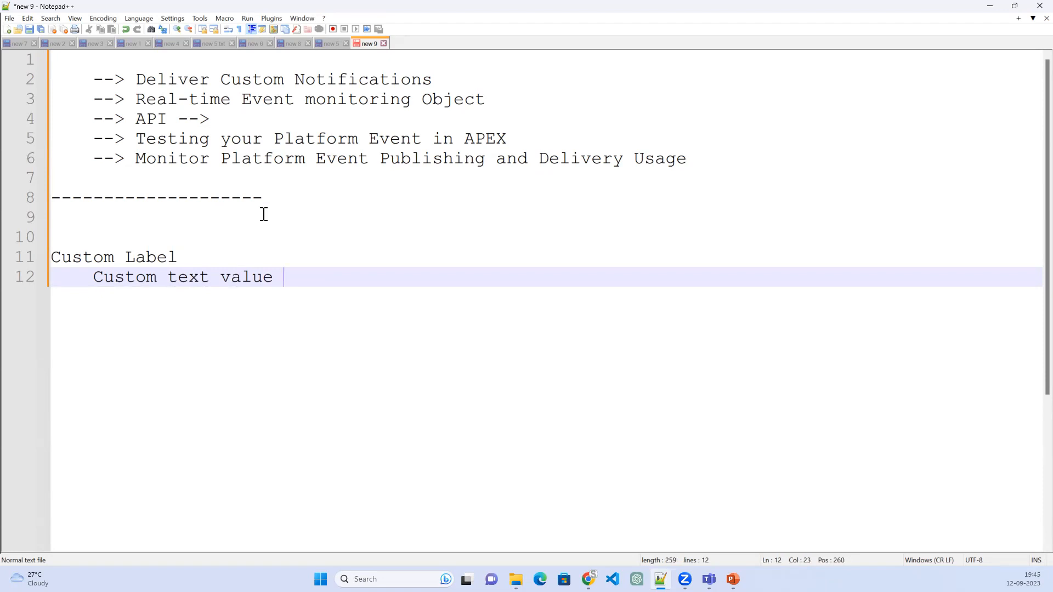
- Complete the first note under Custom Label so it reads "Custom text value that are created in Organization"
{"action": "type", "text": "that are crea"}
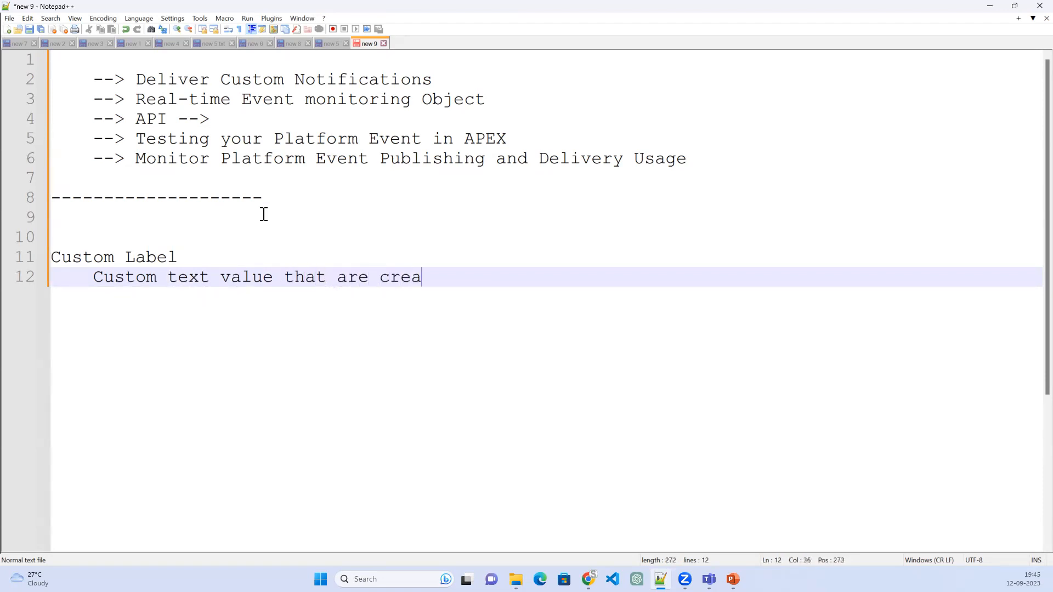
{"action": "type", "text": "ted in Org"}
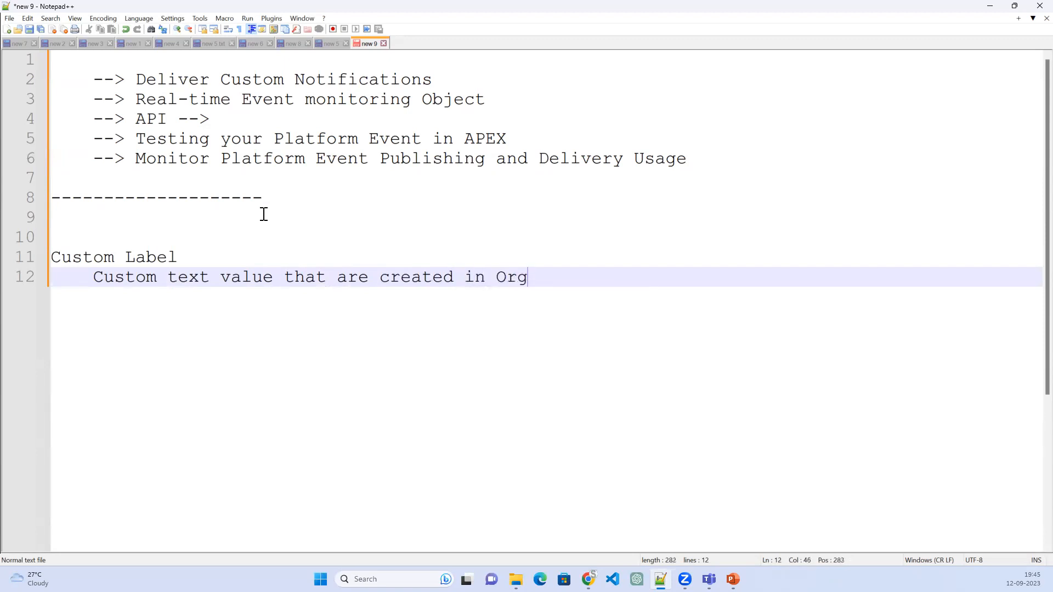
{"action": "type", "text": "anization"}
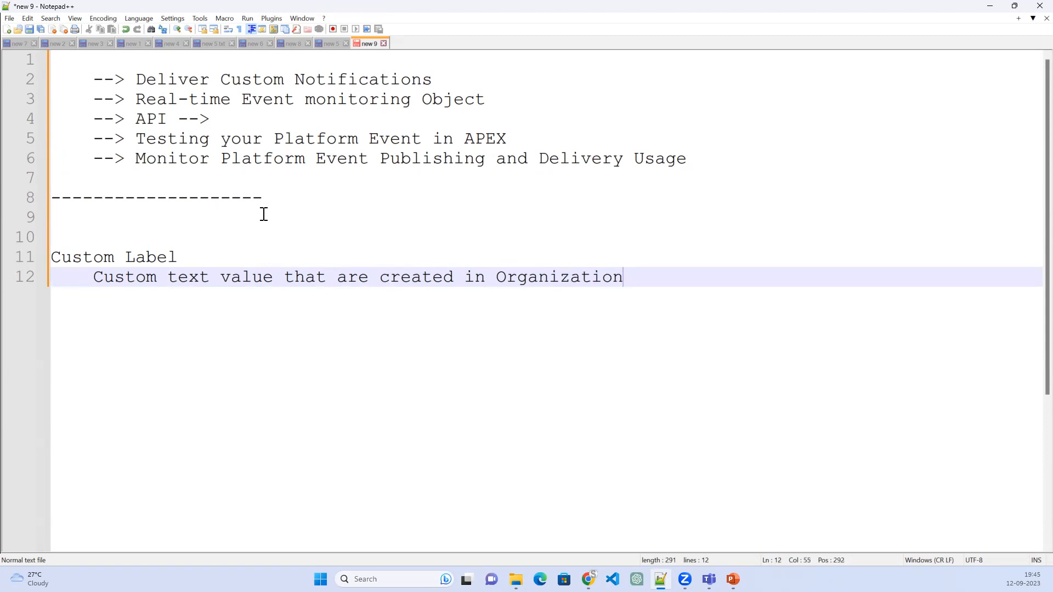
{"action": "key", "text": "Return"}
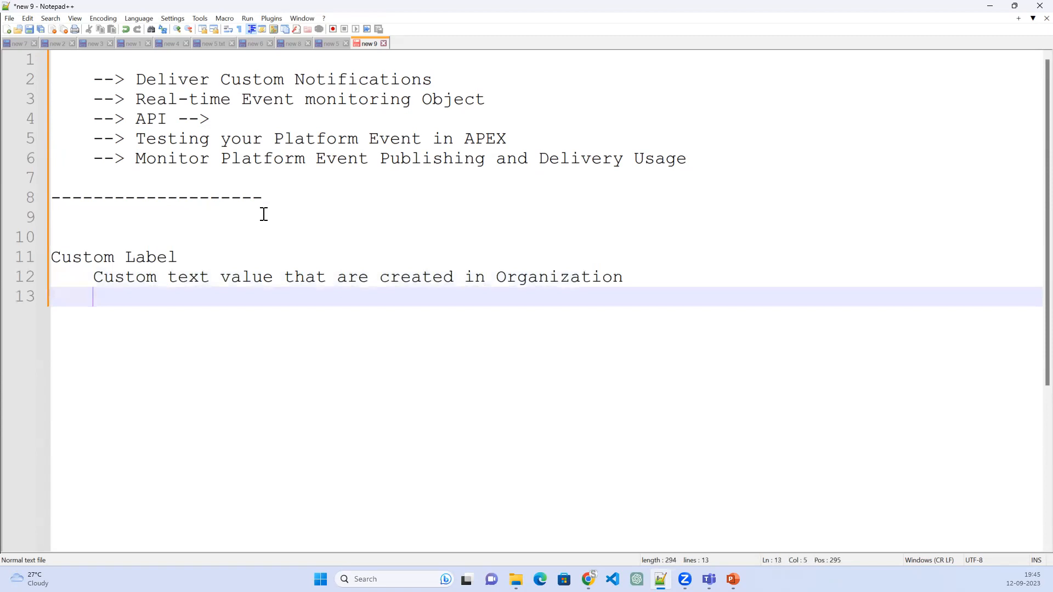
- Add the line "These Custom labels are called from" beneath the custom text value note
{"action": "type", "text": "C"}
{"action": "key", "text": "BackSpace"}
{"action": "type", "text": "These Custom lable"}
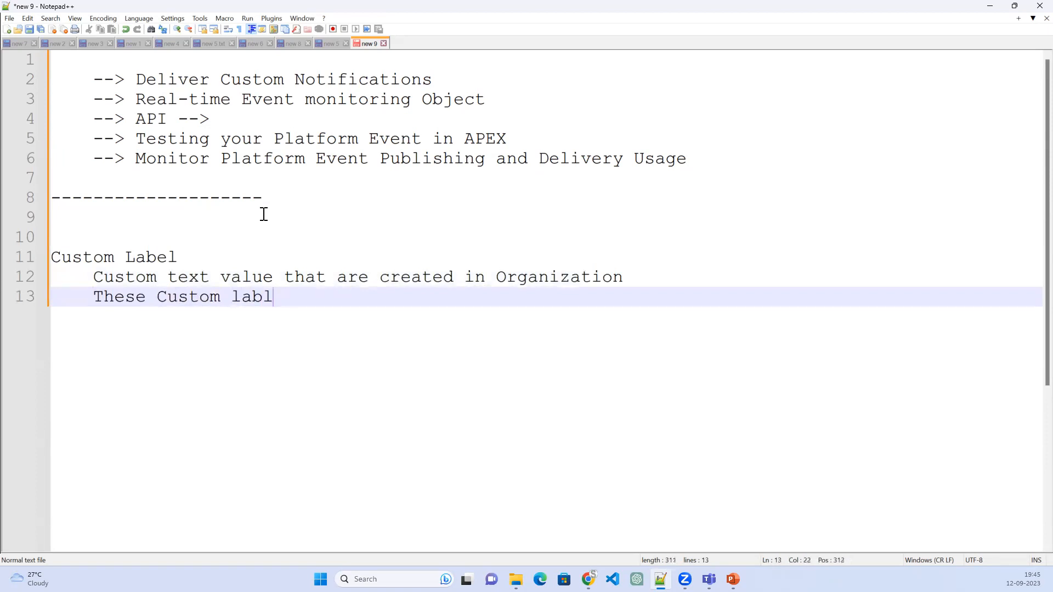
{"action": "key", "text": "BackSpace"}
{"action": "type", "text": "els are called from"}
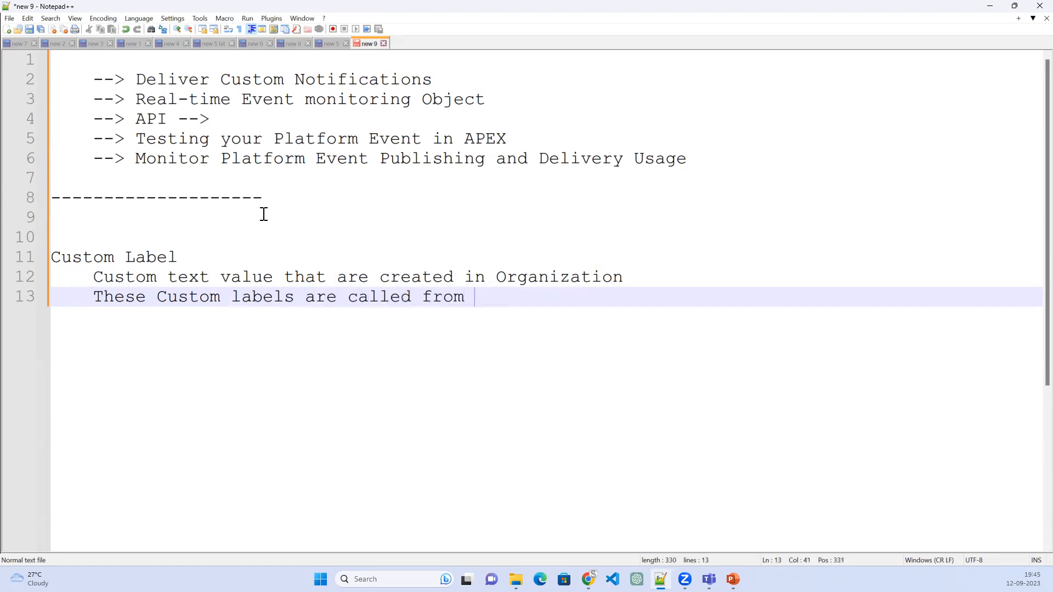
- List "APEX" and "Lightning Aura" as indented entries under the line about where custom labels are called from
{"action": "key", "text": "Return"}
{"action": "type", "text": "APEX"}
{"action": "key", "text": "Return"}
{"action": "type", "text": "Lightning"}
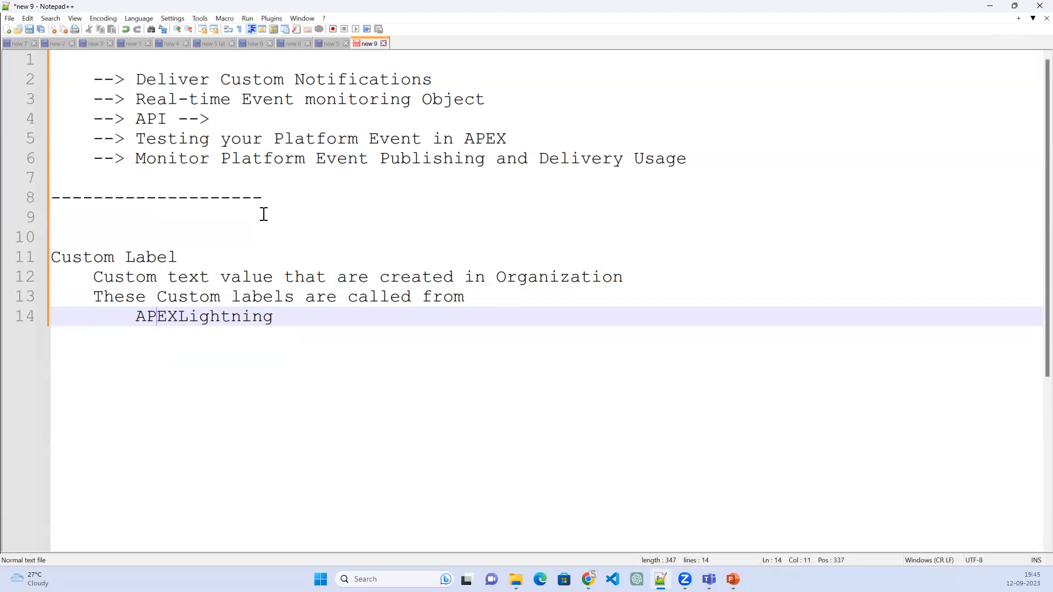
{"action": "key", "text": "Return"}
{"action": "key", "text": "Right"}
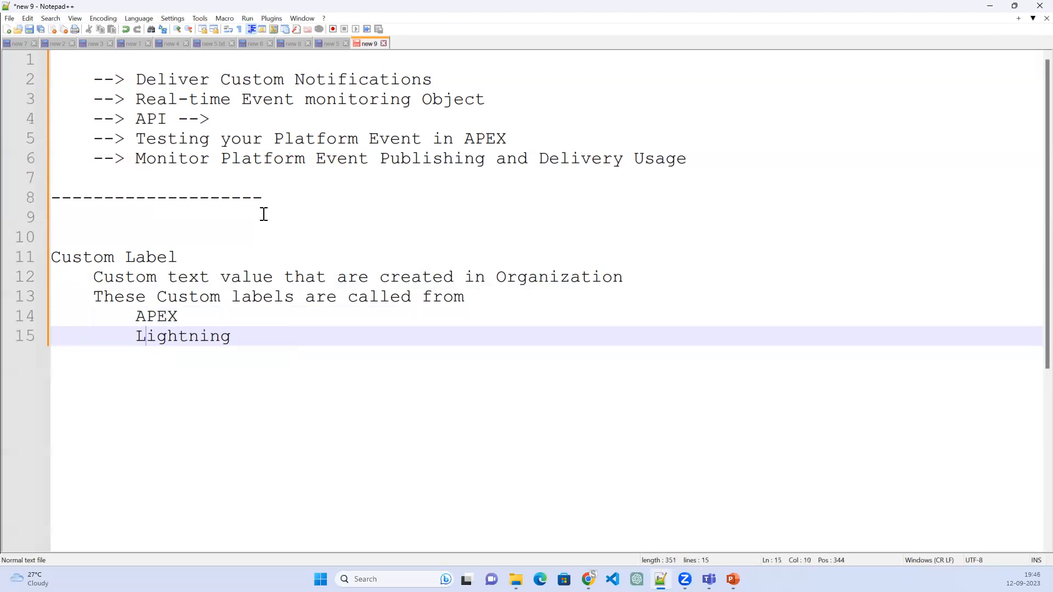
{"action": "type", "text": "Aura"}
- Extend the indented list with separate entries for "LWC", "Visualforce" and "Flows"
{"action": "key", "text": "Return"}
{"action": "type", "text": "LW"}
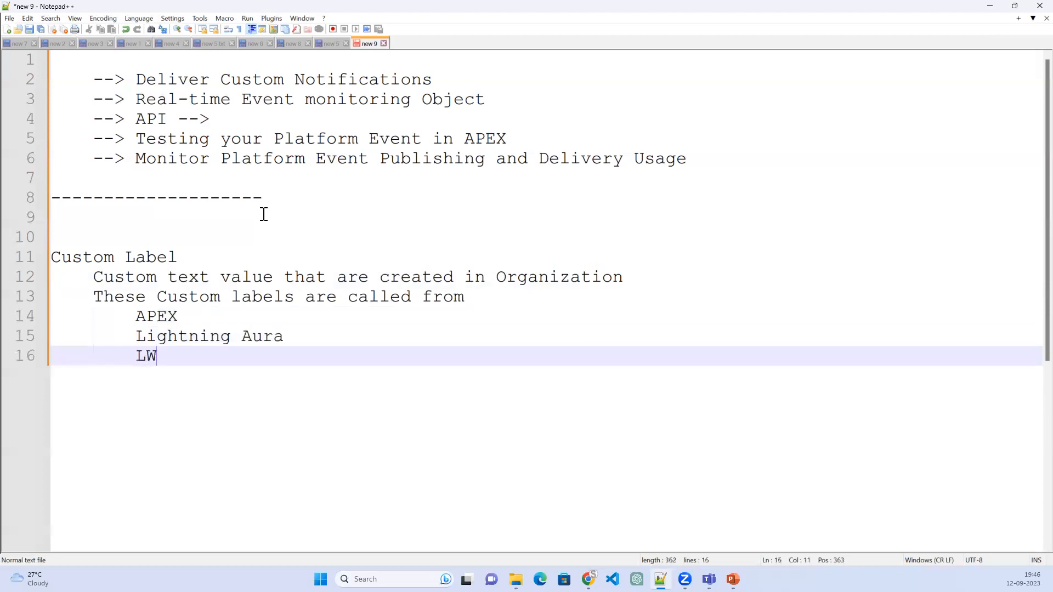
{"action": "type", "text": "C"}
{"action": "key", "text": "Return"}
{"action": "type", "text": "Visualforce"}
{"action": "key", "text": "Return"}
{"action": "type", "text": "Flows"}
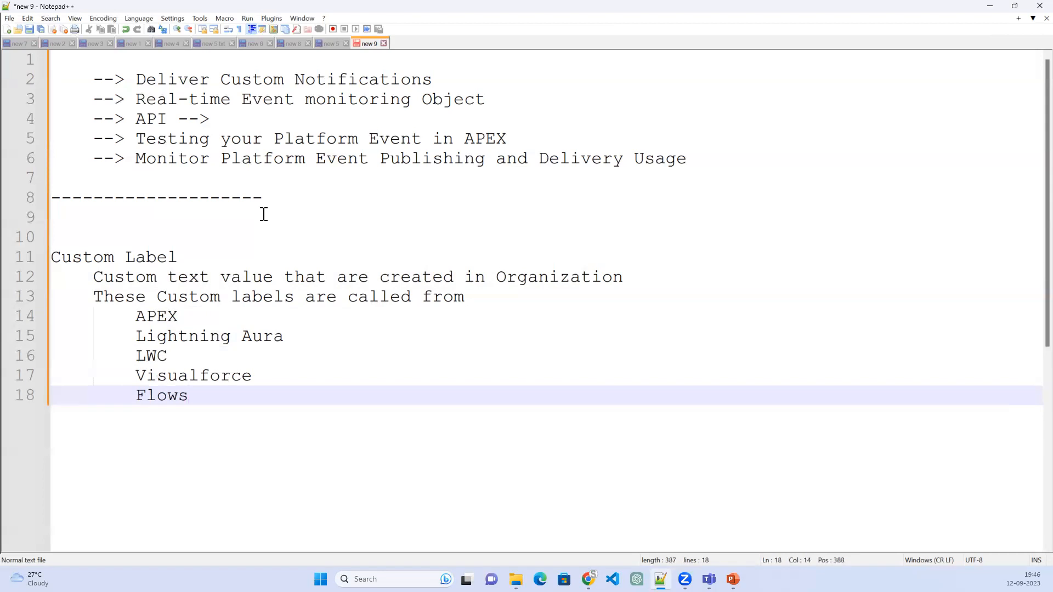
- Leave a blank line and add the note "Custom labels can be used to have the ability to change the text value"
{"action": "key", "text": "Return"}
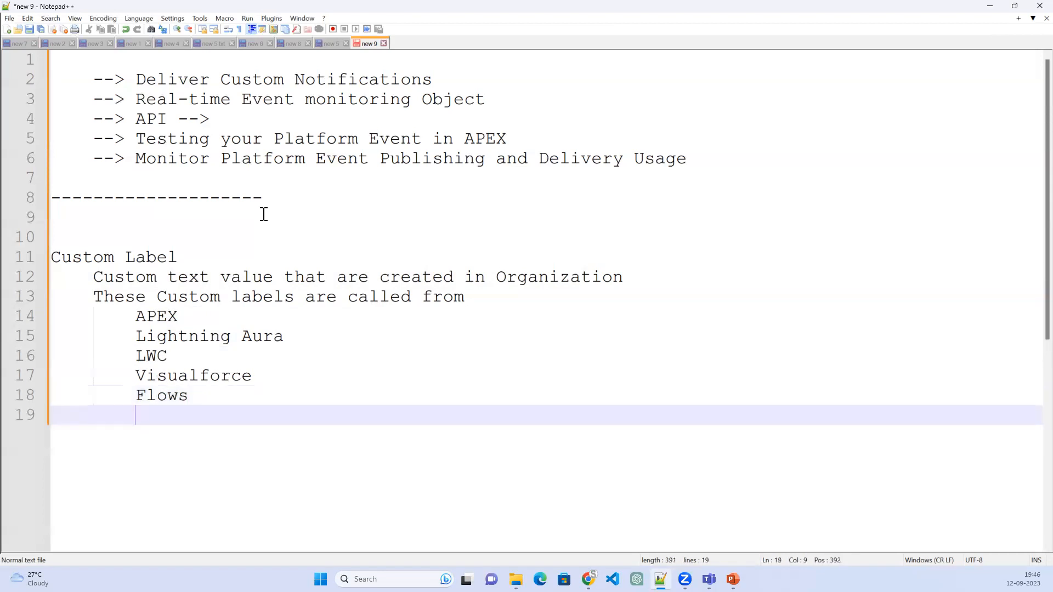
{"action": "key", "text": "Return"}
{"action": "type", "text": "Custom labels"}
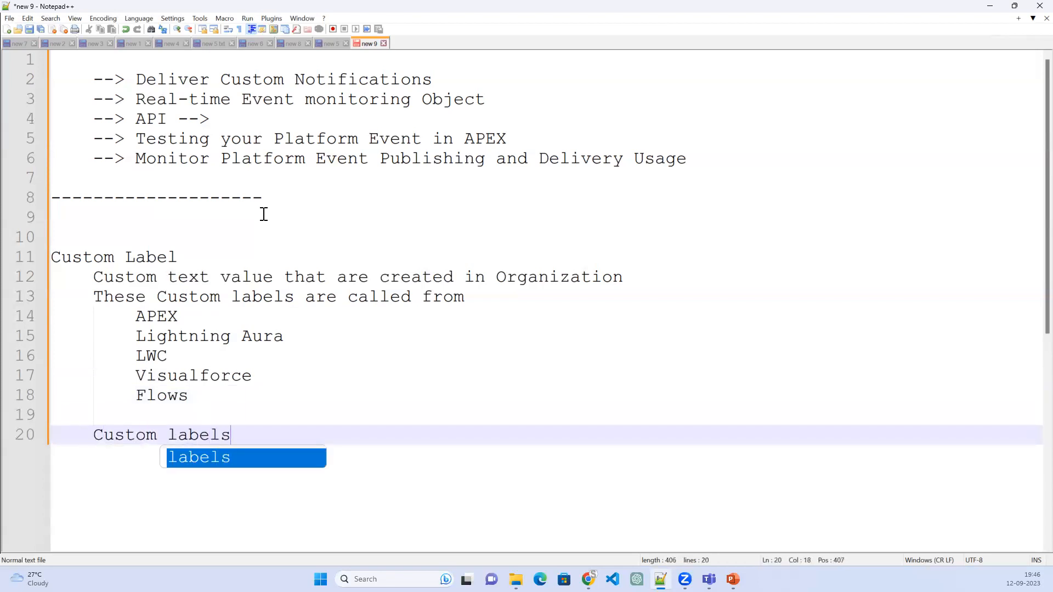
{"action": "type", "text": " can be "}
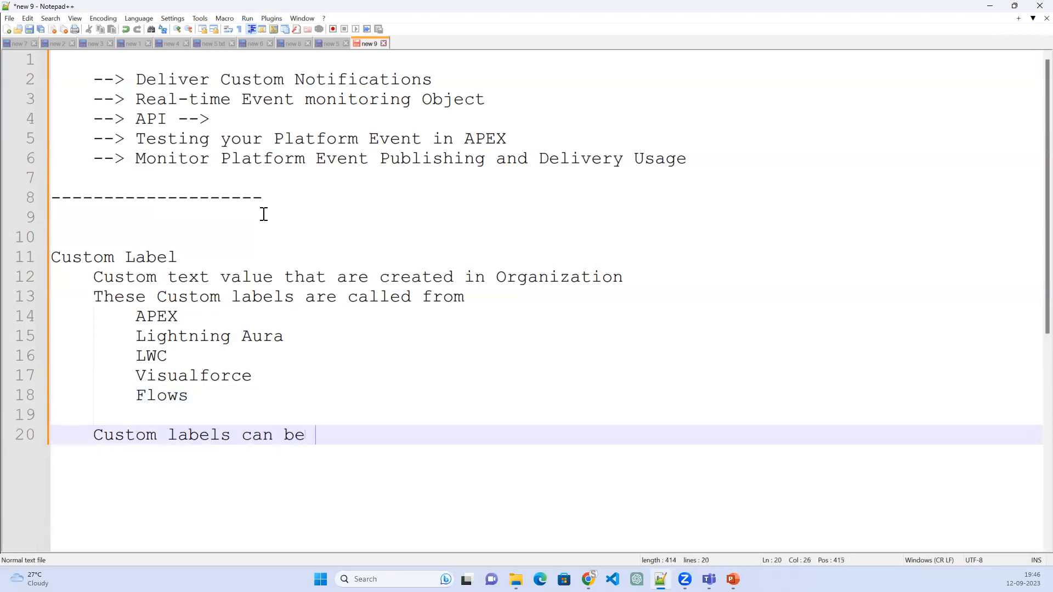
{"action": "type", "text": "used to ha"}
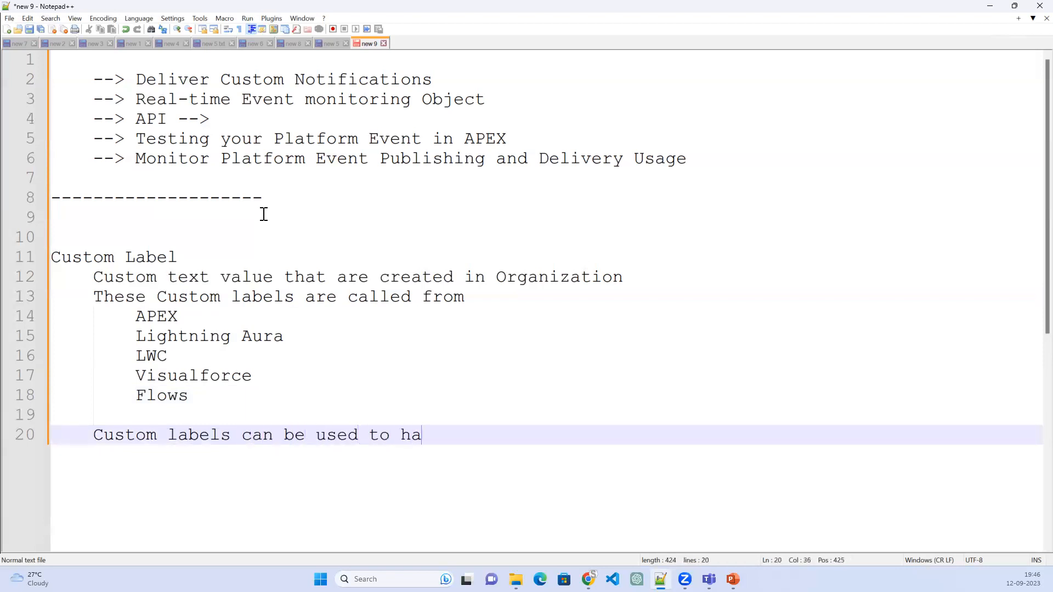
{"action": "type", "text": "ve the ability to "}
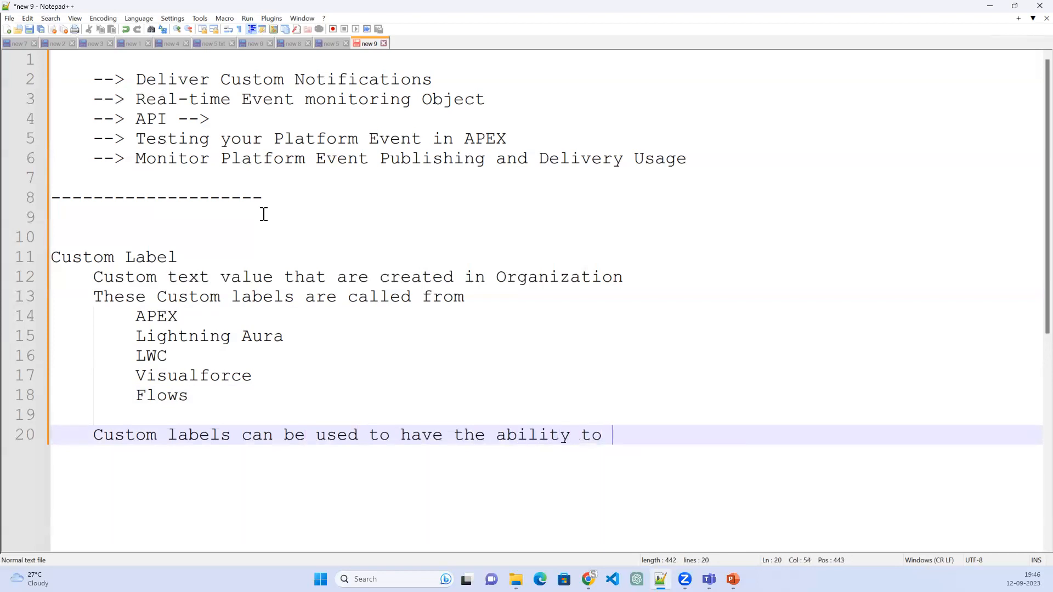
{"action": "type", "text": "change the ttext value"}
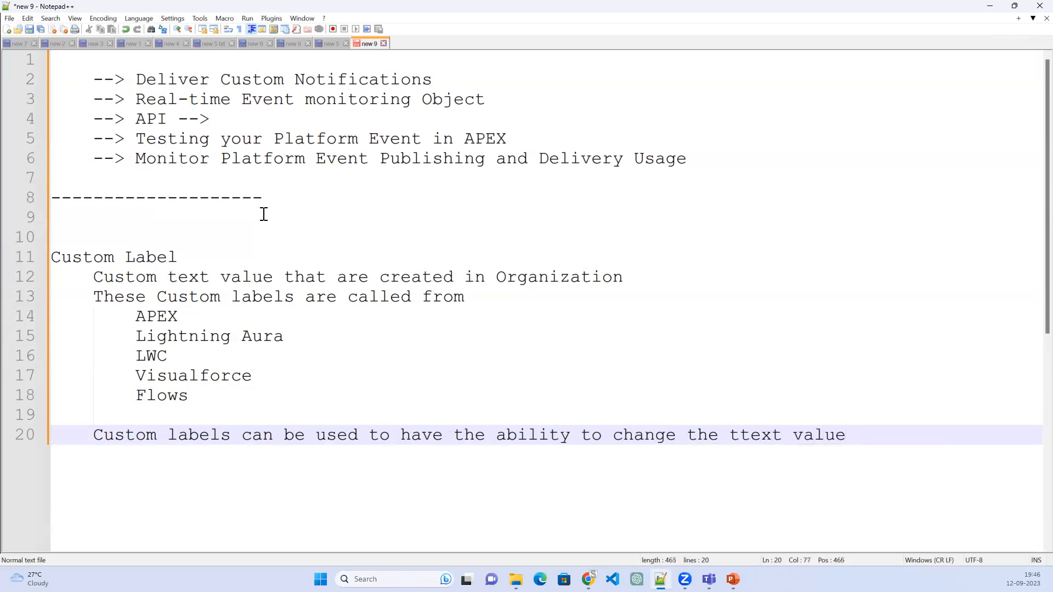
{"action": "key", "text": "BackSpace"}
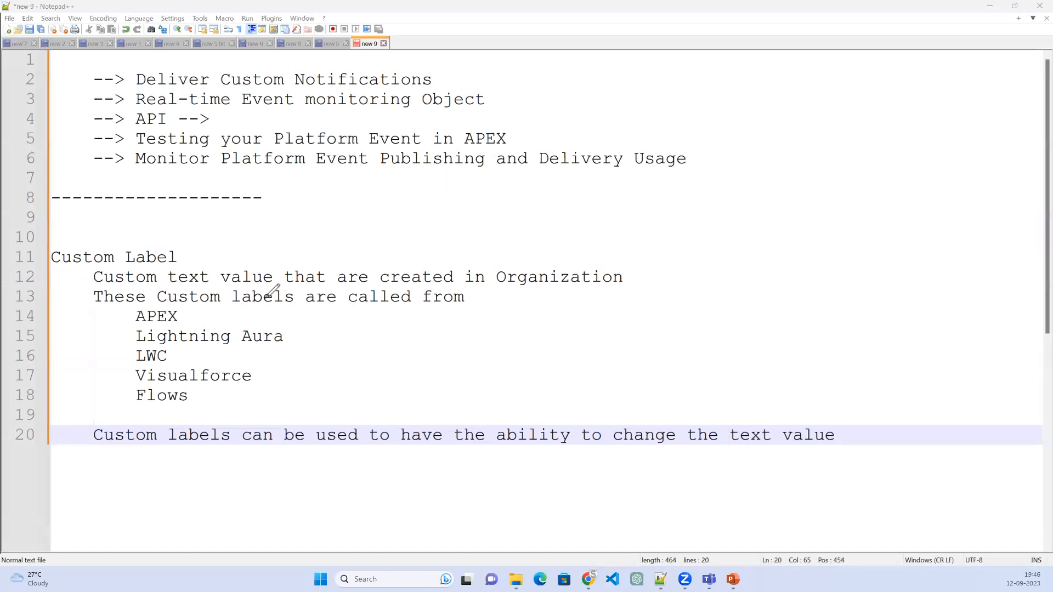
- Draw red annotation arrows from "Custom labels" to the APEX and Flows entries
{"action": "mouse_move", "coordinate": [265, 299]}
{"action": "left_mouse_down"}
{"action": "mouse_move", "coordinate": [182, 324]}
{"action": "mouse_move", "coordinate": [190, 301]}
{"action": "mouse_move", "coordinate": [298, 314]}
{"action": "left_mouse_up"}
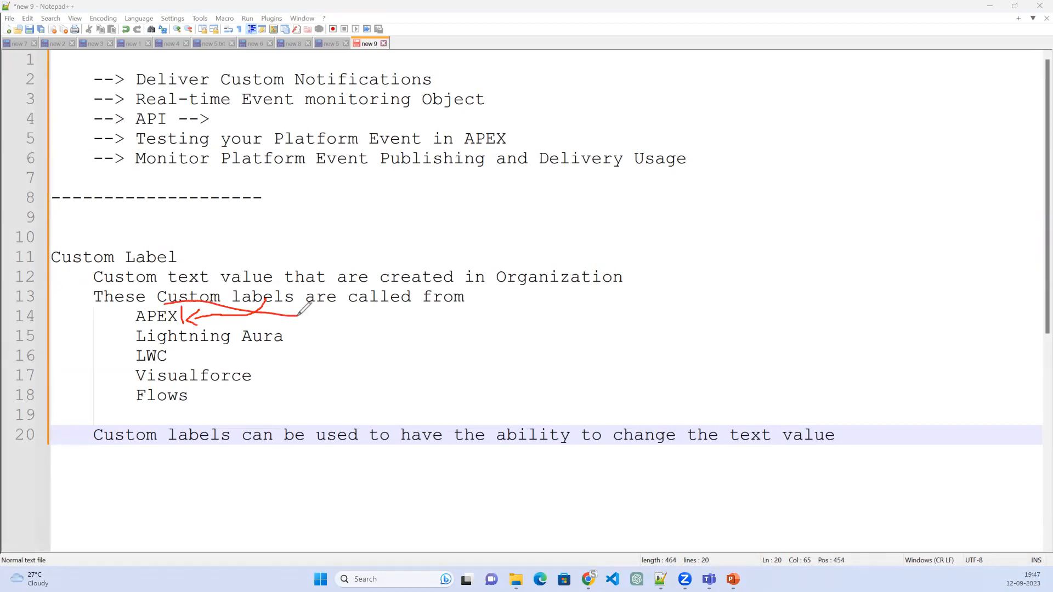
{"action": "mouse_move", "coordinate": [274, 299]}
{"action": "left_mouse_down"}
{"action": "mouse_move", "coordinate": [318, 329]}
{"action": "mouse_move", "coordinate": [318, 352]}
{"action": "left_mouse_up"}
{"action": "mouse_move", "coordinate": [272, 384]}
{"action": "left_mouse_down"}
{"action": "mouse_move", "coordinate": [196, 406]}
{"action": "mouse_move", "coordinate": [225, 408]}
{"action": "left_mouse_up"}
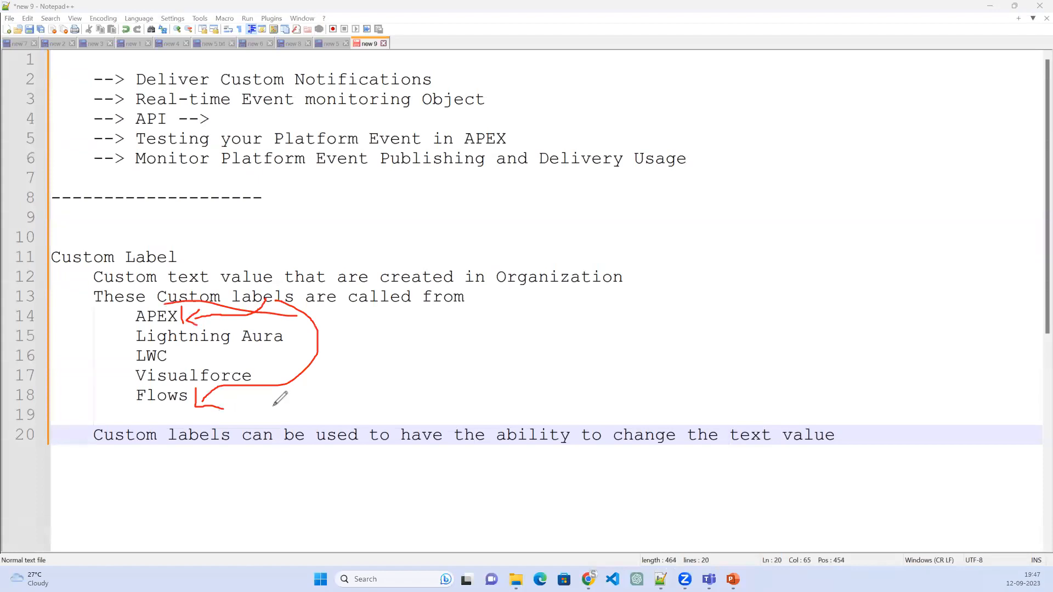
- Handwrite "P" and "GetPermission" in red beside the list, and leave the annotation mode
{"action": "mouse_move", "coordinate": [412, 339]}
{"action": "left_mouse_down"}
{"action": "mouse_move", "coordinate": [407, 367]}
{"action": "mouse_move", "coordinate": [427, 333]}
{"action": "mouse_move", "coordinate": [416, 341]}
{"action": "left_mouse_up"}
{"action": "mouse_move", "coordinate": [537, 307]}
{"action": "left_mouse_down"}
{"action": "mouse_move", "coordinate": [510, 340]}
{"action": "mouse_move", "coordinate": [575, 311]}
{"action": "left_mouse_up"}
{"action": "mouse_move", "coordinate": [611, 309]}
{"action": "left_mouse_down"}
{"action": "mouse_move", "coordinate": [615, 332]}
{"action": "mouse_move", "coordinate": [633, 285]}
{"action": "mouse_move", "coordinate": [620, 310]}
{"action": "mouse_move", "coordinate": [672, 340]}
{"action": "left_mouse_up"}
{"action": "left_click", "coordinate": [663, 317]}
{"action": "mouse_move", "coordinate": [680, 305]}
{"action": "left_mouse_down"}
{"action": "mouse_move", "coordinate": [702, 290]}
{"action": "mouse_move", "coordinate": [729, 317]}
{"action": "mouse_move", "coordinate": [804, 310]}
{"action": "mouse_move", "coordinate": [798, 321]}
{"action": "left_mouse_up"}
{"action": "left_click", "coordinate": [754, 269]}
{"action": "mouse_move", "coordinate": [834, 271]}
{"action": "left_mouse_down"}
{"action": "mouse_move", "coordinate": [806, 299]}
{"action": "mouse_move", "coordinate": [810, 315]}
{"action": "mouse_move", "coordinate": [853, 322]}
{"action": "left_mouse_up"}
{"action": "left_click", "coordinate": [861, 295]}
{"action": "mouse_move", "coordinate": [826, 242]}
{"action": "left_mouse_down"}
{"action": "mouse_move", "coordinate": [862, 280]}
{"action": "mouse_move", "coordinate": [921, 285]}
{"action": "left_mouse_up"}
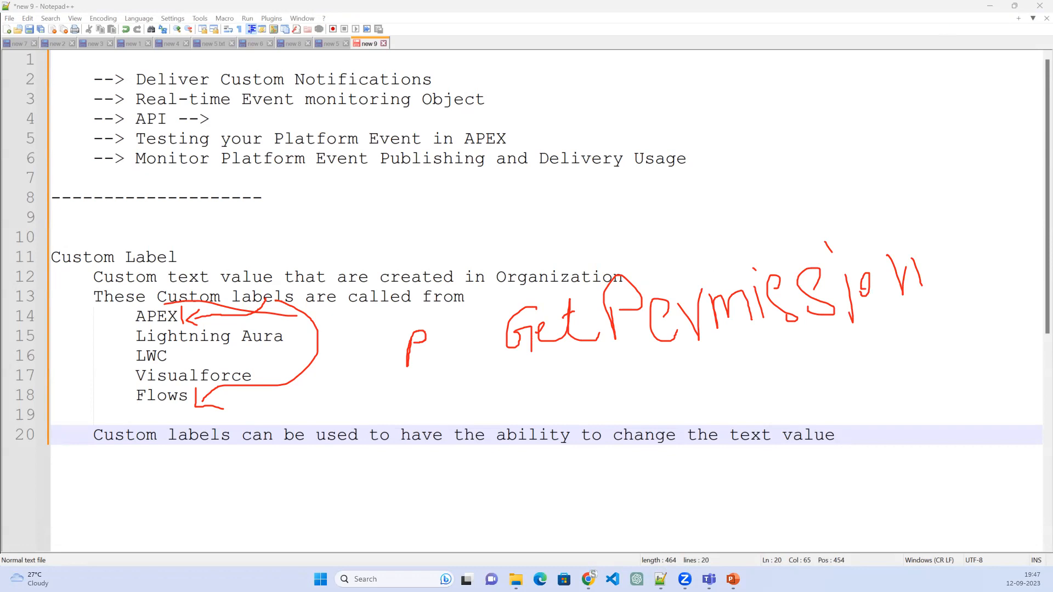
{"action": "key", "text": "Escape"}
- Switch to Salesforce Setup in the browser, search the Setup pages for "flow" and open the Flows page
{"action": "left_click", "coordinate": [991, 7]}
{"action": "left_click", "coordinate": [994, 6]}
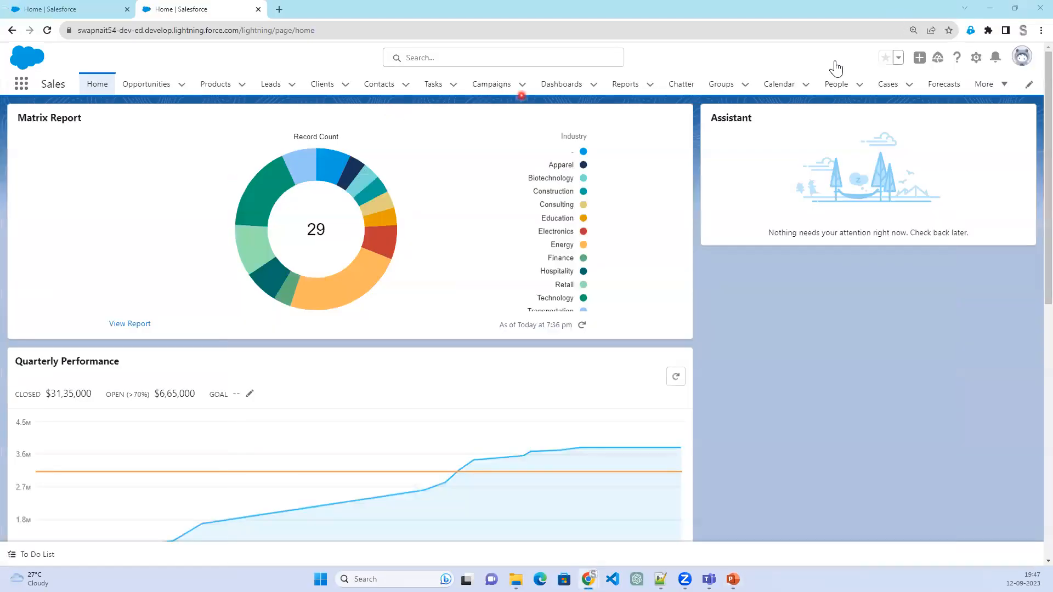
{"action": "left_click", "coordinate": [82, 5]}
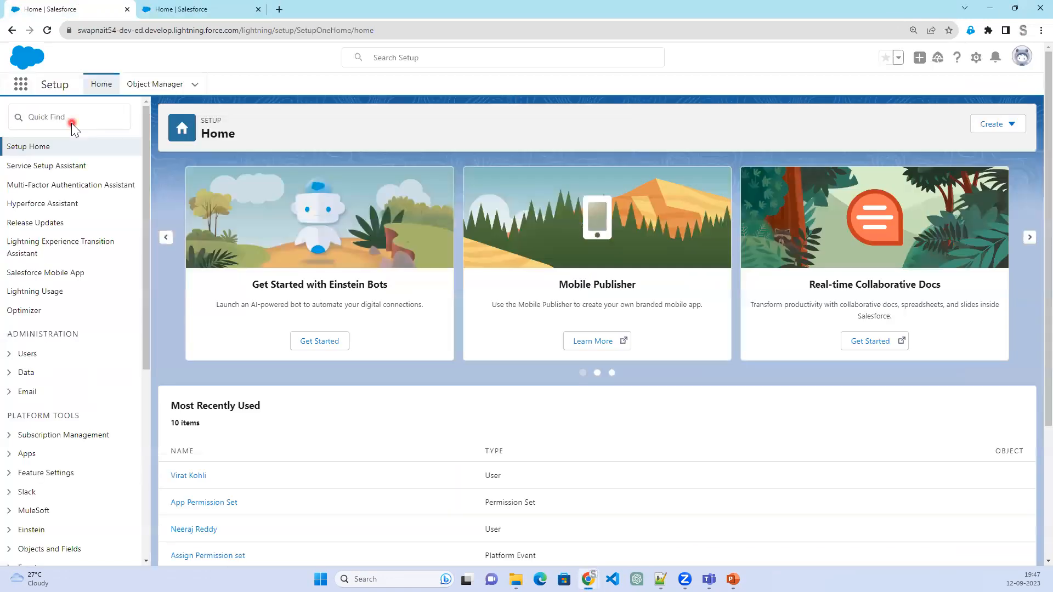
{"action": "left_click", "coordinate": [72, 116]}
{"action": "type", "text": "flow"}
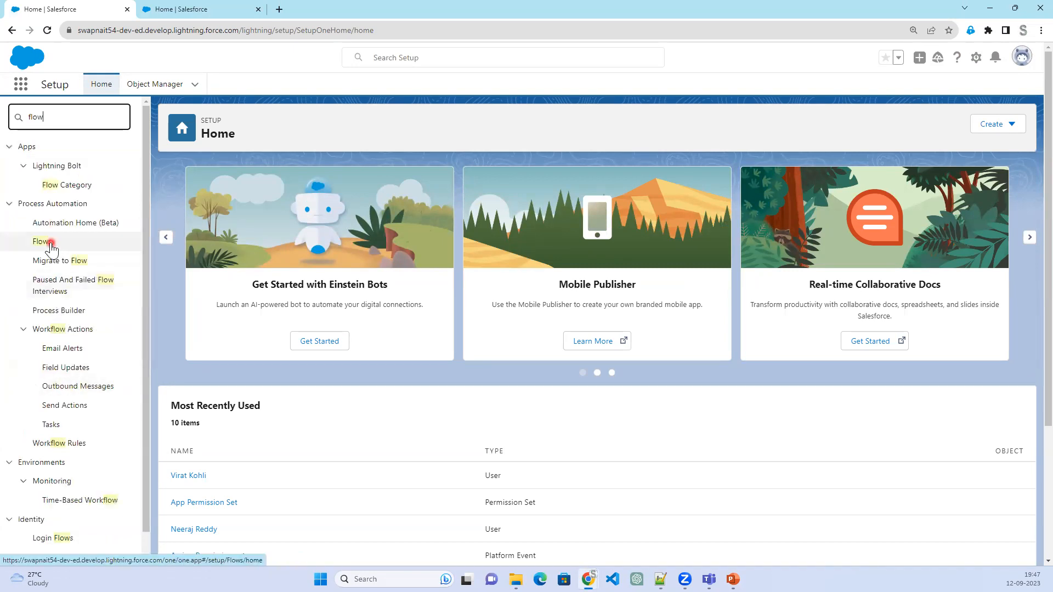
{"action": "left_click", "coordinate": [44, 242]}
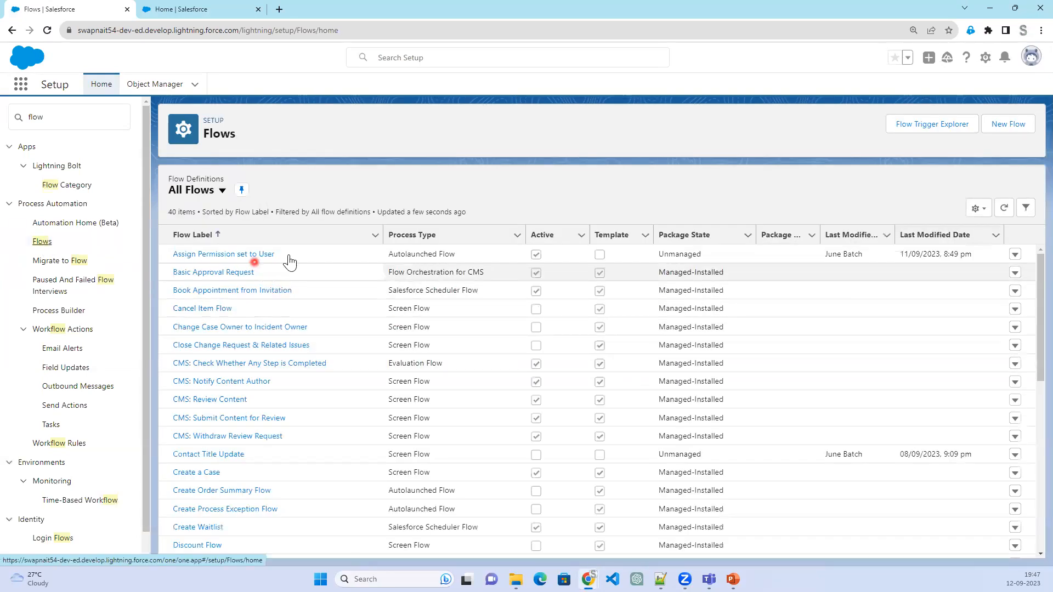
- Sort the flows by most recent Last Modified Date and open "Assign Permission set to User" in its own browser tab
{"action": "left_click", "coordinate": [925, 239]}
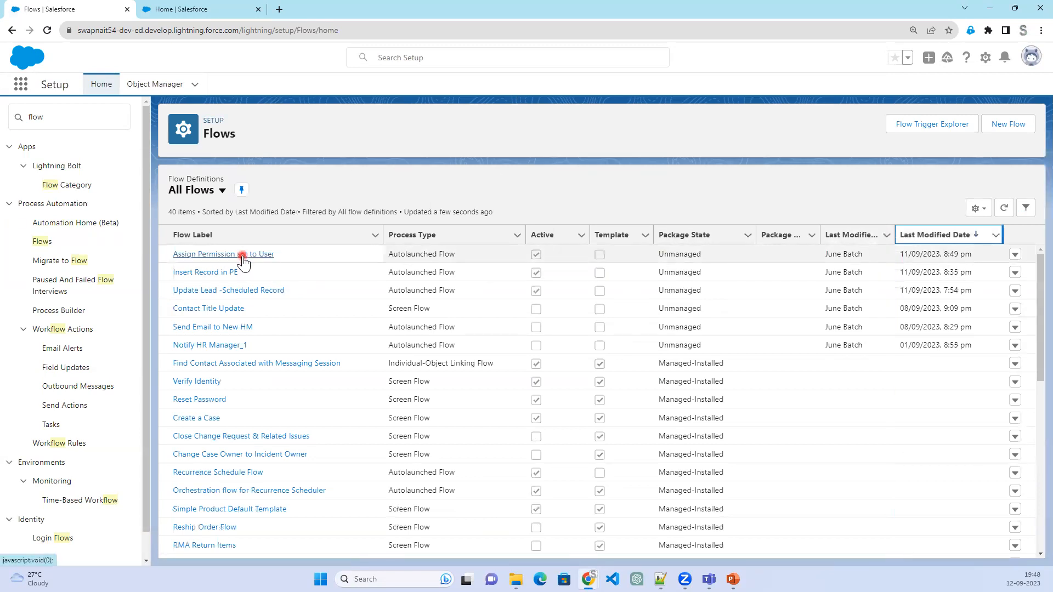
{"action": "right_click", "coordinate": [243, 259]}
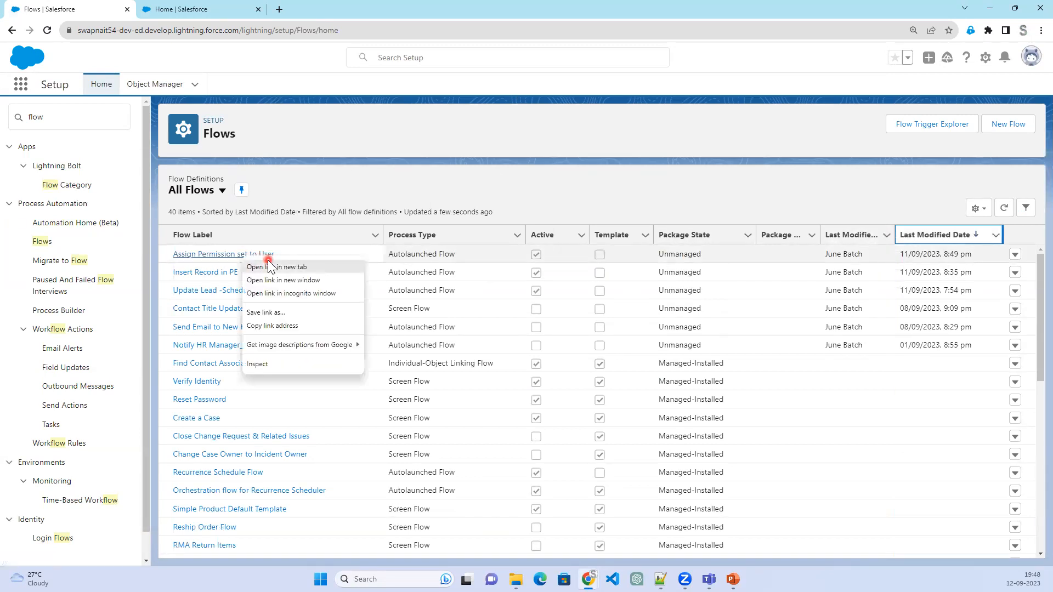
{"action": "left_click", "coordinate": [273, 267]}
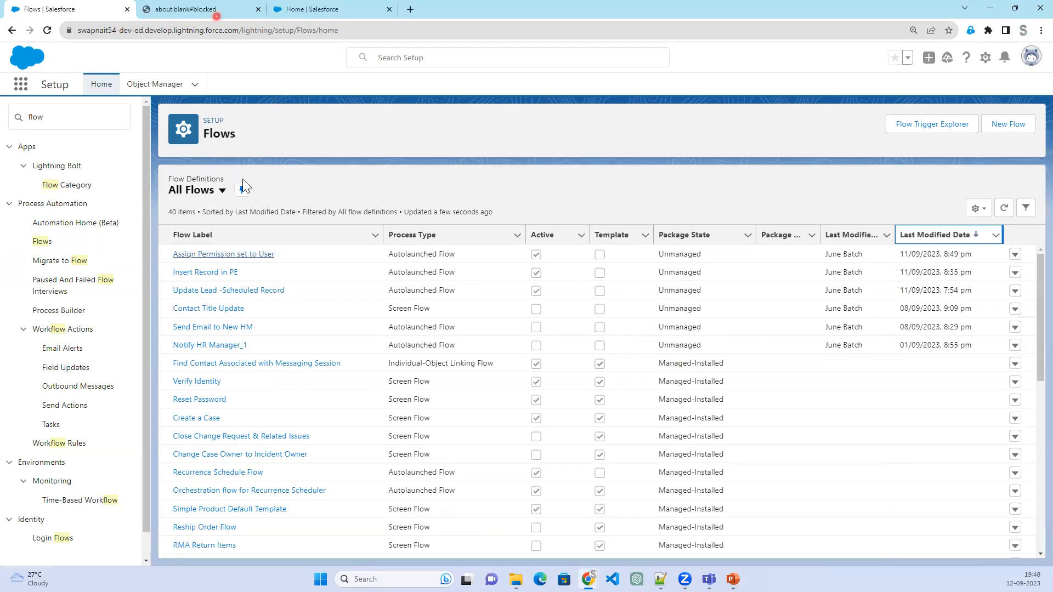
{"action": "left_click", "coordinate": [259, 10]}
{"action": "left_click", "coordinate": [389, 9]}
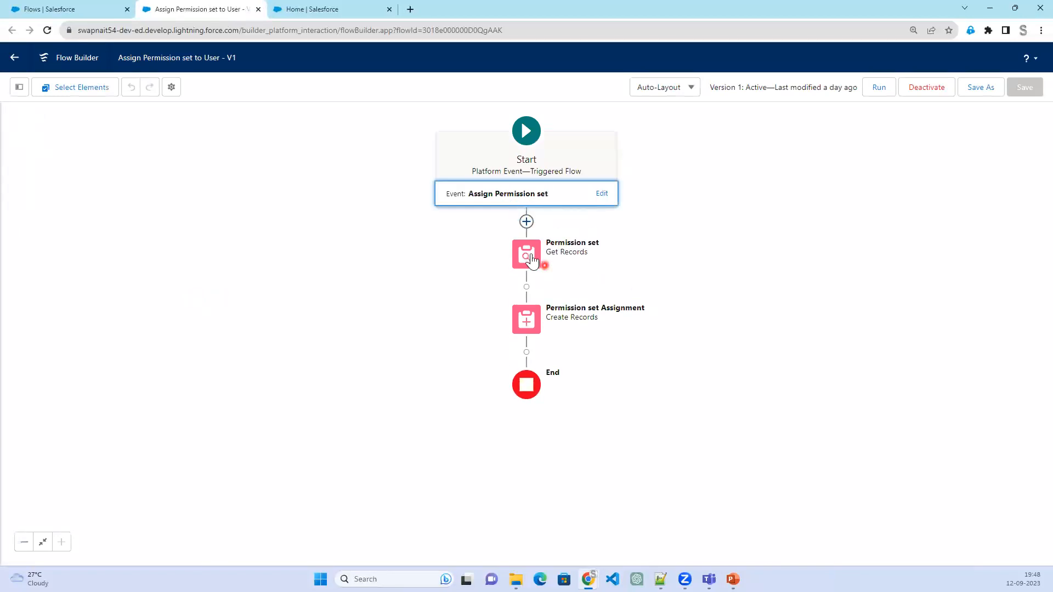
- Open the Permission set Get Records element and examine the value its Name filter condition uses
{"action": "left_click", "coordinate": [528, 256]}
{"action": "left_click", "coordinate": [491, 344]}
{"action": "left_click_drag", "start_coordinate": [661, 320], "coordinate": [588, 322]}
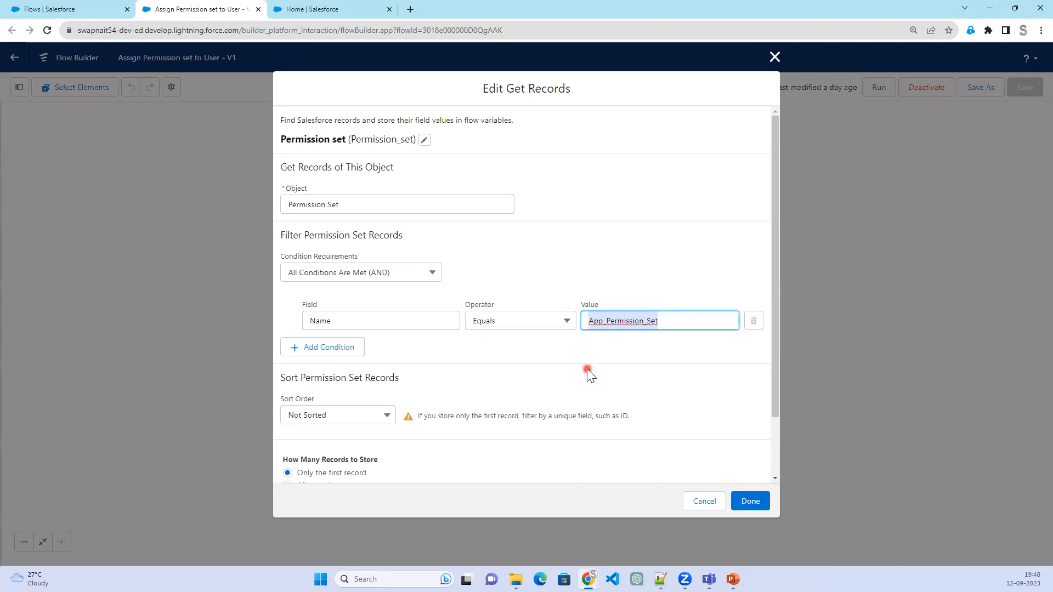
- Open Salesforce Setup in a new browser tab from the Sales home page and place it ahead of the Sales tab
{"action": "left_click", "coordinate": [331, 12]}
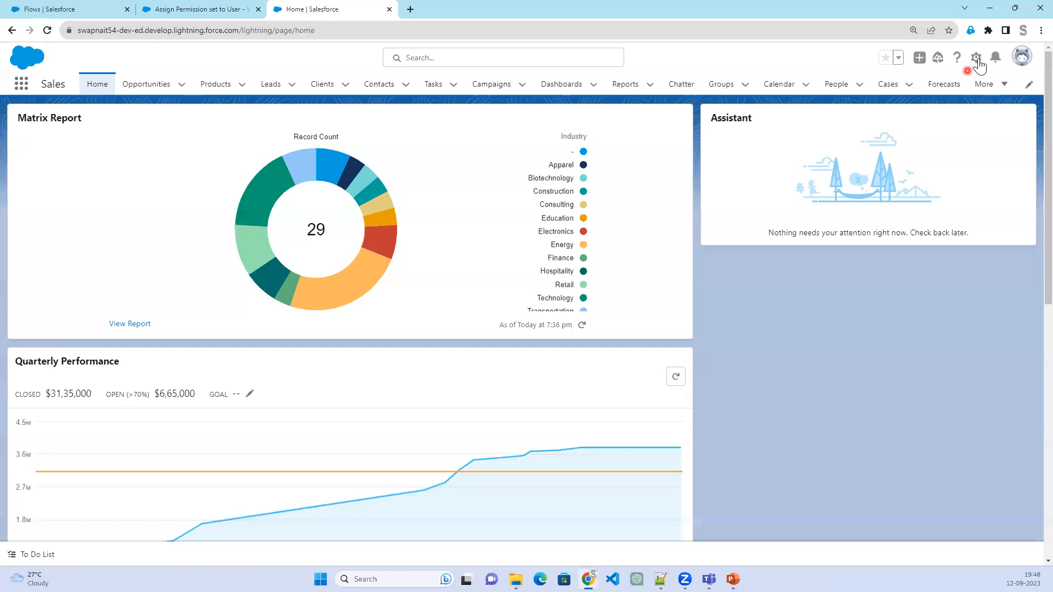
{"action": "left_click", "coordinate": [977, 58]}
{"action": "left_click", "coordinate": [939, 88]}
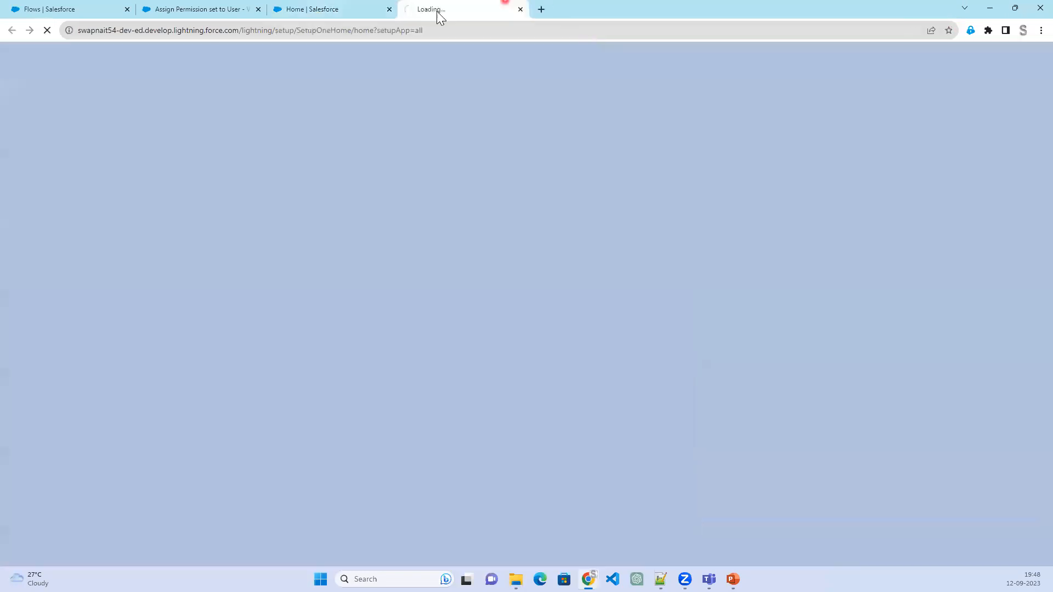
{"action": "left_click_drag", "start_coordinate": [316, 11], "coordinate": [467, 16]}
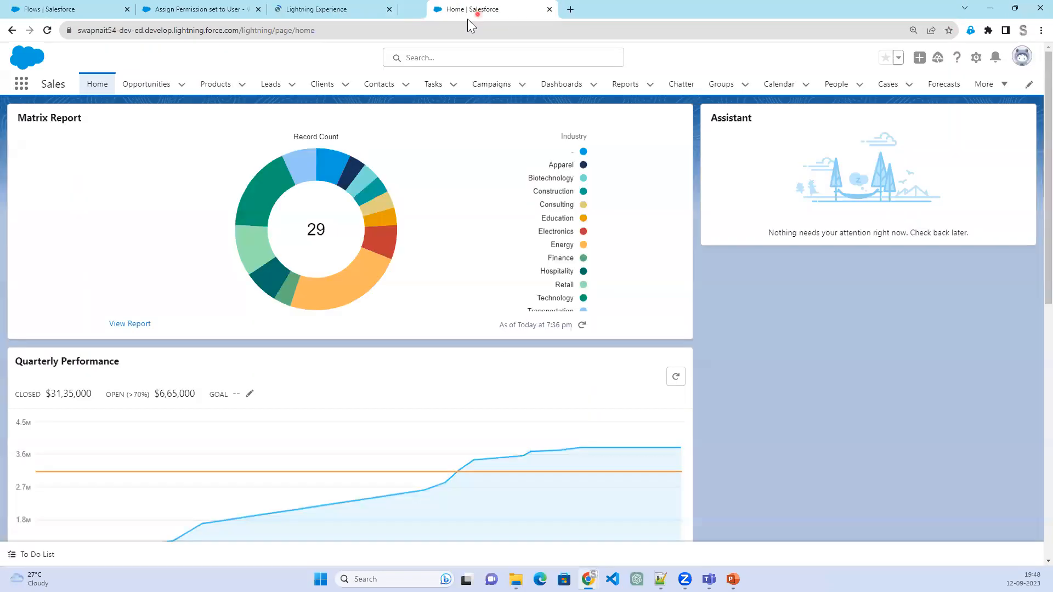
{"action": "left_click", "coordinate": [356, 7]}
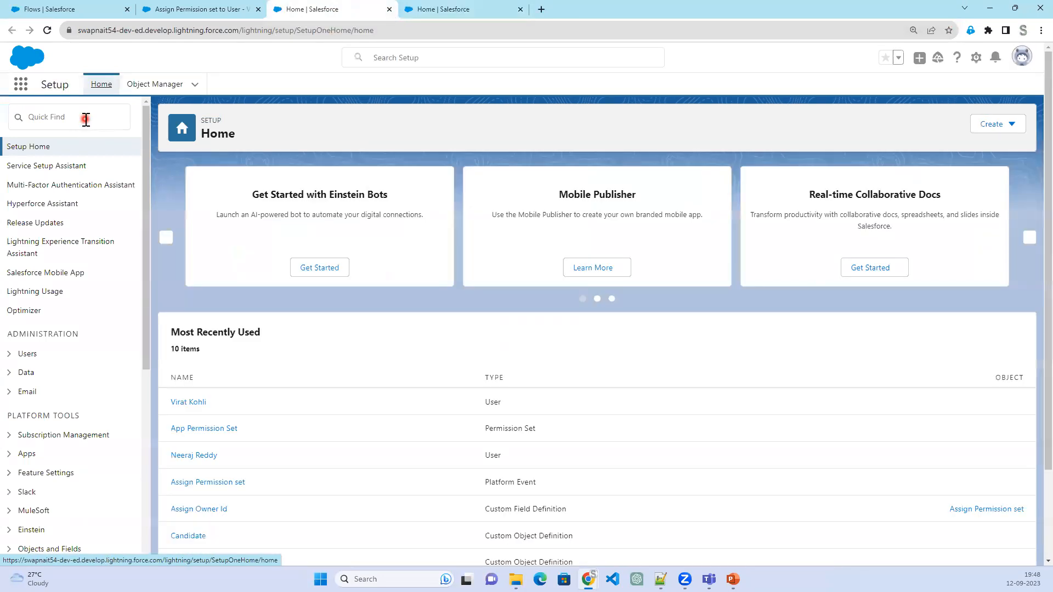
- Search the Setup pages for "Permissio", open Permission Sets and open the App Permission Set record
{"action": "left_click", "coordinate": [86, 119]}
{"action": "type", "text": "Pe"}
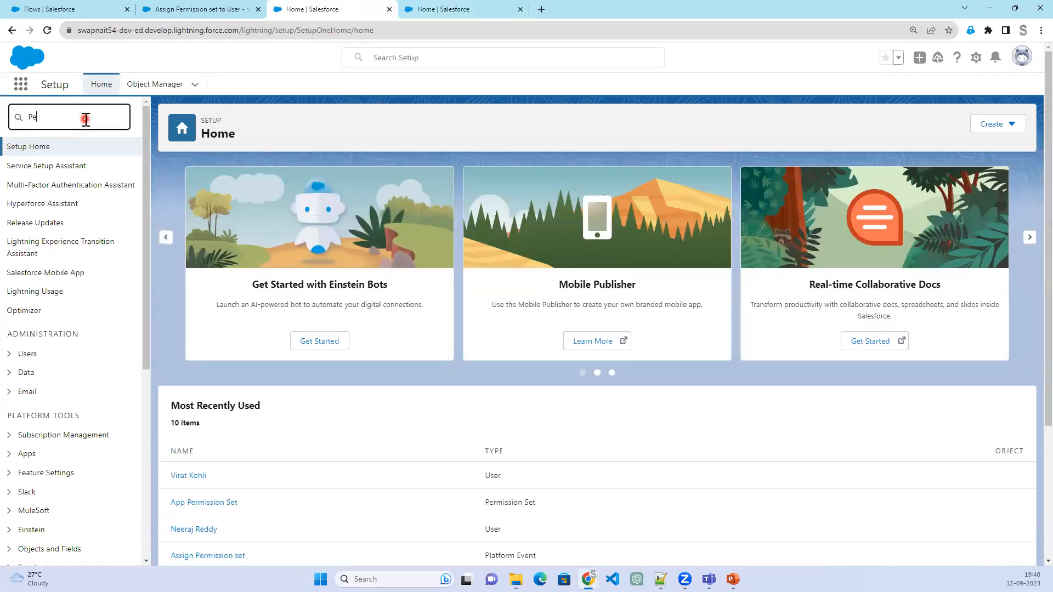
{"action": "type", "text": "rmissio"}
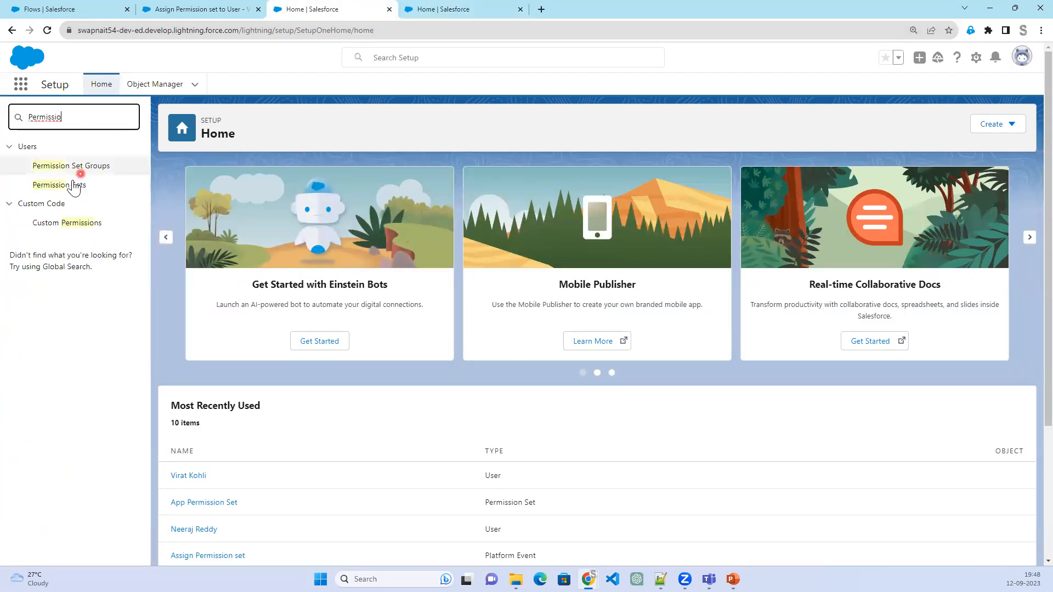
{"action": "left_click", "coordinate": [74, 186]}
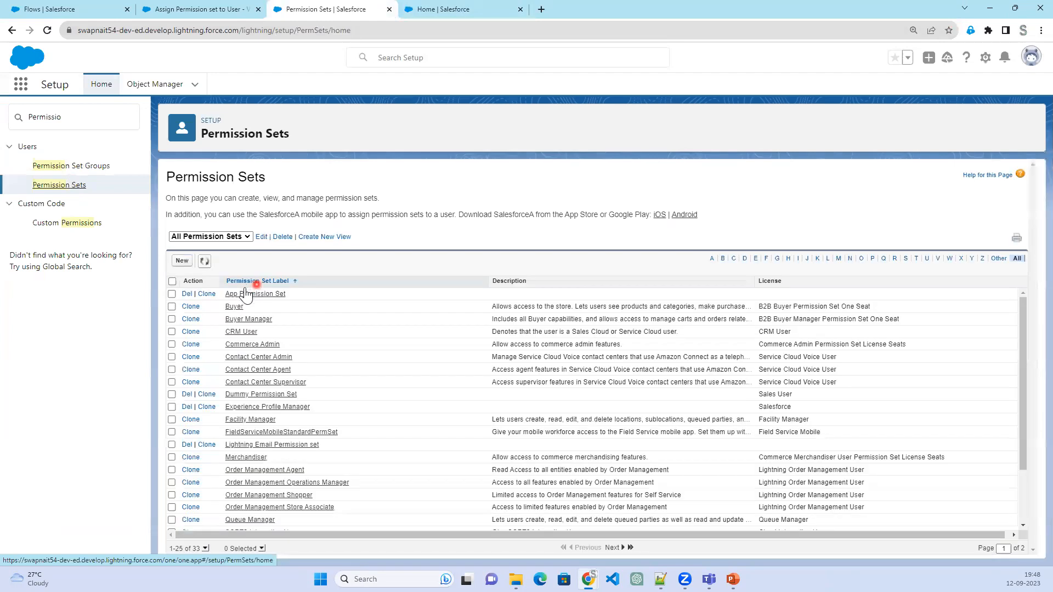
{"action": "left_click", "coordinate": [257, 294]}
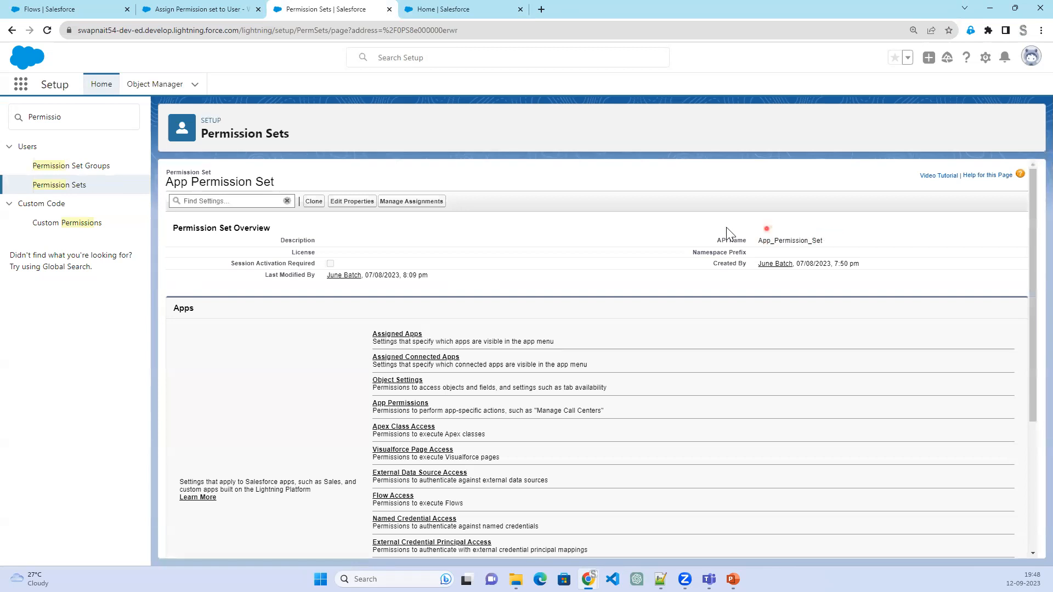
- Compare the API name of App Permission Set with the Name filter value in the flow's Permission set Get Records element
{"action": "left_click_drag", "start_coordinate": [827, 241], "coordinate": [756, 241]}
{"action": "key", "text": "ctrl+plus"}
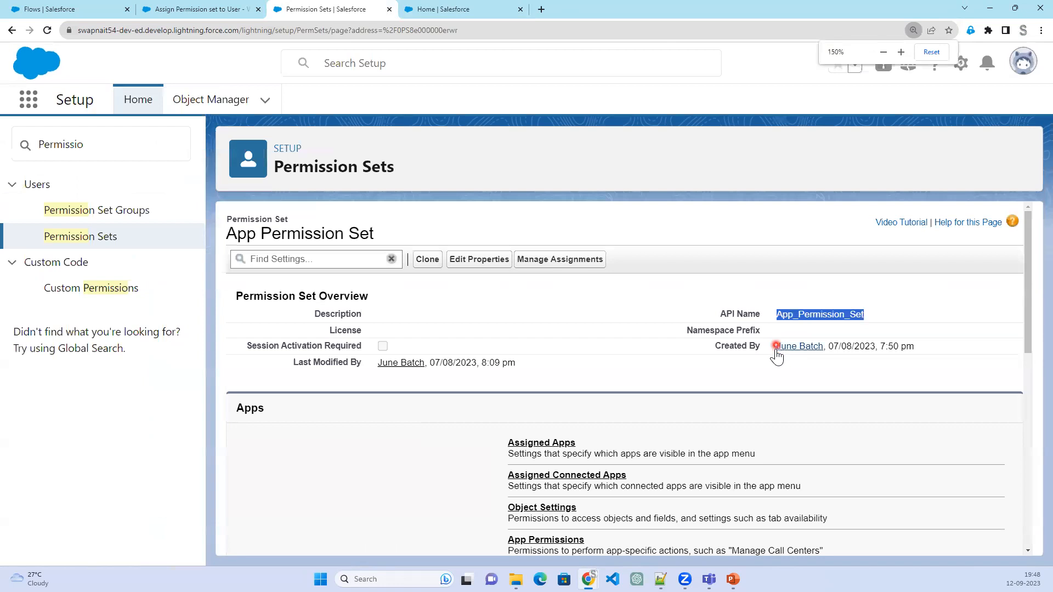
{"action": "left_click", "coordinate": [206, 9]}
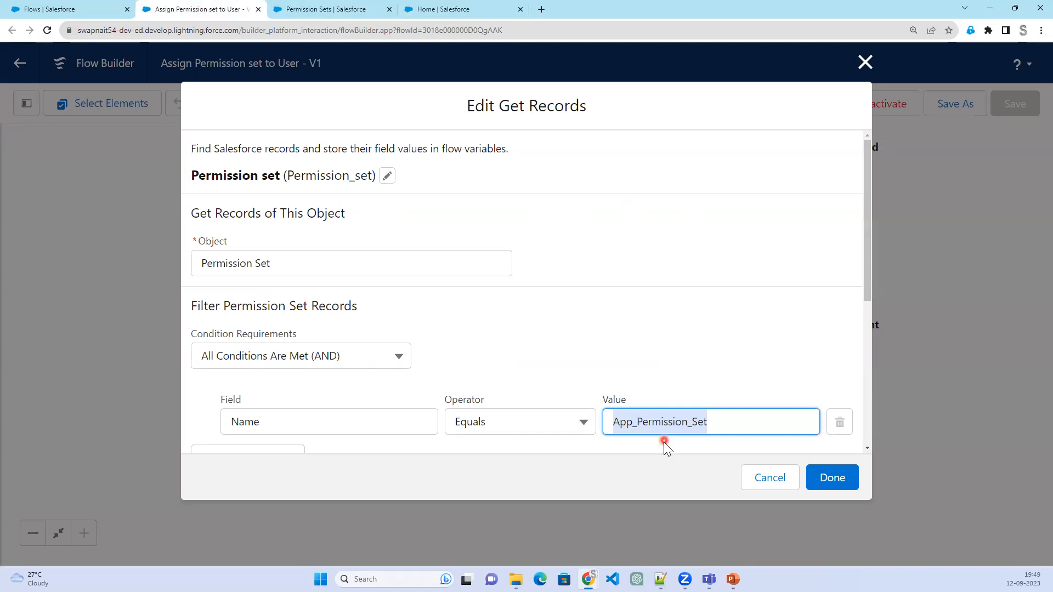
{"action": "left_click", "coordinate": [361, 9]}
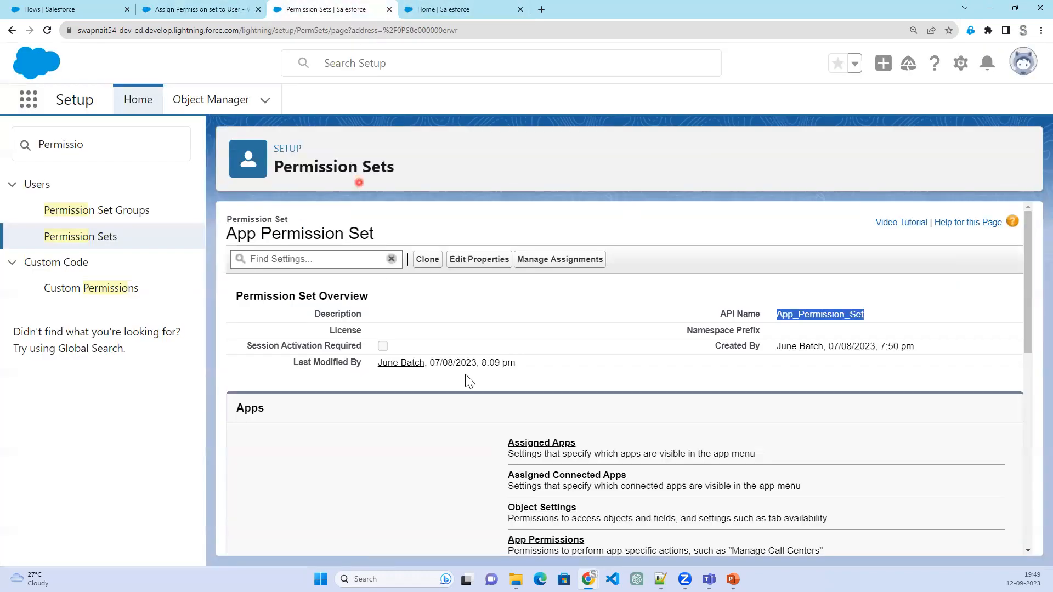
{"action": "left_click", "coordinate": [217, 11]}
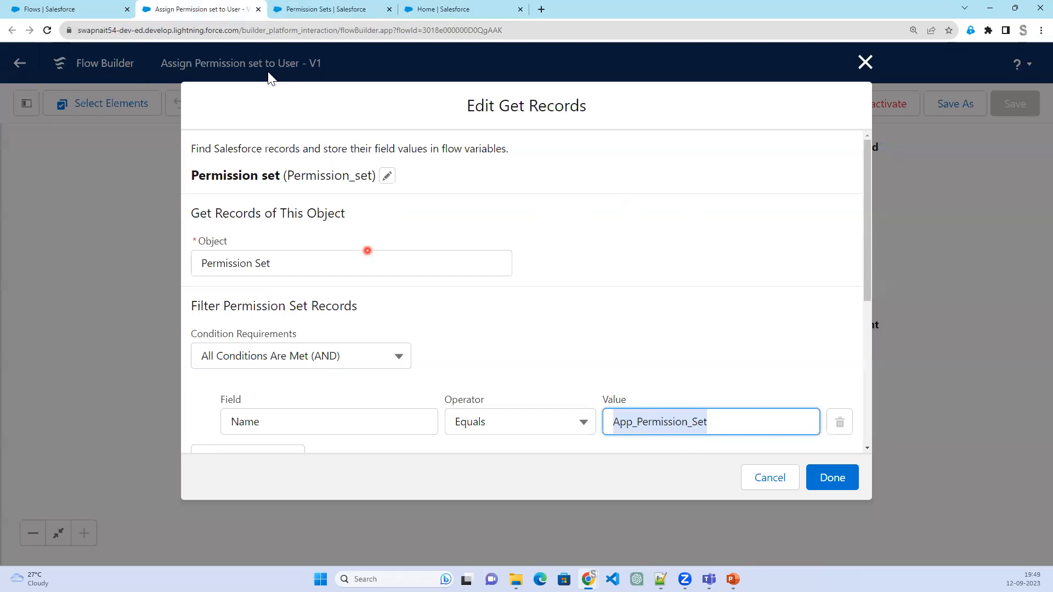
{"action": "left_click", "coordinate": [344, 10]}
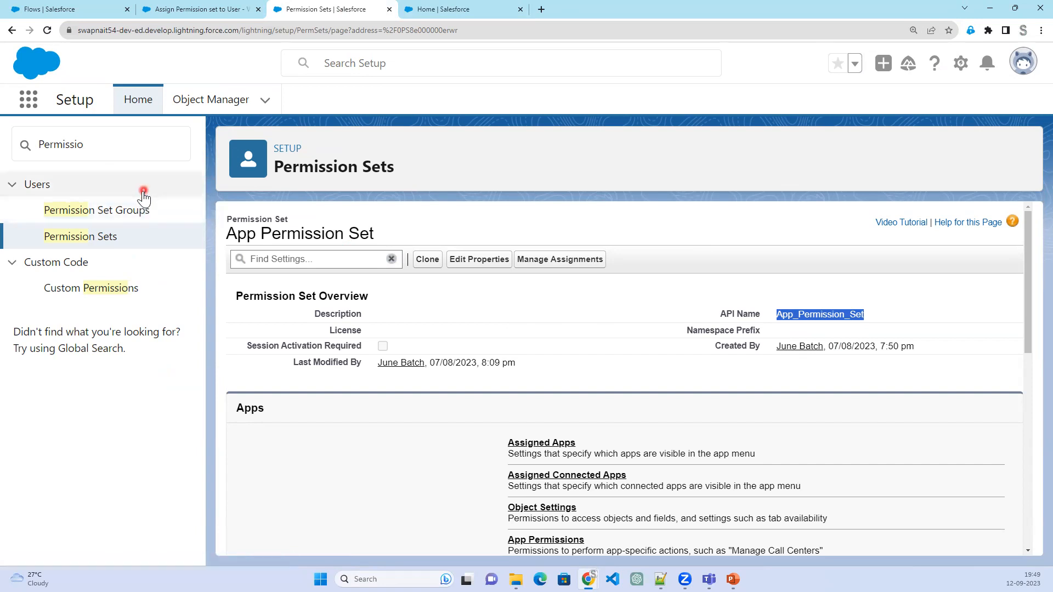
{"action": "left_click", "coordinate": [199, 9]}
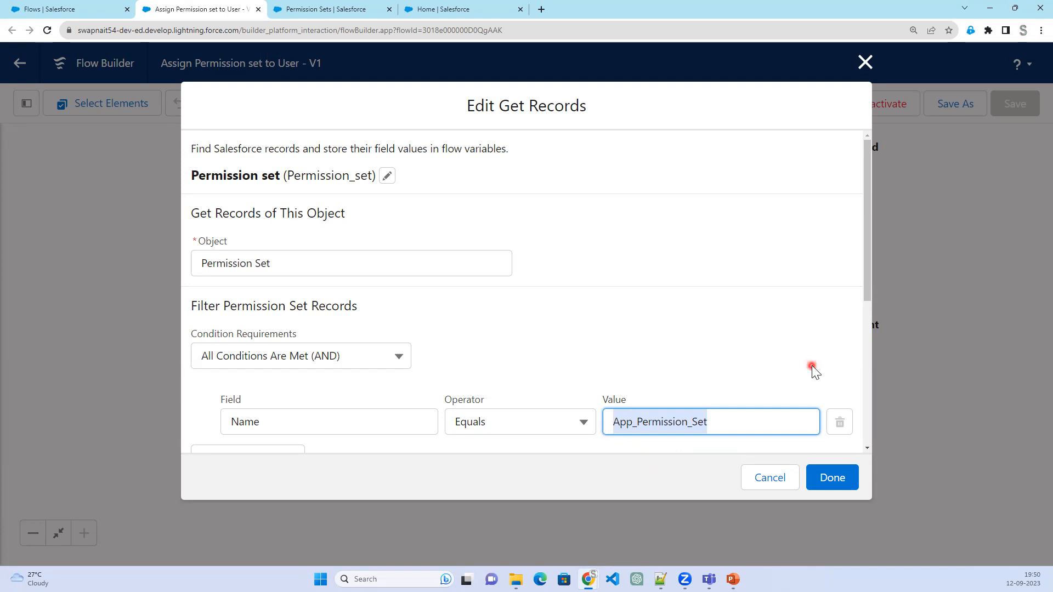
{"action": "left_click", "coordinate": [343, 8]}
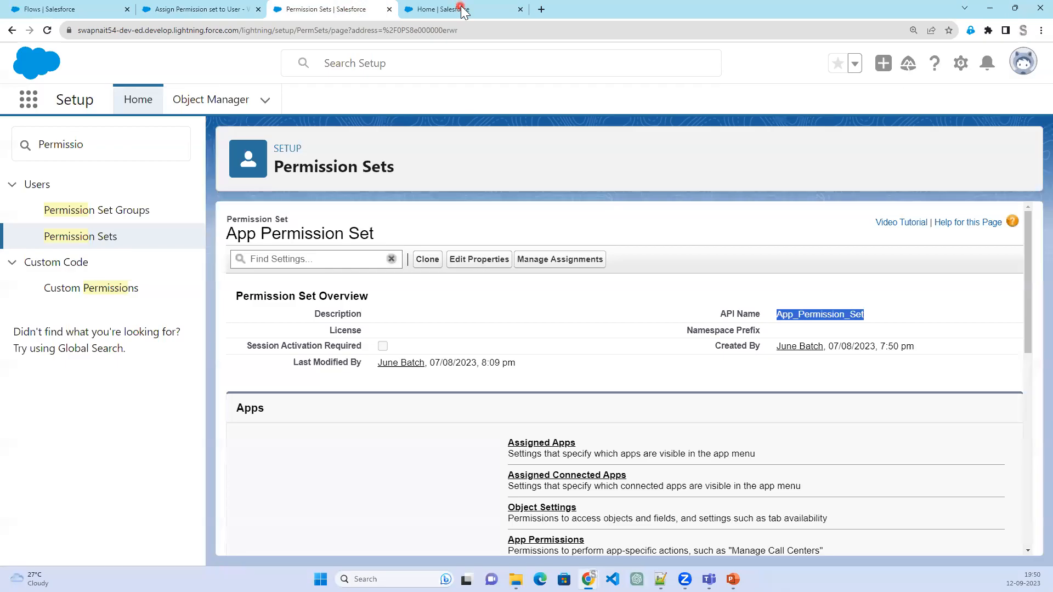
{"action": "left_click", "coordinate": [462, 11]}
{"action": "left_click", "coordinate": [328, 10]}
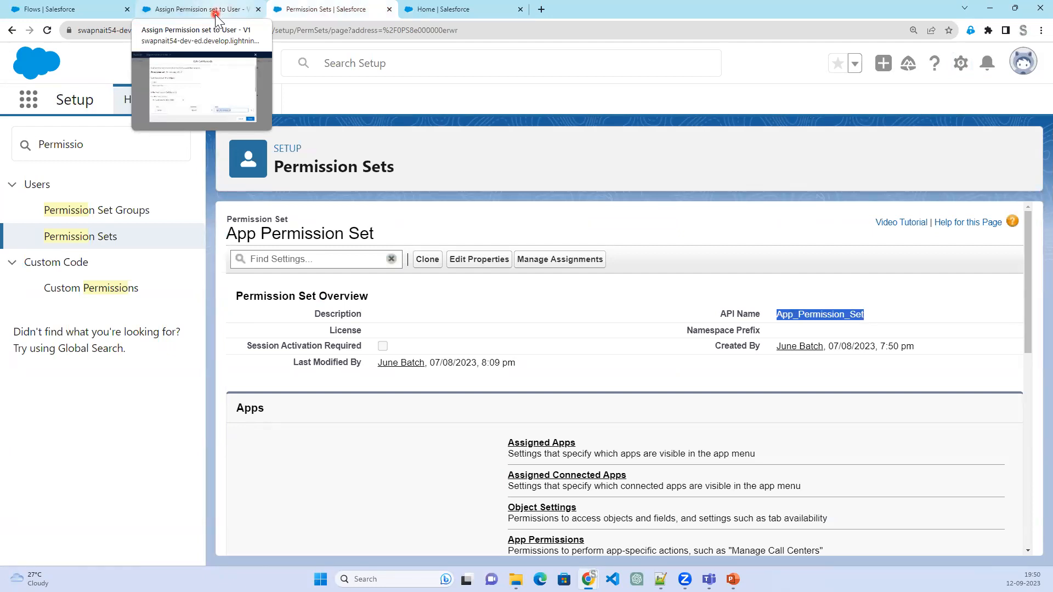
{"action": "left_click", "coordinate": [211, 10]}
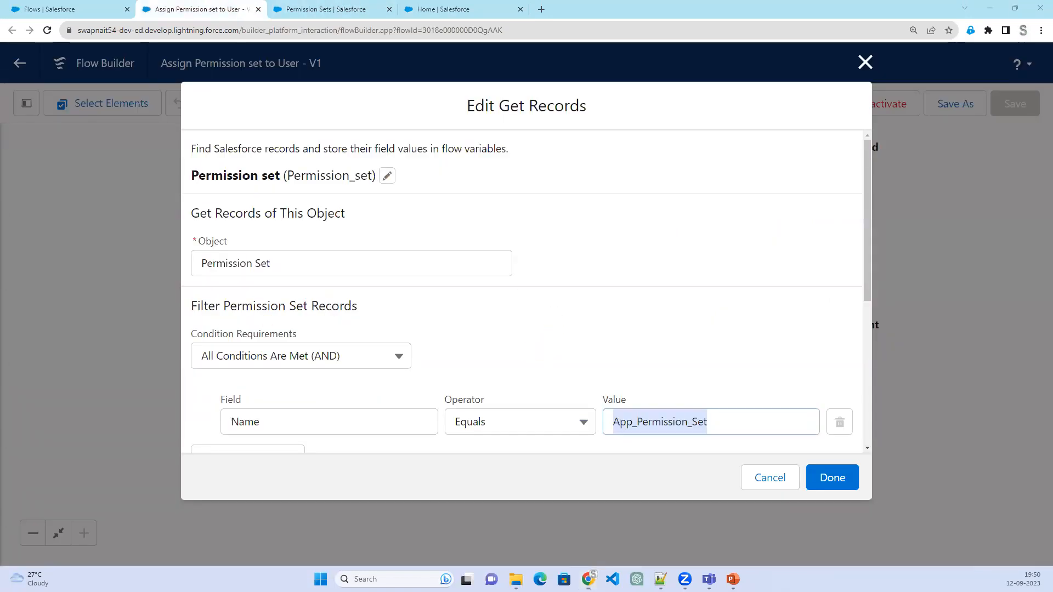
- Switch to the PowerPoint slide show and review the Custom Label slide
{"action": "key", "text": "alt+Tab"}
{"action": "left_click", "coordinate": [435, 424]}
{"action": "left_click", "coordinate": [436, 424]}
{"action": "left_click", "coordinate": [435, 425]}
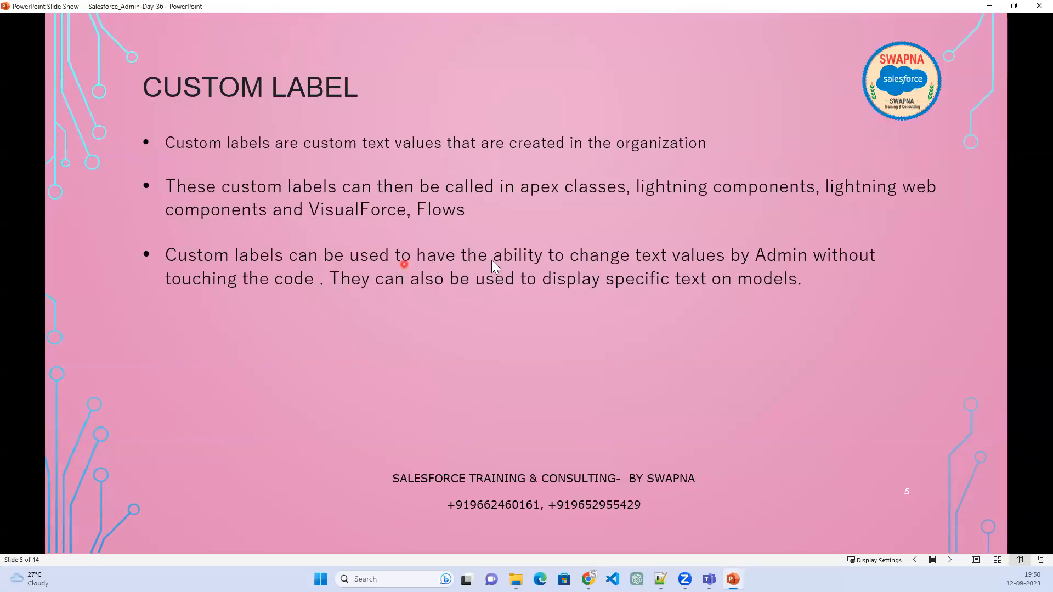
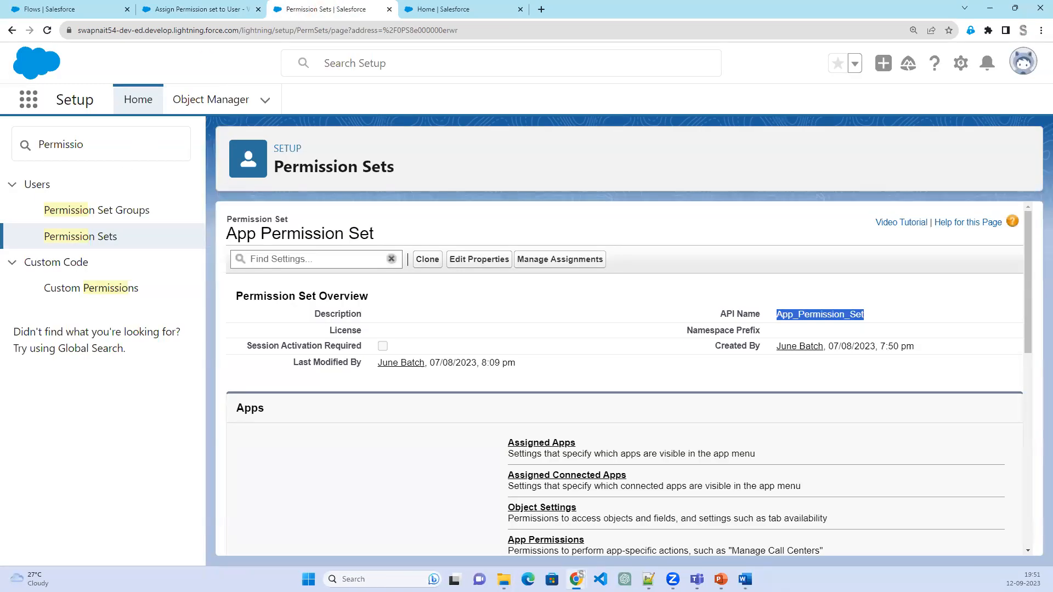
- In the browser, search the Setup pages for "custom" and open the Custom Labels page
{"action": "left_click_drag", "start_coordinate": [38, 145], "coordinate": [76, 144]}
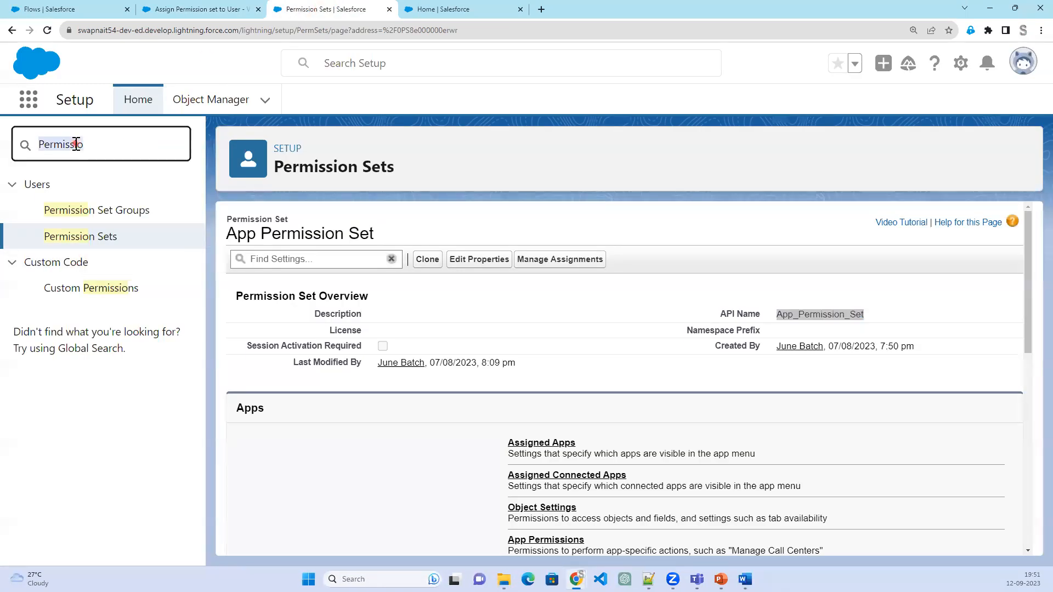
{"action": "type", "text": "custom"}
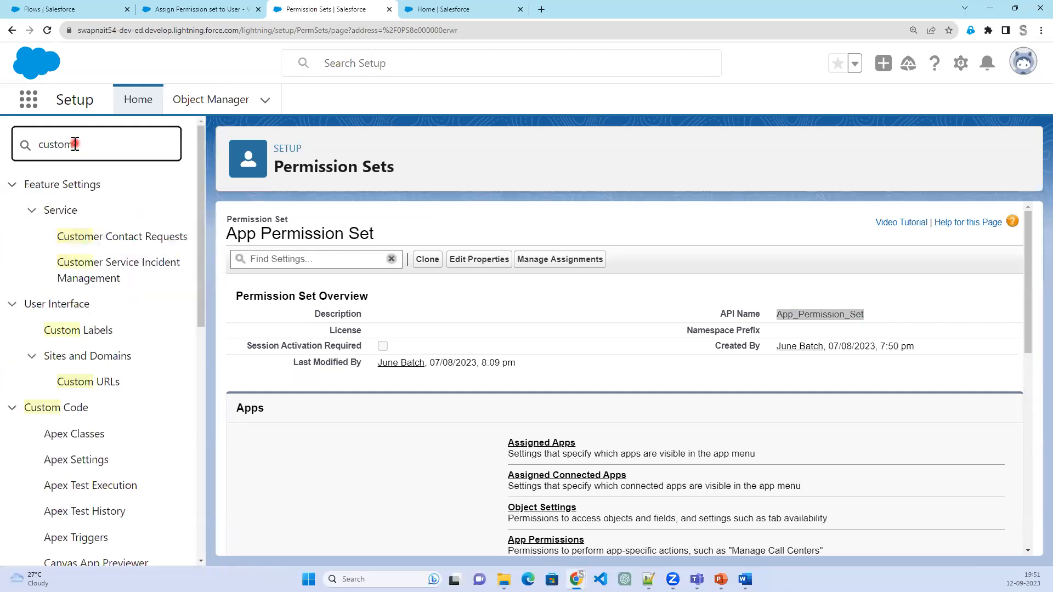
{"action": "left_click", "coordinate": [99, 331]}
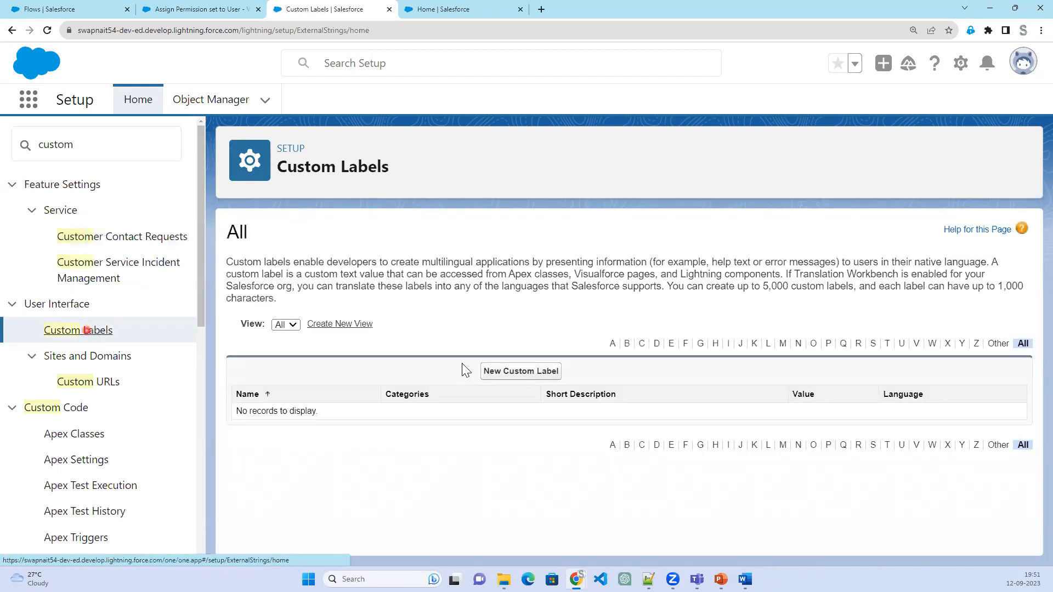
- Start a new custom label with PermissionsetName as its short description and name
{"action": "left_click", "coordinate": [552, 373]}
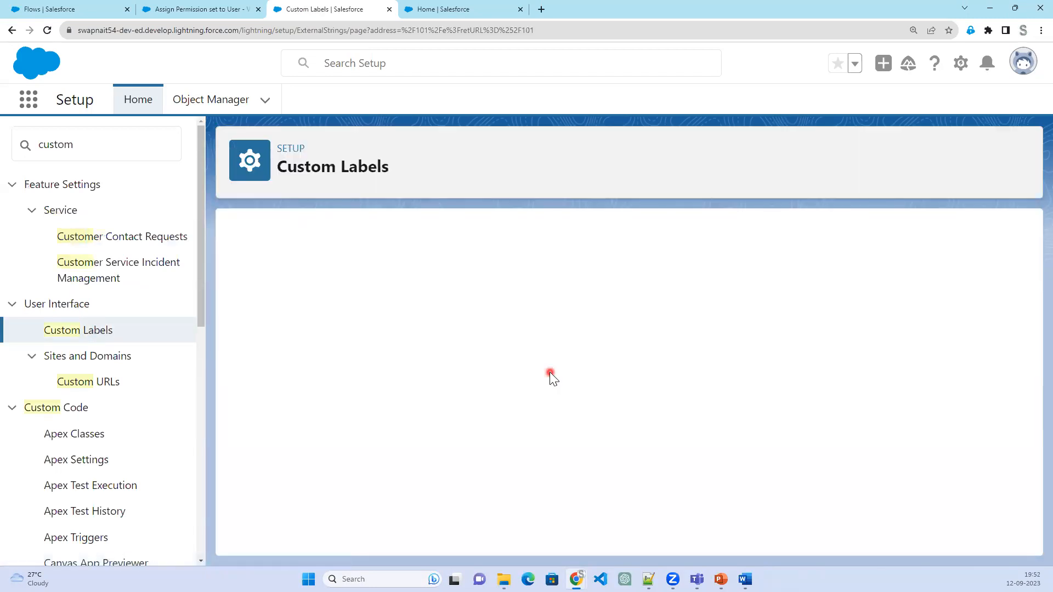
{"action": "left_click", "coordinate": [401, 308]}
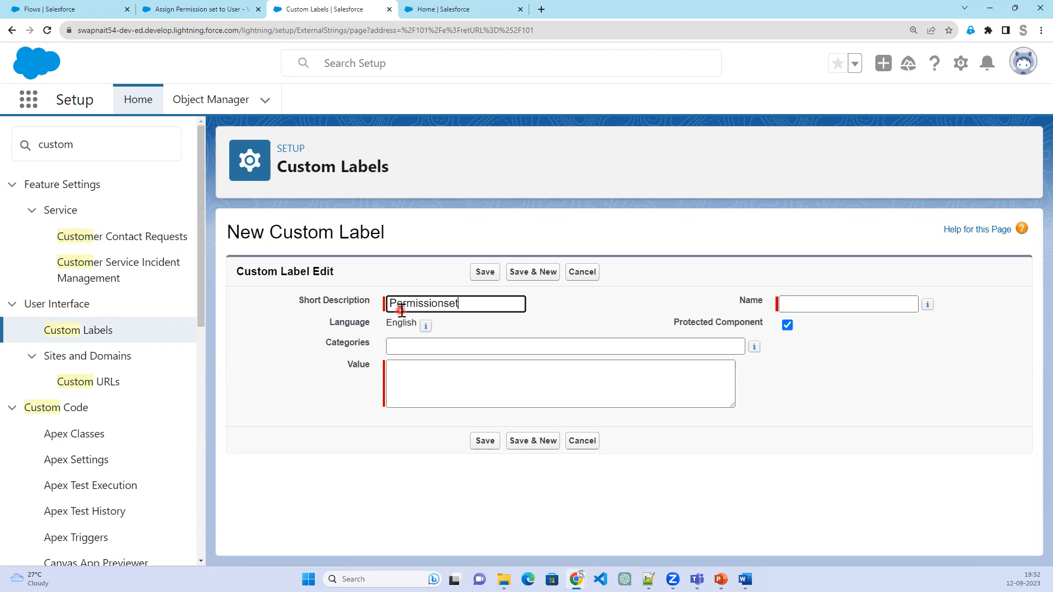
{"action": "type", "text": "PermissionsetName"}
{"action": "key", "text": "Tab"}
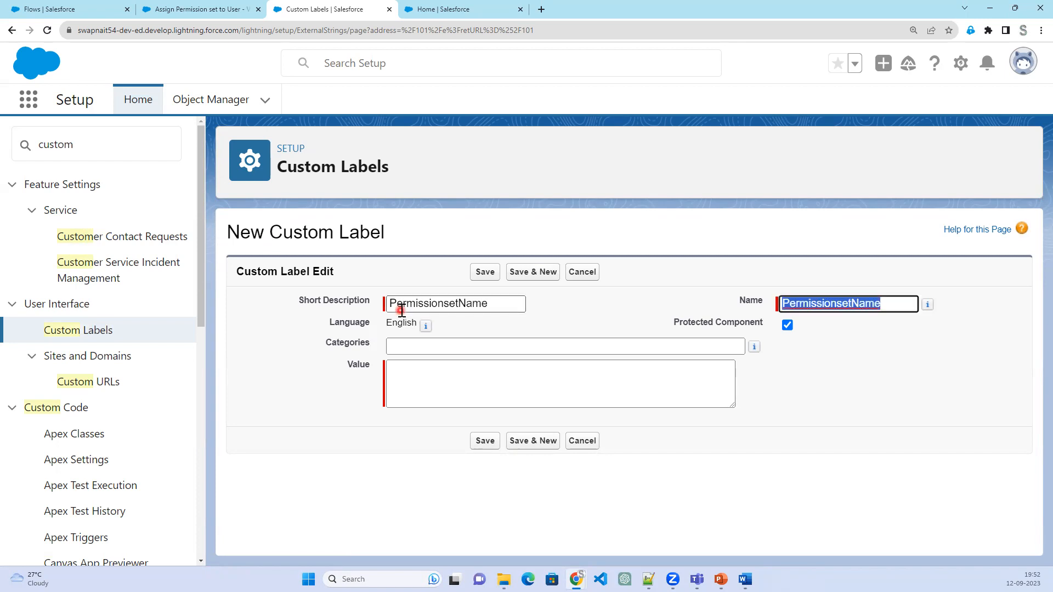
{"action": "left_click", "coordinate": [404, 376]}
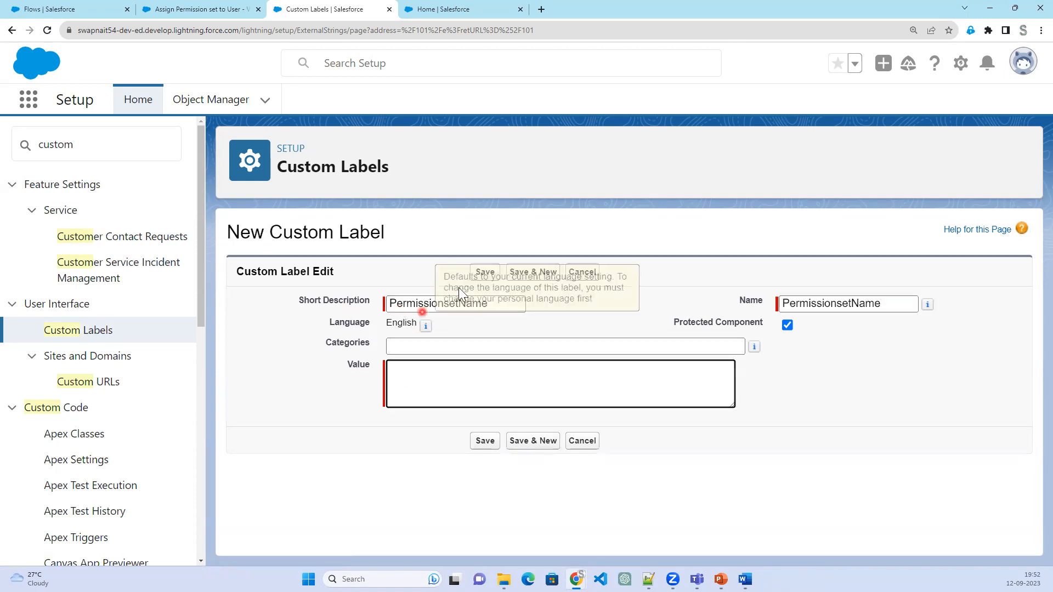
- Check the filter value used in the flow, enter App_Permission_Set as the custom label's value and save the label
{"action": "left_click", "coordinate": [98, 5]}
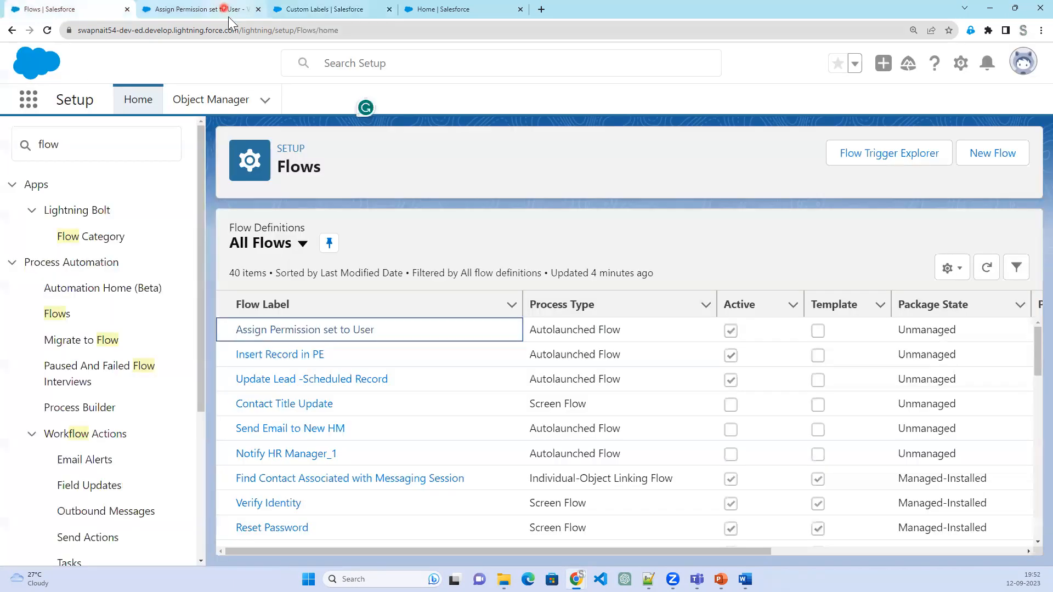
{"action": "left_click", "coordinate": [225, 10]}
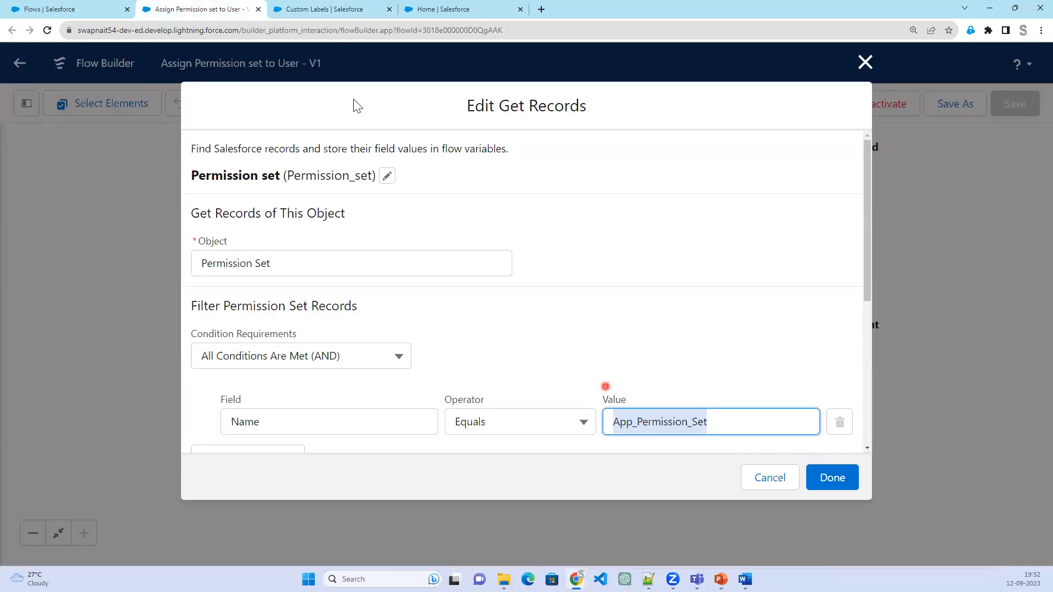
{"action": "left_click", "coordinate": [340, 7]}
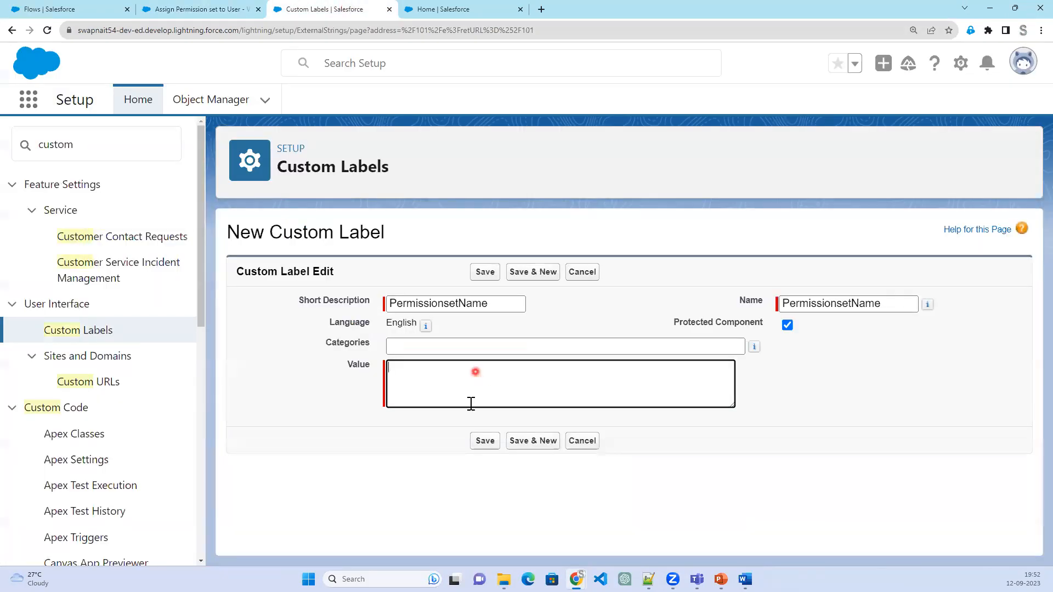
{"action": "type", "text": "App_Permission_Set"}
{"action": "left_click", "coordinate": [475, 444]}
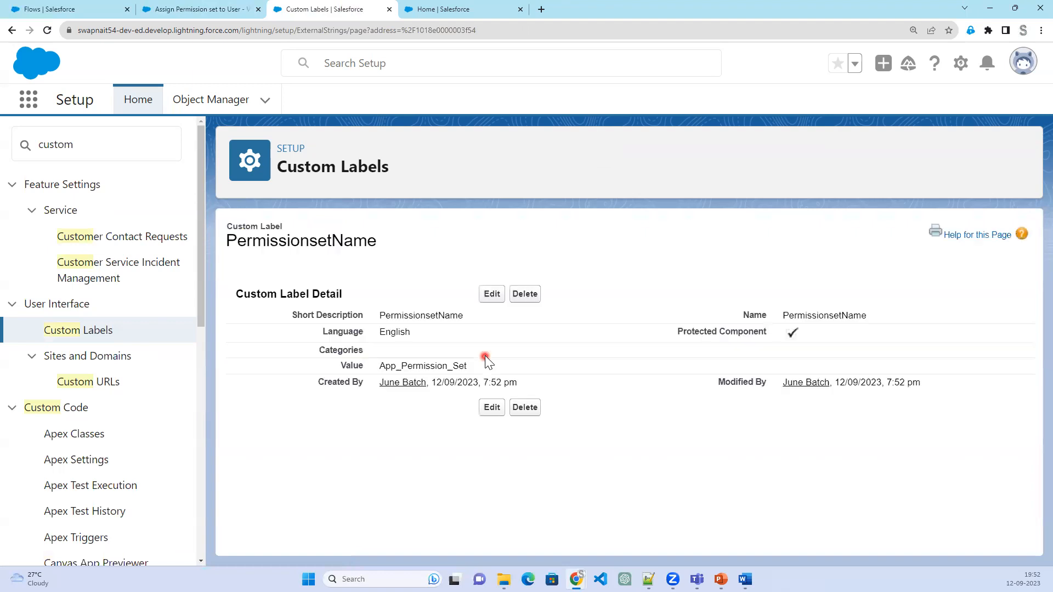
- Return to the Assign Permission set to User flow, close the Get Records editor and reload the flow page
{"action": "double_click", "coordinate": [427, 315]}
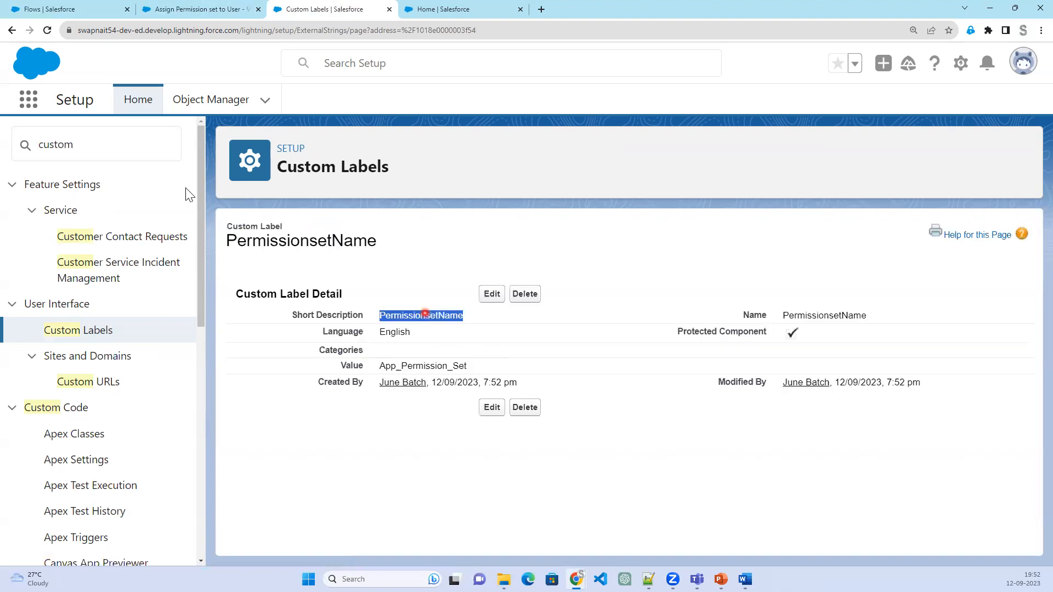
{"action": "left_click", "coordinate": [91, 9]}
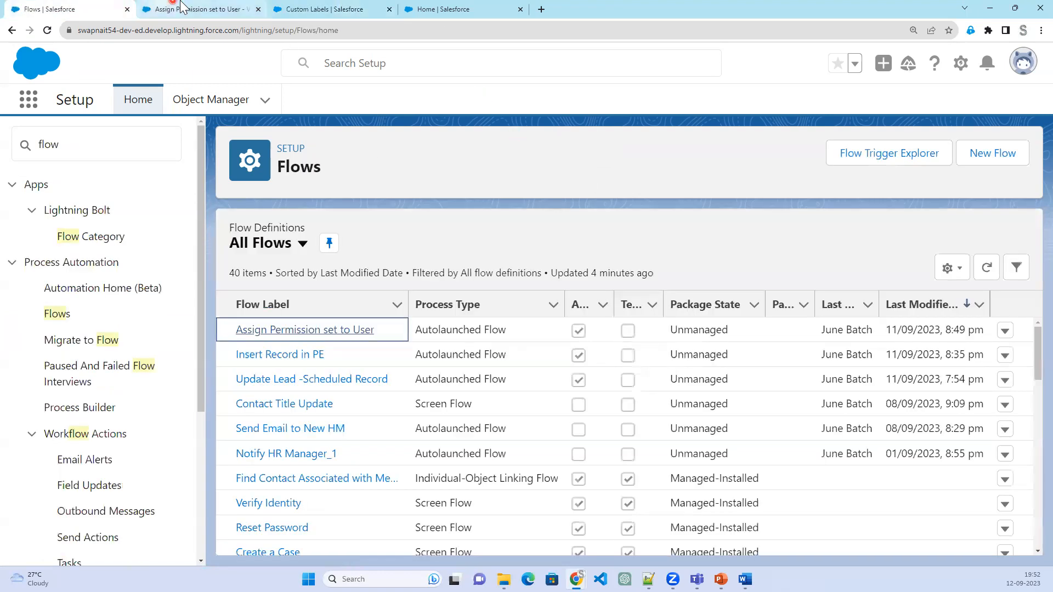
{"action": "left_click", "coordinate": [182, 8]}
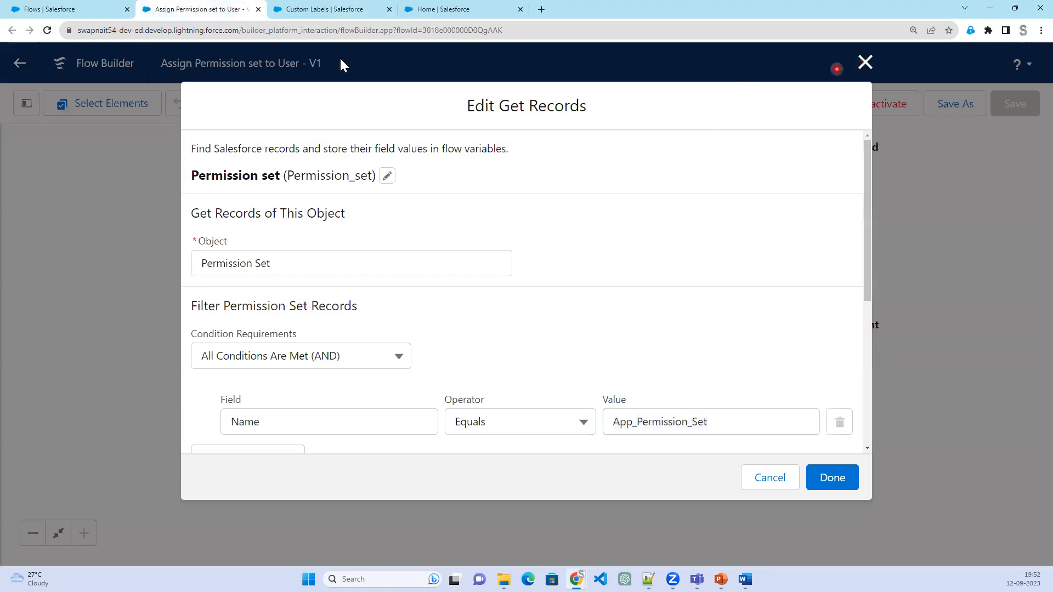
{"action": "left_click", "coordinate": [865, 62]}
{"action": "left_click", "coordinate": [48, 31]}
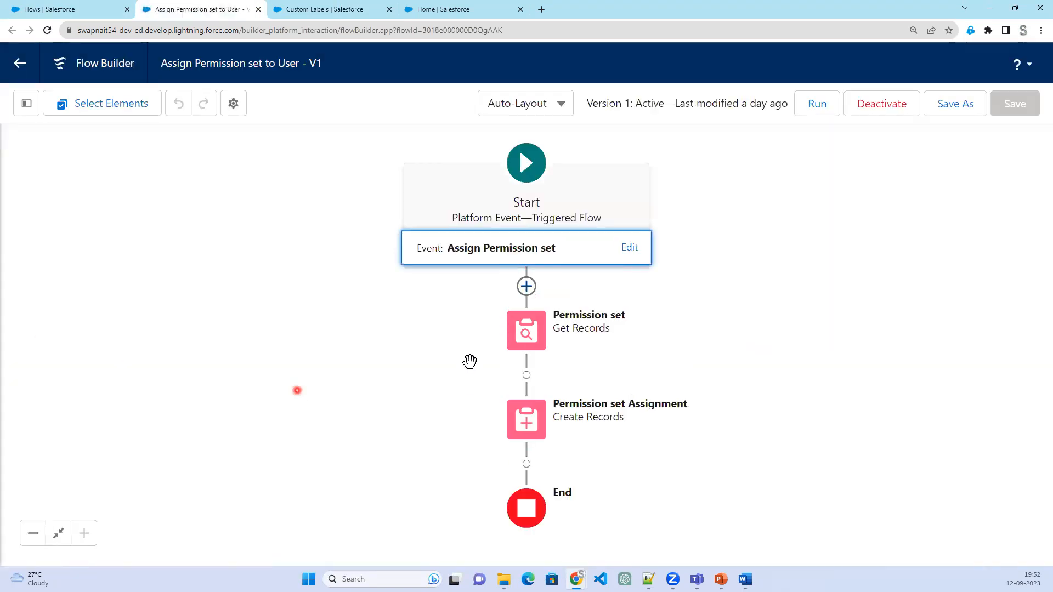
- In the Permission set Get Records element, replace the Name filter value with {!$Label.PermissionsetName} and accept the change
{"action": "double_click", "coordinate": [532, 343]}
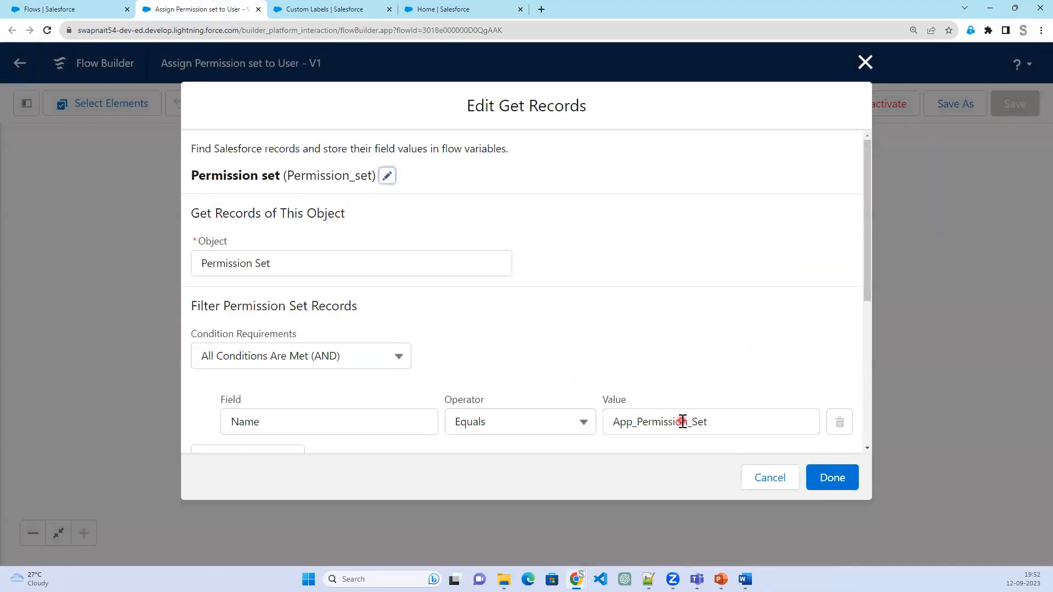
{"action": "double_click", "coordinate": [678, 421]}
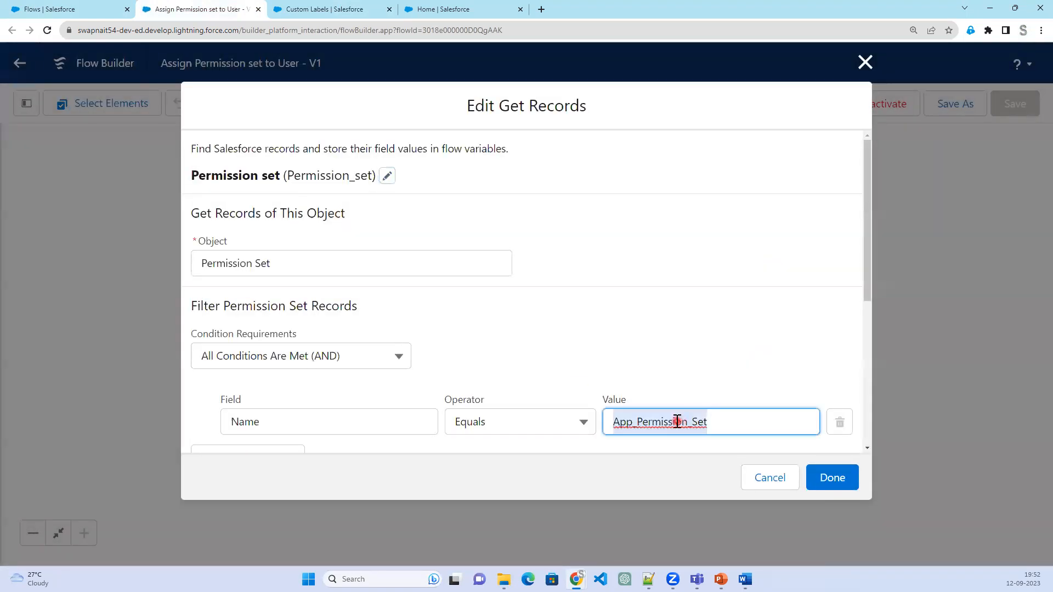
{"action": "key", "text": "BackSpace"}
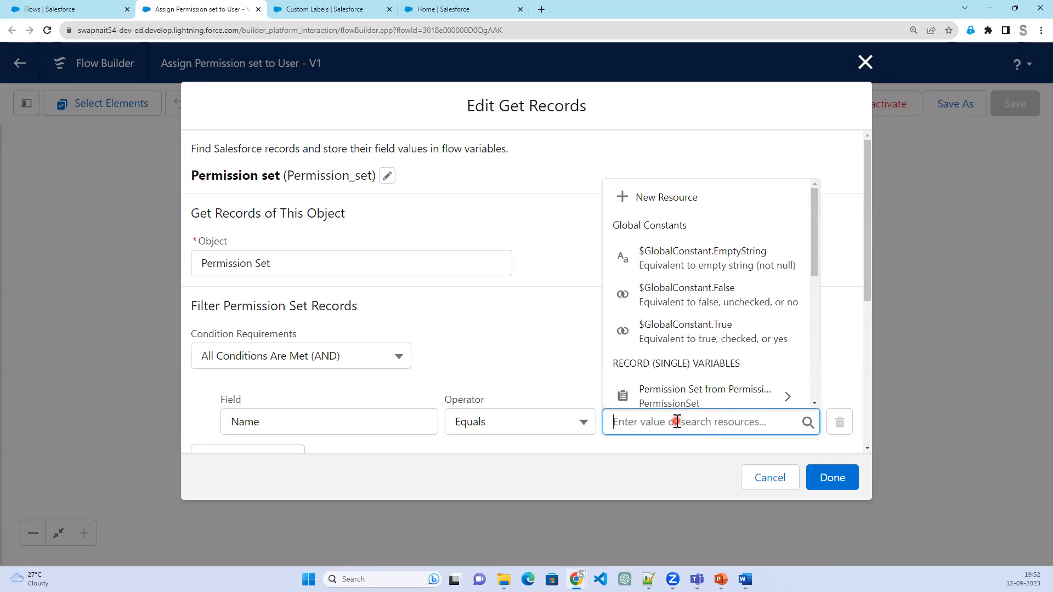
{"action": "type", "text": "la"}
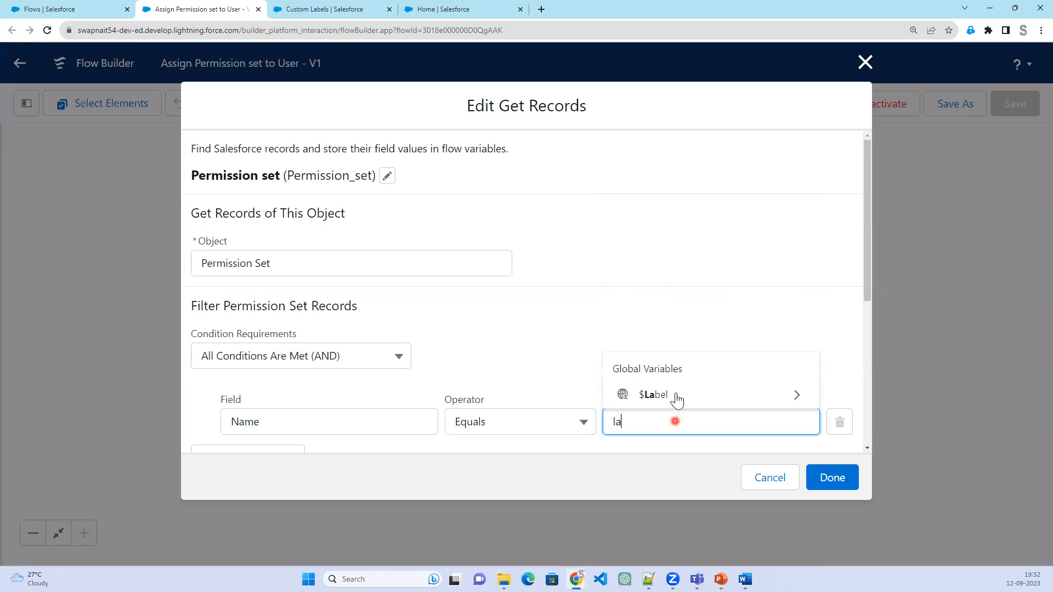
{"action": "left_click", "coordinate": [678, 399]}
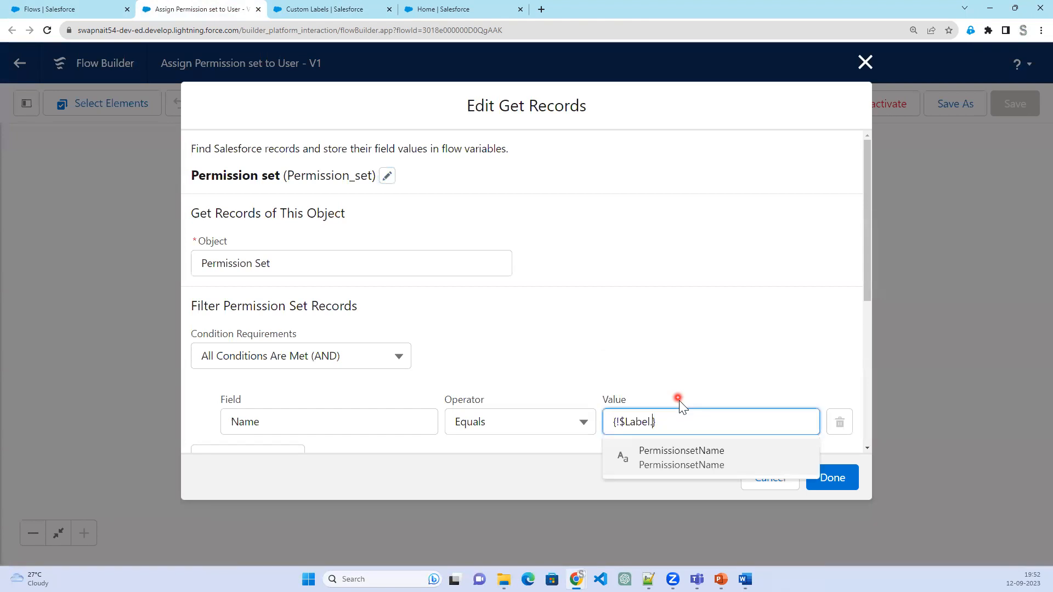
{"action": "left_click", "coordinate": [683, 466]}
{"action": "left_click", "coordinate": [828, 482]}
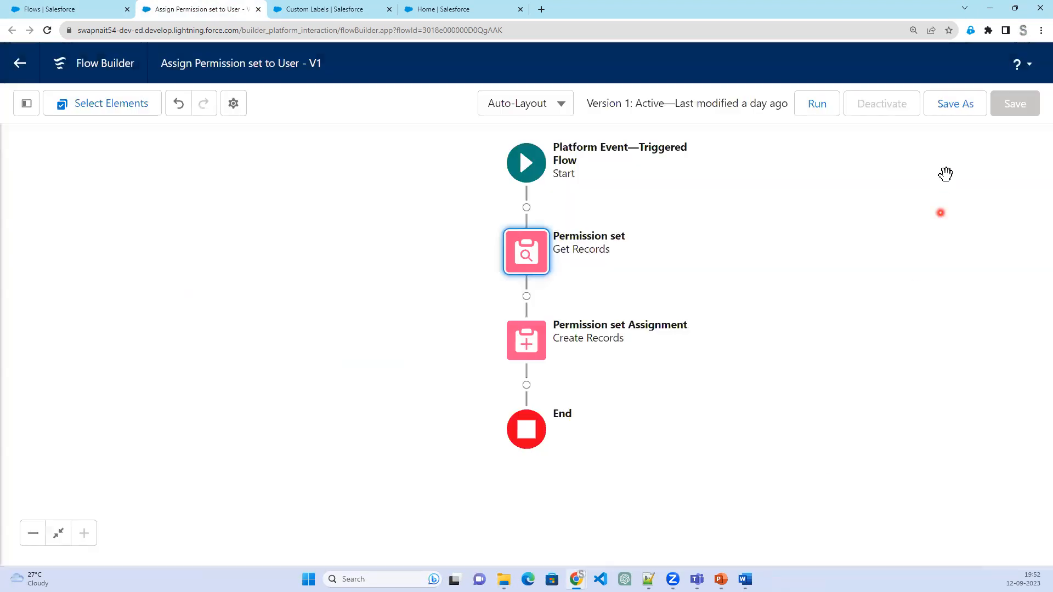
- Save the Assign Permission set to User flow as a new version and activate that version
{"action": "left_click", "coordinate": [959, 105]}
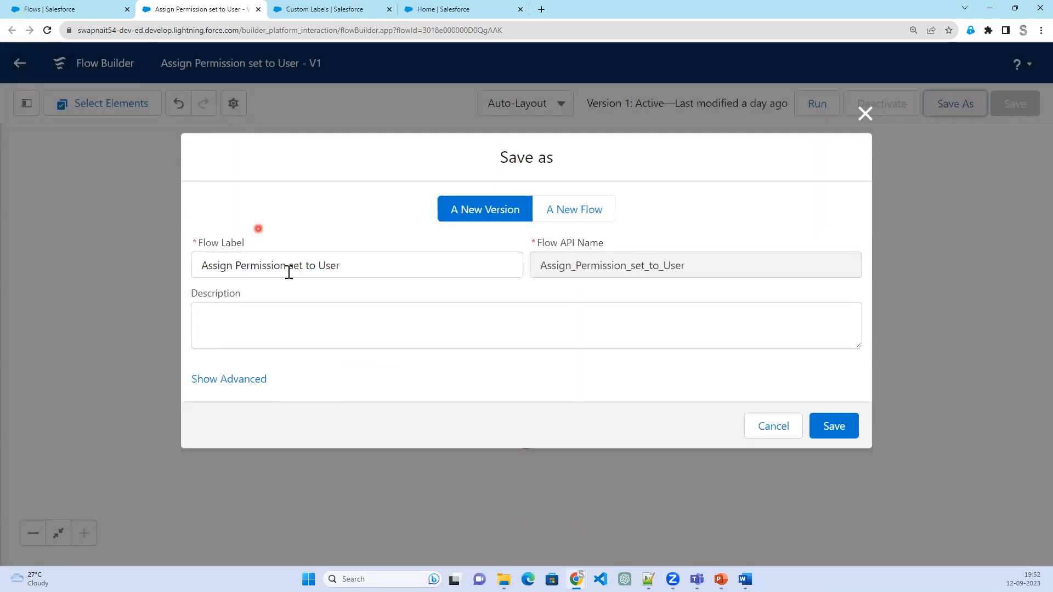
{"action": "left_click", "coordinate": [827, 430]}
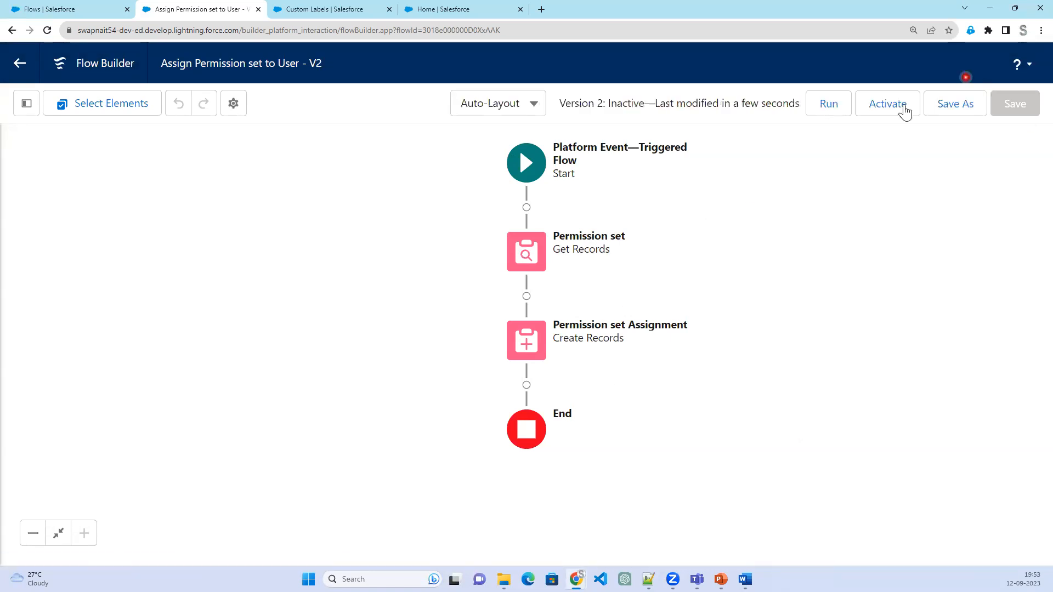
{"action": "left_click", "coordinate": [875, 107]}
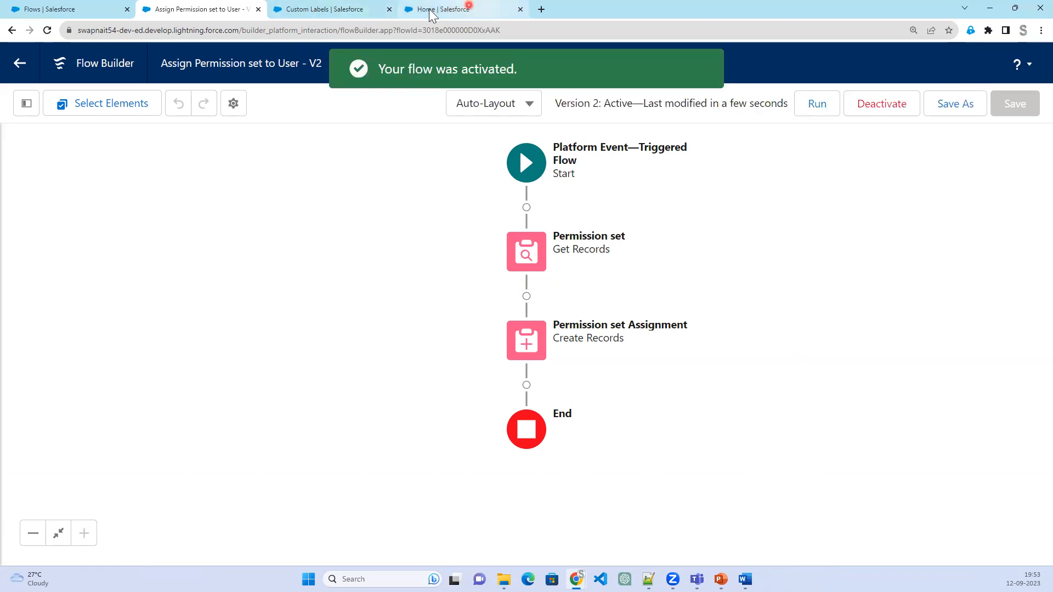
- Compare the activated flow with the PermissionsetName custom label and highlight the label's value
{"action": "left_click", "coordinate": [346, 16]}
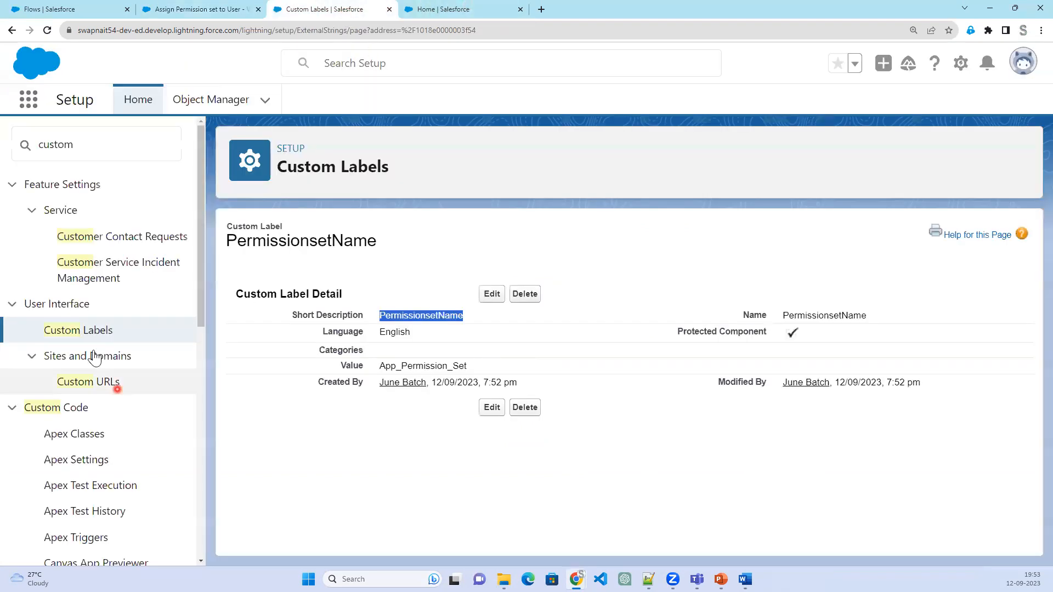
{"action": "left_click", "coordinate": [204, 16]}
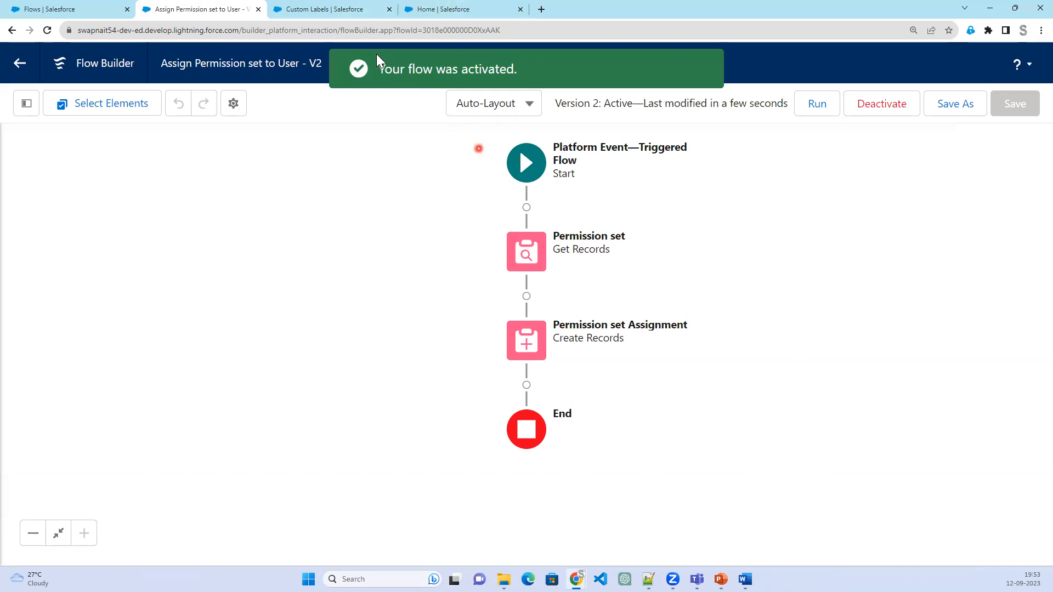
{"action": "left_click", "coordinate": [343, 16]}
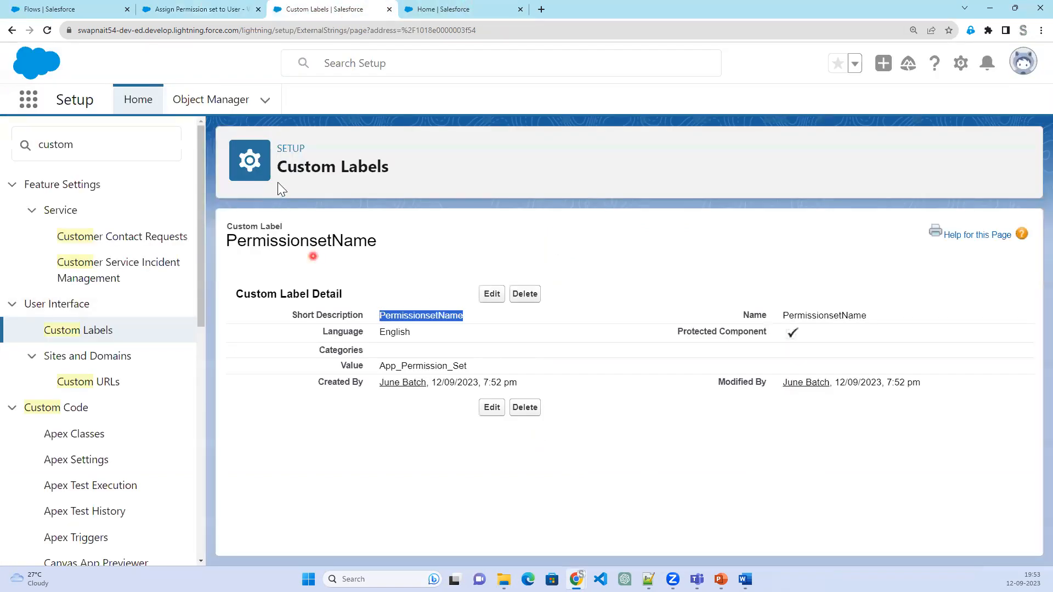
{"action": "left_click_drag", "start_coordinate": [484, 367], "coordinate": [377, 371]}
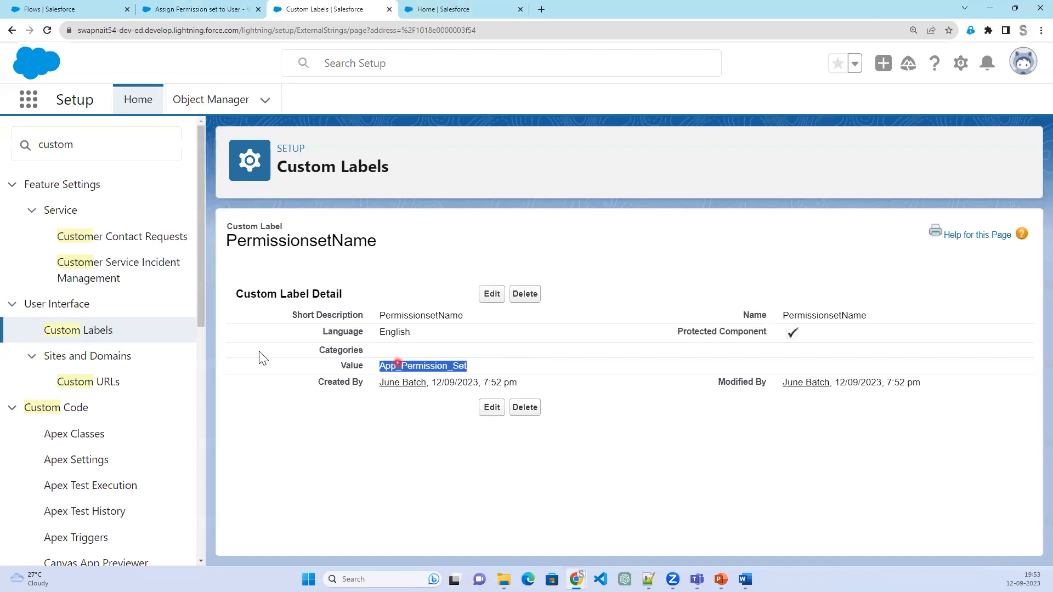
- Search the Setup pages for "perm" and open Permission Sets in a new browser tab
{"action": "left_click", "coordinate": [72, 147]}
{"action": "type", "text": "p"}
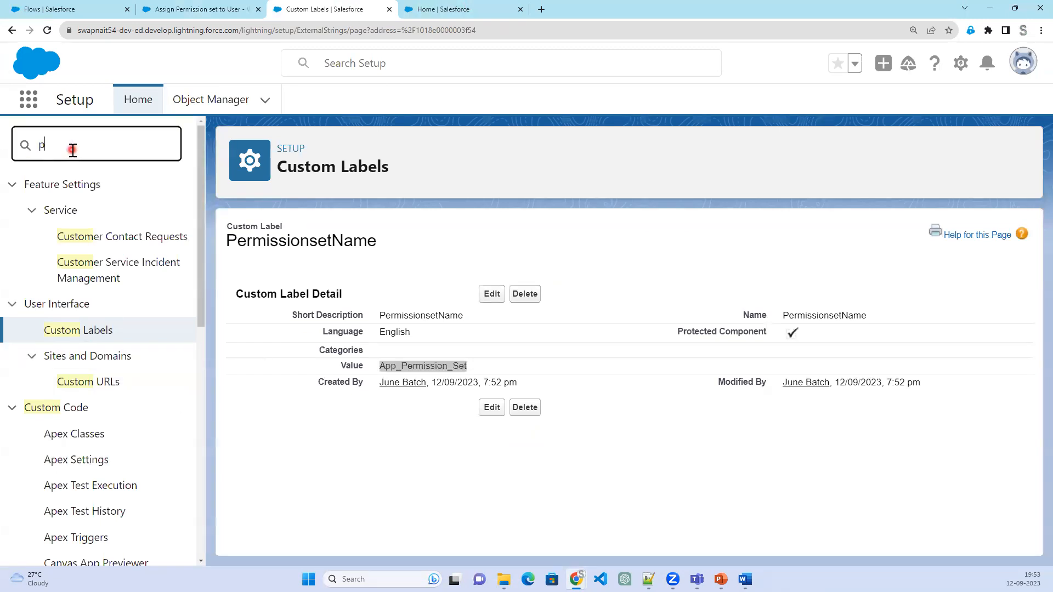
{"action": "type", "text": "erm"}
{"action": "left_click", "coordinate": [85, 238]}
{"action": "right_click", "coordinate": [85, 238]}
{"action": "left_click", "coordinate": [105, 245]}
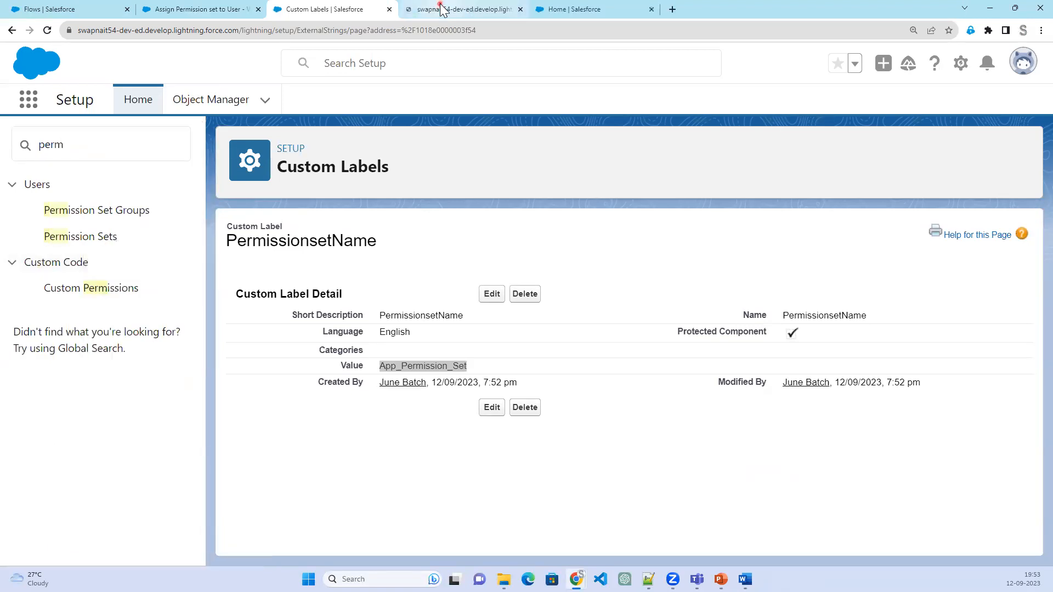
{"action": "left_click", "coordinate": [441, 9]}
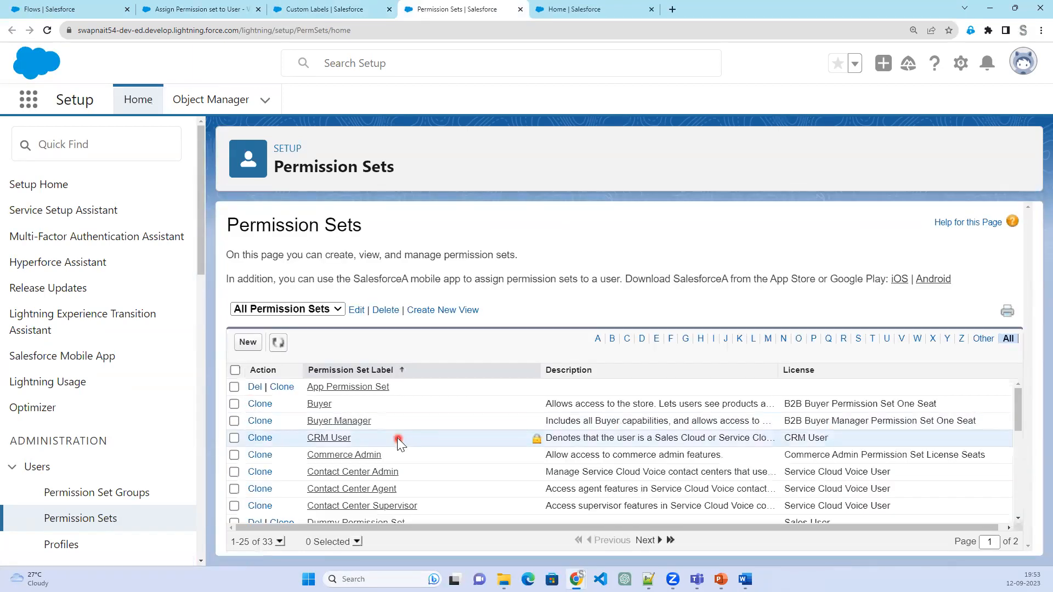
- Look through the permission set list and open the Lightning Email Permission set
{"action": "scroll", "coordinate": [397, 438], "scroll_direction": "down", "scroll_amount": 1}
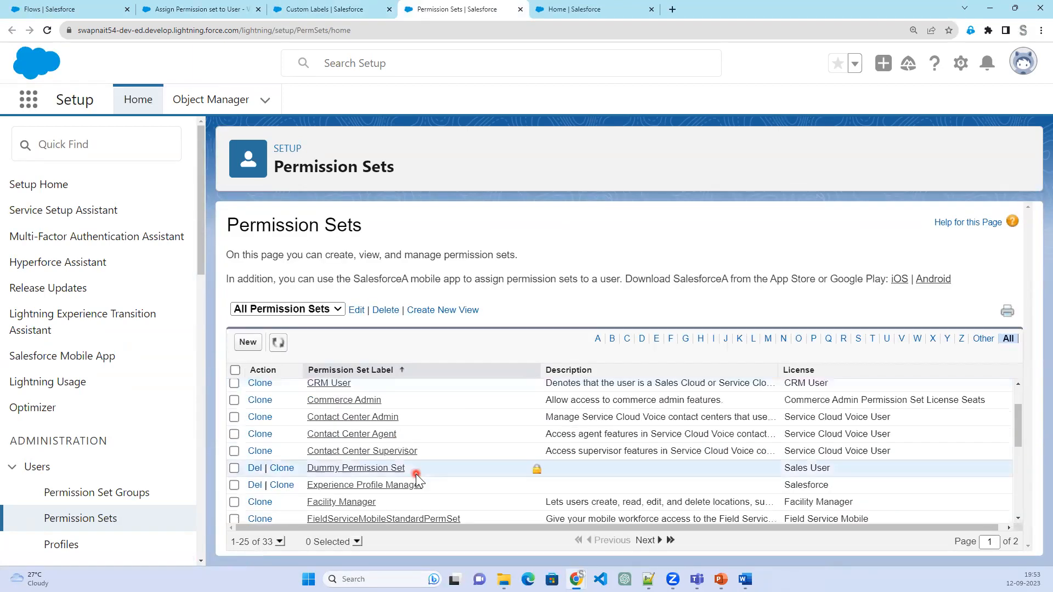
{"action": "scroll", "coordinate": [416, 475], "scroll_direction": "down", "scroll_amount": 1}
{"action": "left_click_drag", "start_coordinate": [449, 482], "coordinate": [310, 486]}
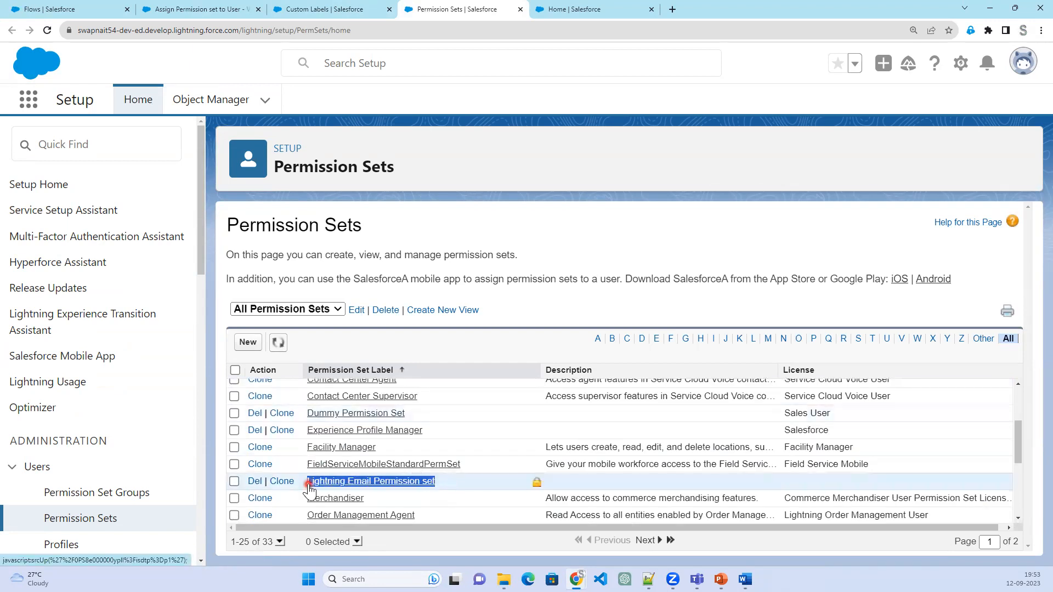
{"action": "right_click", "coordinate": [311, 488]}
{"action": "left_click", "coordinate": [550, 501]}
{"action": "scroll", "coordinate": [554, 491], "scroll_direction": "down", "scroll_amount": 3}
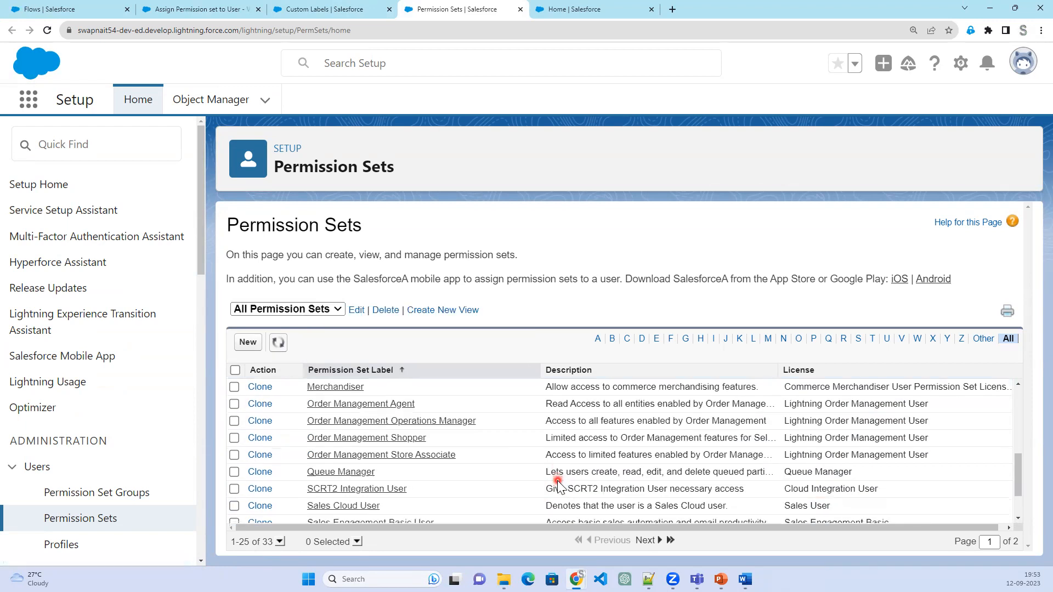
{"action": "scroll", "coordinate": [556, 482], "scroll_direction": "up", "scroll_amount": 3}
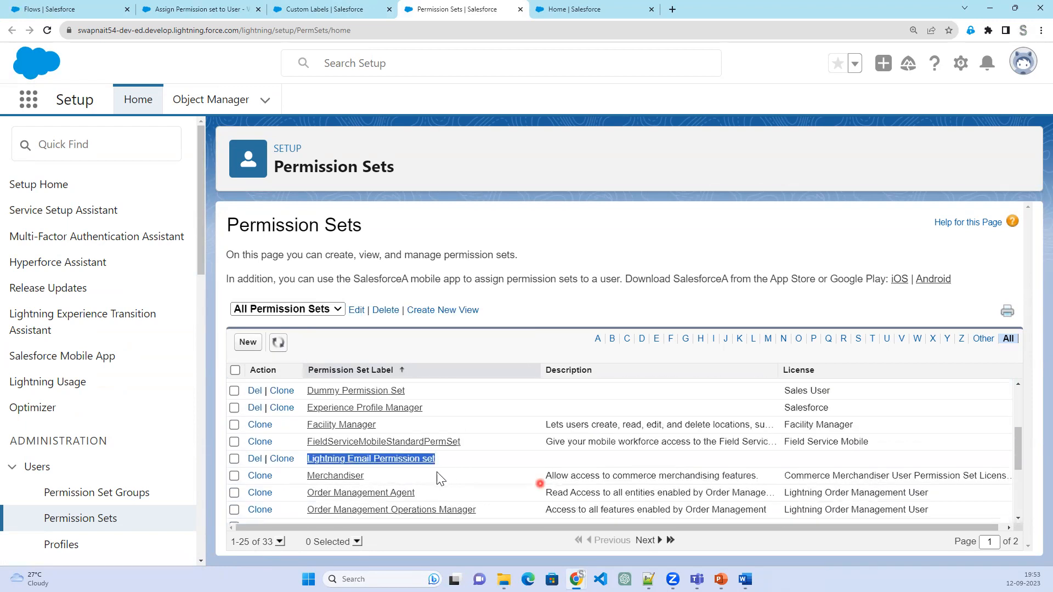
{"action": "left_click", "coordinate": [411, 475]}
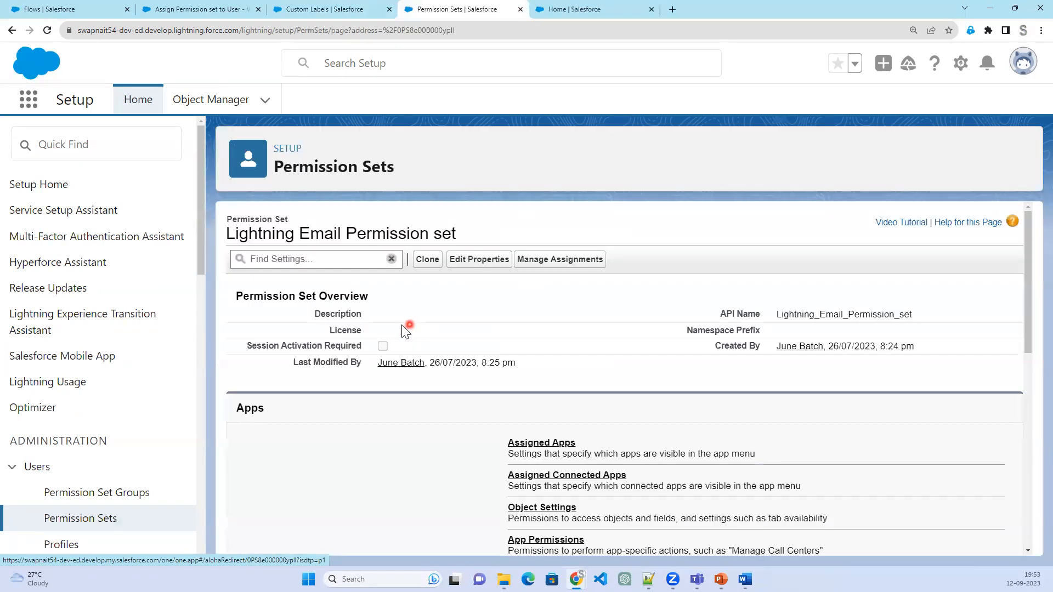
- Copy the API name Lightning_Email_Permission_set from the permission set overview
{"action": "double_click", "coordinate": [780, 314]}
{"action": "right_click", "coordinate": [779, 312]}
{"action": "left_click", "coordinate": [794, 328]}
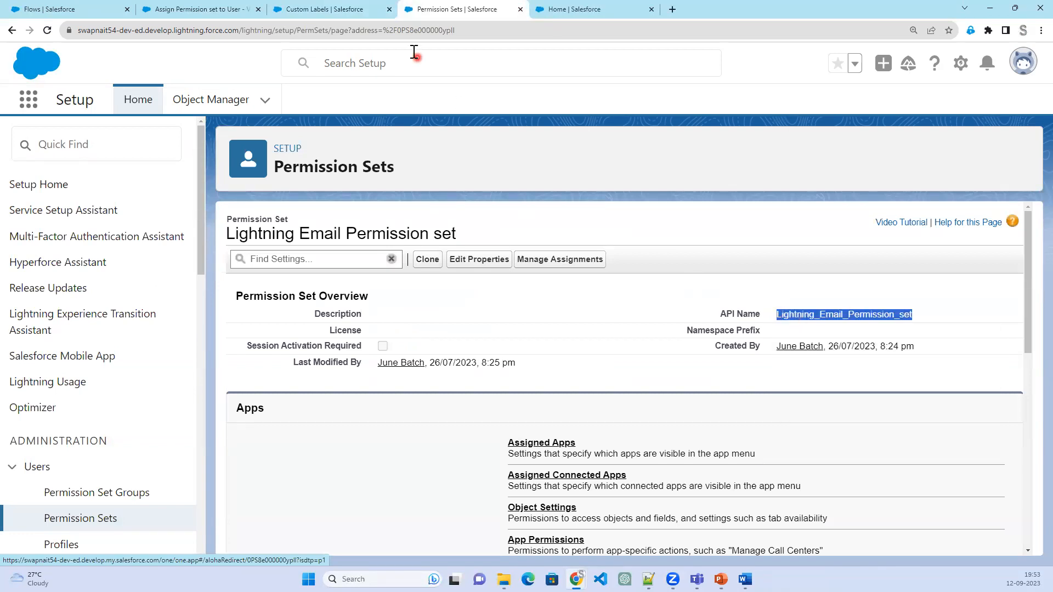
- Edit the PermissionsetName custom label, replace its value with Lightning_Email_Permission_set and save it
{"action": "left_click", "coordinate": [351, 11]}
{"action": "left_click", "coordinate": [494, 295]}
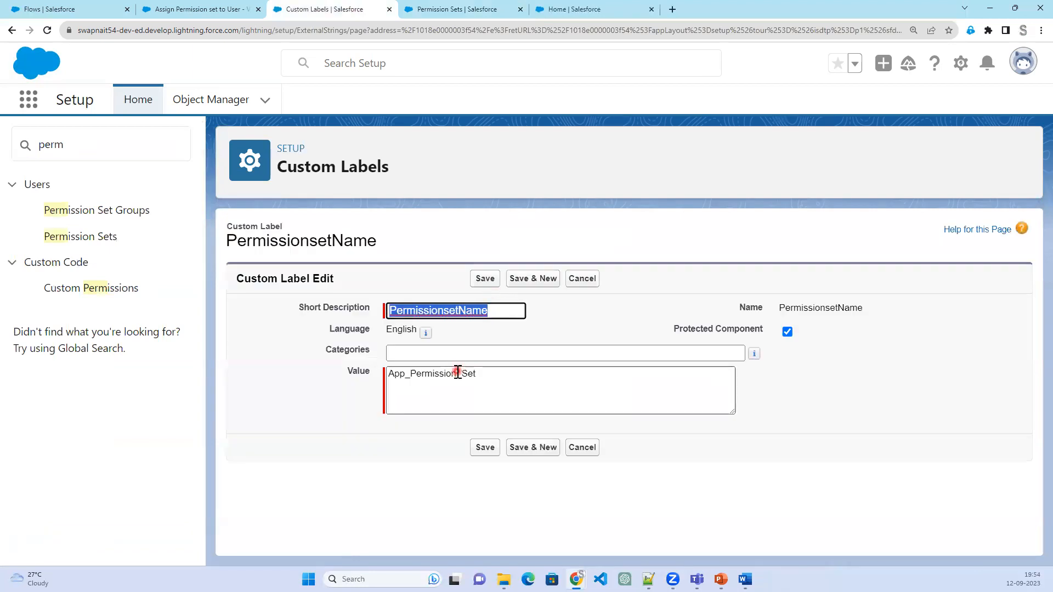
{"action": "double_click", "coordinate": [458, 373]}
{"action": "key", "text": "ctrl+v"}
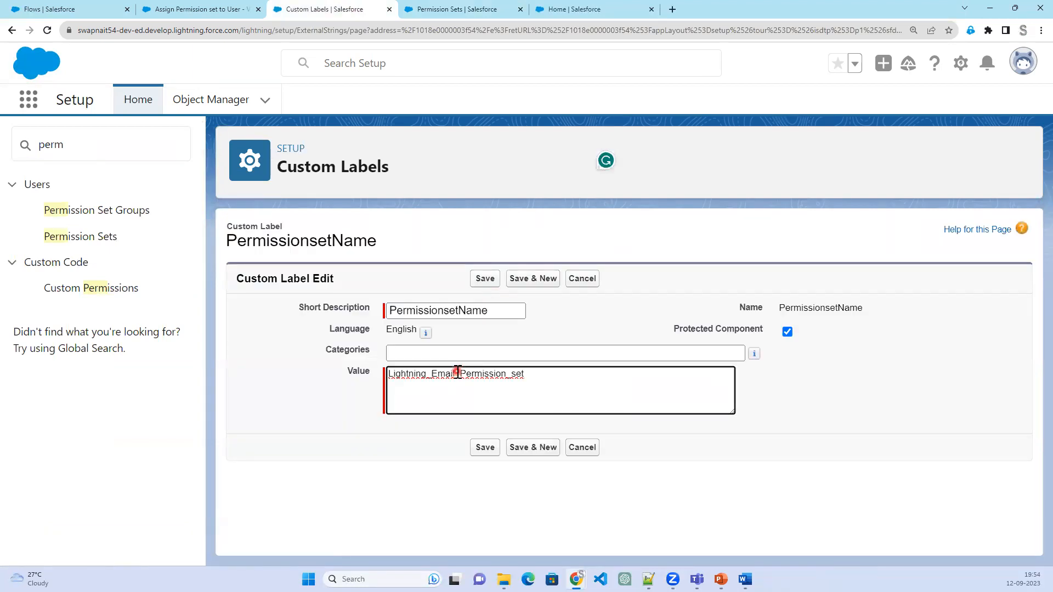
{"action": "left_click", "coordinate": [488, 448]}
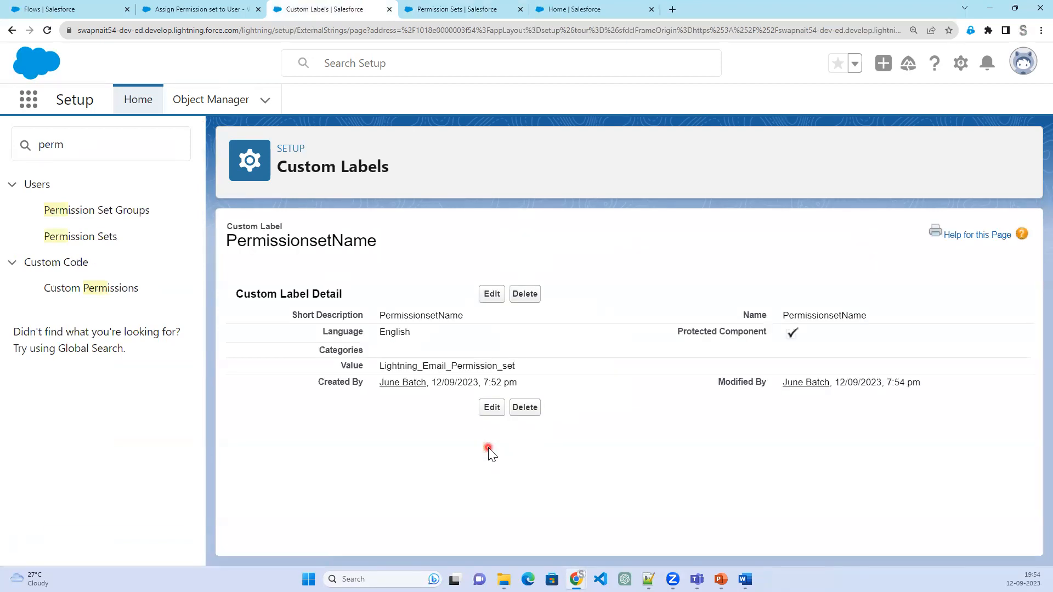
- From the Sales home page, open the Clients list in a new tab and show the Support Team client's details
{"action": "left_click", "coordinate": [196, 7]}
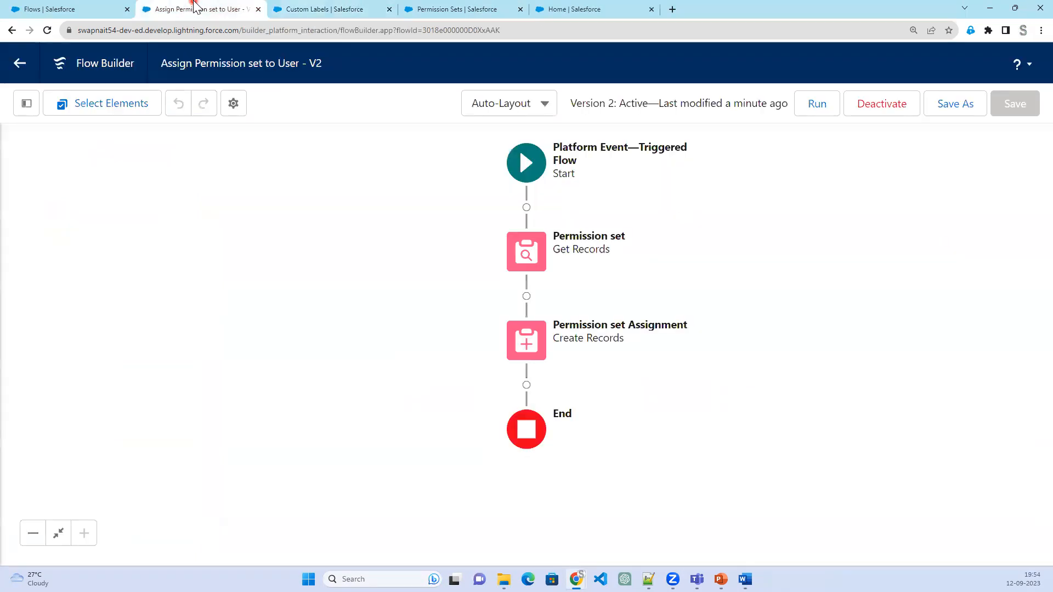
{"action": "left_click", "coordinate": [310, 9]}
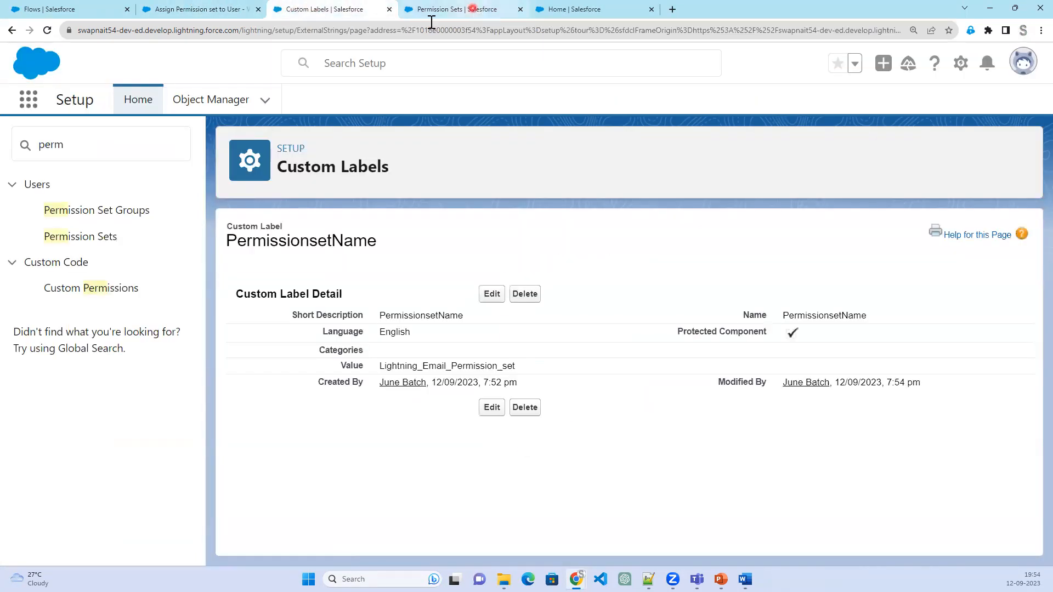
{"action": "left_click", "coordinate": [583, 12]}
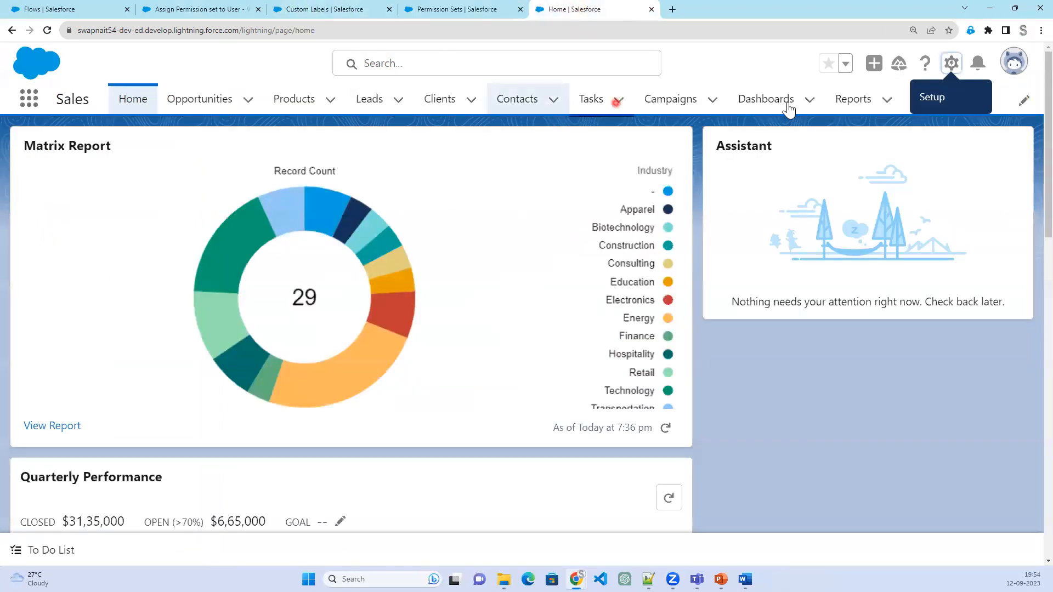
{"action": "right_click", "coordinate": [431, 100]}
{"action": "left_click", "coordinate": [459, 108]}
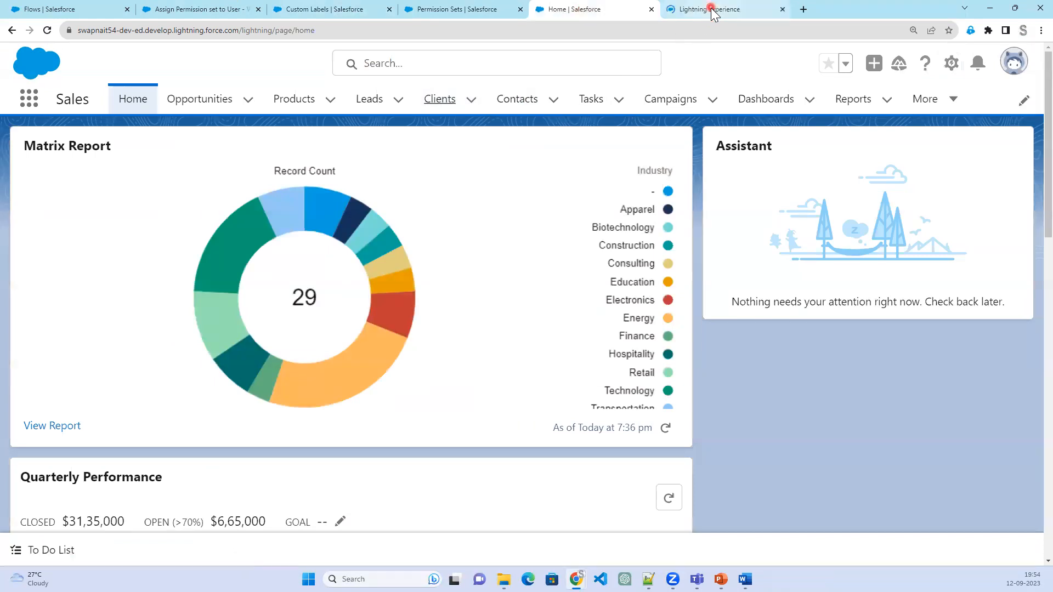
{"action": "left_click", "coordinate": [690, 15]}
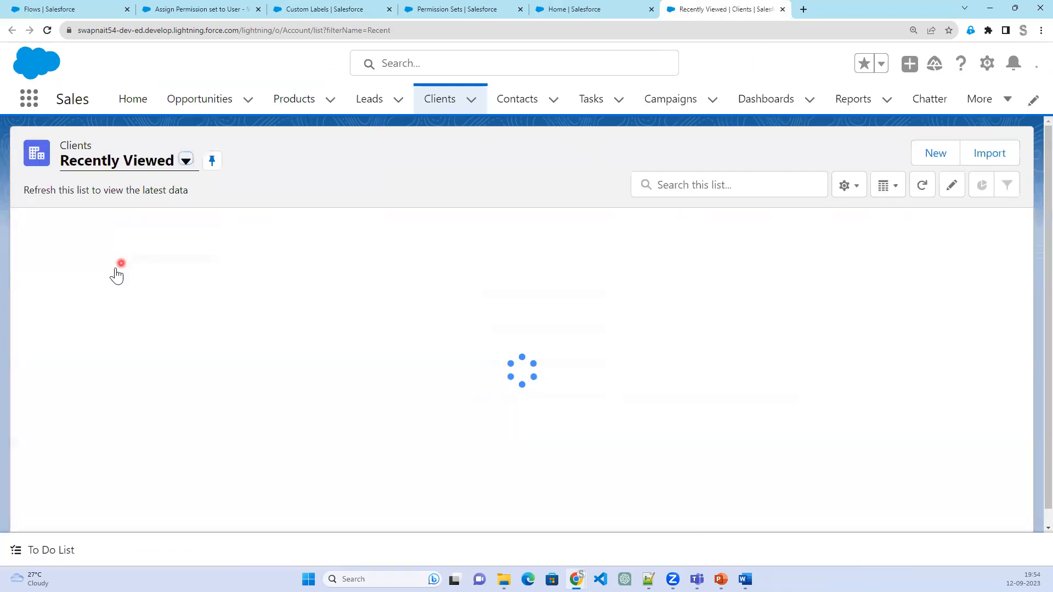
{"action": "left_click", "coordinate": [108, 251]}
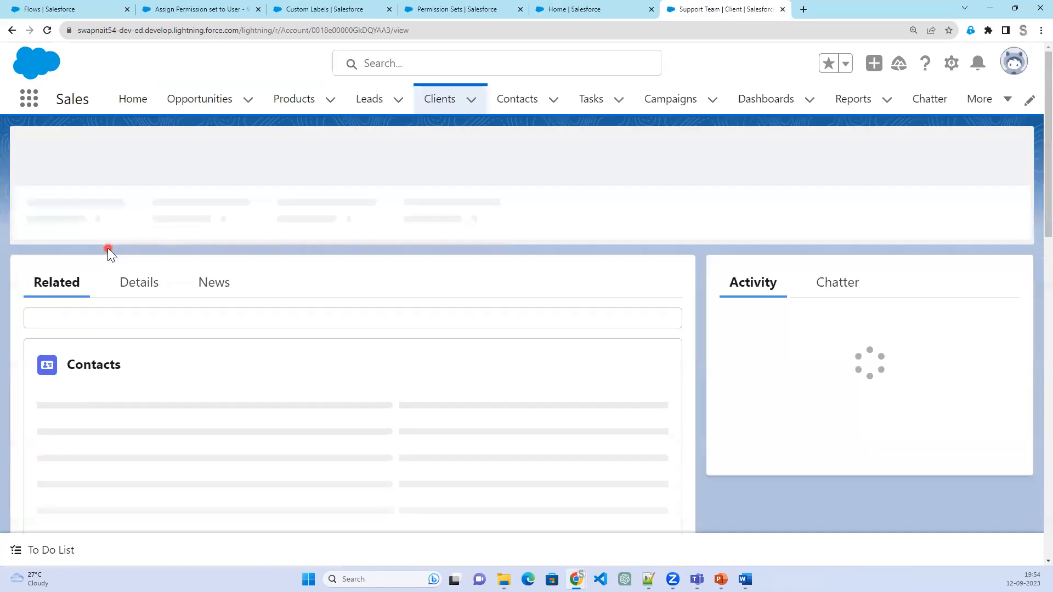
{"action": "left_click", "coordinate": [144, 278]}
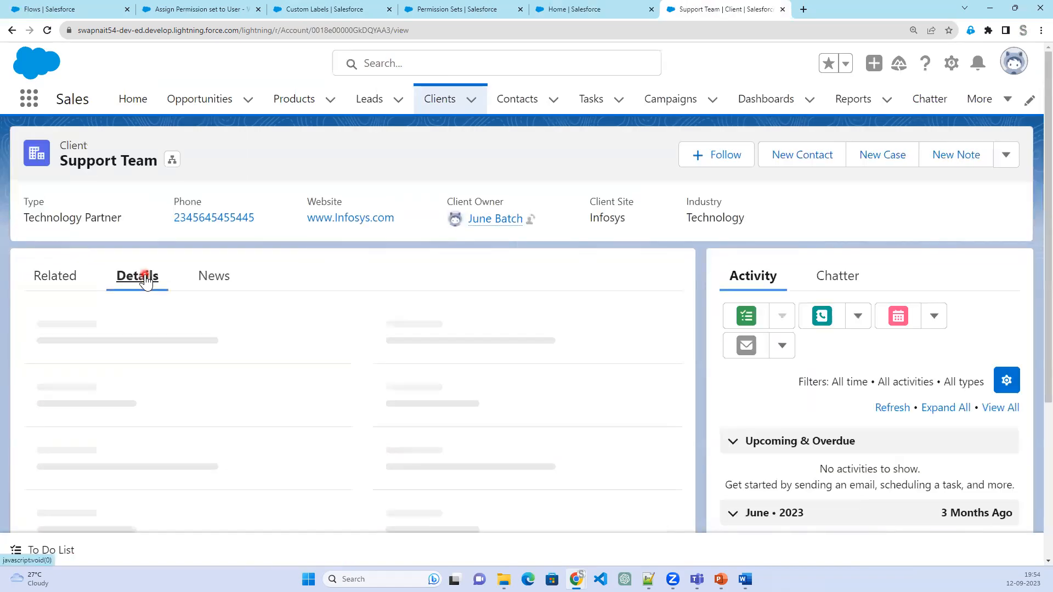
- Start changing the Support Team client's owner and select the CTO user as the new owner
{"action": "left_click", "coordinate": [331, 345]}
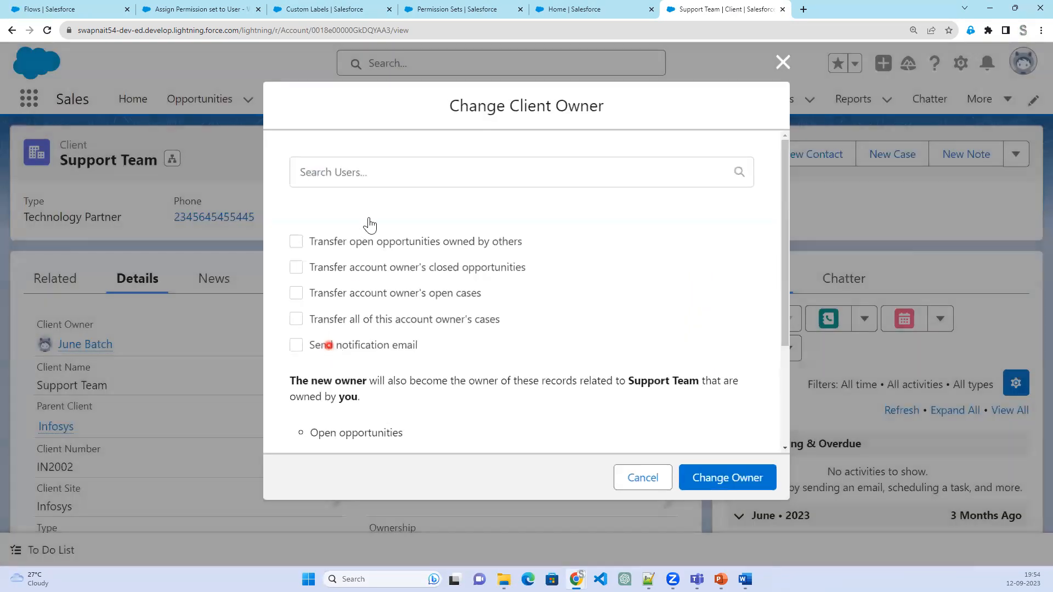
{"action": "left_click", "coordinate": [370, 173]}
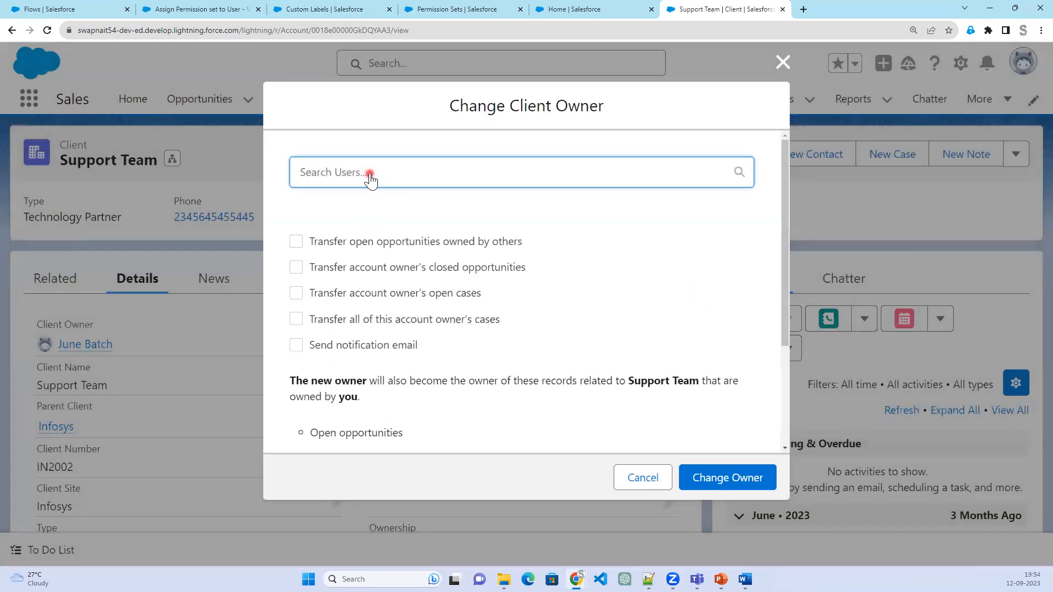
{"action": "left_click", "coordinate": [378, 207]}
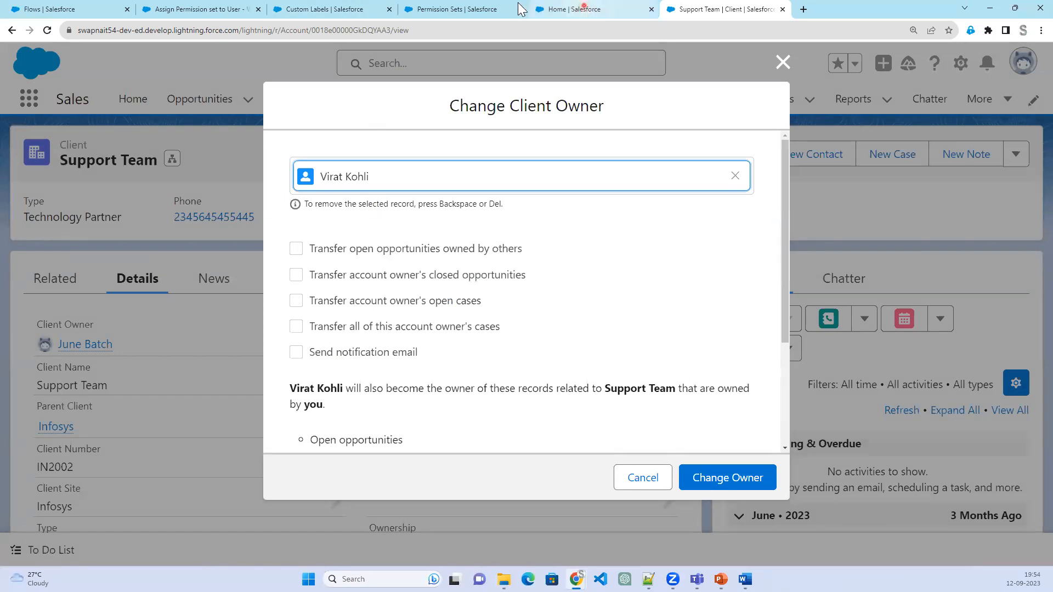
- From the Permission Sets setup page, open the Users setup page in a new browser tab
{"action": "left_click", "coordinate": [583, 9]}
{"action": "left_click", "coordinate": [467, 11]}
{"action": "scroll", "coordinate": [75, 542], "scroll_direction": "down", "scroll_amount": 2}
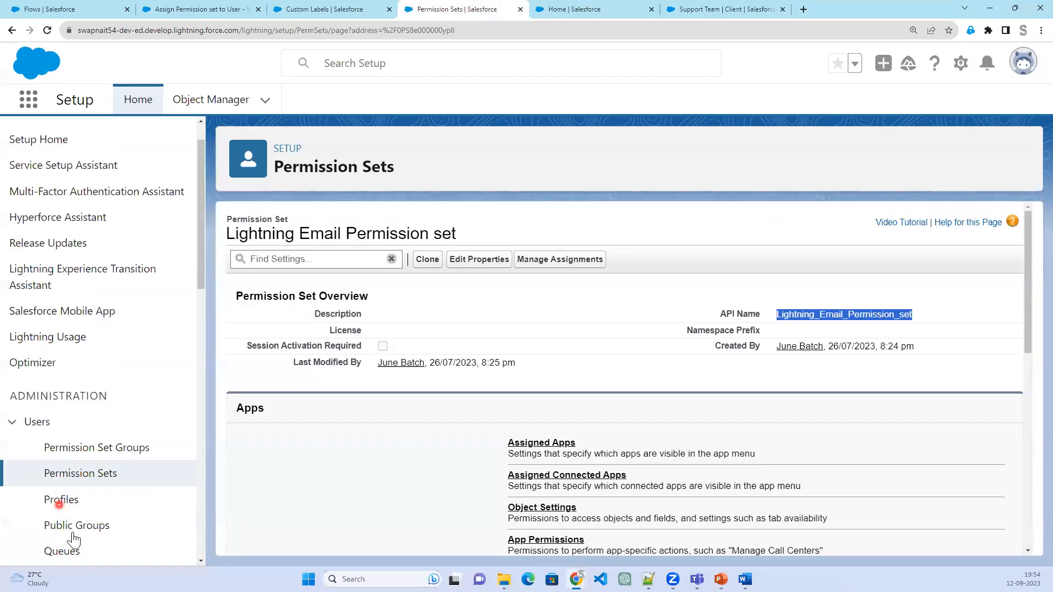
{"action": "scroll", "coordinate": [76, 542], "scroll_direction": "down", "scroll_amount": 2}
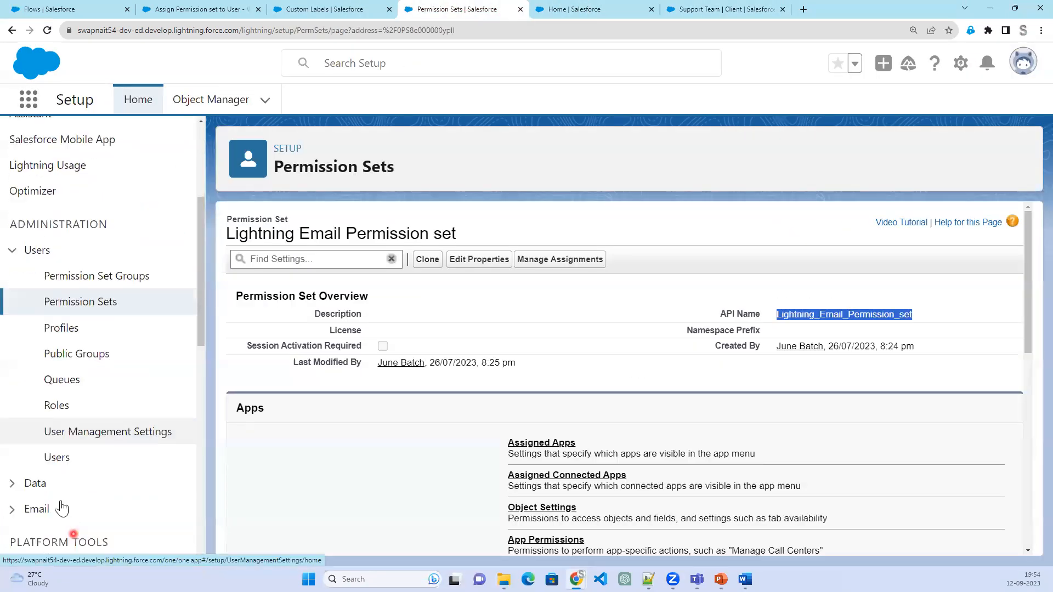
{"action": "right_click", "coordinate": [59, 454]}
{"action": "left_click", "coordinate": [90, 348]}
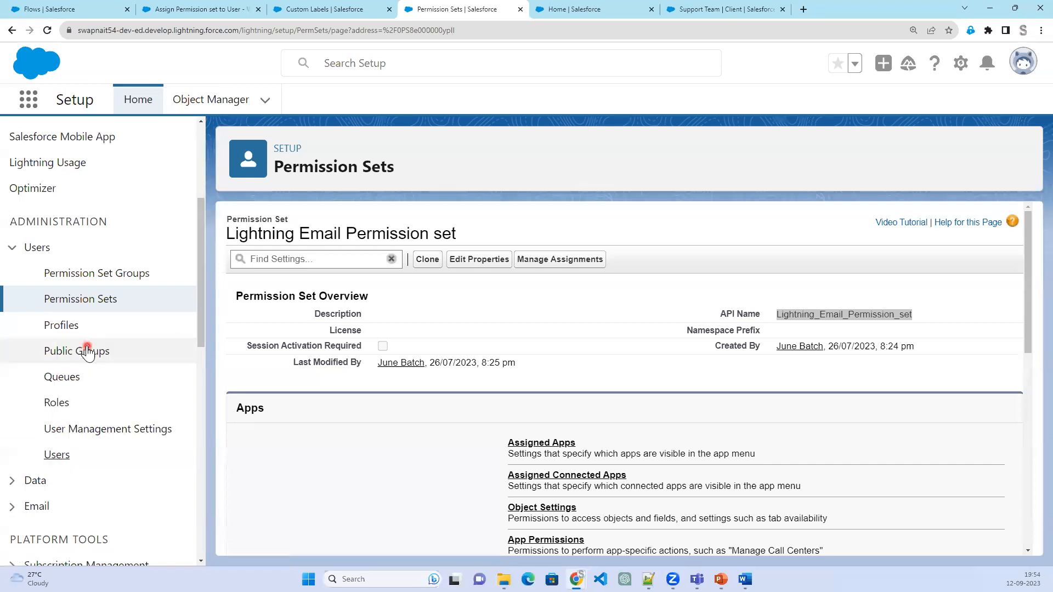
- Open the CTO user's record and check the permission set assignments, and recheck the PermissionsetName custom label's value
{"action": "left_click", "coordinate": [566, 10]}
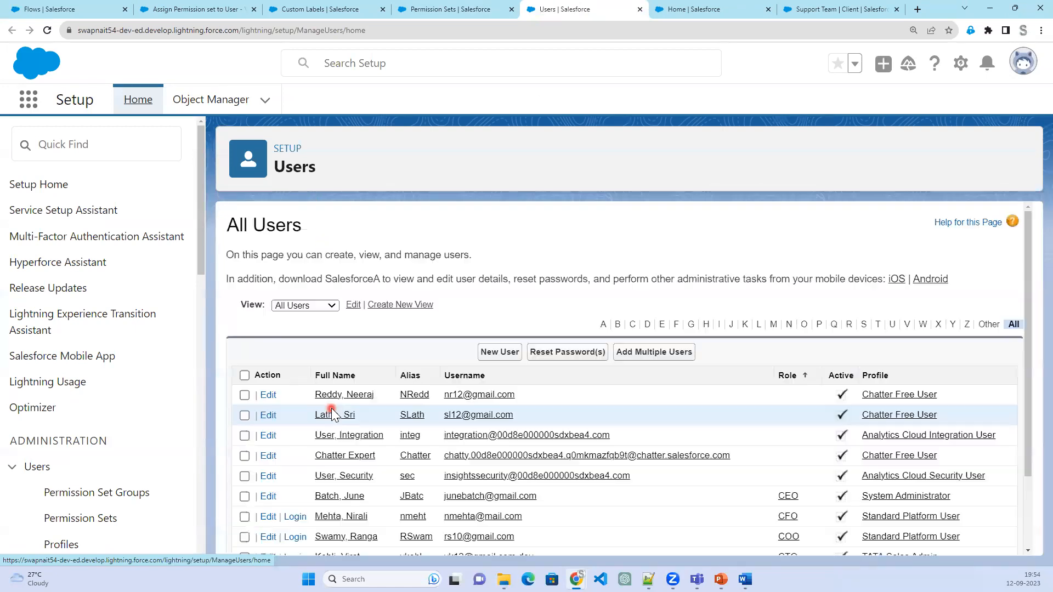
{"action": "scroll", "coordinate": [340, 494], "scroll_direction": "down", "scroll_amount": 2}
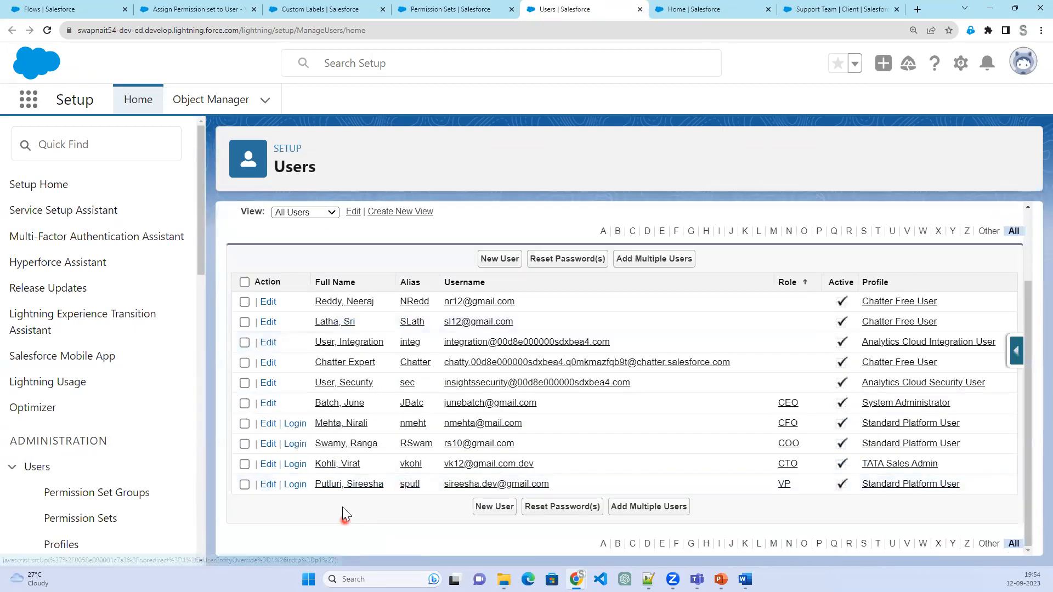
{"action": "left_click", "coordinate": [339, 464]}
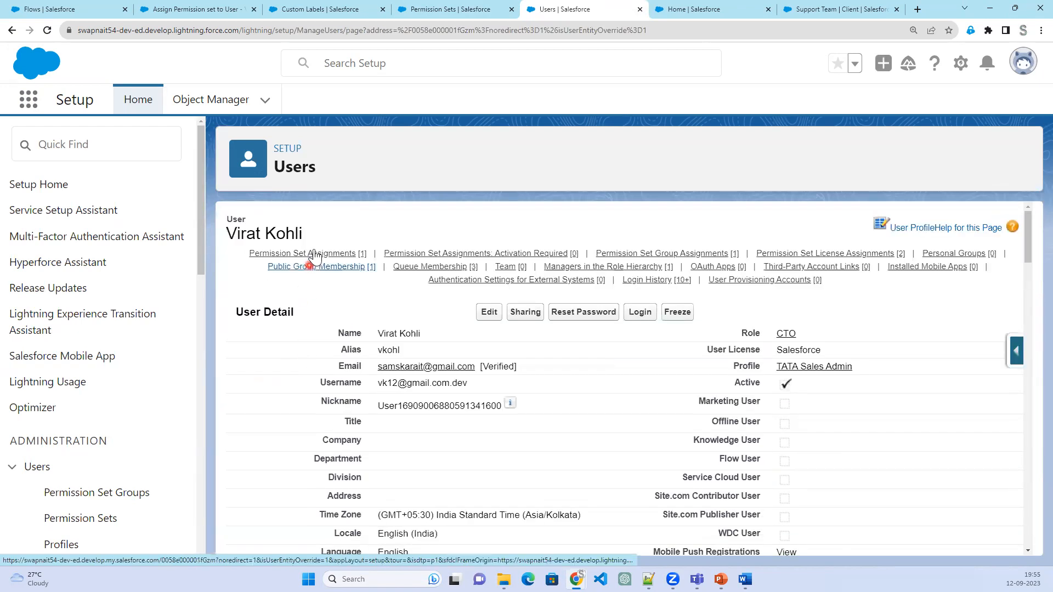
{"action": "left_click", "coordinate": [315, 254]}
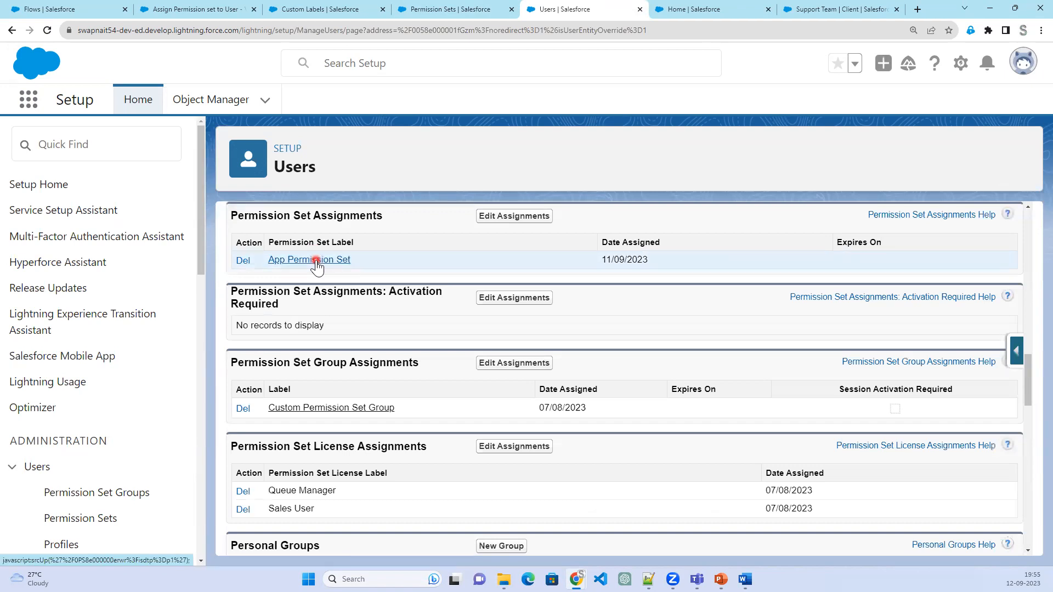
{"action": "left_click", "coordinate": [311, 9]}
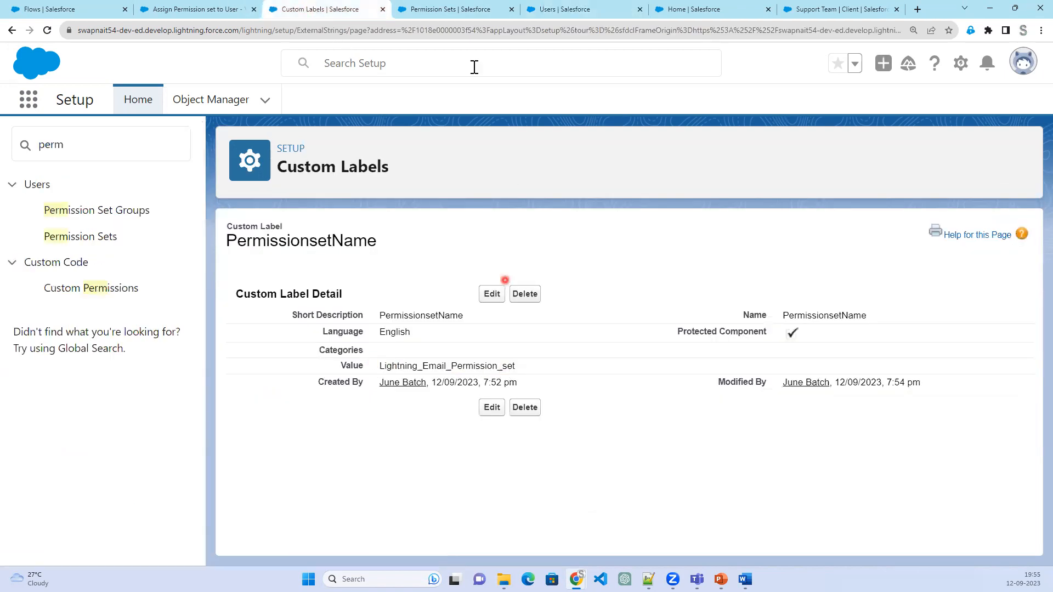
- Try to transfer the Support Team client to the selected new owner, and close the owner change dialog
{"action": "left_click", "coordinate": [840, 8]}
{"action": "left_click", "coordinate": [717, 480]}
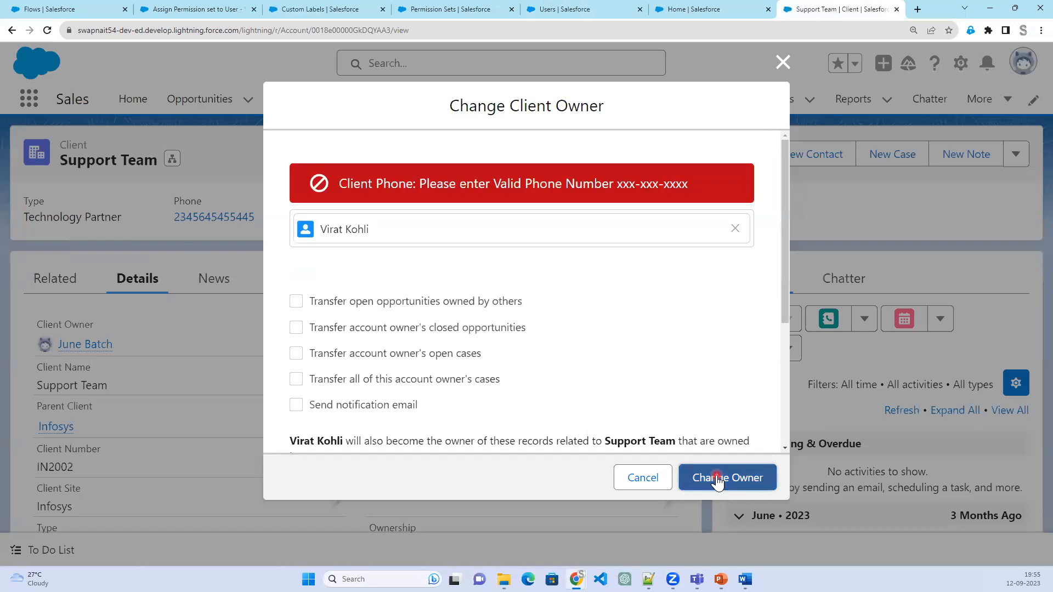
{"action": "scroll", "coordinate": [417, 392], "scroll_direction": "down", "scroll_amount": 2}
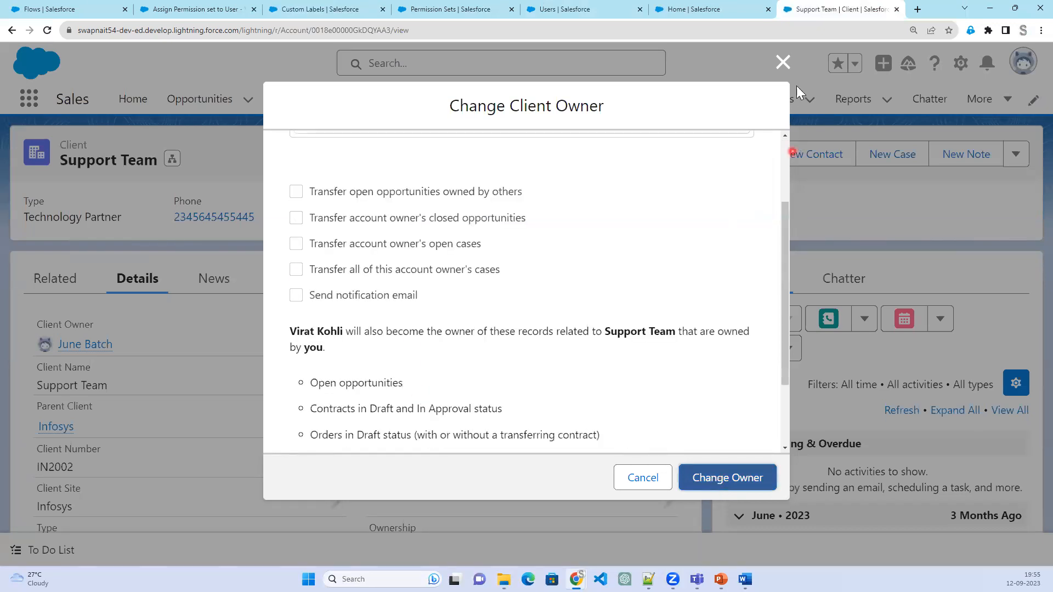
{"action": "left_click", "coordinate": [783, 62]}
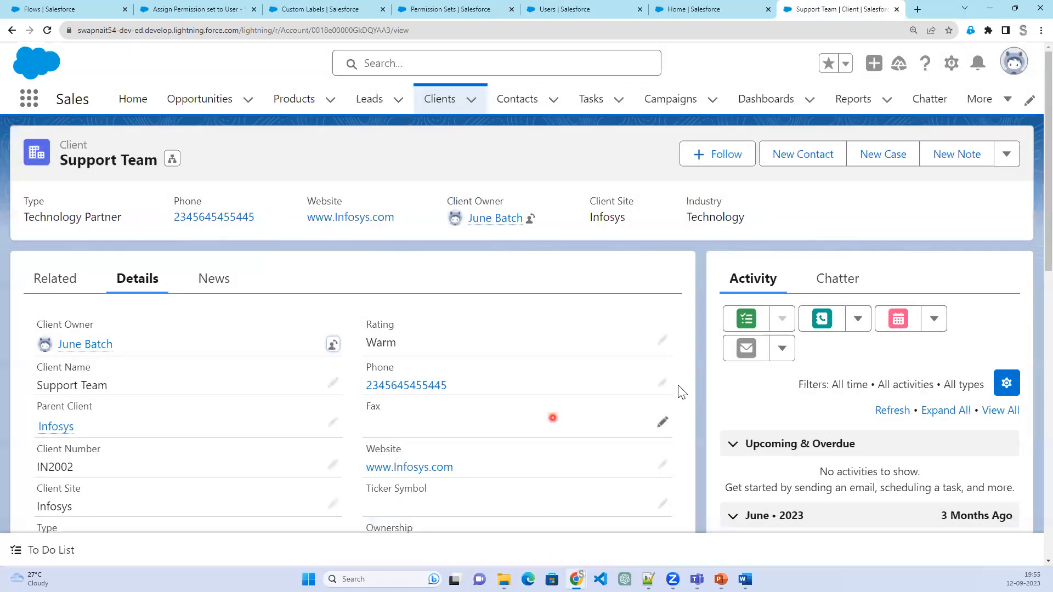
- Reformat the Support Team client's phone number to the xxx-xxx-xxxx pattern and save the record
{"action": "left_click", "coordinate": [662, 385]}
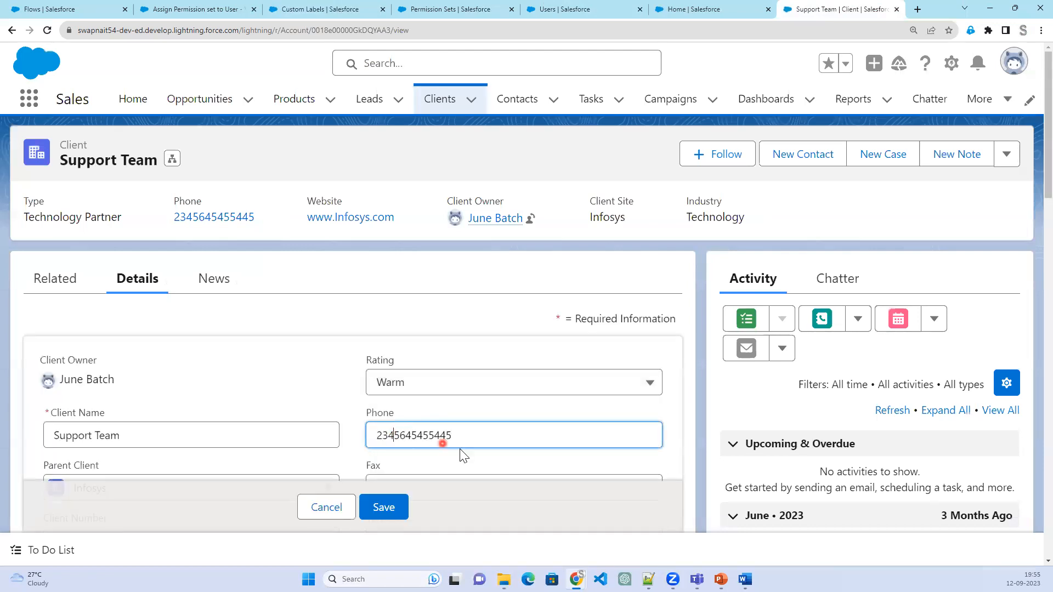
{"action": "type", "text": "-"}
{"action": "key", "text": "Right"}
{"action": "key", "text": "Right"}
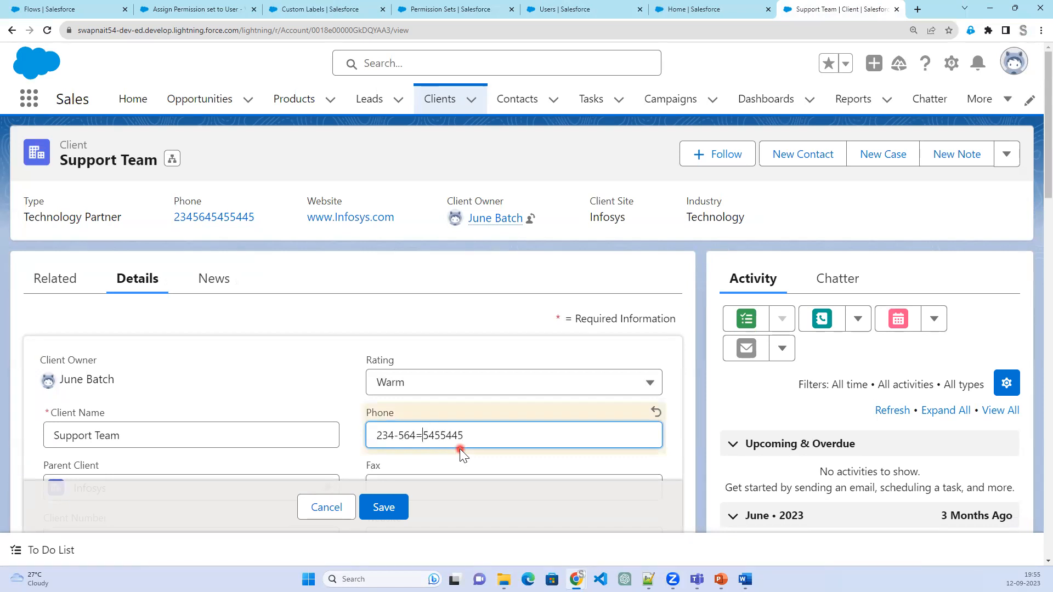
{"action": "type", "text": "-"}
{"action": "left_click", "coordinate": [392, 508]}
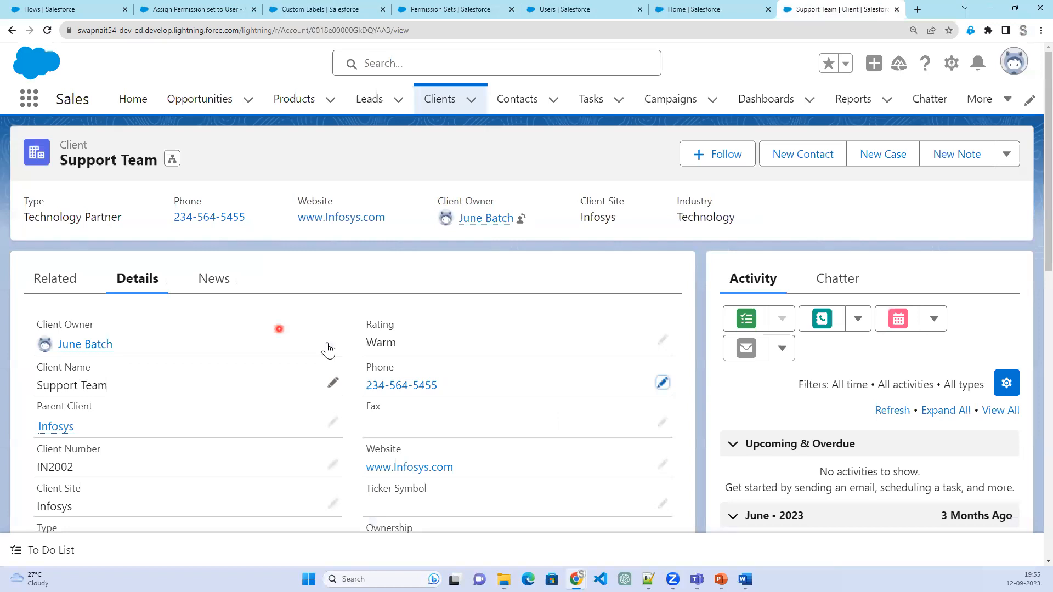
- Change the Support Team client's owner to the CTO user
{"action": "left_click", "coordinate": [330, 345]}
{"action": "left_click", "coordinate": [381, 171]}
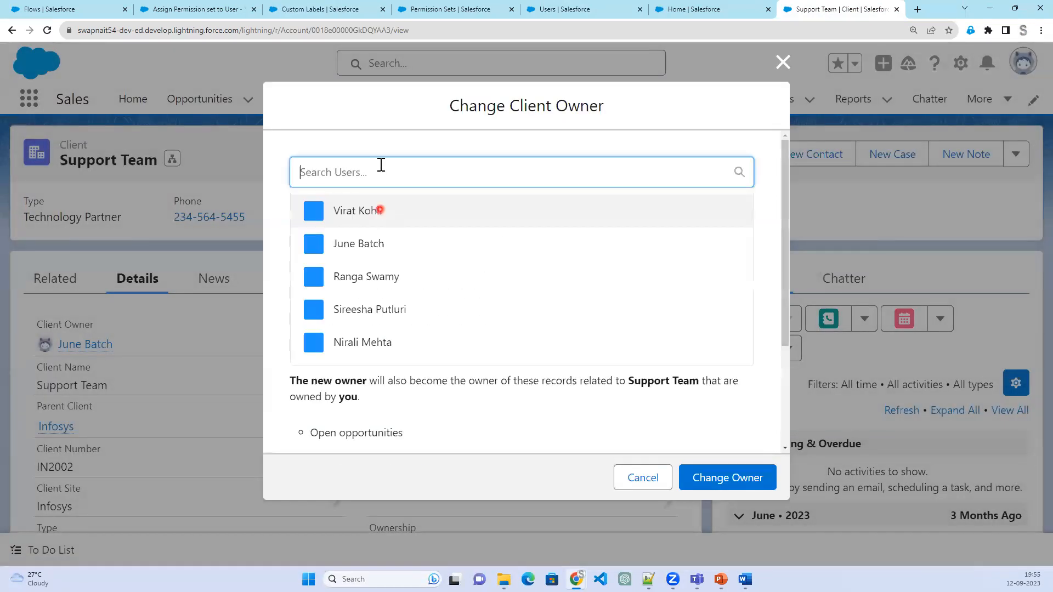
{"action": "left_click", "coordinate": [378, 213]}
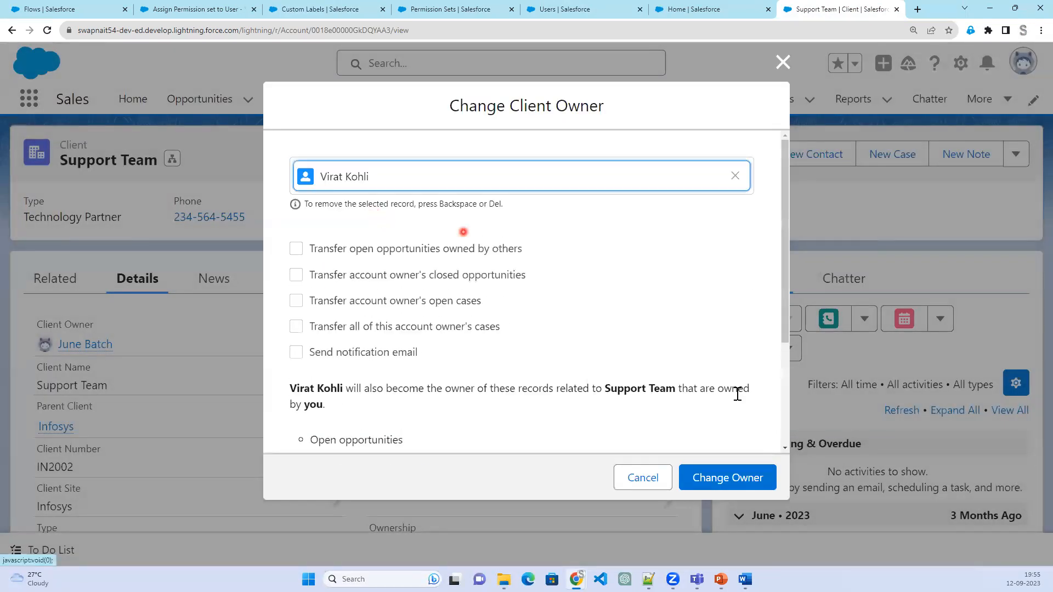
{"action": "left_click", "coordinate": [732, 480]}
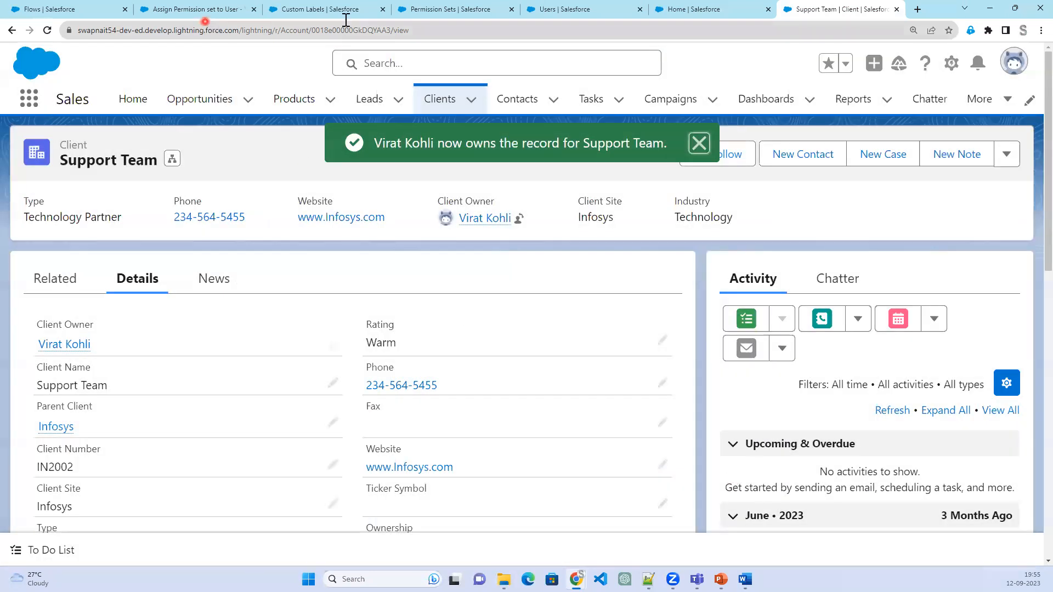
- Reload the new owner's user record in Setup and examine the permission set assignments
{"action": "left_click", "coordinate": [567, 10]}
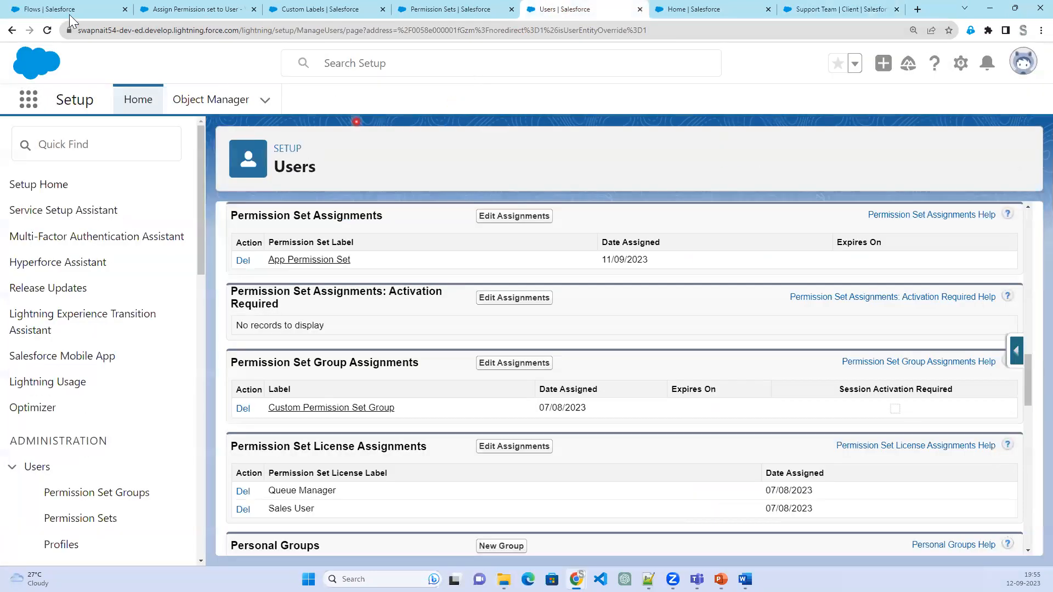
{"action": "left_click", "coordinate": [48, 32]}
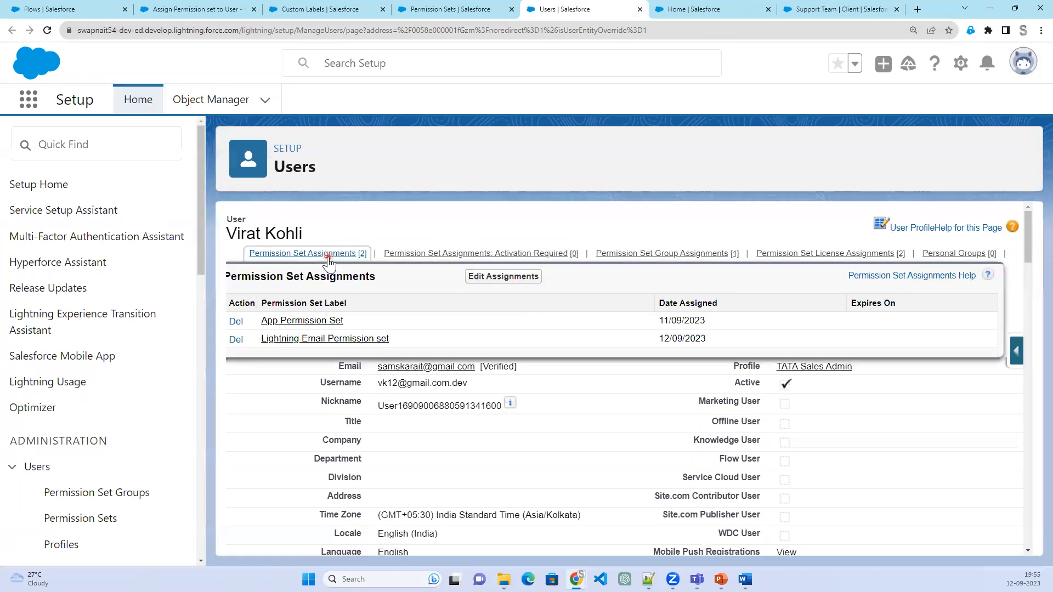
{"action": "left_click", "coordinate": [328, 257]}
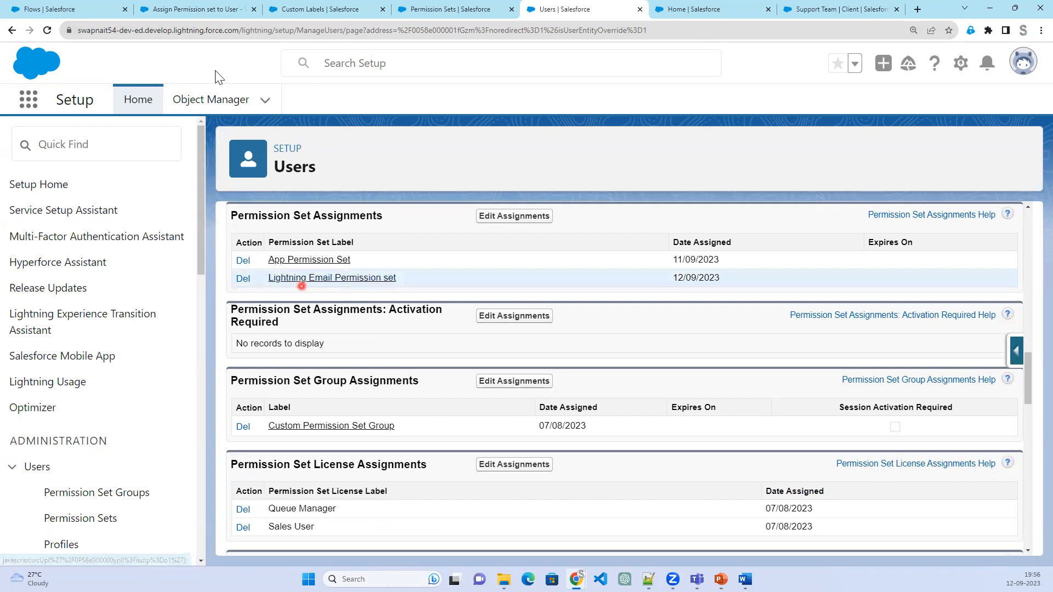
- Review the Assign Permission set to User flow alongside the PermissionsetName custom label's details
{"action": "left_click", "coordinate": [199, 9]}
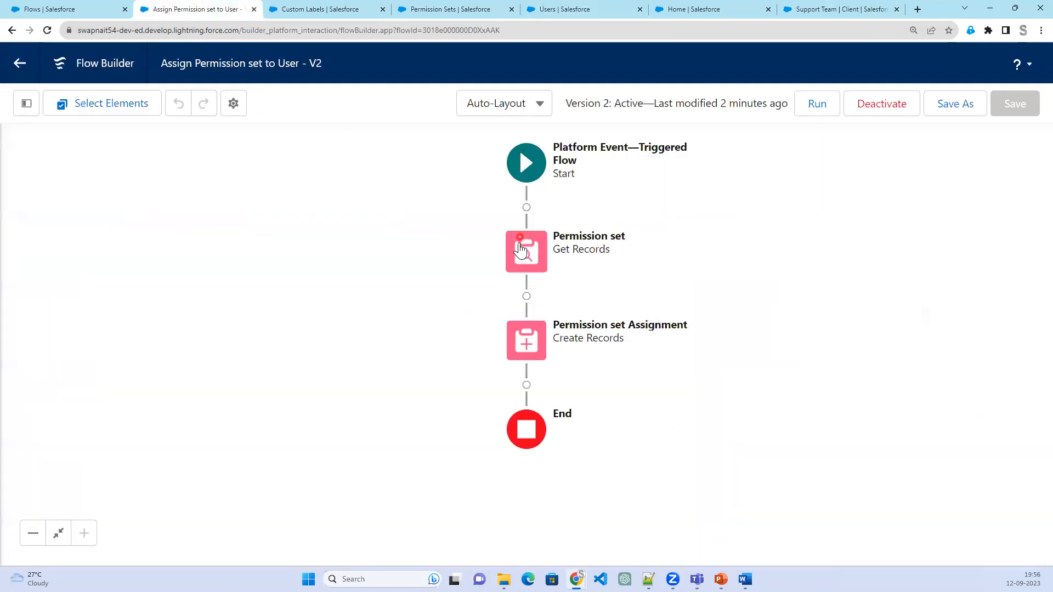
{"action": "left_click", "coordinate": [331, 9]}
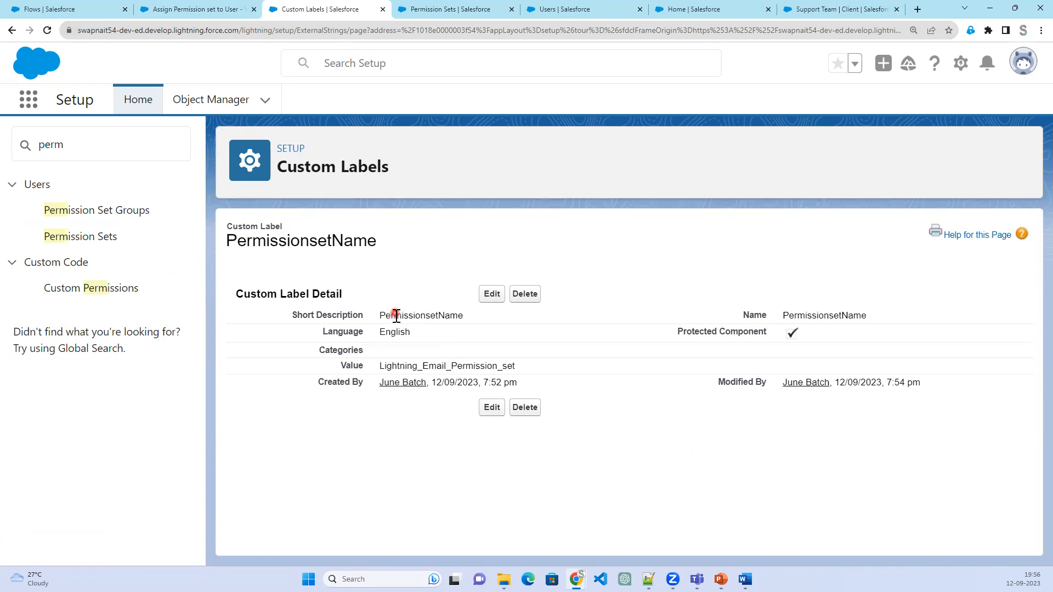
{"action": "left_click", "coordinate": [164, 10]}
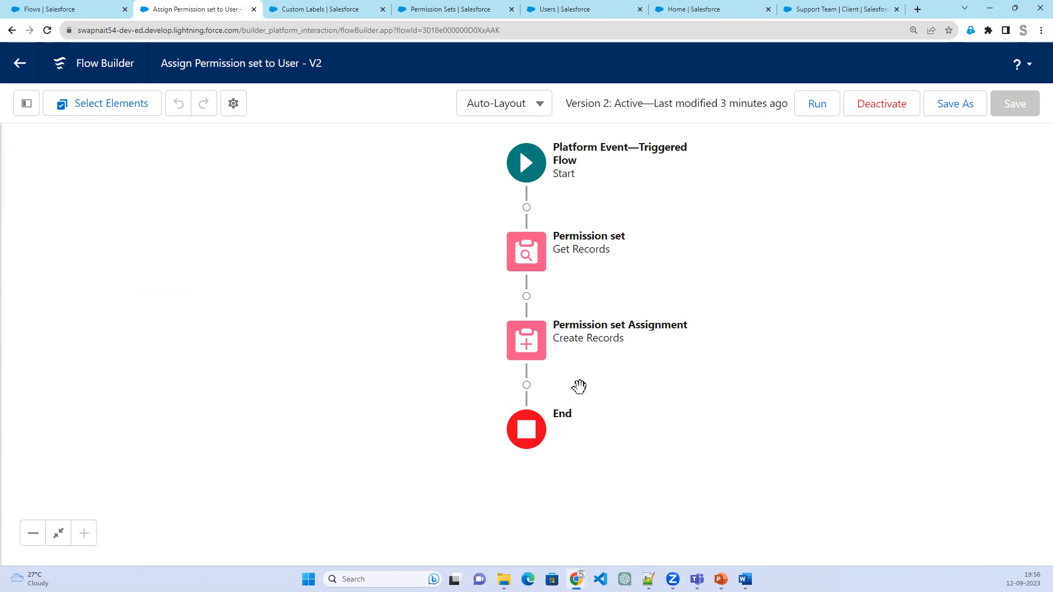
{"action": "left_click", "coordinate": [317, 7]}
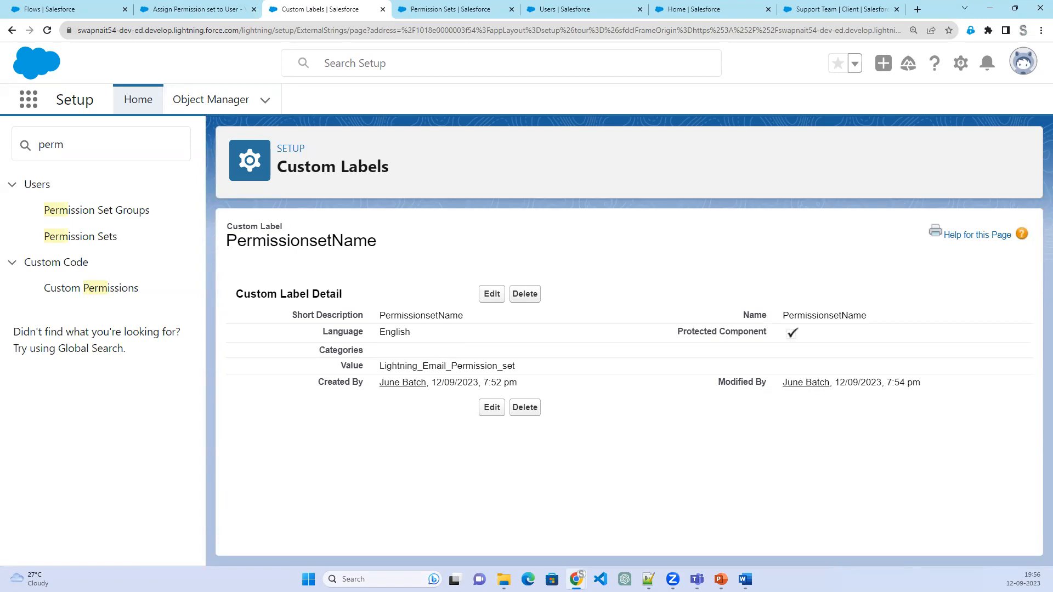
- Switch to the PowerPoint slide show, read the Custom Label and Home Work slides, and minimize it
{"action": "key", "text": "alt+Tab"}
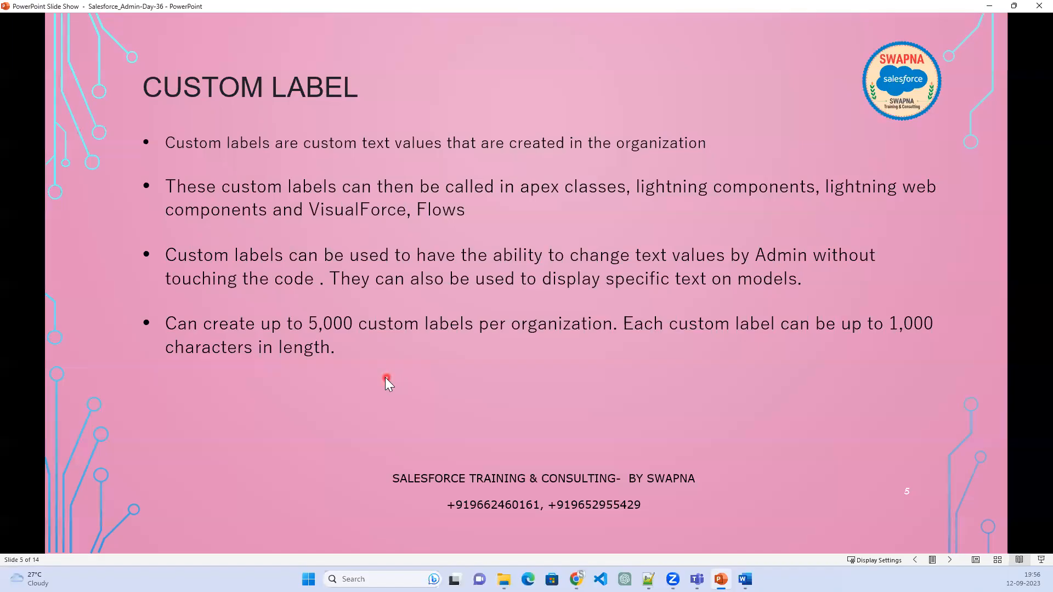
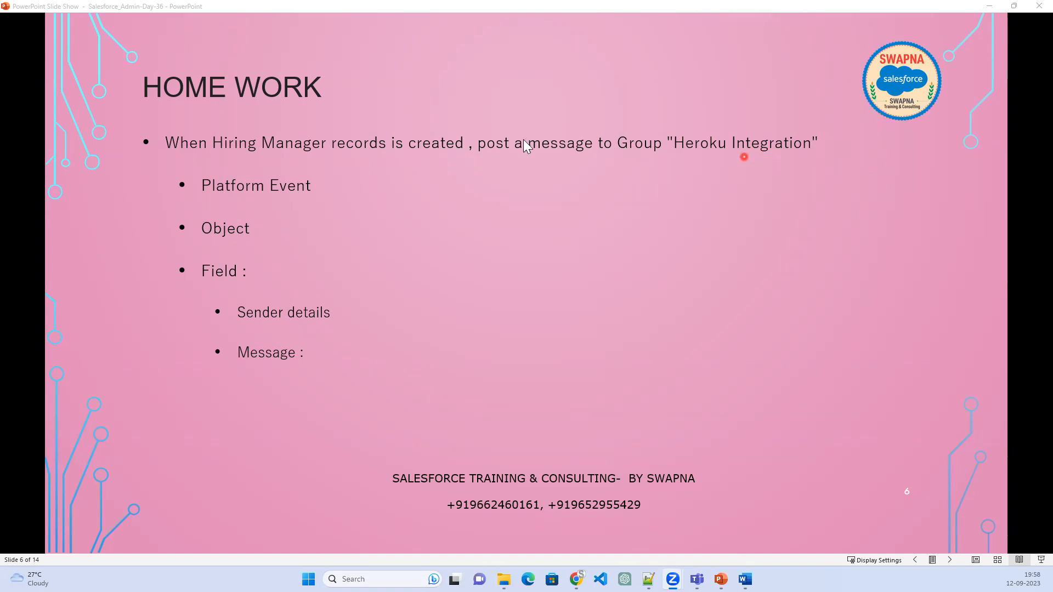
{"action": "left_click", "coordinate": [991, 6]}
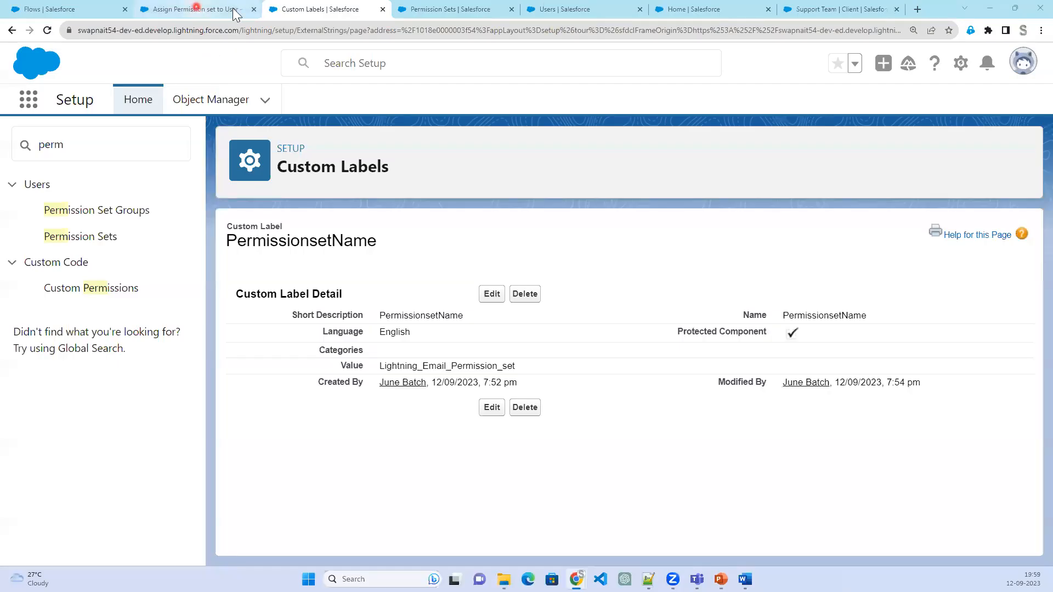
- Open Chatter from the Support Team client's browser tab and start a new group named Heroku Integration
{"action": "left_click", "coordinate": [199, 10]}
{"action": "left_click", "coordinate": [828, 11]}
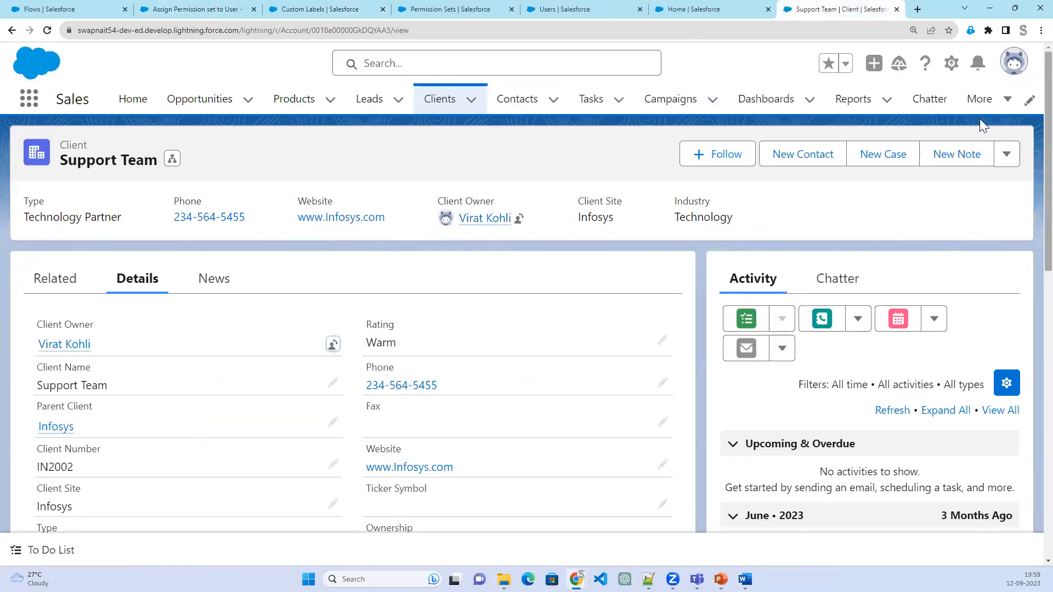
{"action": "left_click", "coordinate": [939, 110]}
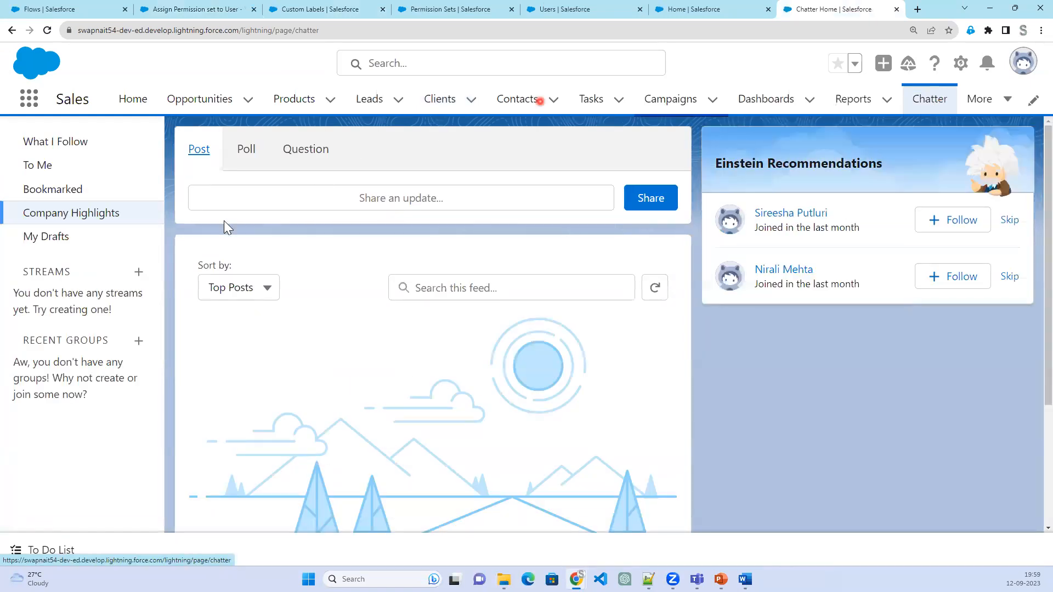
{"action": "left_click", "coordinate": [138, 341]}
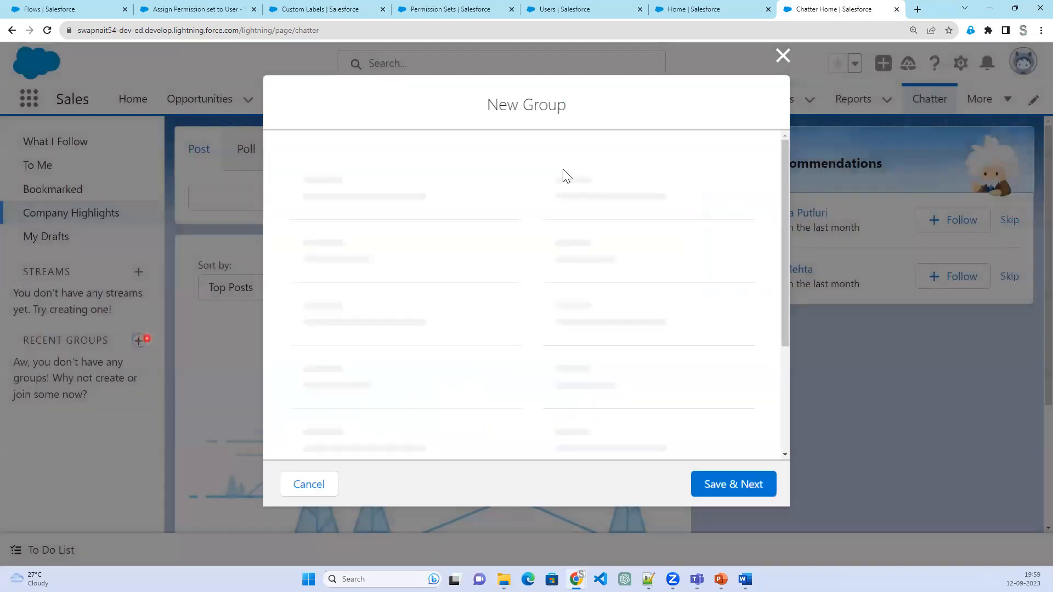
{"action": "left_click", "coordinate": [559, 171]}
{"action": "left_click", "coordinate": [440, 202]}
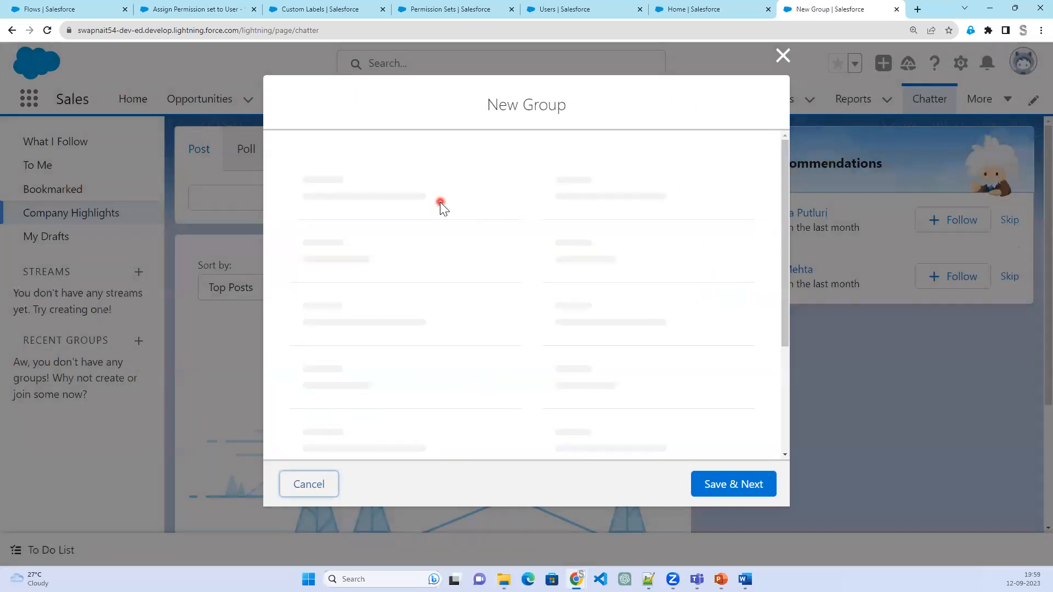
{"action": "left_click", "coordinate": [428, 187]}
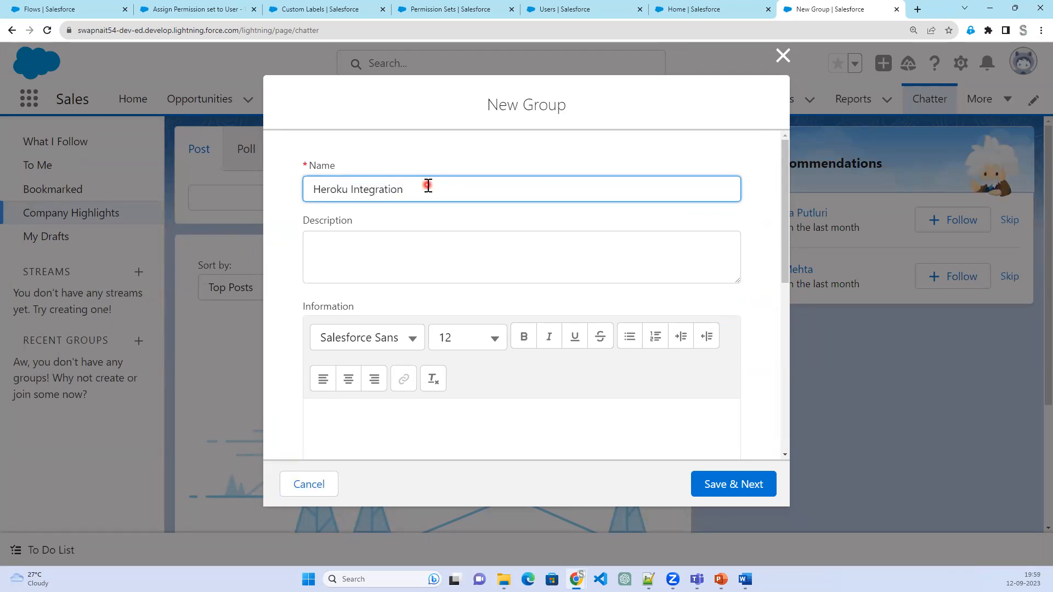
{"action": "left_click", "coordinate": [505, 251]}
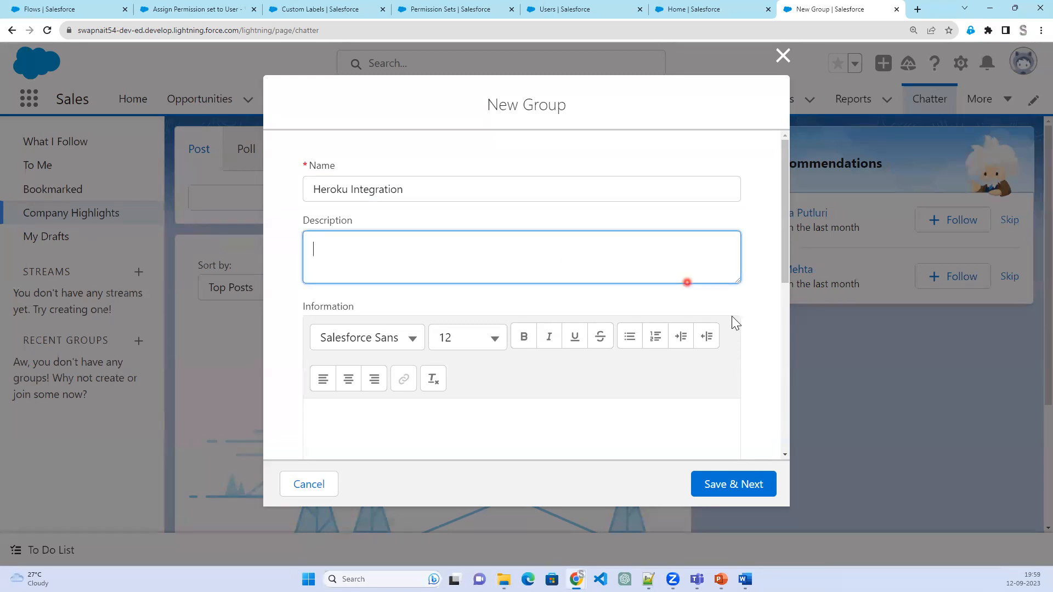
- Set the new group's access type to Public, enable Allow customers and Broadcast Only, and try to save it
{"action": "scroll", "coordinate": [735, 384], "scroll_direction": "down", "scroll_amount": 1}
{"action": "scroll", "coordinate": [740, 483], "scroll_direction": "down", "scroll_amount": 1}
{"action": "scroll", "coordinate": [738, 497], "scroll_direction": "down", "scroll_amount": 3}
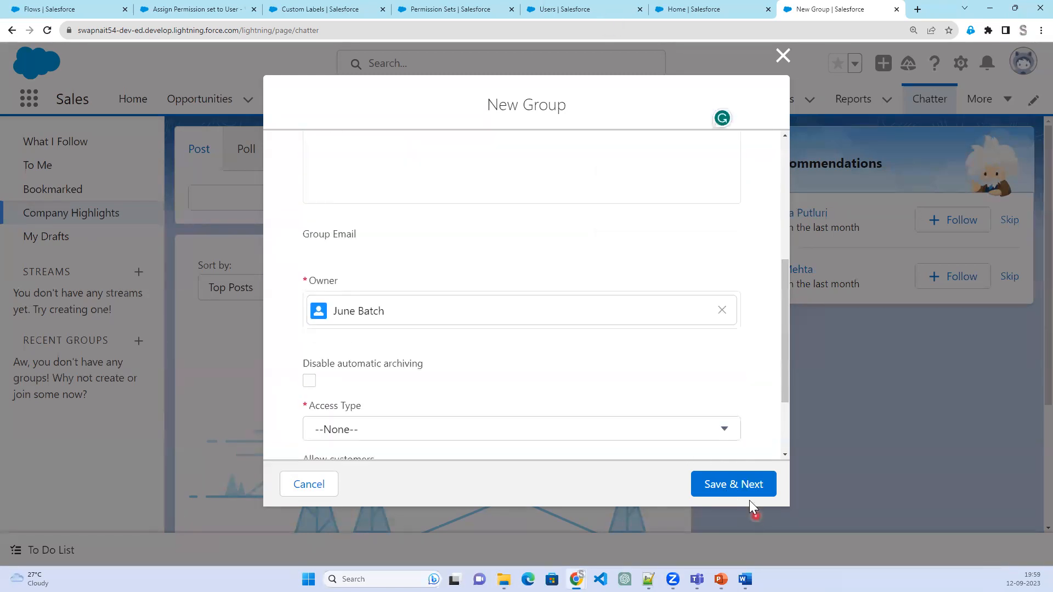
{"action": "left_click", "coordinate": [549, 431]}
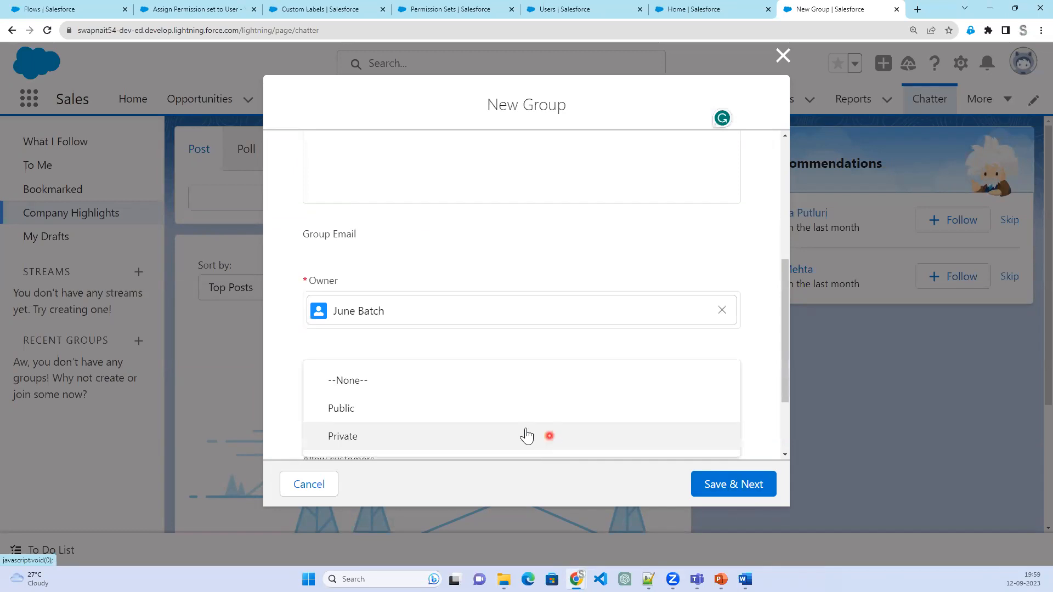
{"action": "left_click", "coordinate": [514, 412]}
{"action": "scroll", "coordinate": [595, 417], "scroll_direction": "down", "scroll_amount": 3}
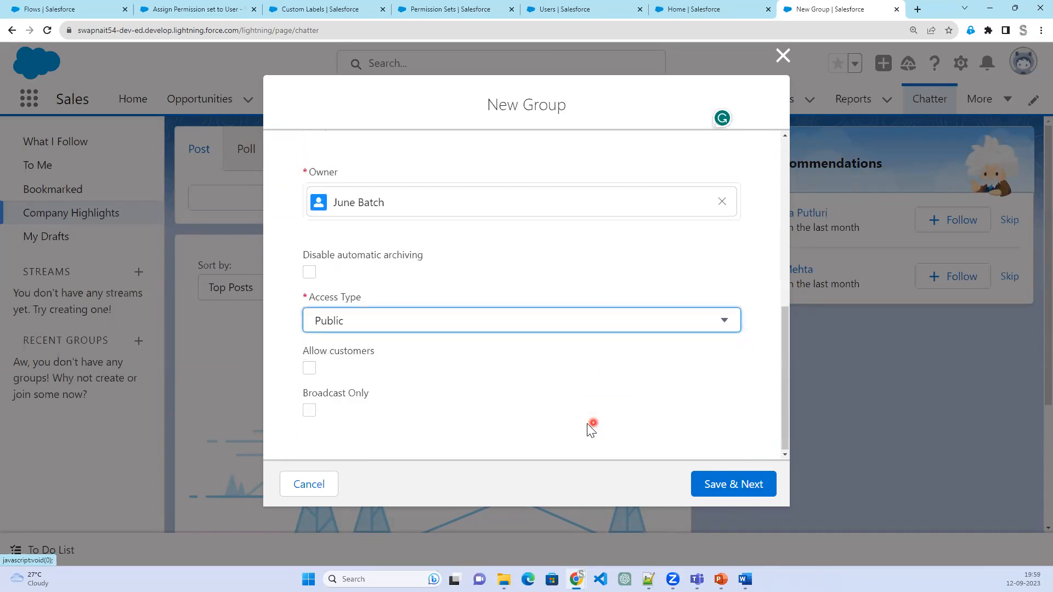
{"action": "left_click", "coordinate": [309, 368]}
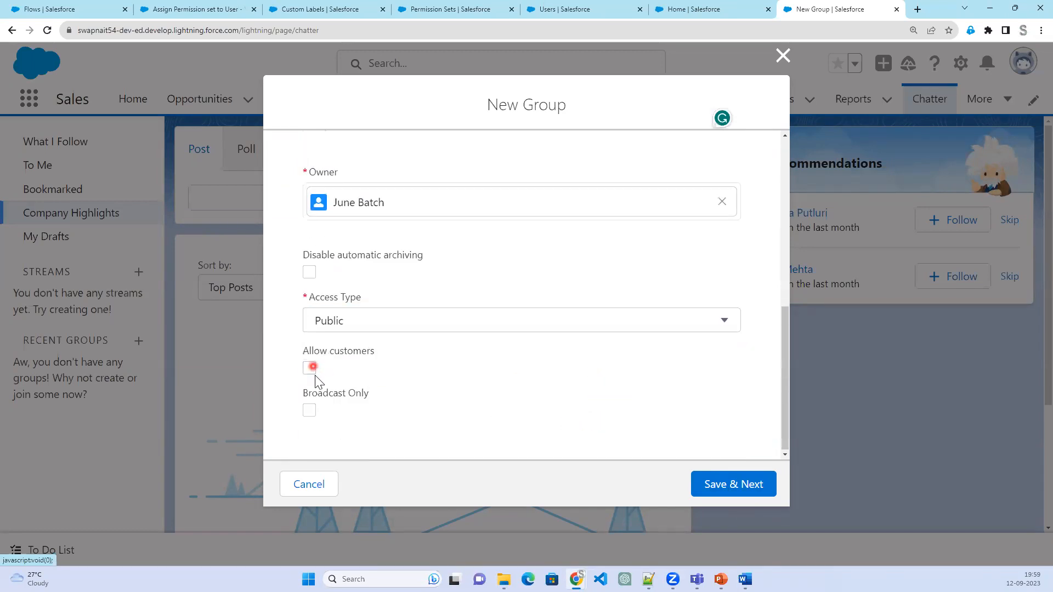
{"action": "left_click", "coordinate": [309, 411]}
{"action": "left_click", "coordinate": [732, 485]}
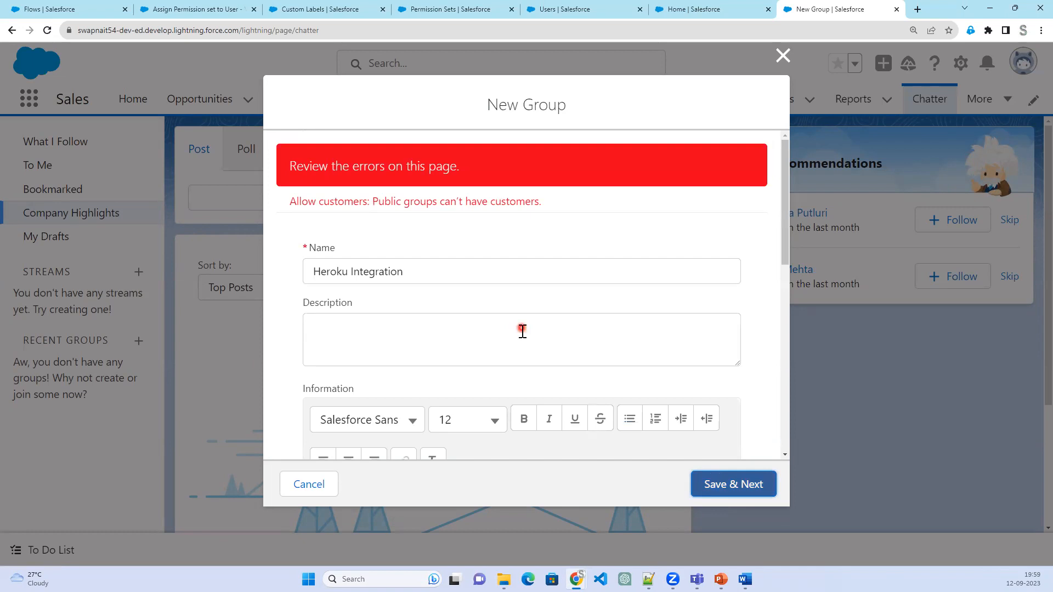
- Disable Allow customers, save the group, and finish its creation without uploading a photo or adding members
{"action": "scroll", "coordinate": [523, 331], "scroll_direction": "down", "scroll_amount": 8}
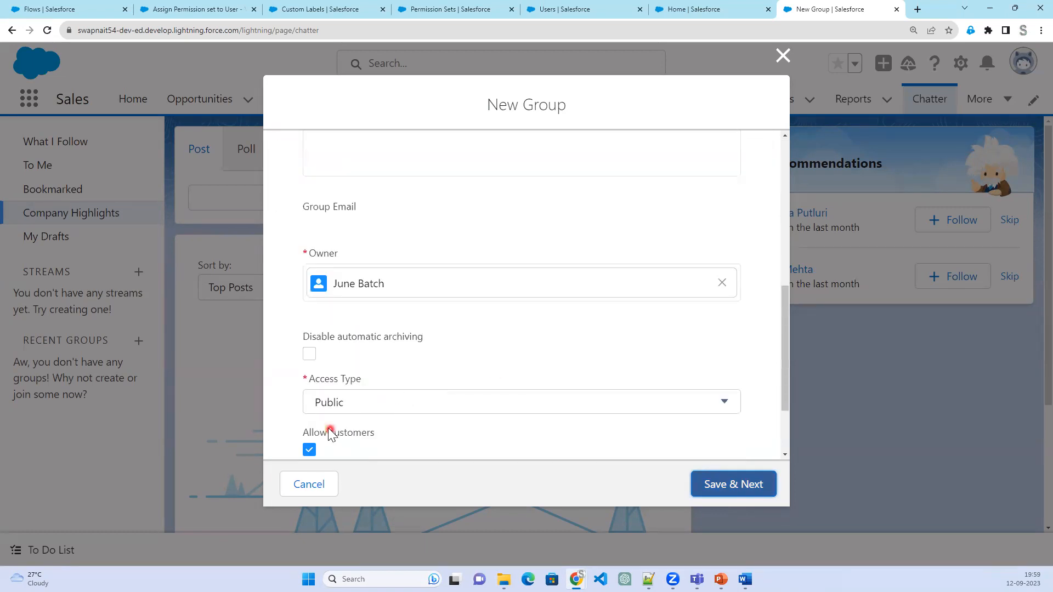
{"action": "scroll", "coordinate": [330, 435], "scroll_direction": "down", "scroll_amount": 2}
{"action": "left_click", "coordinate": [309, 347]}
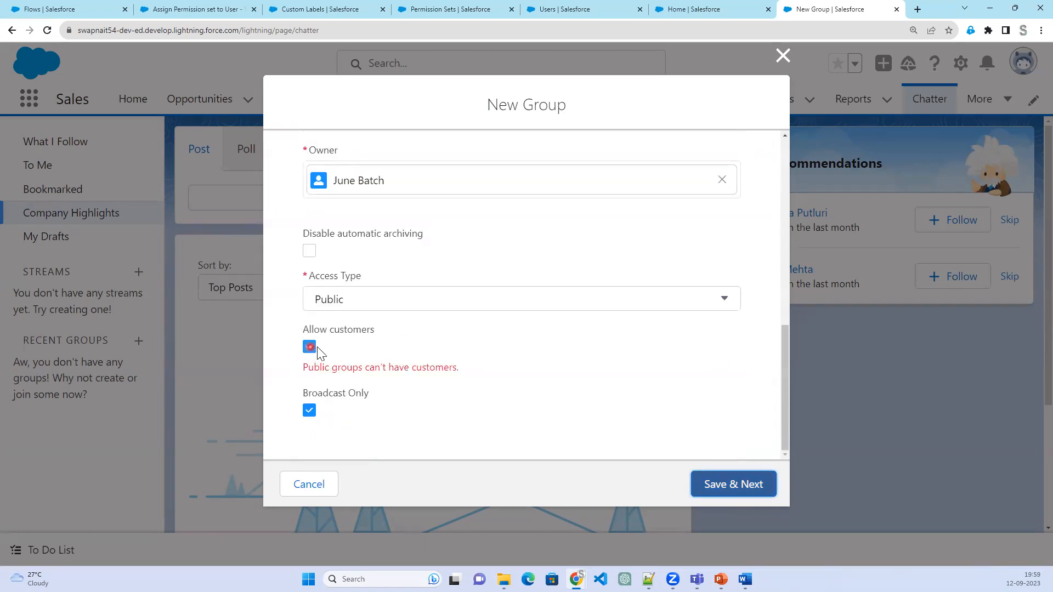
{"action": "left_click", "coordinate": [708, 493]}
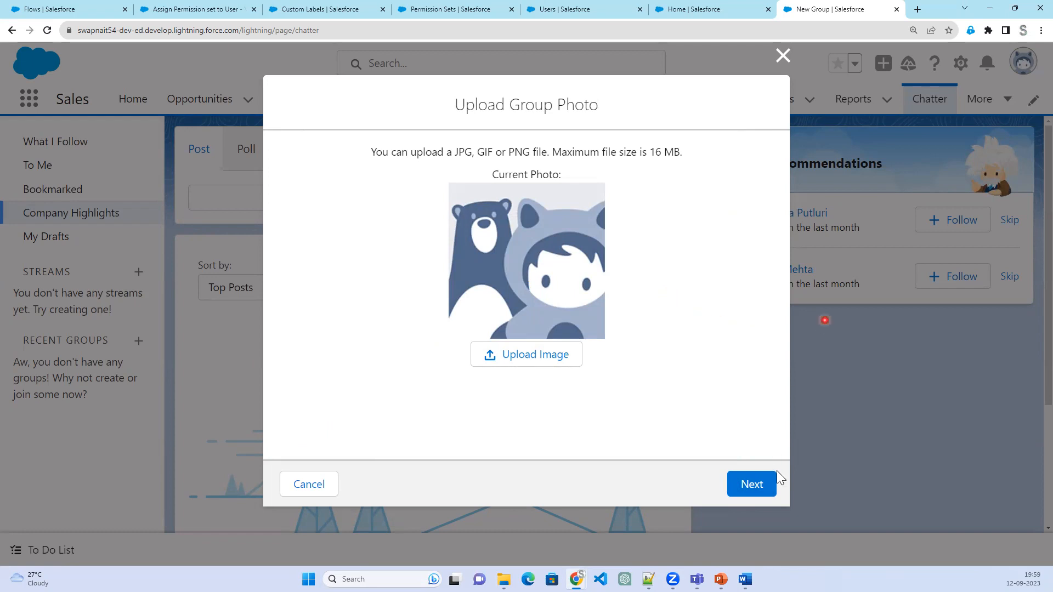
{"action": "left_click", "coordinate": [765, 485]}
{"action": "left_click", "coordinate": [735, 485]}
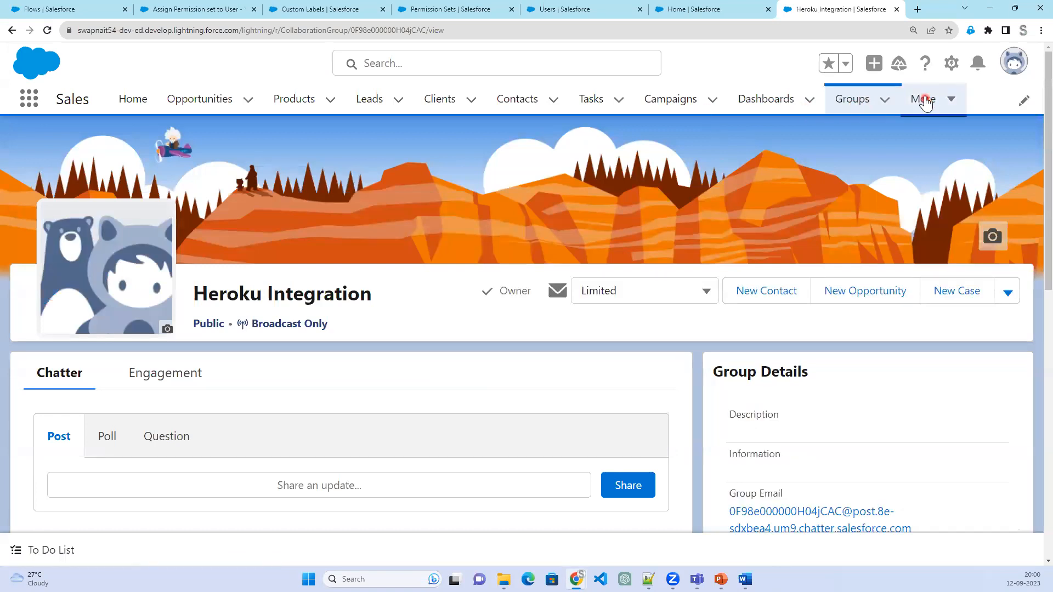
- Return to the Chatter home feed, open the Heroku Integration group from it, and examine the group page
{"action": "left_click", "coordinate": [952, 102]}
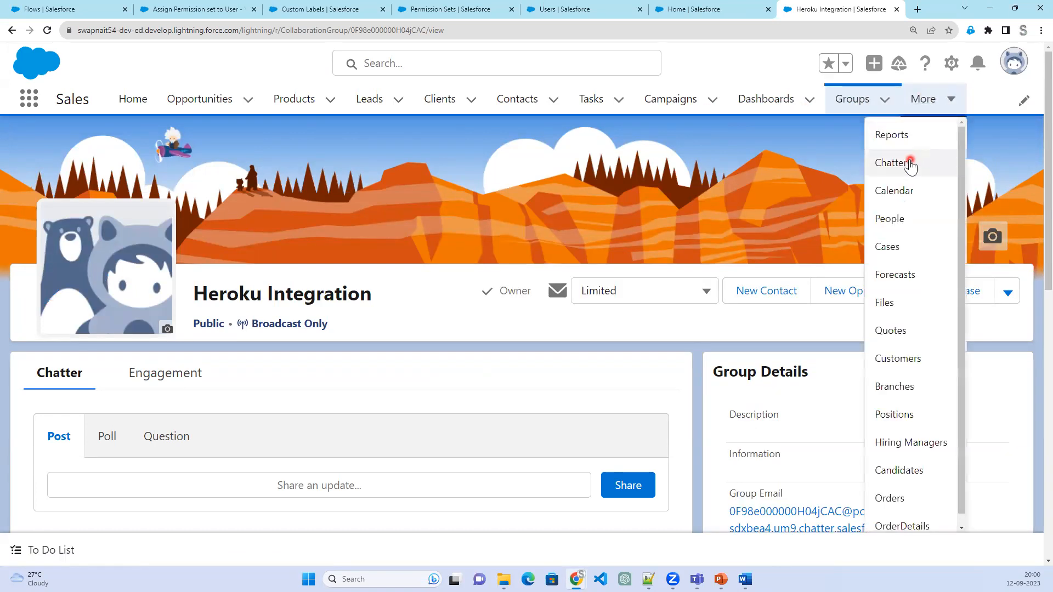
{"action": "left_click", "coordinate": [912, 163]}
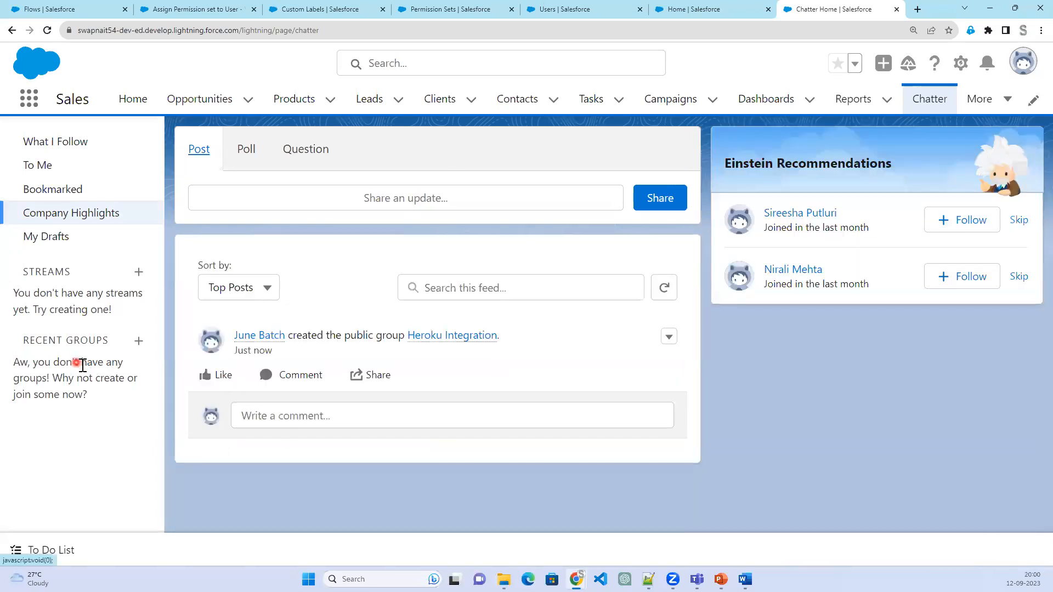
{"action": "left_click", "coordinate": [445, 337]}
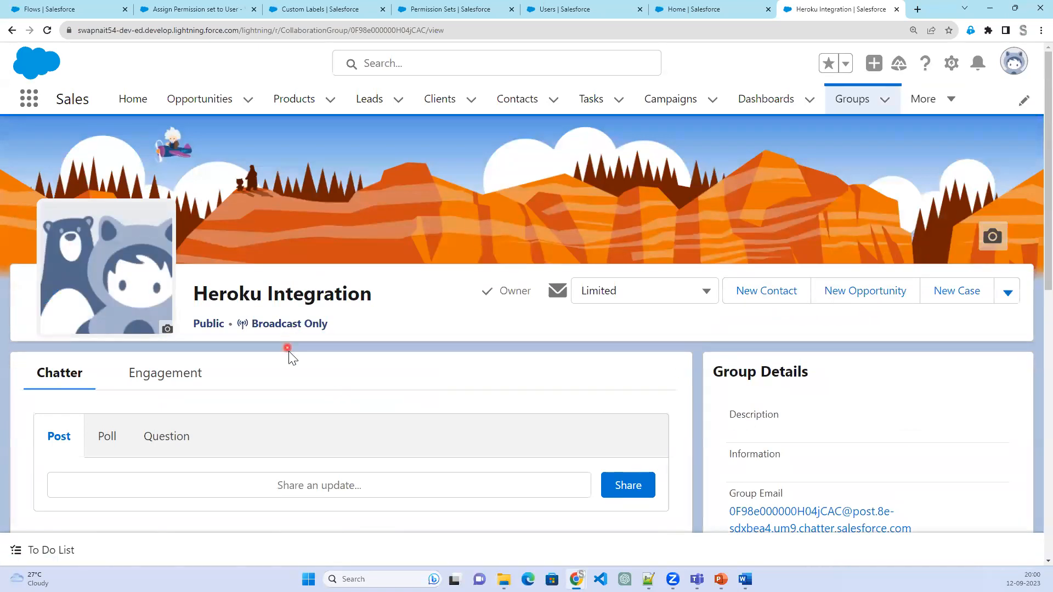
{"action": "scroll", "coordinate": [289, 358], "scroll_direction": "down", "scroll_amount": 3}
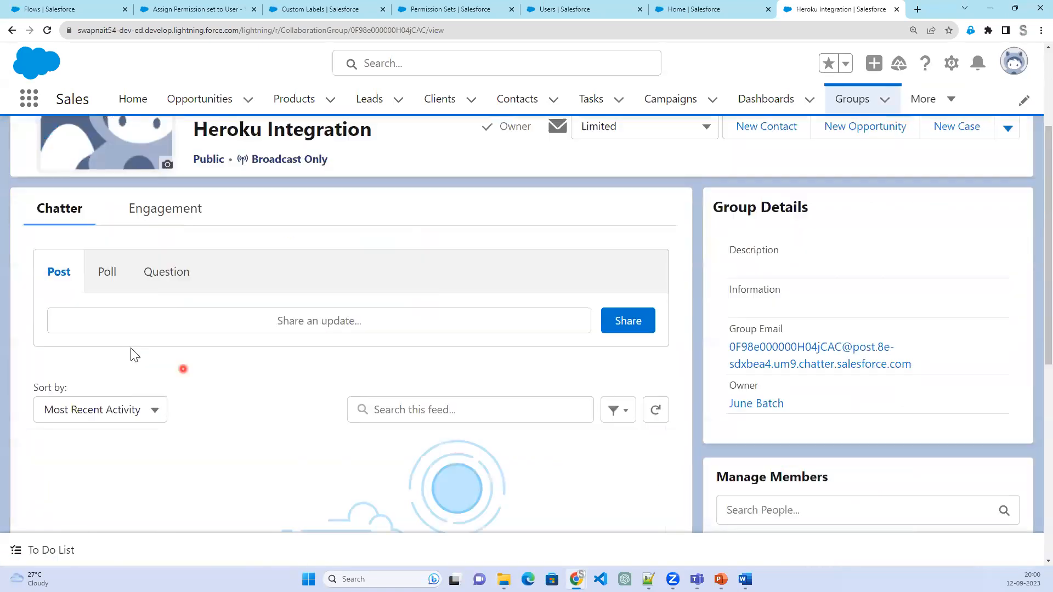
{"action": "left_click", "coordinate": [85, 328]}
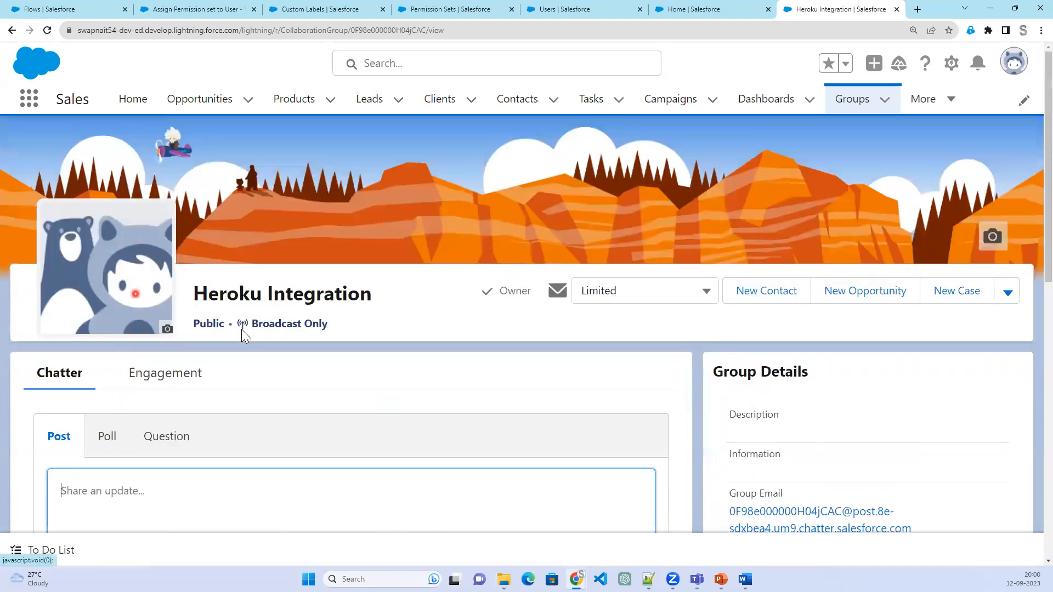
{"action": "left_click", "coordinate": [156, 379]}
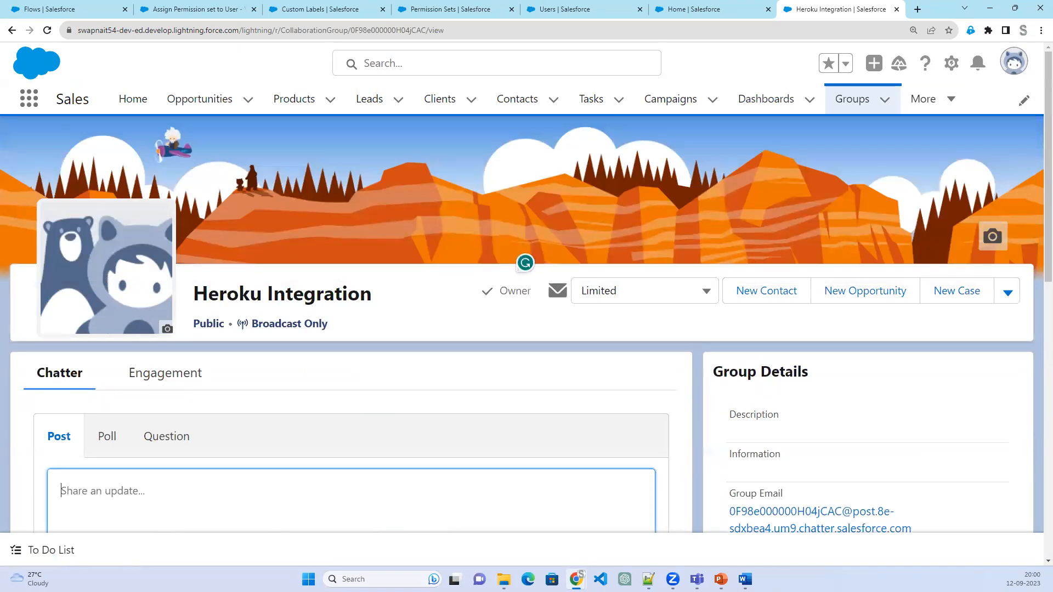
- Read the Home Work slide in PowerPoint, and examine the Assign Permission set platform event's fields in Salesforce Setup
{"action": "key", "text": "alt+Tab"}
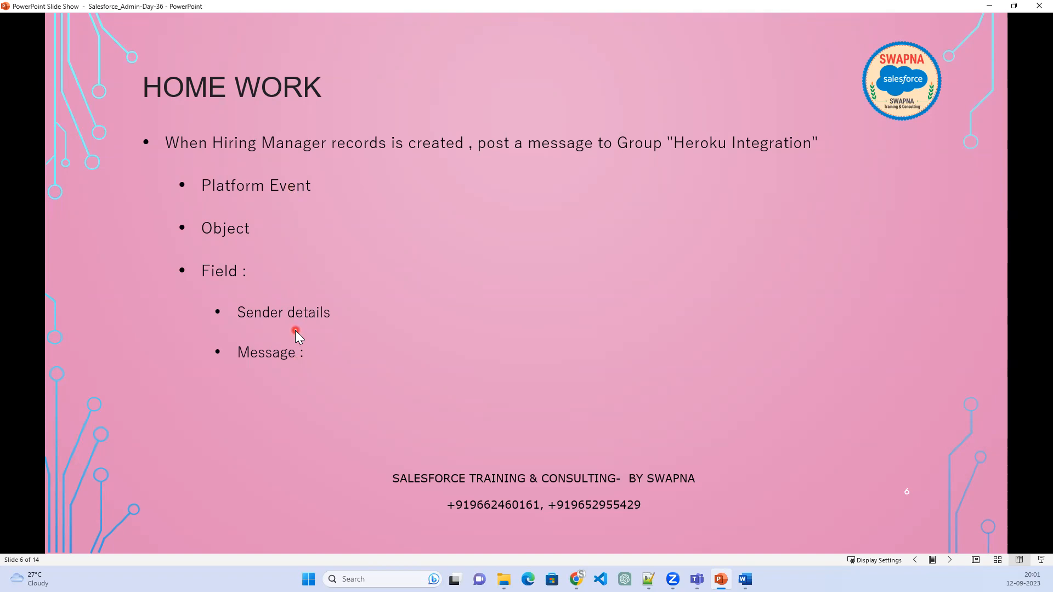
{"action": "left_click", "coordinate": [989, 6]}
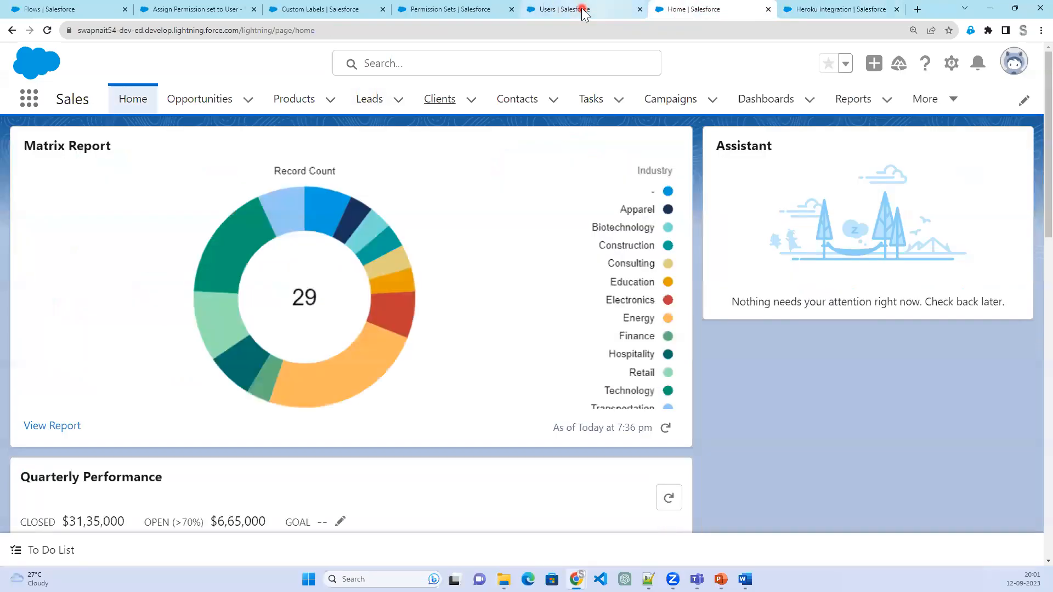
{"action": "left_click", "coordinate": [583, 11]}
{"action": "left_click", "coordinate": [141, 141]}
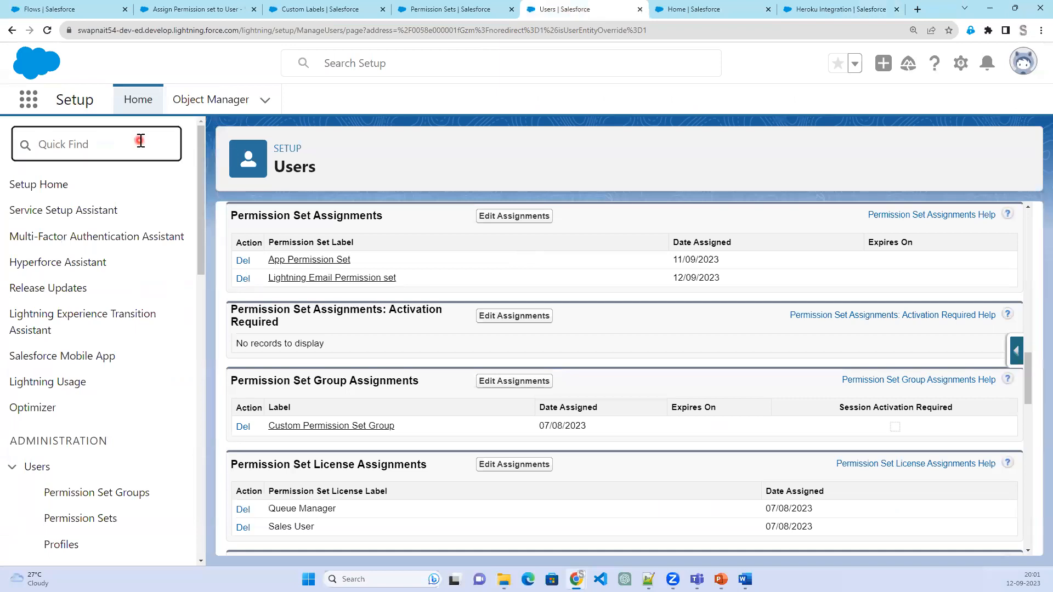
{"action": "type", "text": "pla"}
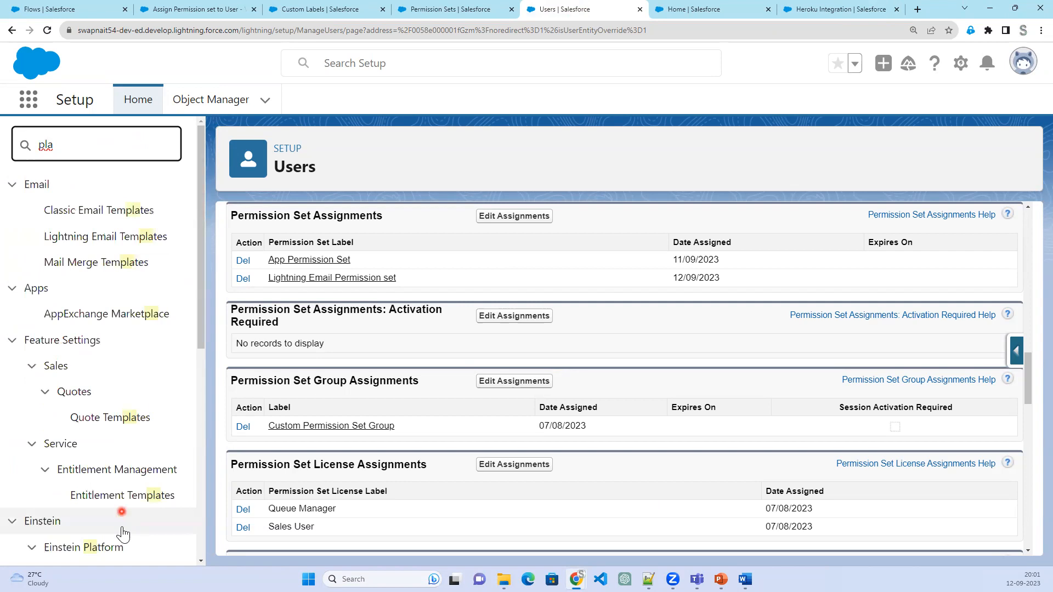
{"action": "scroll", "coordinate": [123, 534], "scroll_direction": "down", "scroll_amount": 5}
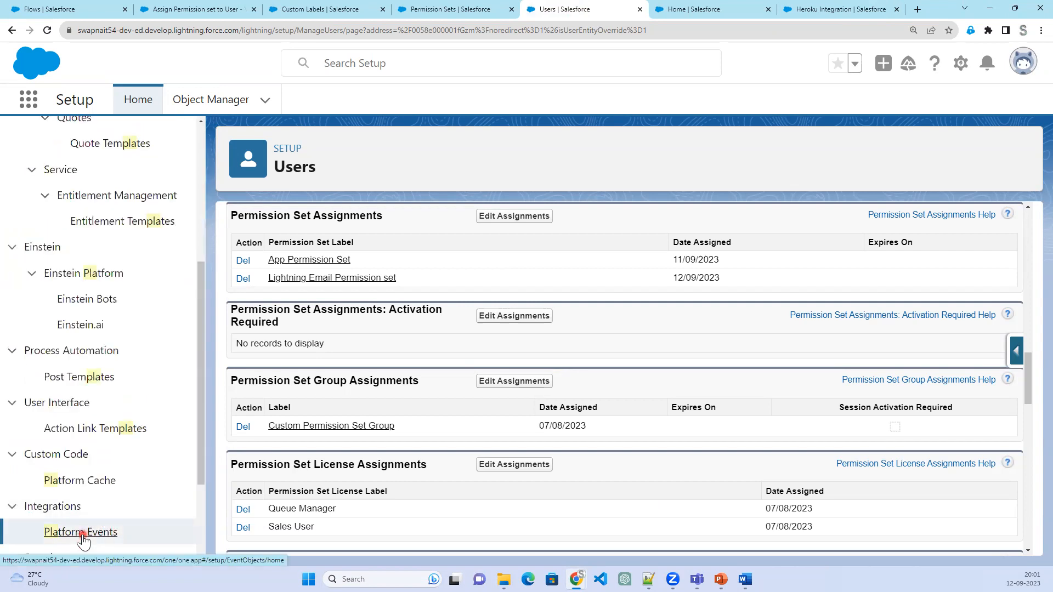
{"action": "left_click", "coordinate": [82, 533]}
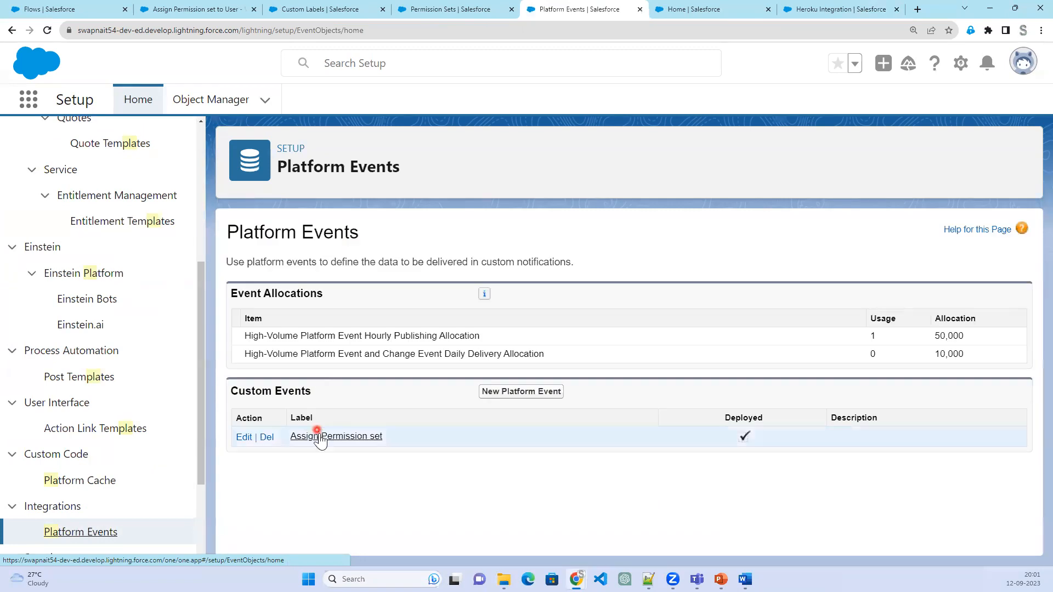
{"action": "left_click", "coordinate": [319, 437]}
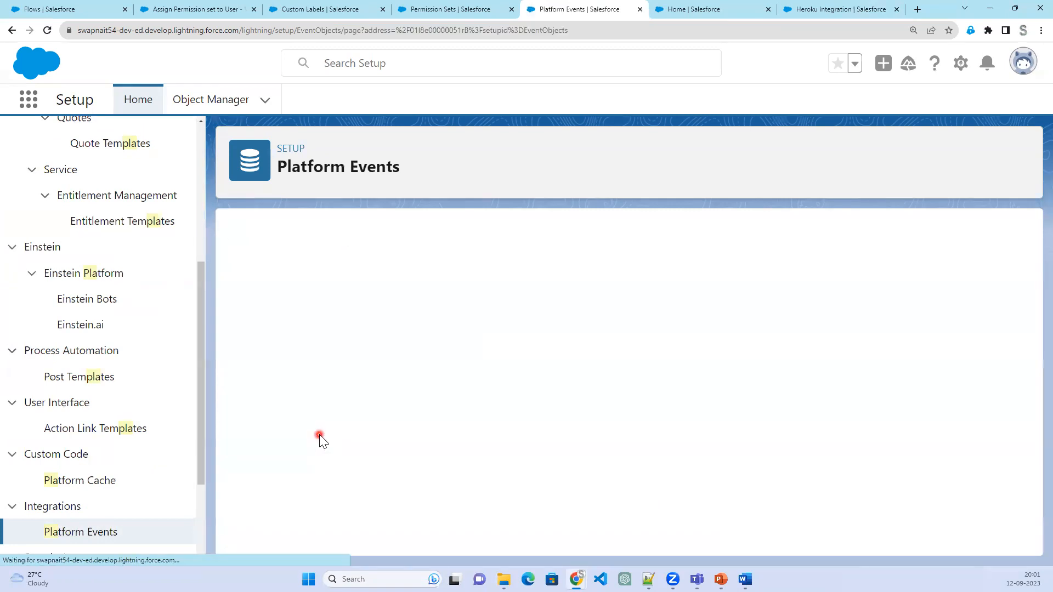
{"action": "left_click_drag", "start_coordinate": [505, 366], "coordinate": [378, 348]}
{"action": "scroll", "coordinate": [378, 432], "scroll_direction": "down", "scroll_amount": 3}
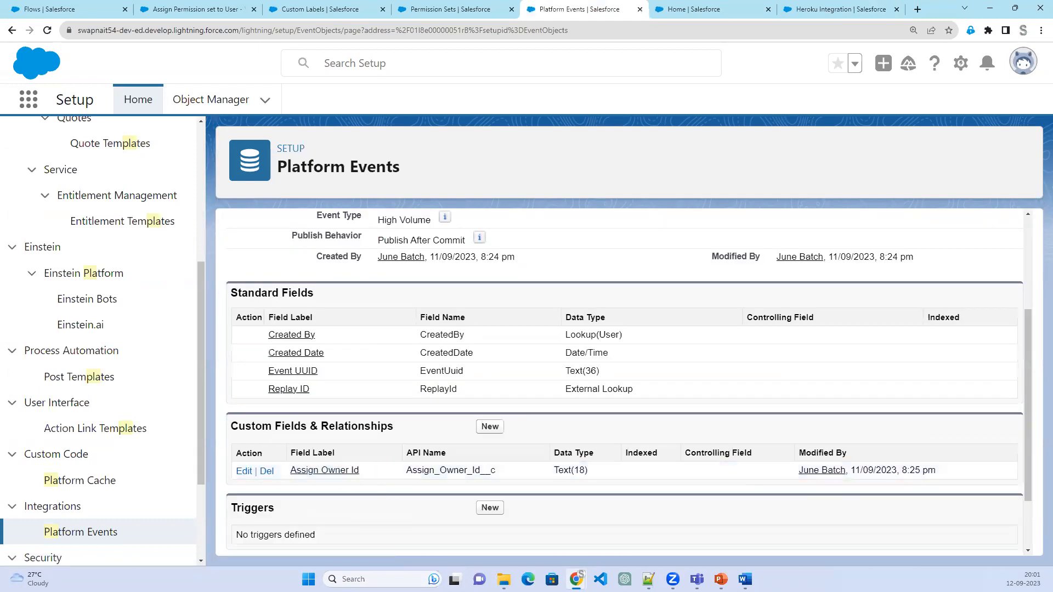
- Switch to the PowerPoint slide show, review the Home Work slide, advance to the Auto Launched Flow use case slide, and minimize it
{"action": "key", "text": "alt+Tab"}
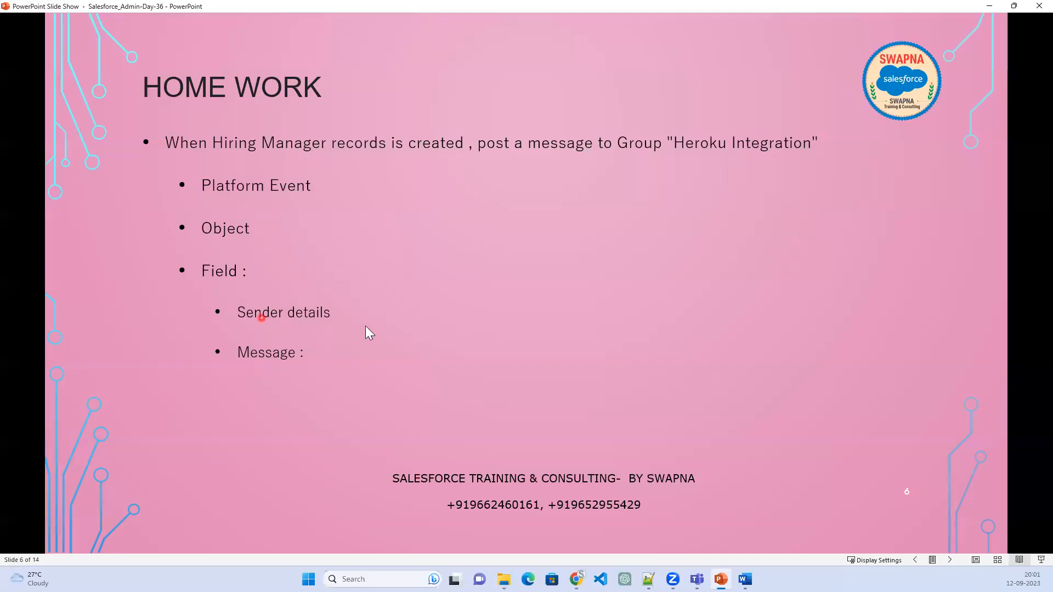
{"action": "key", "text": "alt+Tab"}
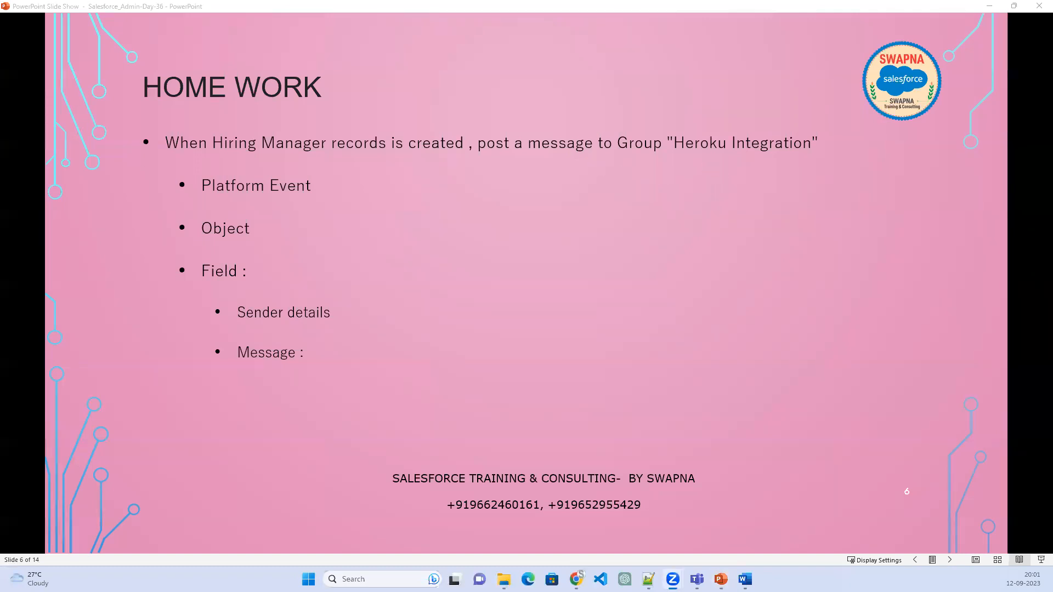
{"action": "key", "text": "alt+Tab"}
{"action": "key", "text": "Right"}
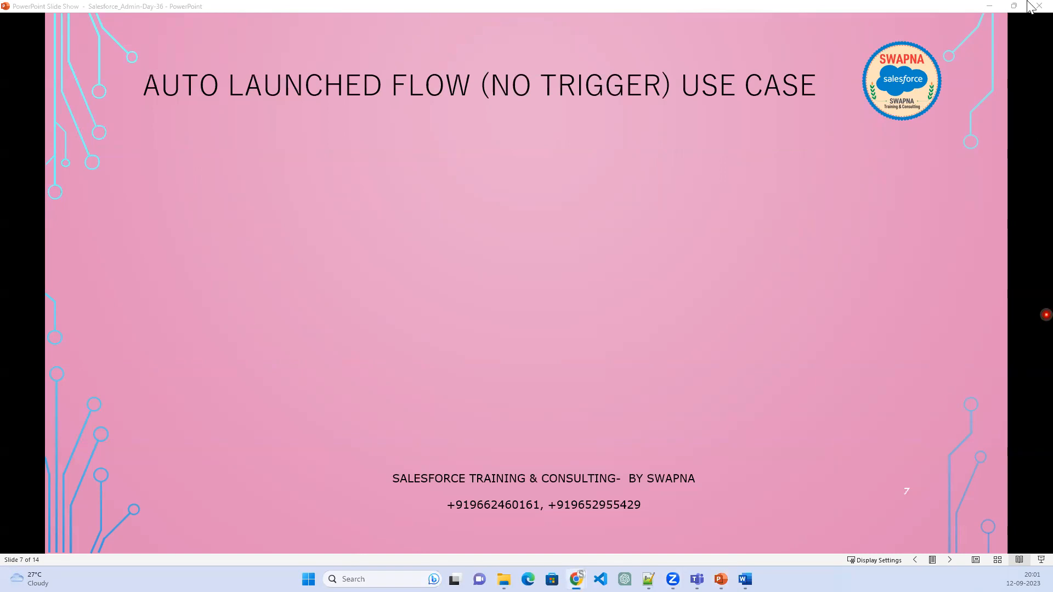
{"action": "left_click", "coordinate": [989, 6]}
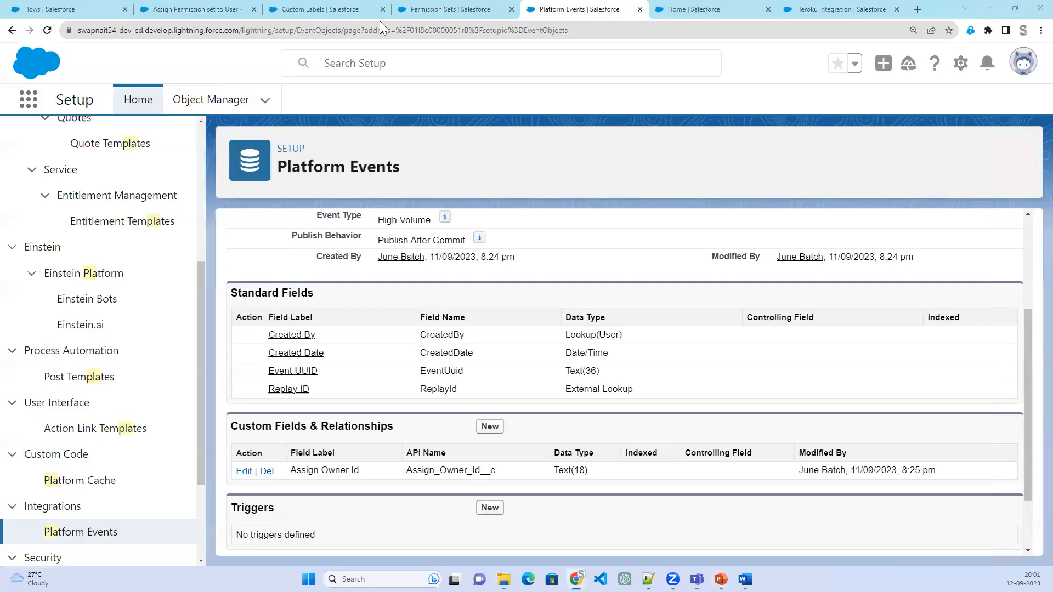
- Return to the Flows setup page and start a new flow
{"action": "left_click", "coordinate": [77, 10]}
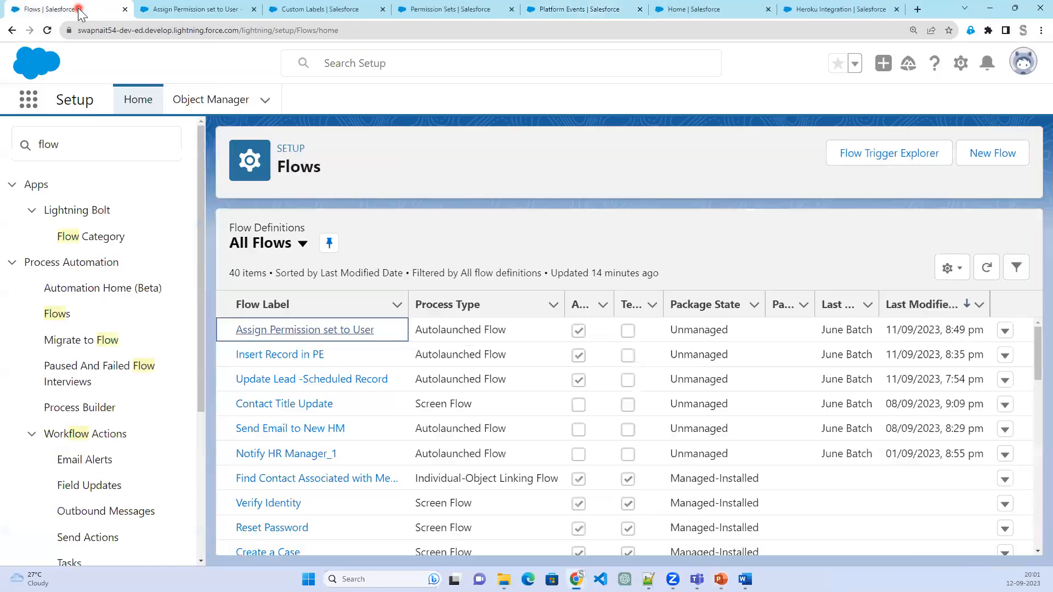
{"action": "left_click", "coordinate": [1001, 155]}
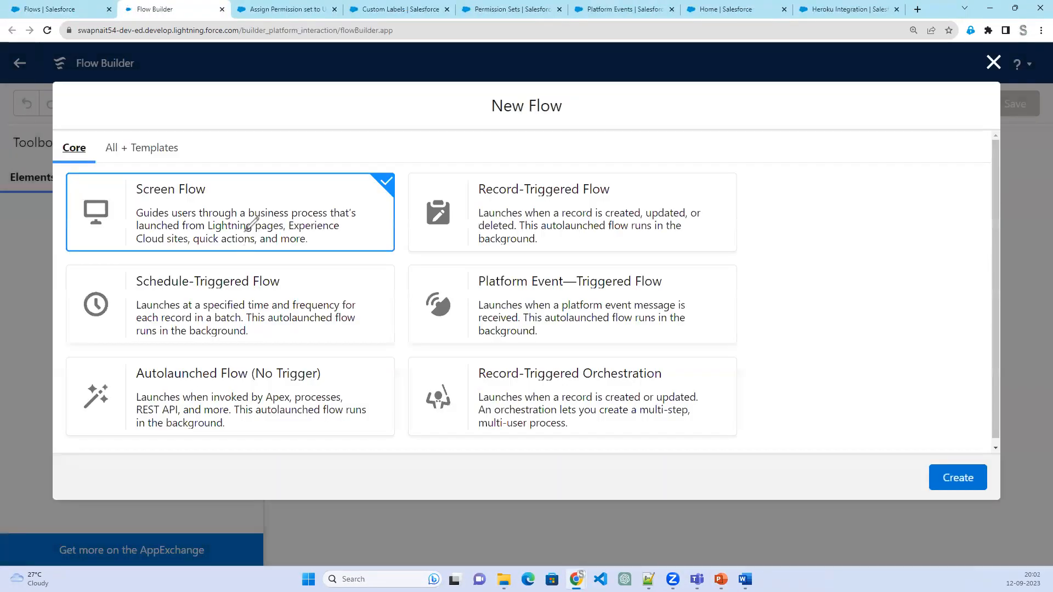
- Mark the flow types with red check marks, clear the marks, and select Autolaunched Flow (No Trigger)
{"action": "left_click_drag", "start_coordinate": [579, 228], "coordinate": [644, 203]}
{"action": "left_click_drag", "start_coordinate": [220, 274], "coordinate": [365, 274]}
{"action": "left_click_drag", "start_coordinate": [542, 294], "coordinate": [811, 247]}
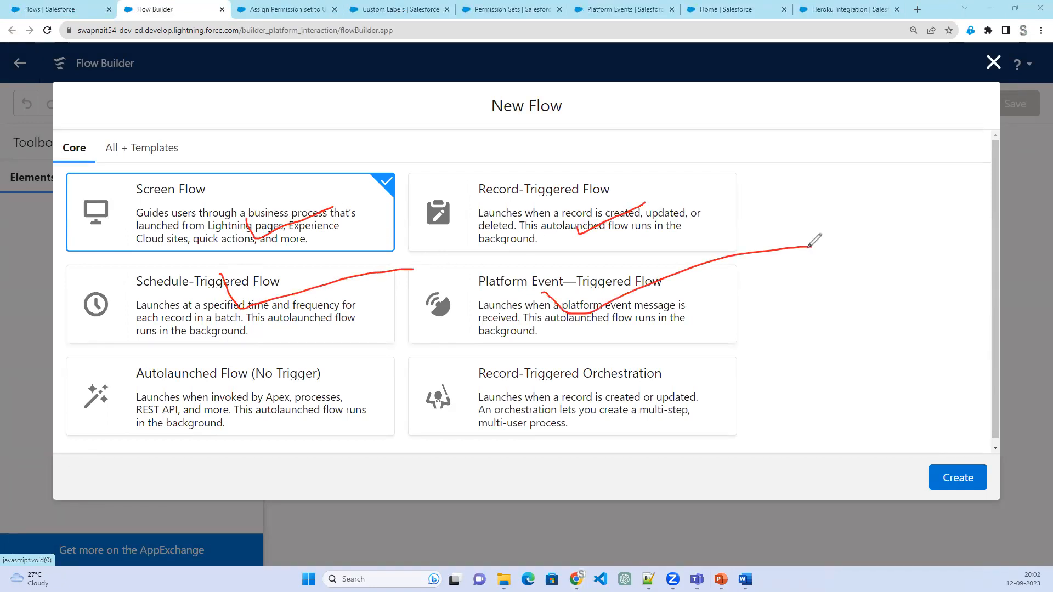
{"action": "mouse_move", "coordinate": [196, 387]}
{"action": "left_mouse_down"}
{"action": "mouse_move", "coordinate": [208, 411]}
{"action": "mouse_move", "coordinate": [303, 378]}
{"action": "left_mouse_up"}
{"action": "key", "text": "Escape"}
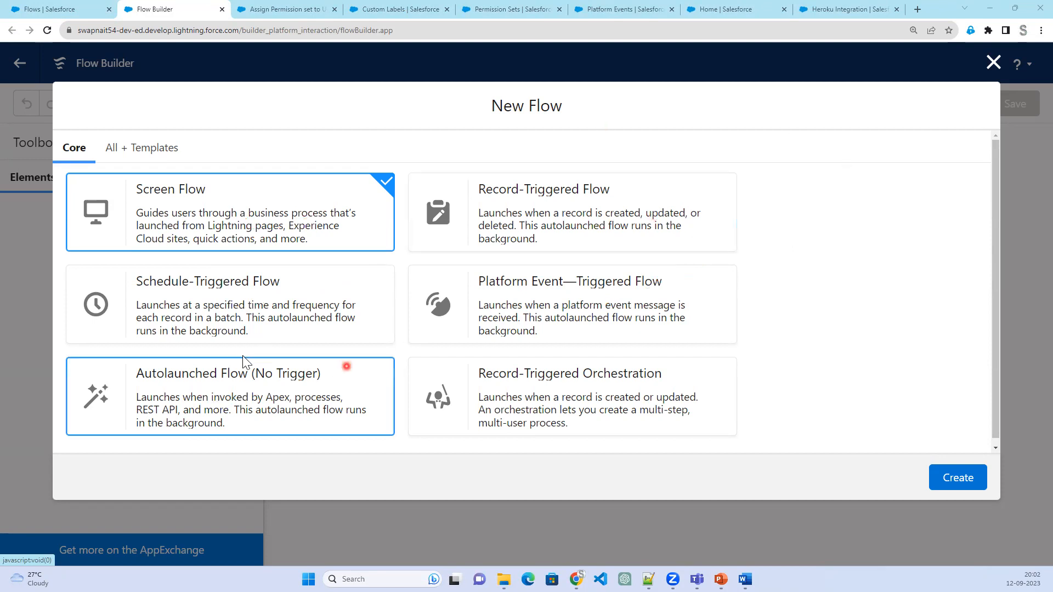
{"action": "left_click", "coordinate": [223, 426]}
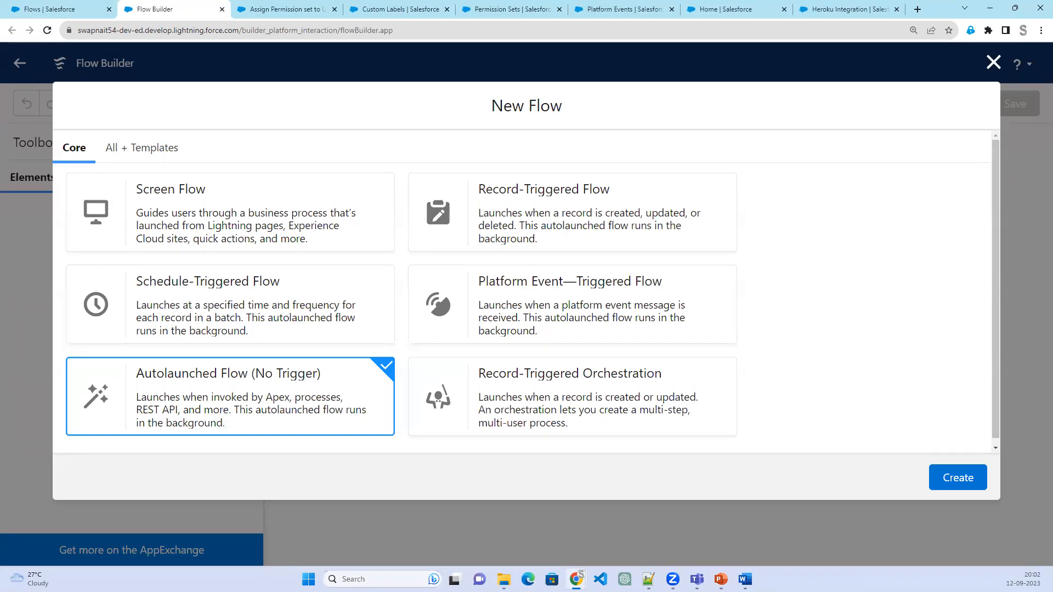
- Annotate the Record-Triggered Flow option with a red R and check mark, and sketch two linked boxes above the Screen Flow option
{"action": "mouse_move", "coordinate": [658, 191]}
{"action": "left_mouse_down"}
{"action": "mouse_move", "coordinate": [718, 174]}
{"action": "mouse_move", "coordinate": [670, 117]}
{"action": "mouse_move", "coordinate": [670, 142]}
{"action": "mouse_move", "coordinate": [695, 155]}
{"action": "left_mouse_up"}
{"action": "left_click_drag", "start_coordinate": [701, 204], "coordinate": [889, 163]}
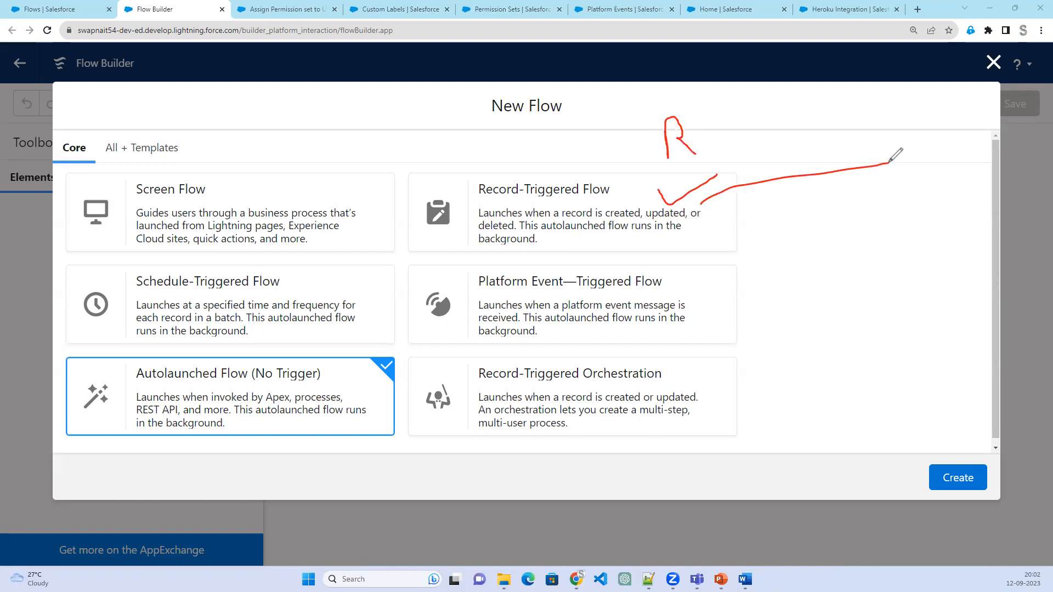
{"action": "left_click", "coordinate": [267, 196]}
{"action": "left_click_drag", "start_coordinate": [267, 195], "coordinate": [347, 187]}
{"action": "mouse_move", "coordinate": [228, 109]}
{"action": "left_mouse_down"}
{"action": "mouse_move", "coordinate": [308, 159]}
{"action": "mouse_move", "coordinate": [232, 104]}
{"action": "mouse_move", "coordinate": [195, 95]}
{"action": "mouse_move", "coordinate": [148, 125]}
{"action": "mouse_move", "coordinate": [167, 123]}
{"action": "left_mouse_up"}
{"action": "left_click", "coordinate": [99, 106]}
{"action": "mouse_move", "coordinate": [100, 145]}
{"action": "left_mouse_down"}
{"action": "mouse_move", "coordinate": [177, 112]}
{"action": "mouse_move", "coordinate": [67, 104]}
{"action": "left_mouse_up"}
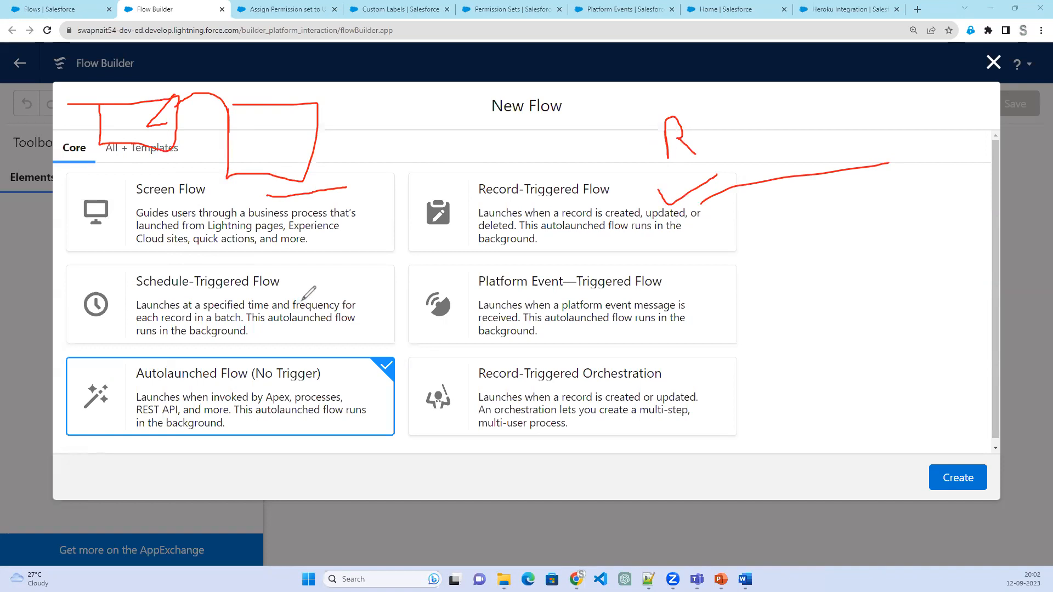
- Check-mark the Schedule-Triggered and Autolaunched Flow options in red, circle the Autolaunched Flow (No Trigger) title, and underline Apex and API
{"action": "mouse_move", "coordinate": [300, 305]}
{"action": "left_mouse_down"}
{"action": "mouse_move", "coordinate": [302, 317]}
{"action": "mouse_move", "coordinate": [346, 303]}
{"action": "left_mouse_up"}
{"action": "mouse_move", "coordinate": [336, 390]}
{"action": "left_mouse_down"}
{"action": "mouse_move", "coordinate": [342, 406]}
{"action": "mouse_move", "coordinate": [403, 389]}
{"action": "left_mouse_up"}
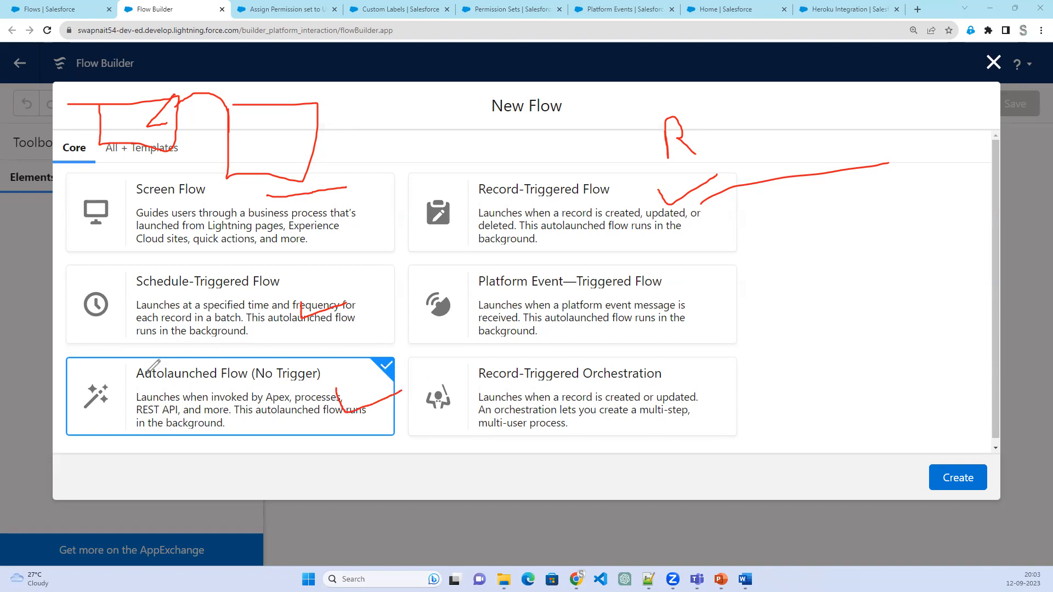
{"action": "left_click", "coordinate": [126, 352]}
{"action": "mouse_move", "coordinate": [127, 355]}
{"action": "left_mouse_down"}
{"action": "mouse_move", "coordinate": [222, 392]}
{"action": "mouse_move", "coordinate": [336, 384]}
{"action": "mouse_move", "coordinate": [327, 357]}
{"action": "mouse_move", "coordinate": [119, 358]}
{"action": "left_mouse_up"}
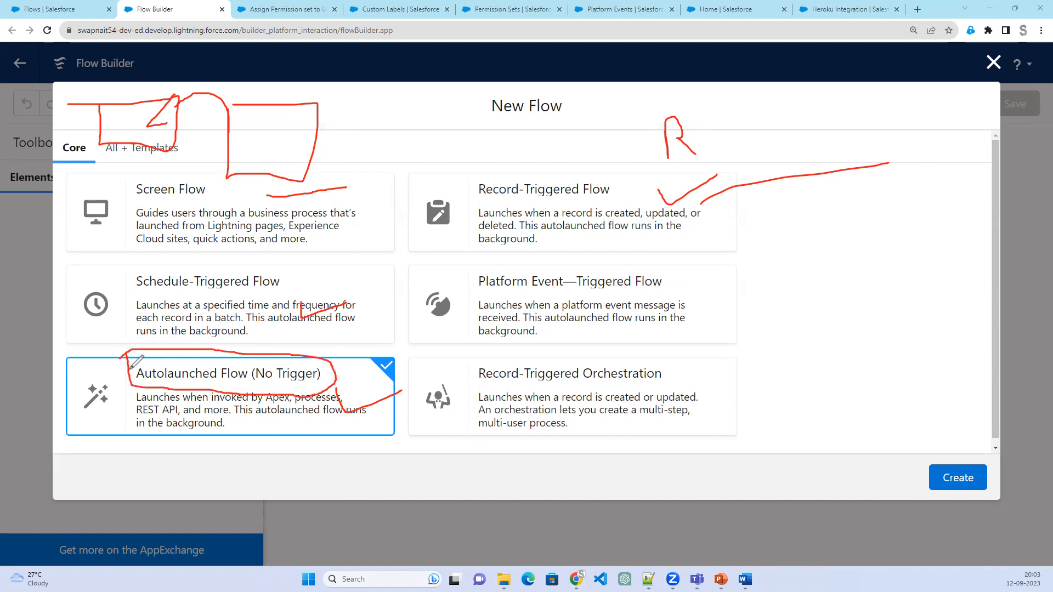
{"action": "left_click_drag", "start_coordinate": [265, 407], "coordinate": [321, 410]}
{"action": "left_click_drag", "start_coordinate": [163, 417], "coordinate": [177, 417]}
- Add a red text annotation listing Flow, APEX, Lightning, and Actions (Button) beside the flow types, and clear all annotations
{"action": "left_click", "coordinate": [774, 271]}
{"action": "type", "text": "Flow"}
{"action": "key", "text": "Return"}
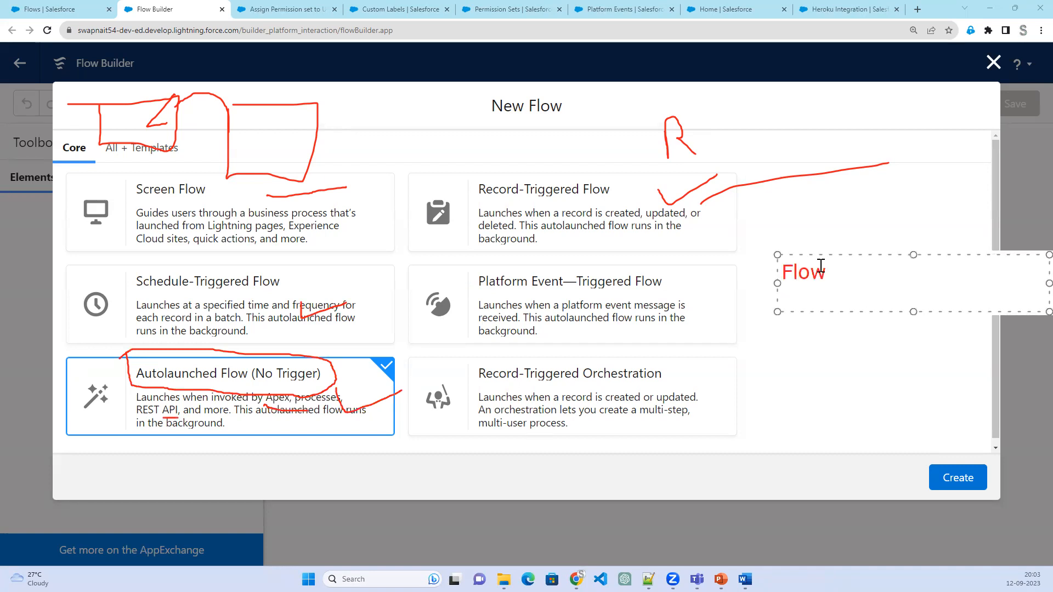
{"action": "type", "text": "APEX"}
{"action": "key", "text": "Return"}
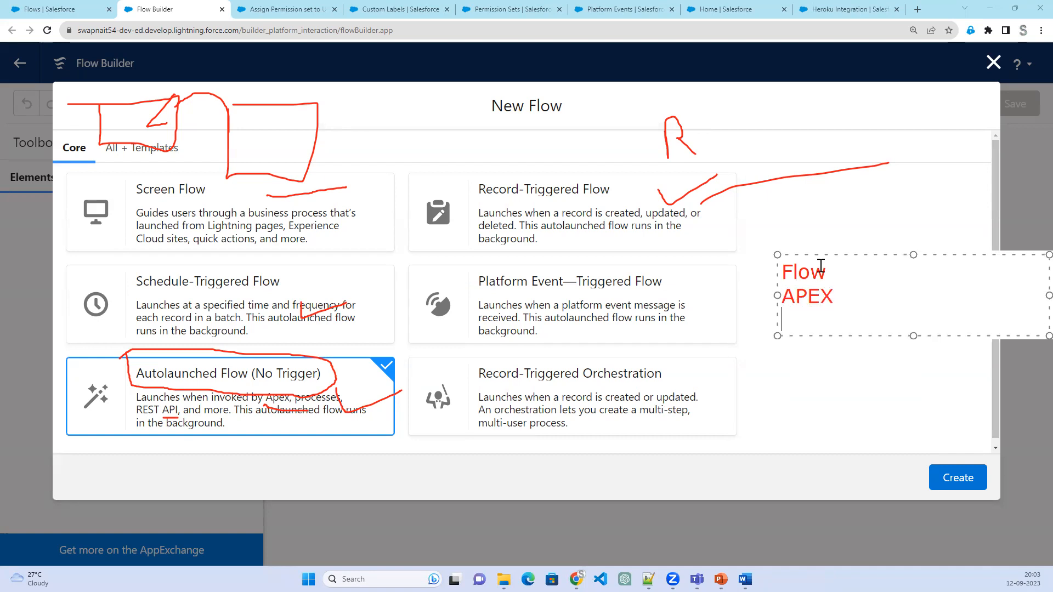
{"action": "type", "text": "Lightning"}
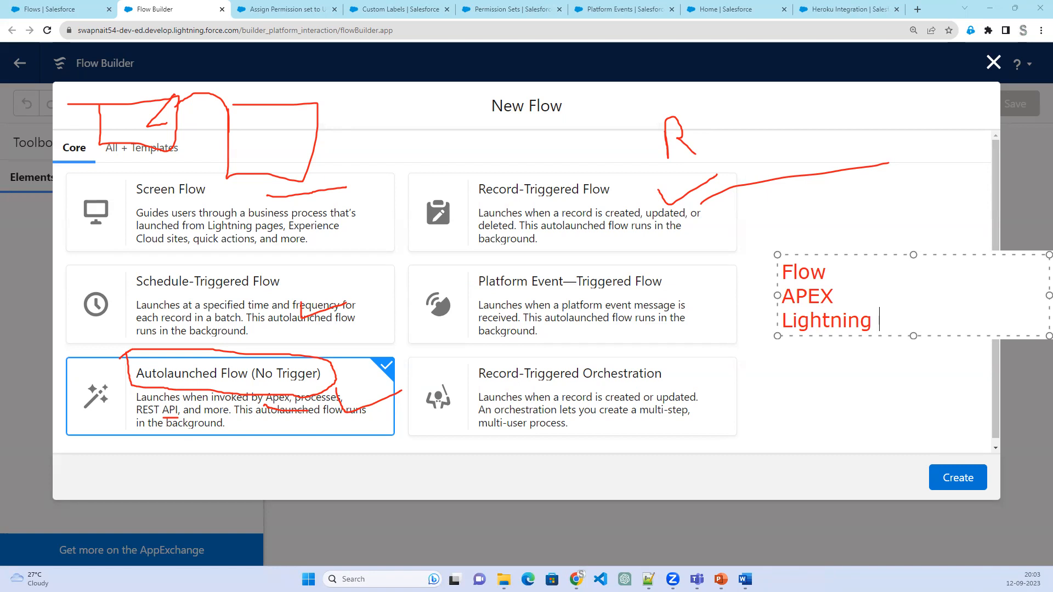
{"action": "key", "text": "Return"}
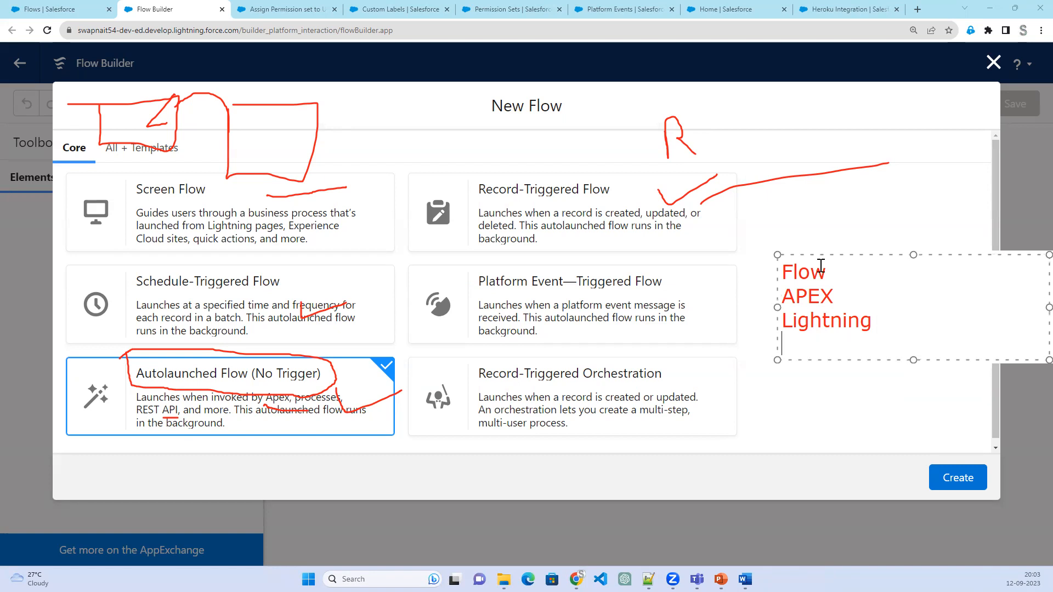
{"action": "type", "text": "Actions"}
{"action": "key", "text": "Left"}
{"action": "key", "text": "Left"}
{"action": "key", "text": "Left"}
{"action": "key", "text": "Left"}
{"action": "key", "text": "Left"}
{"action": "key", "text": "Right"}
{"action": "key", "text": "Right"}
{"action": "key", "text": "Right"}
{"action": "key", "text": "Right"}
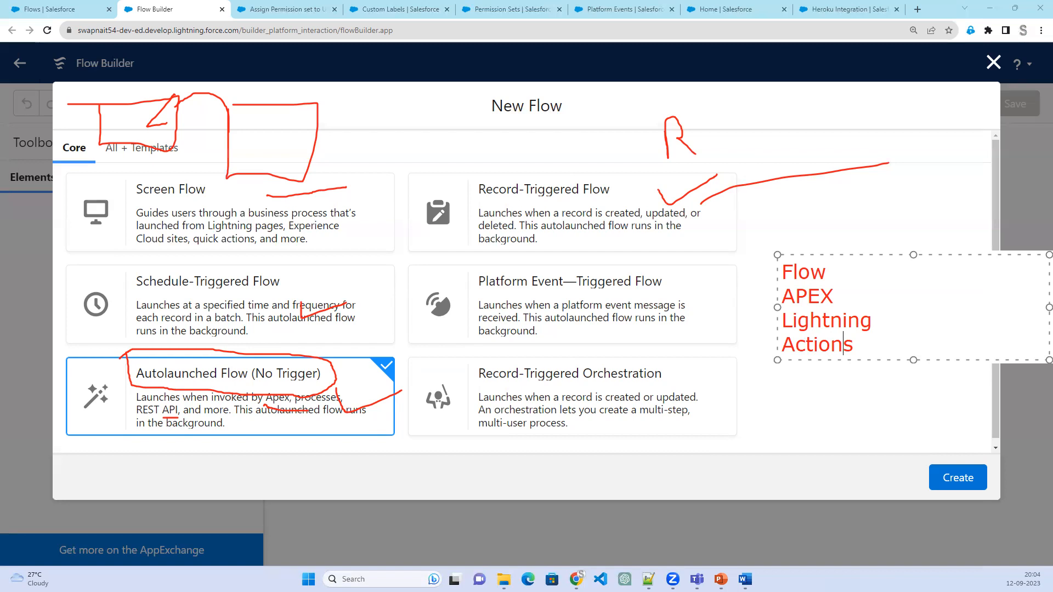
{"action": "type", "text": "(Button)"}
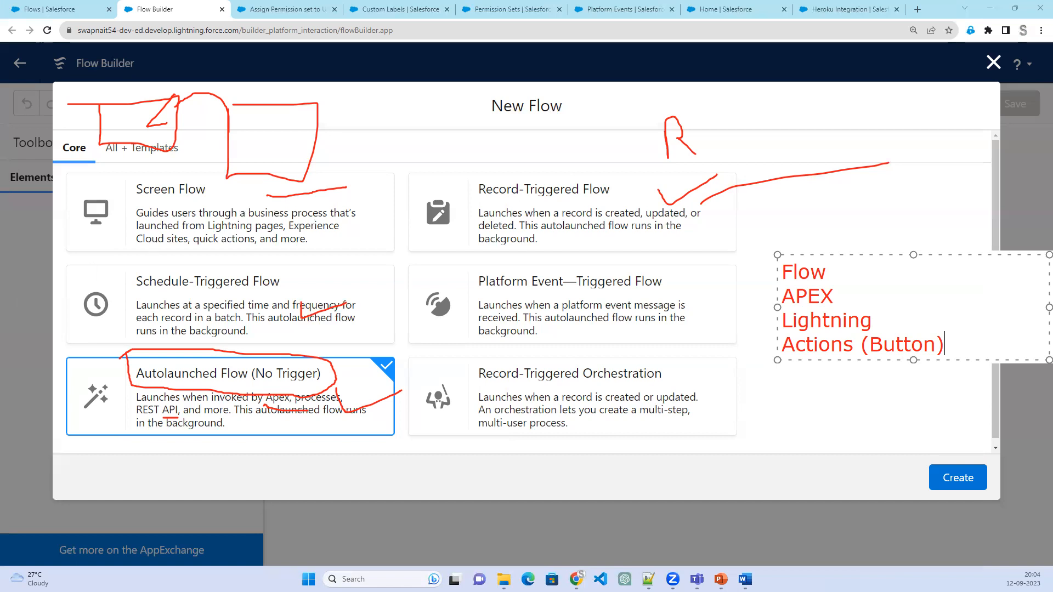
{"action": "key", "text": "Escape"}
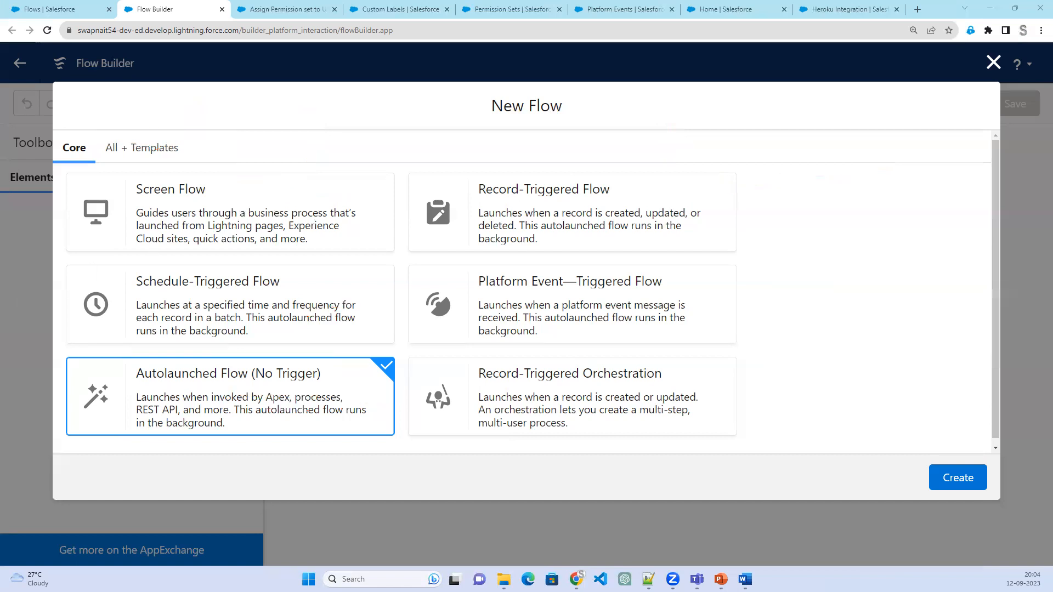
- Switch to the PowerPoint slide show and reveal the first bullet of the Auto Launched Flow (No Trigger) use case
{"action": "key", "text": "alt+Tab"}
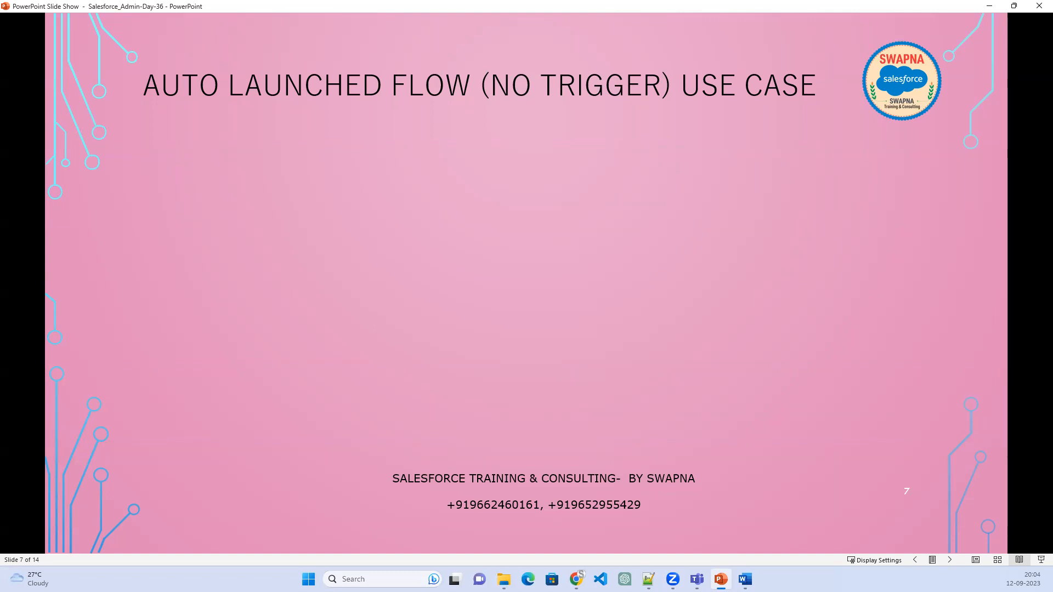
{"action": "left_click", "coordinate": [469, 386]}
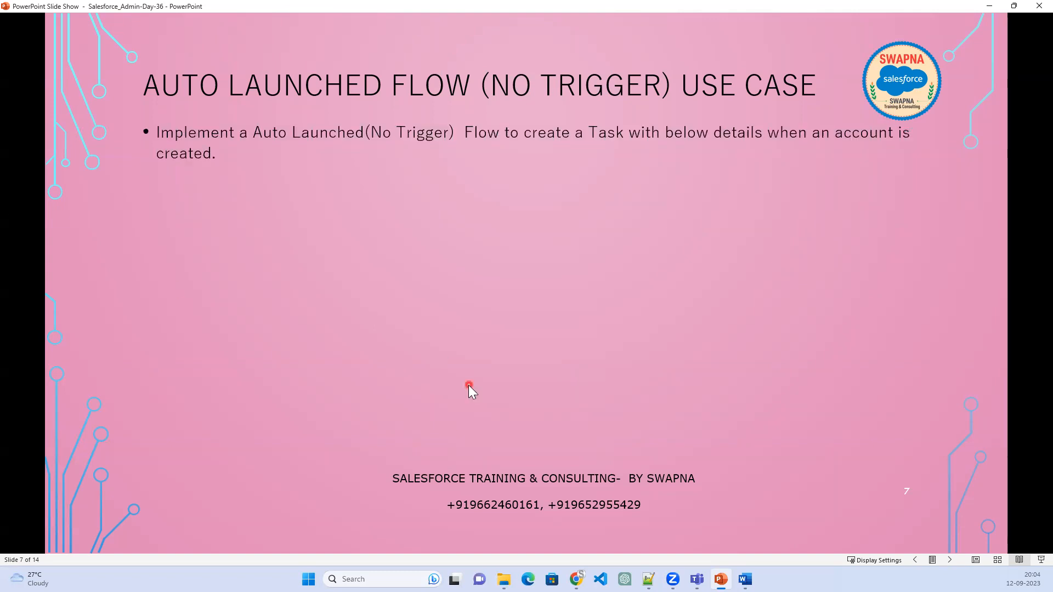
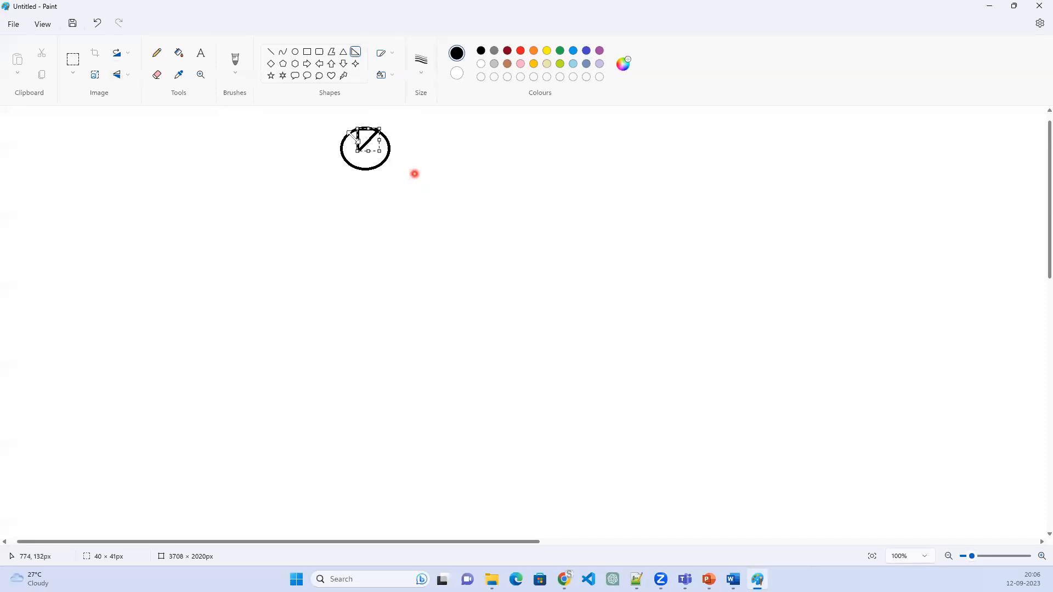
- Rotate the triangle inside the circle 90° to the left and deselect it on the Paint canvas
{"action": "left_click", "coordinate": [118, 53]}
{"action": "left_click", "coordinate": [126, 92]}
{"action": "left_click", "coordinate": [393, 229]}
{"action": "left_click", "coordinate": [348, 148]}
- Add the text label "Start" beside the circle
{"action": "left_click", "coordinate": [199, 54]}
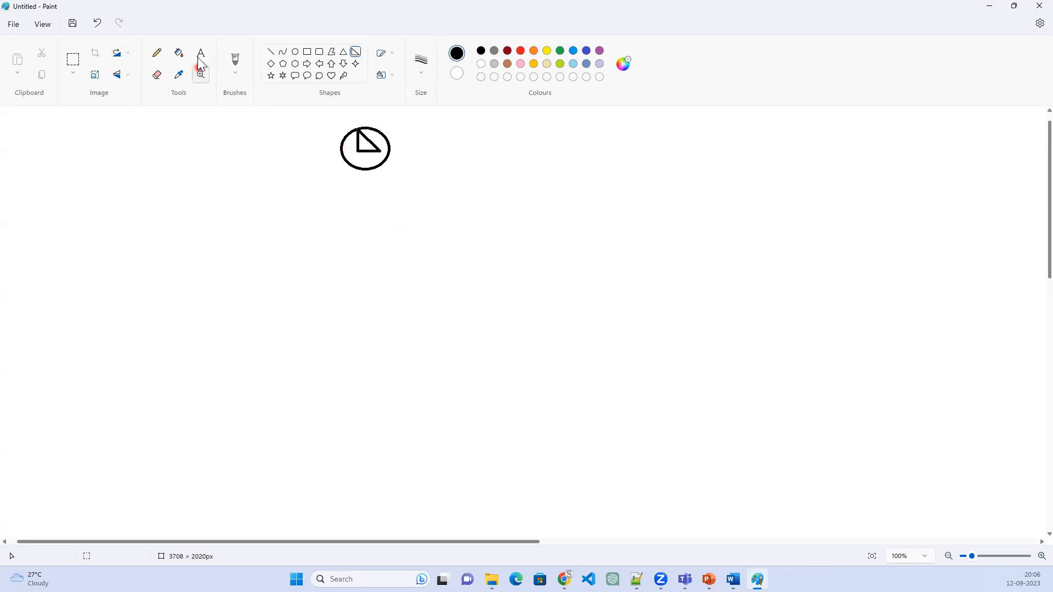
{"action": "left_click", "coordinate": [401, 156]}
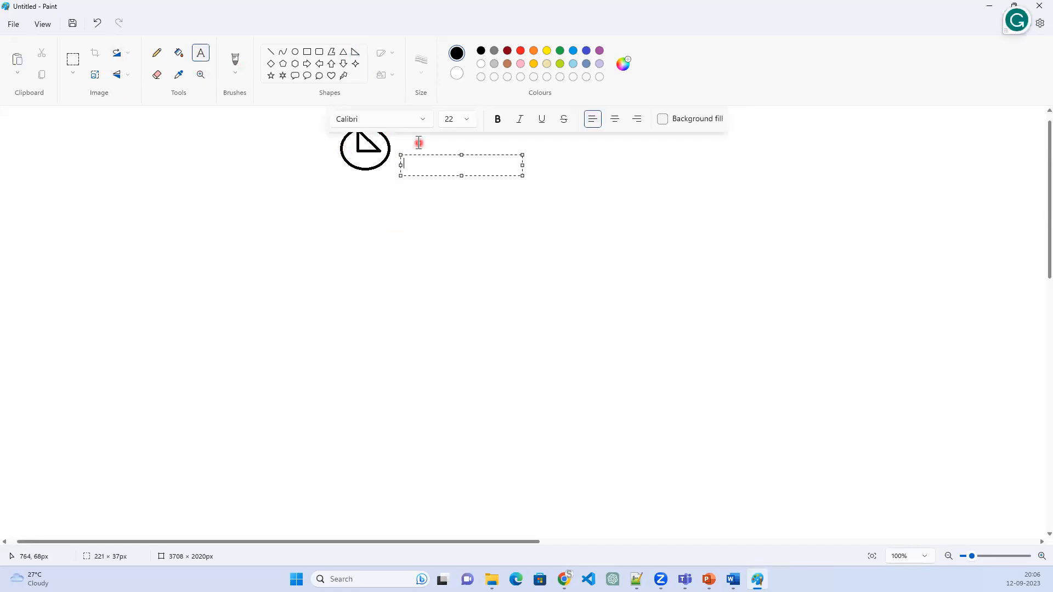
{"action": "type", "text": "Start"}
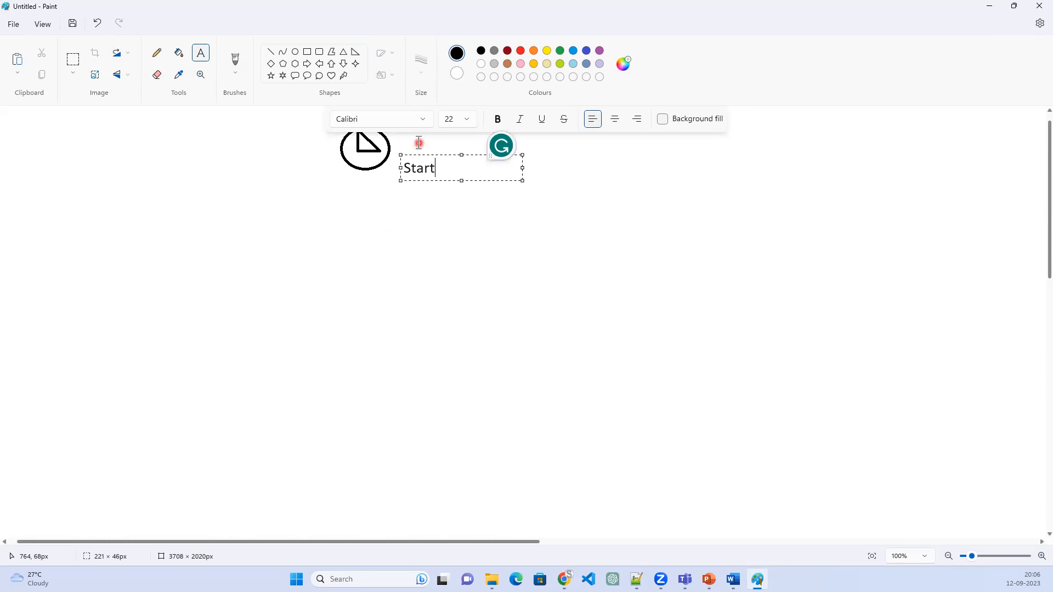
{"action": "left_click", "coordinate": [397, 251]}
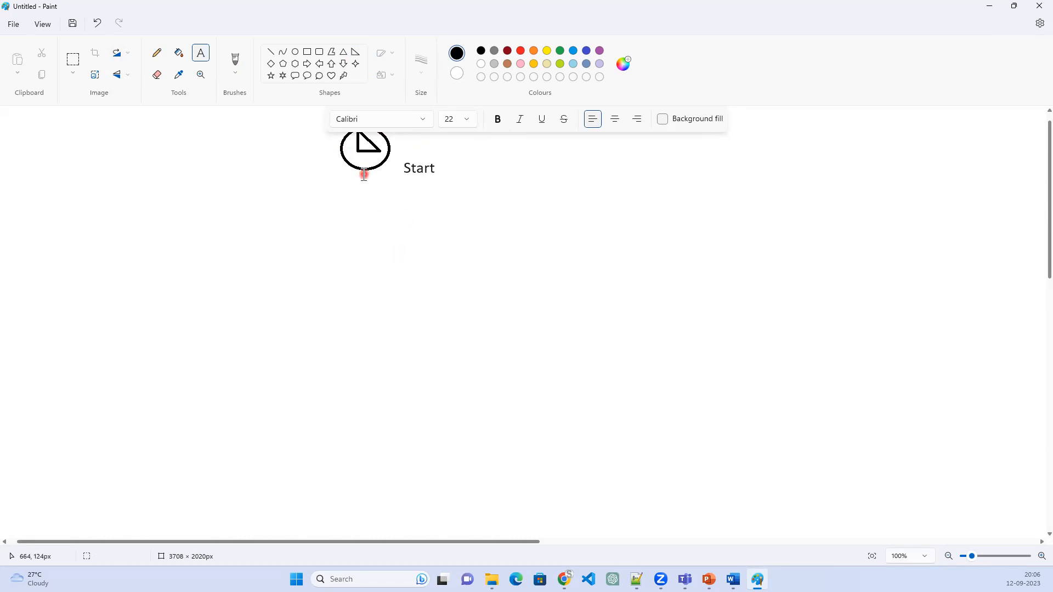
- Draw a vertical line down from the circle and a rounded rectangle about 248 × 112 px at its lower end
{"action": "left_click", "coordinate": [270, 52]}
{"action": "mouse_move", "coordinate": [356, 166]}
{"action": "left_mouse_down"}
{"action": "mouse_move", "coordinate": [362, 237]}
{"action": "mouse_move", "coordinate": [441, 274]}
{"action": "left_mouse_up"}
{"action": "left_click", "coordinate": [319, 52]}
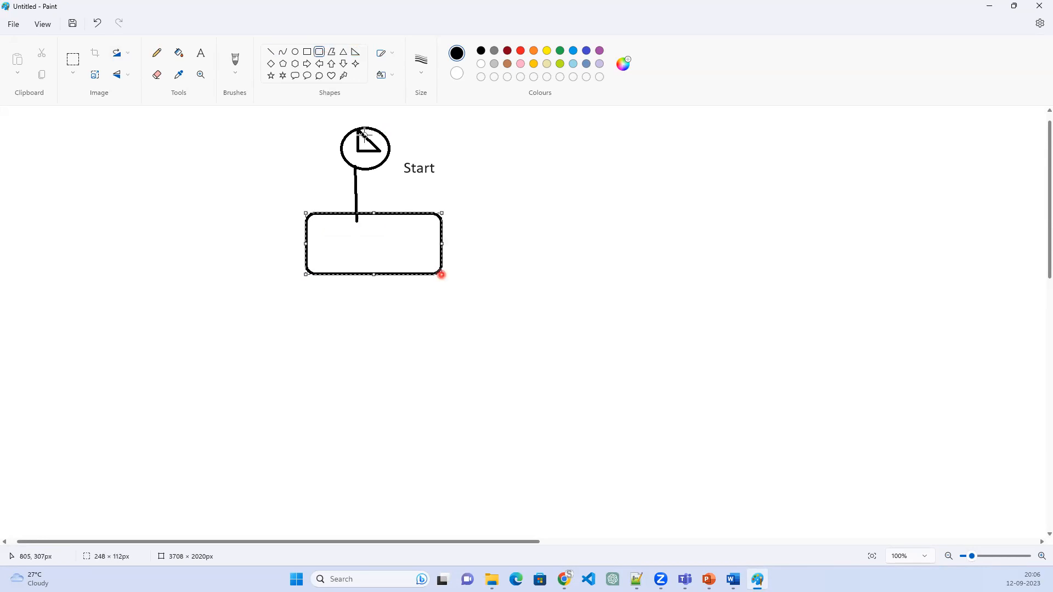
- Fill the rounded rectangle below the Start circle with light grey
{"action": "left_click", "coordinate": [179, 52]}
{"action": "left_click", "coordinate": [494, 65]}
{"action": "left_click", "coordinate": [419, 218]}
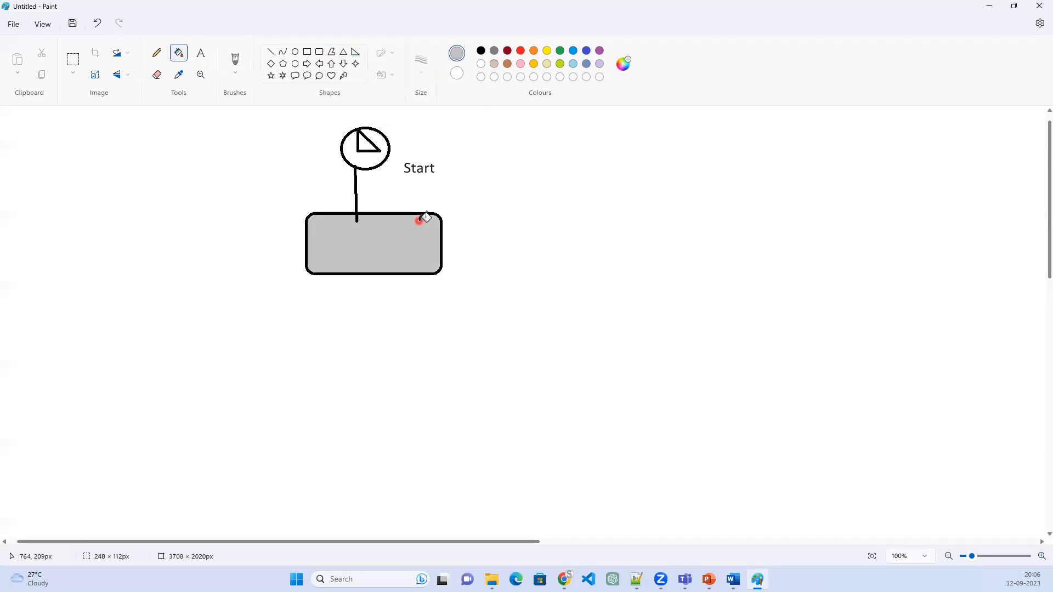
- Label the grey rectangle "Get Account Details" in black, widening and repositioning the text box so the label fits on one line
{"action": "left_click", "coordinate": [204, 55]}
{"action": "left_click", "coordinate": [481, 51]}
{"action": "left_click", "coordinate": [319, 236]}
{"action": "left_click_drag", "start_coordinate": [318, 236], "coordinate": [439, 250]}
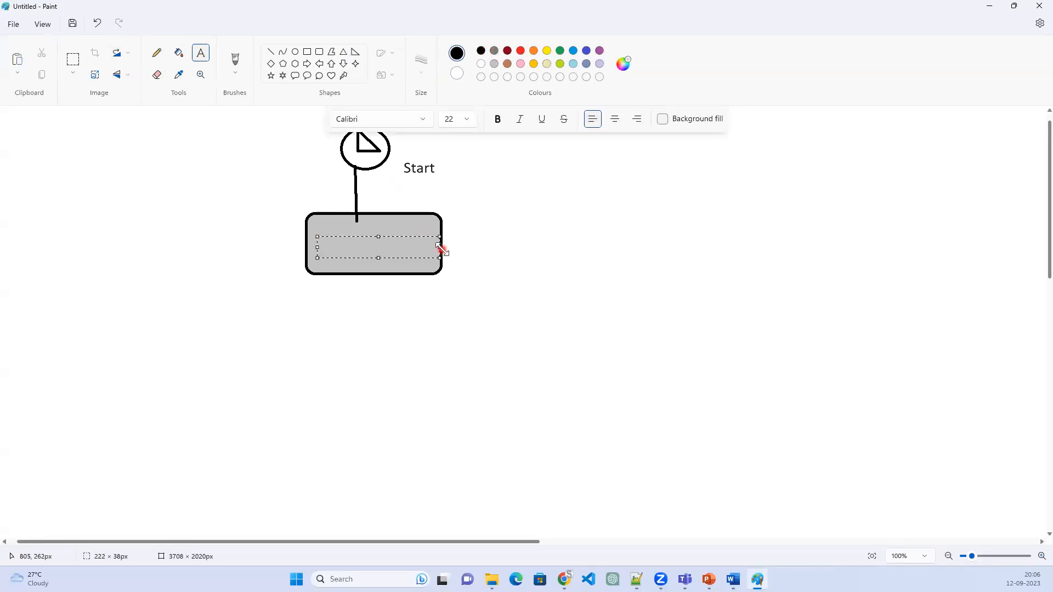
{"action": "type", "text": "Get"}
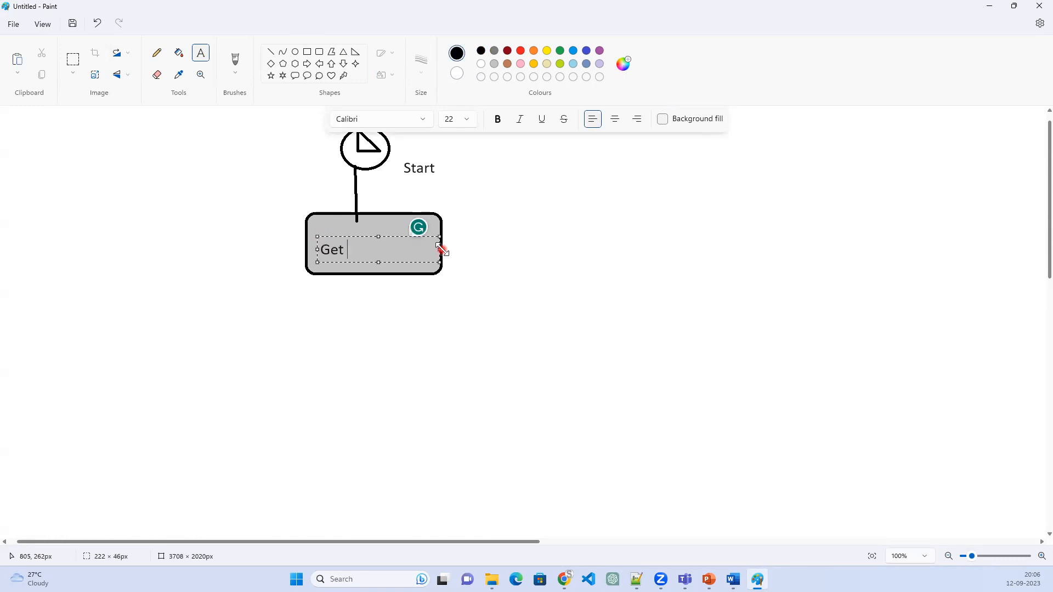
{"action": "type", "text": " Account Details"}
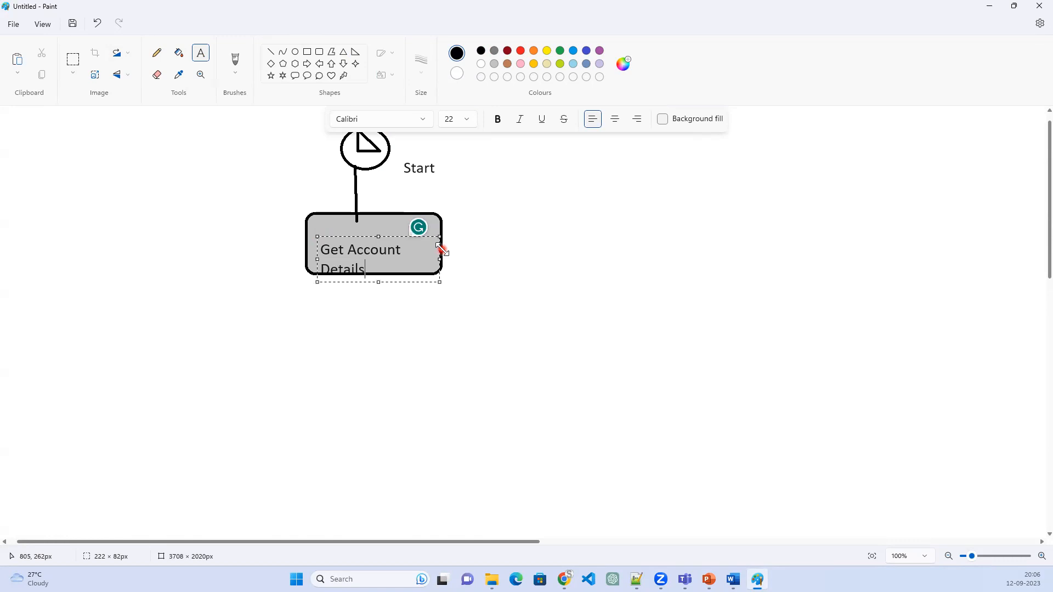
{"action": "left_click_drag", "start_coordinate": [441, 266], "coordinate": [504, 255]}
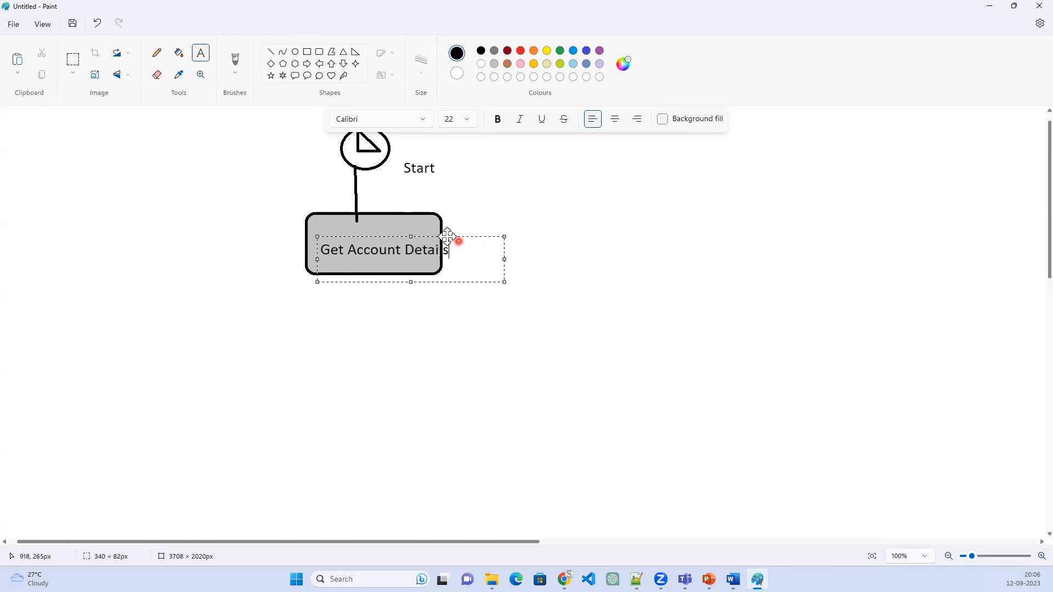
{"action": "mouse_move", "coordinate": [438, 238]}
{"action": "left_mouse_down"}
{"action": "mouse_move", "coordinate": [418, 228]}
{"action": "mouse_move", "coordinate": [436, 227]}
{"action": "left_mouse_up"}
{"action": "left_click", "coordinate": [569, 237]}
{"action": "left_click", "coordinate": [596, 248]}
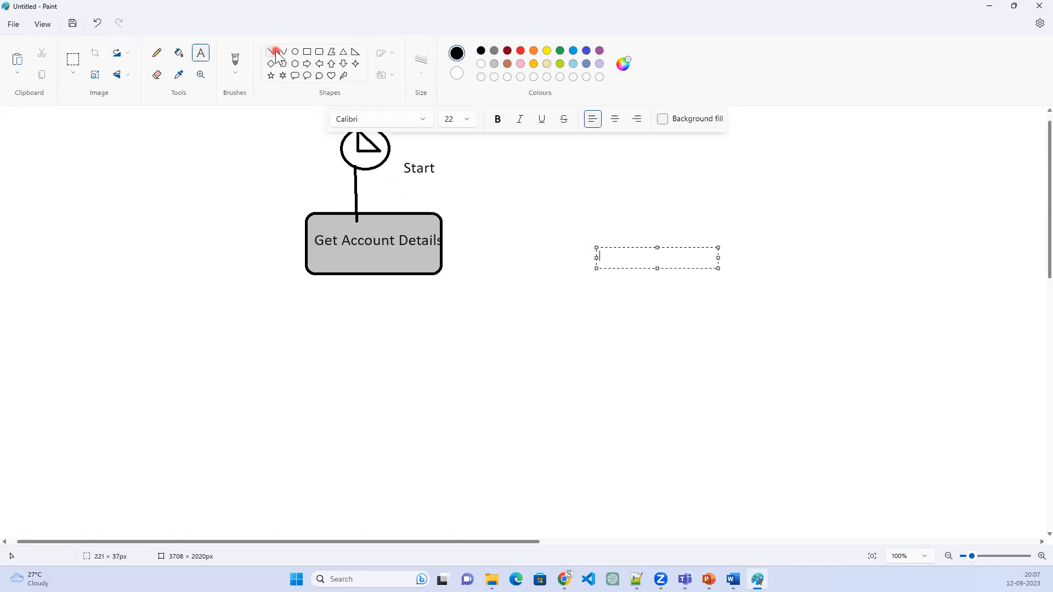
- Draw a freehand curved arrow pointing into the Start circle with the brush
{"action": "left_click", "coordinate": [235, 59]}
{"action": "mouse_move", "coordinate": [132, 206]}
{"action": "left_mouse_down"}
{"action": "mouse_move", "coordinate": [205, 134]}
{"action": "mouse_move", "coordinate": [333, 149]}
{"action": "mouse_move", "coordinate": [320, 162]}
{"action": "left_mouse_up"}
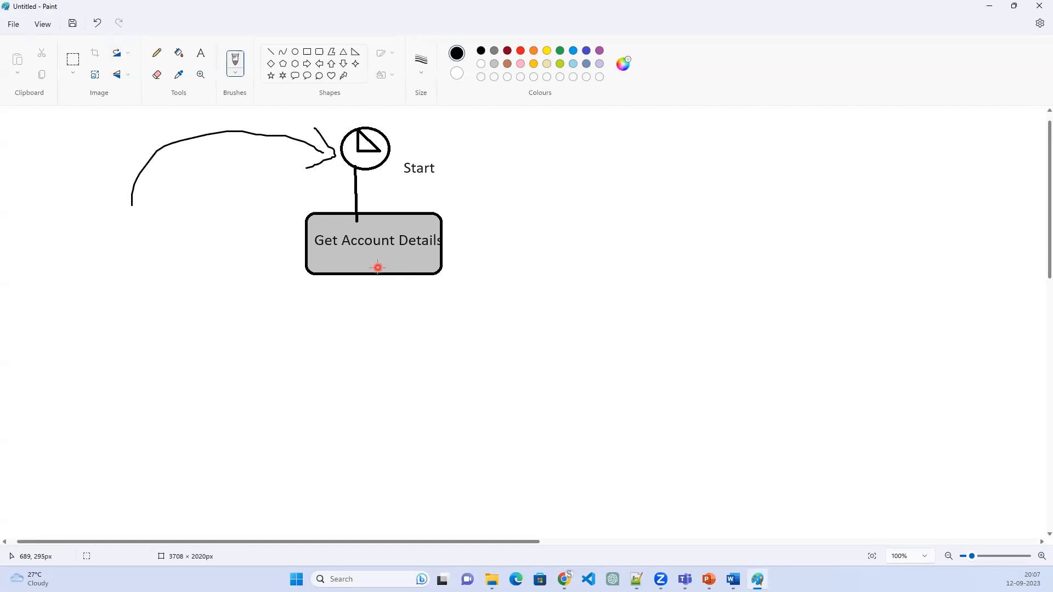
- Draw a second rounded rectangle about 245 × 97 px below the Get Account Details box and fill it with brown
{"action": "left_click", "coordinate": [319, 52]}
{"action": "left_click_drag", "start_coordinate": [306, 349], "coordinate": [441, 403]}
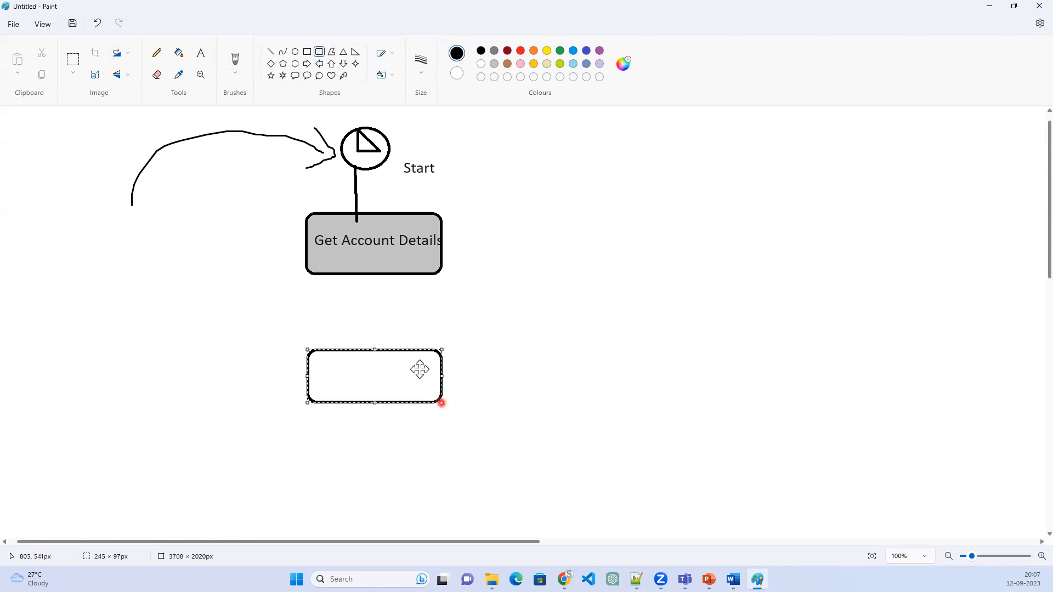
{"action": "left_click", "coordinate": [178, 52]}
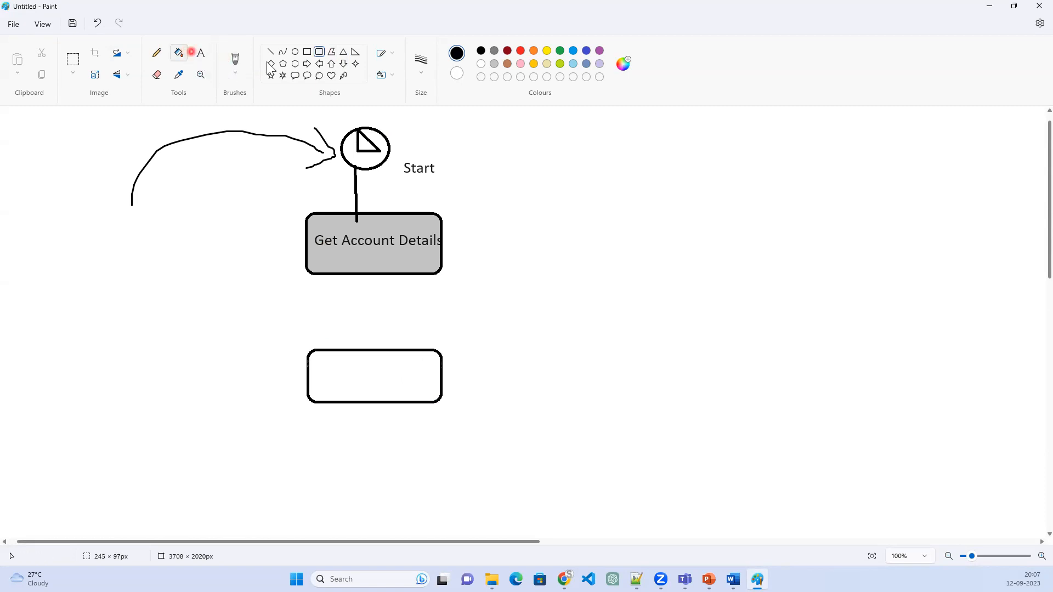
{"action": "left_click", "coordinate": [507, 64]}
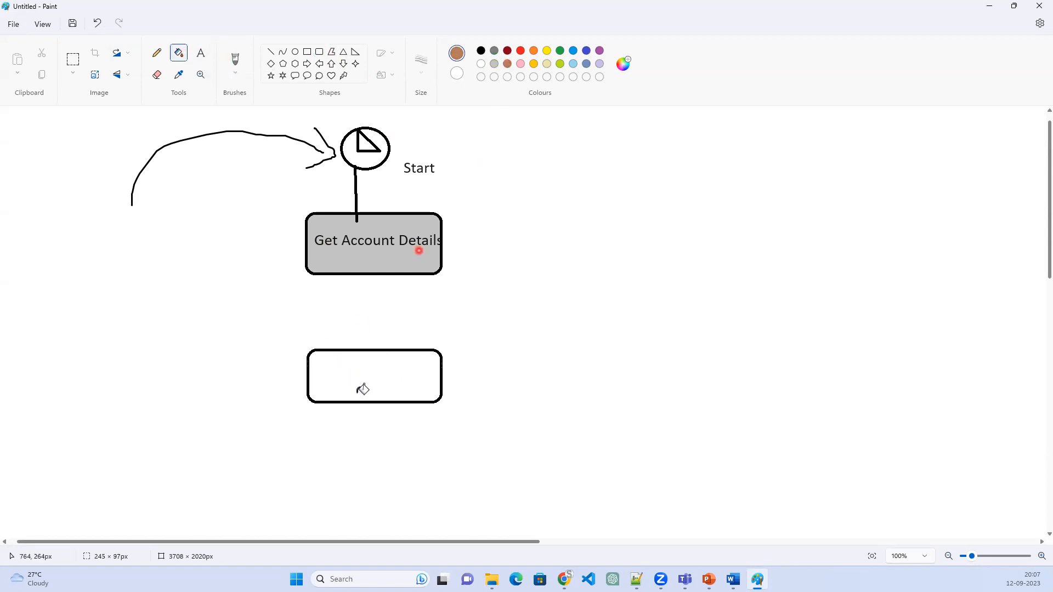
{"action": "left_click", "coordinate": [366, 373]}
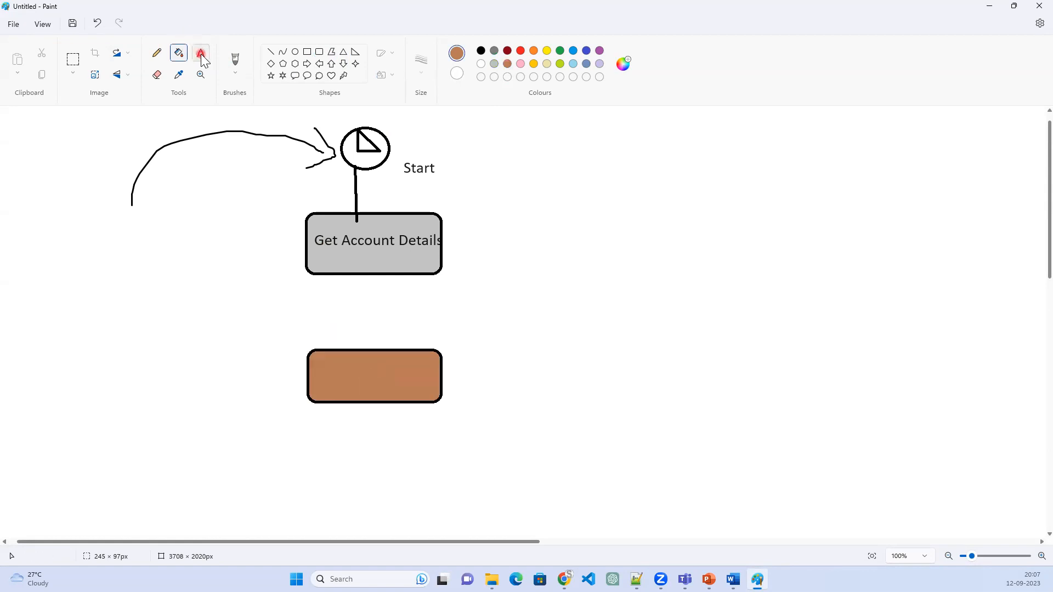
- Label the brown rounded rectangle "Create Task" in black text
{"action": "left_click", "coordinate": [201, 53]}
{"action": "left_click", "coordinate": [481, 50]}
{"action": "left_click_drag", "start_coordinate": [323, 363], "coordinate": [445, 385]}
{"action": "type", "text": "Create Task"}
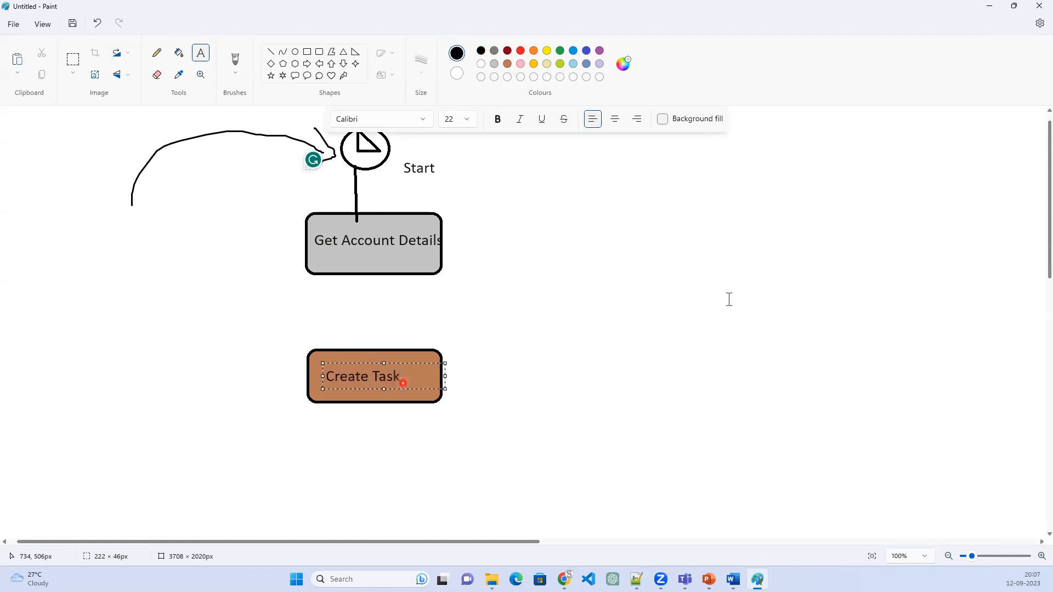
{"action": "left_click", "coordinate": [729, 299]}
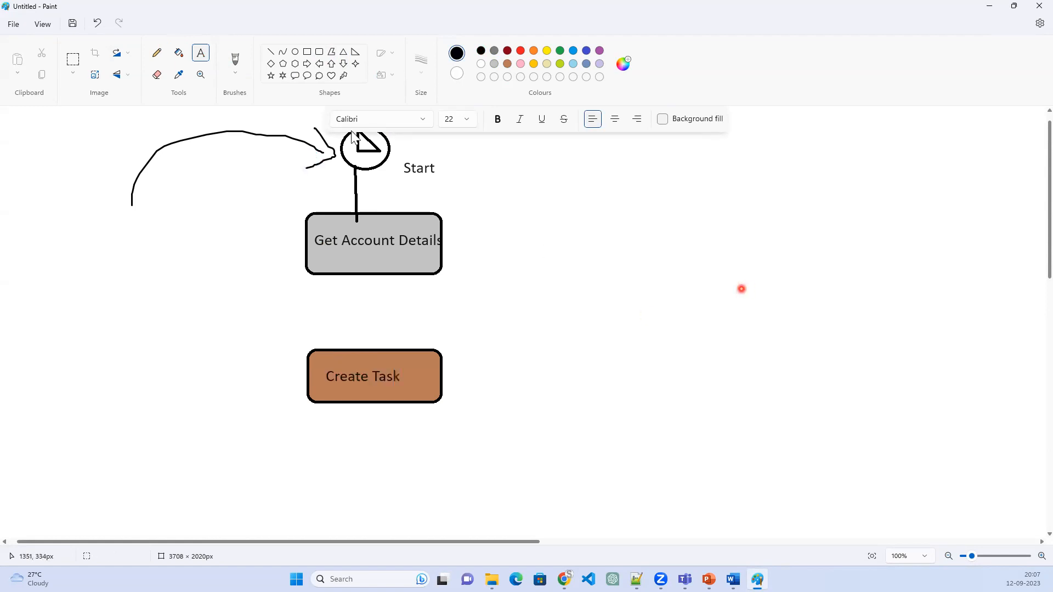
- Draw a line about 132 px long connecting Get Account Details to Create Task, and one about 88 px long below Create Task
{"action": "left_click", "coordinate": [270, 53]}
{"action": "left_click_drag", "start_coordinate": [366, 275], "coordinate": [366, 347]}
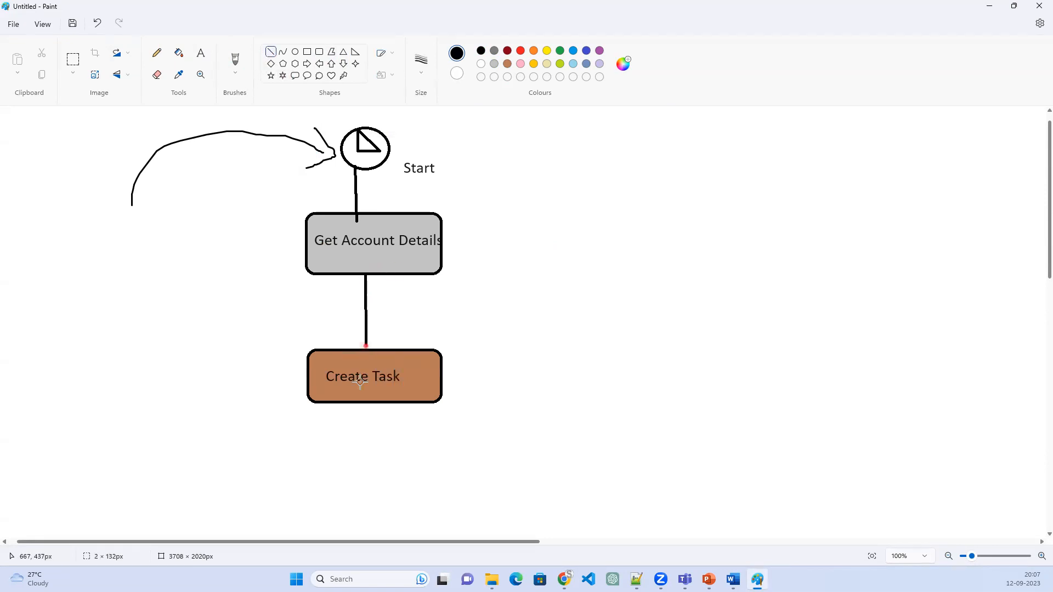
{"action": "left_click_drag", "start_coordinate": [365, 405], "coordinate": [364, 450]}
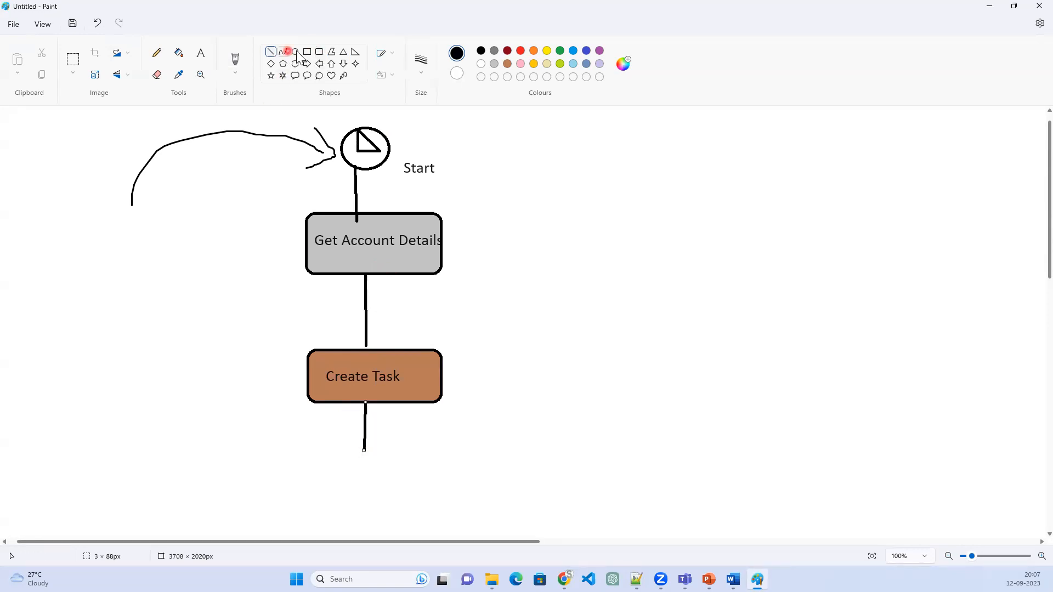
- Draw an ellipse about 171 × 86 px at the lower end of the last connector line and fill it with gold
{"action": "left_click_drag", "start_coordinate": [337, 451], "coordinate": [319, 474]}
{"action": "left_click", "coordinate": [179, 53]}
{"action": "left_click", "coordinate": [533, 63]}
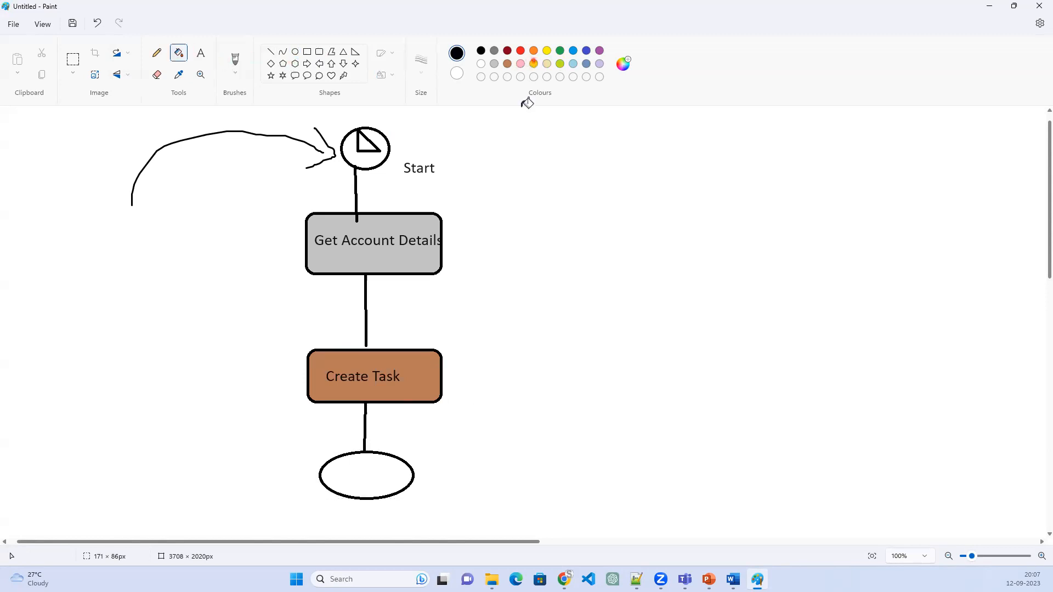
{"action": "left_click", "coordinate": [371, 475]}
- Label the gold ellipse "End" and recolour the text to black
{"action": "left_click", "coordinate": [201, 53]}
{"action": "left_click", "coordinate": [332, 475]}
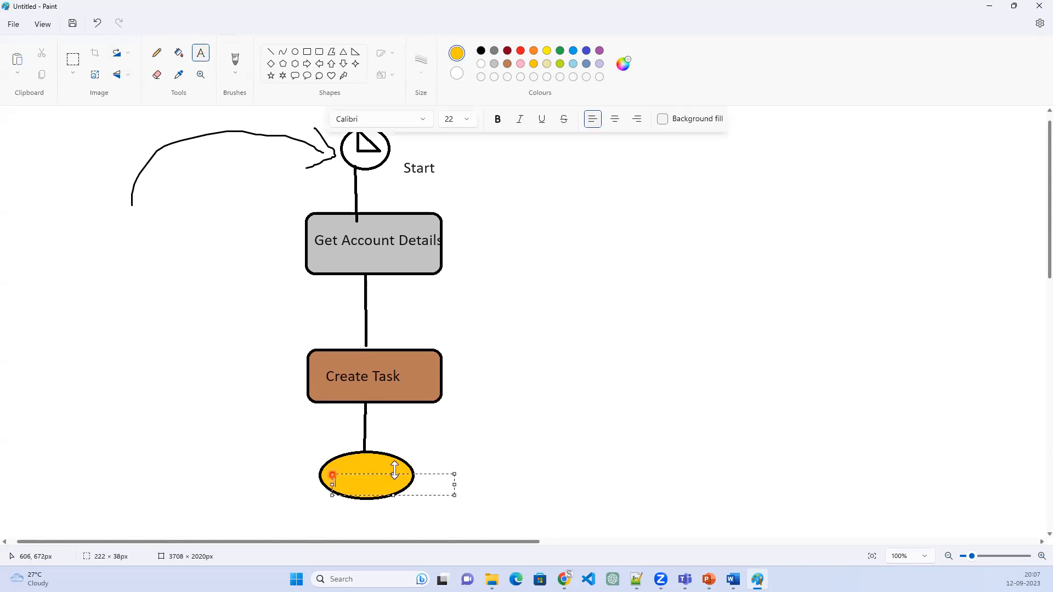
{"action": "type", "text": "End"}
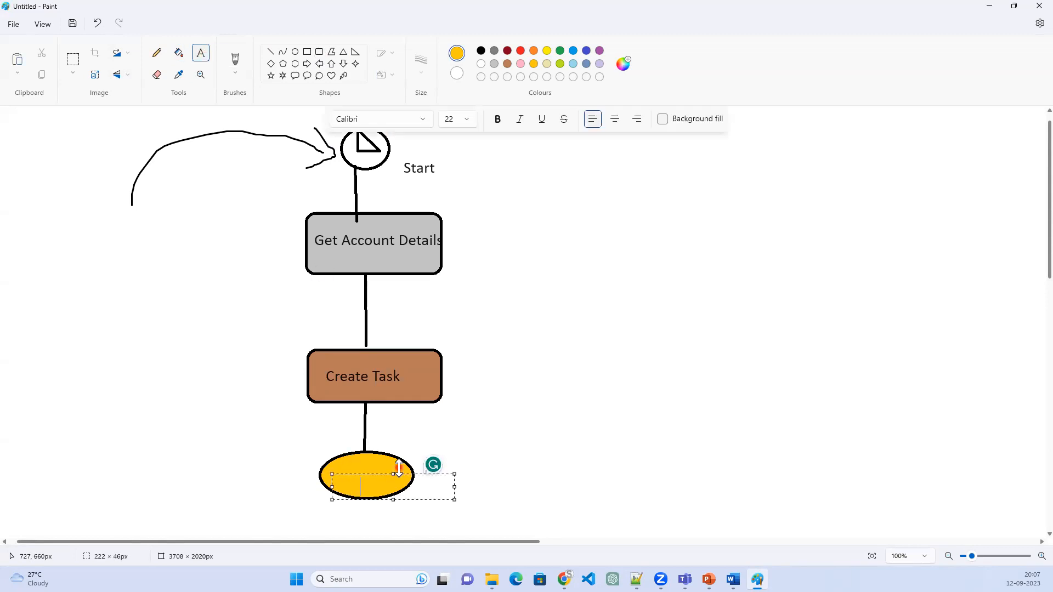
{"action": "key", "text": "ctrl+a"}
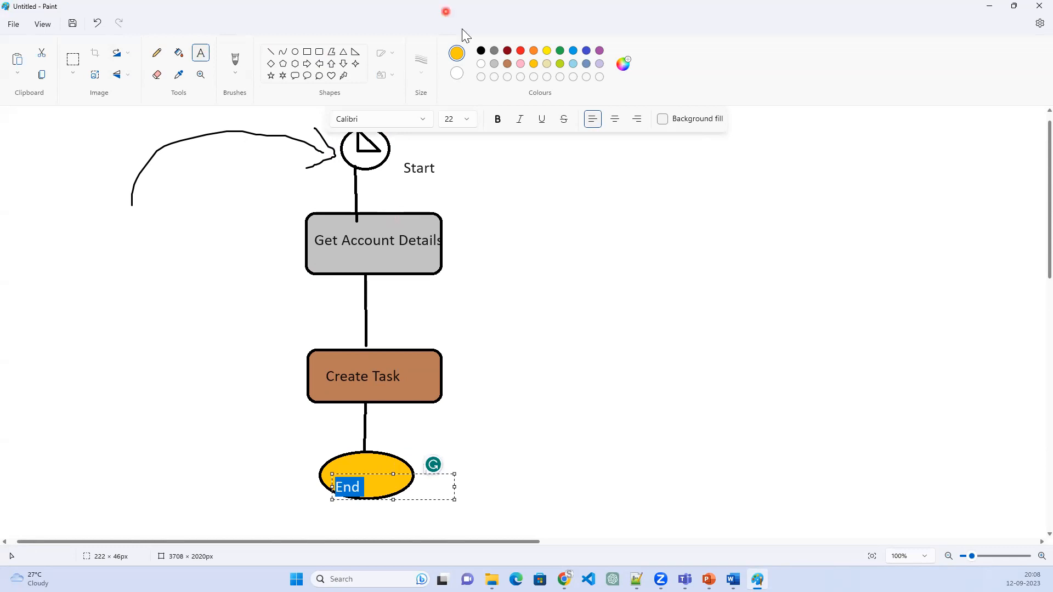
{"action": "left_click", "coordinate": [481, 50]}
{"action": "left_click", "coordinate": [584, 437]}
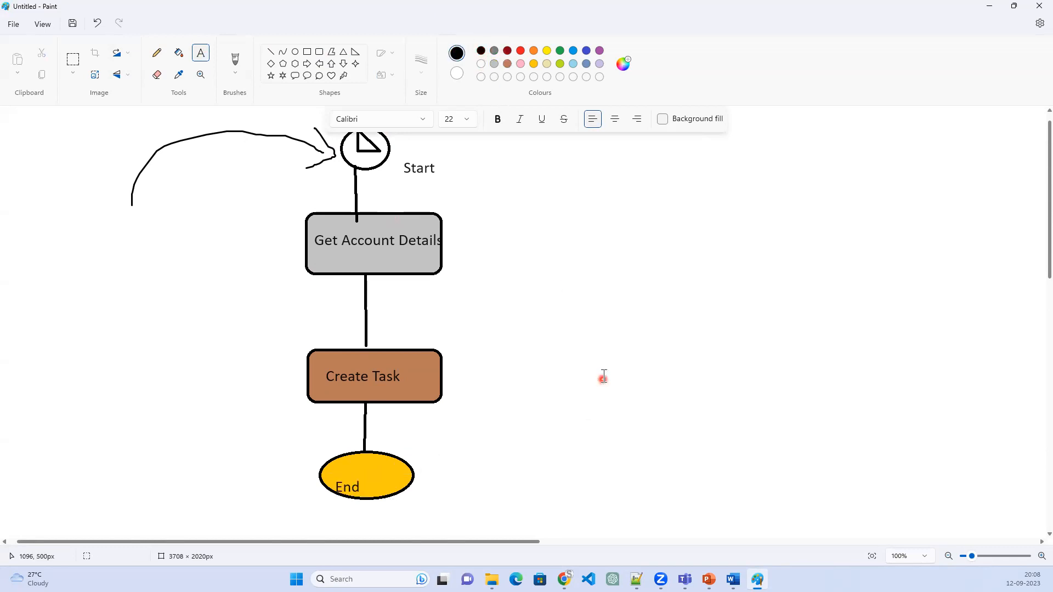
- Switch to Salesforce Flow Builder in the browser and create a new Autolaunched Flow (No Trigger)
{"action": "left_click", "coordinate": [574, 402]}
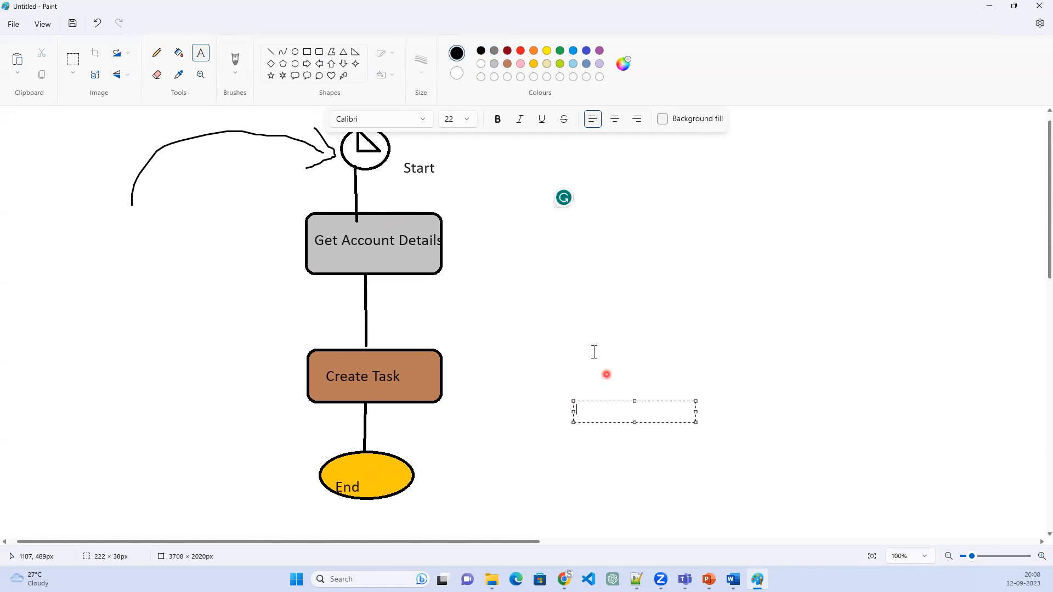
{"action": "scroll", "coordinate": [446, 218], "scroll_direction": "up", "scroll_amount": 1}
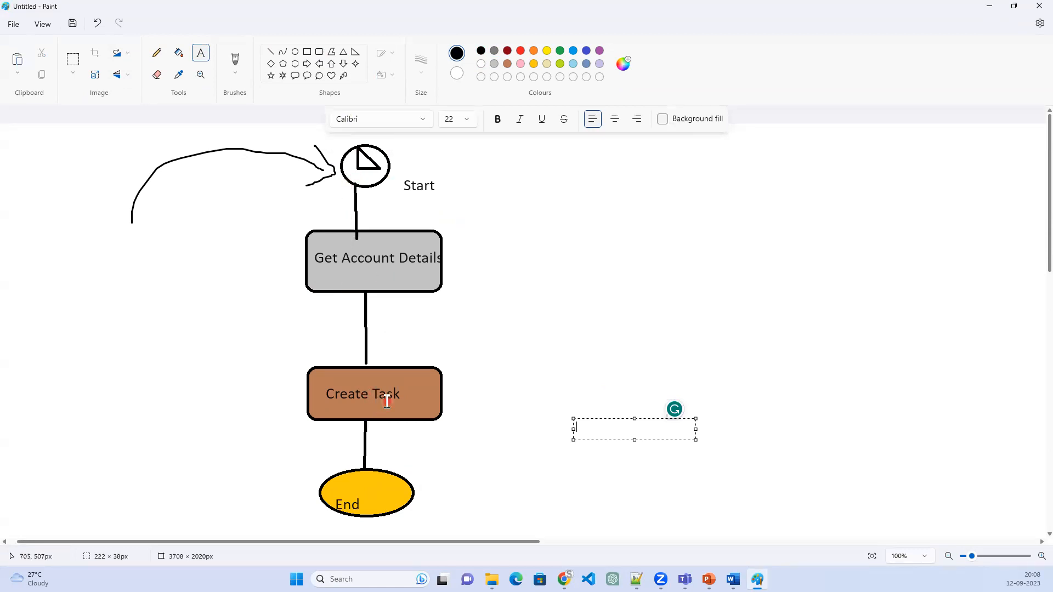
{"action": "left_click", "coordinate": [989, 8]}
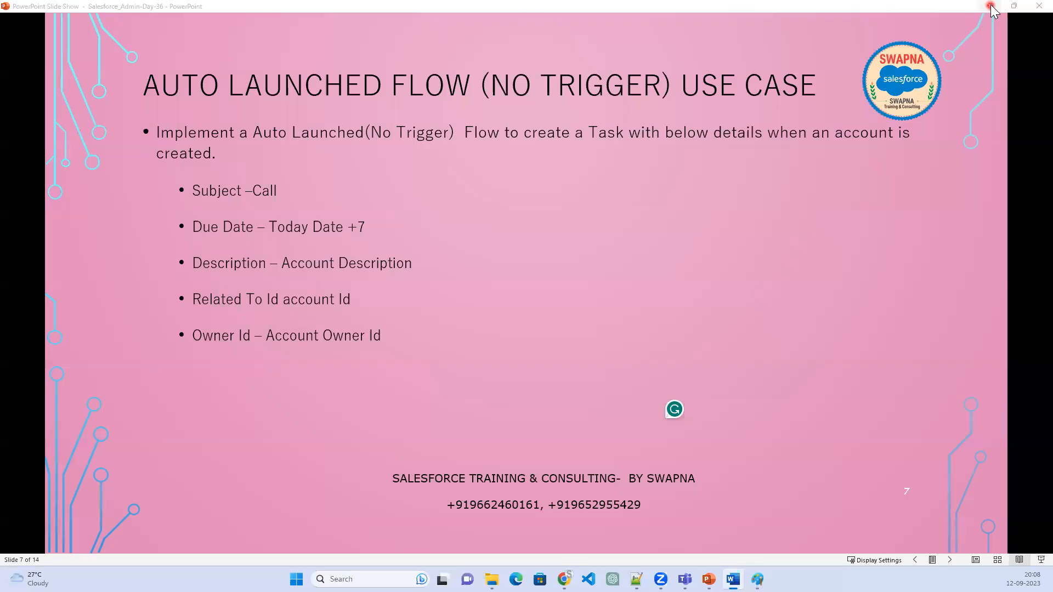
{"action": "left_click", "coordinate": [991, 8]}
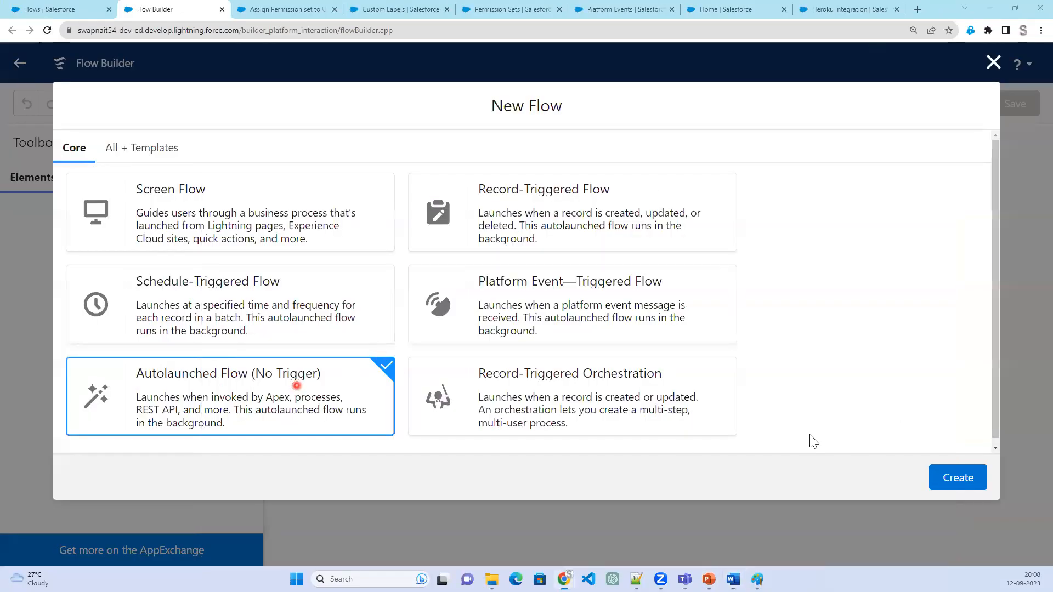
{"action": "left_click", "coordinate": [944, 482]}
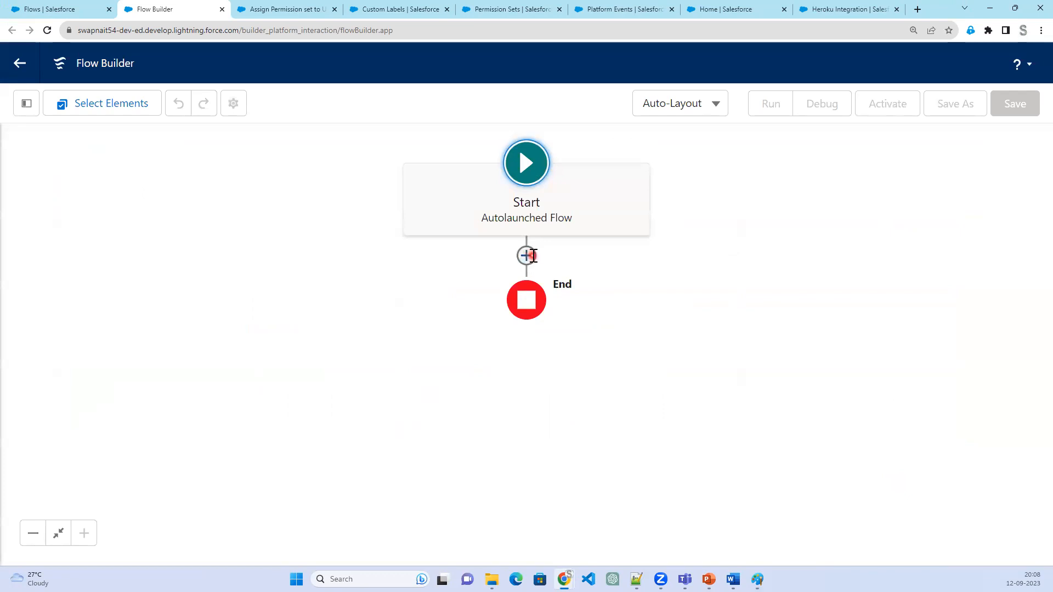
- Add a Get Records element after the flow's Start, checking the diagram in Paint for the element order
{"action": "left_click", "coordinate": [526, 255]}
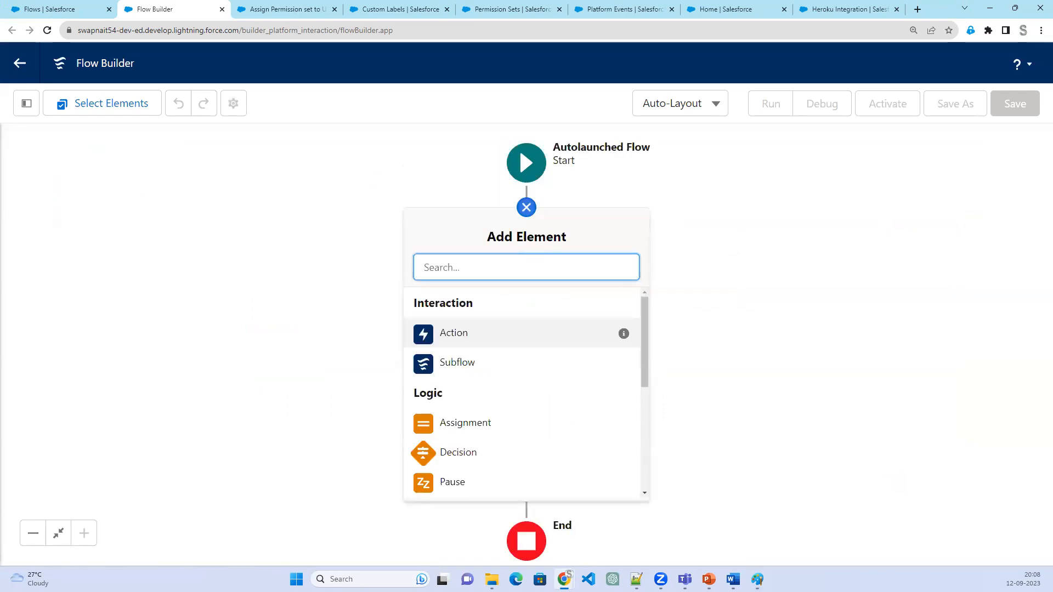
{"action": "scroll", "coordinate": [466, 458], "scroll_direction": "down", "scroll_amount": 2}
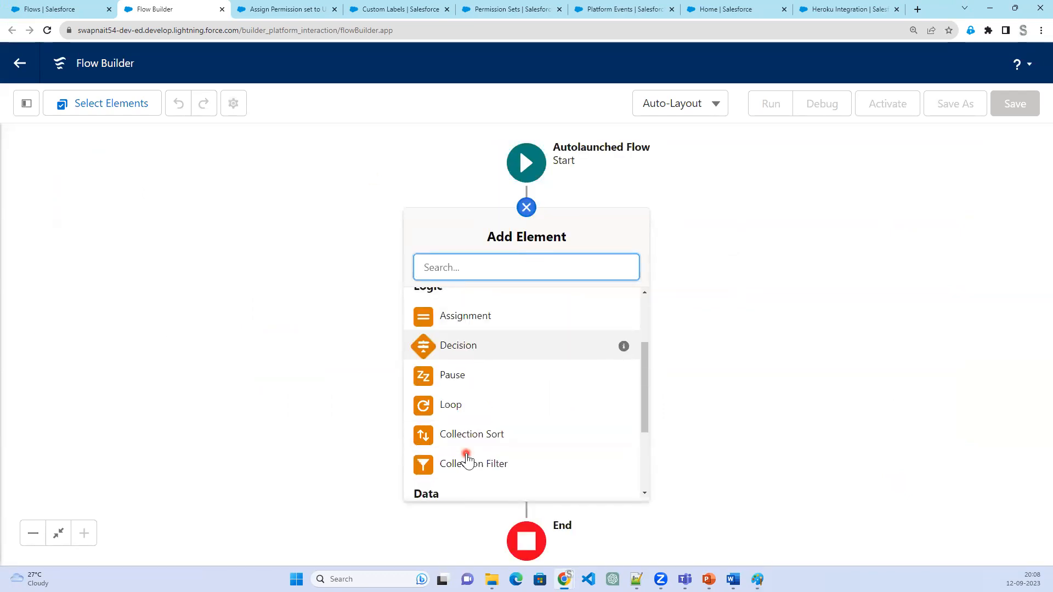
{"action": "scroll", "coordinate": [468, 461], "scroll_direction": "down", "scroll_amount": 2}
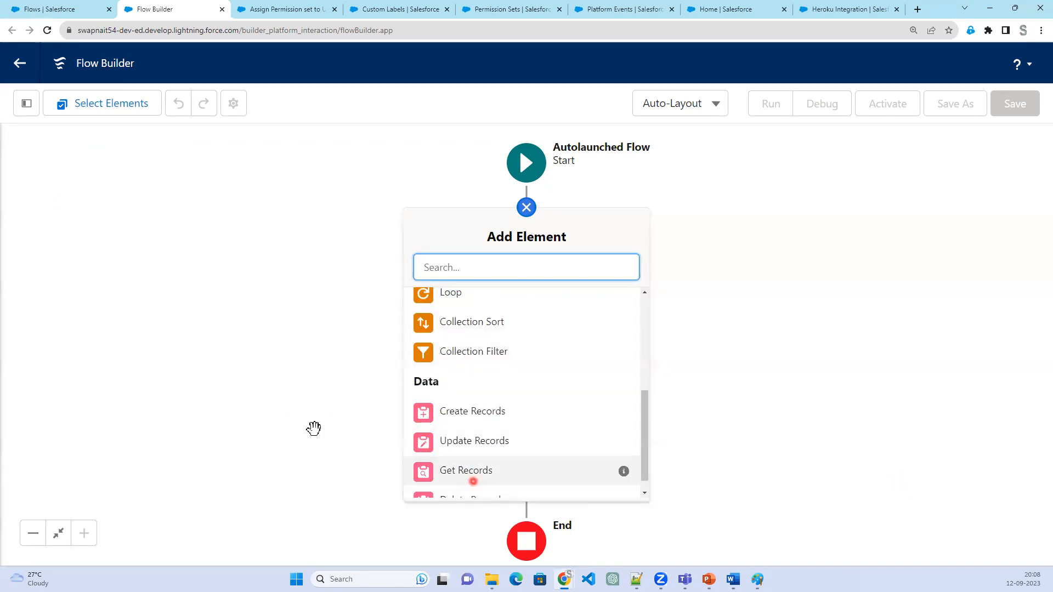
{"action": "scroll", "coordinate": [483, 369], "scroll_direction": "up", "scroll_amount": 4}
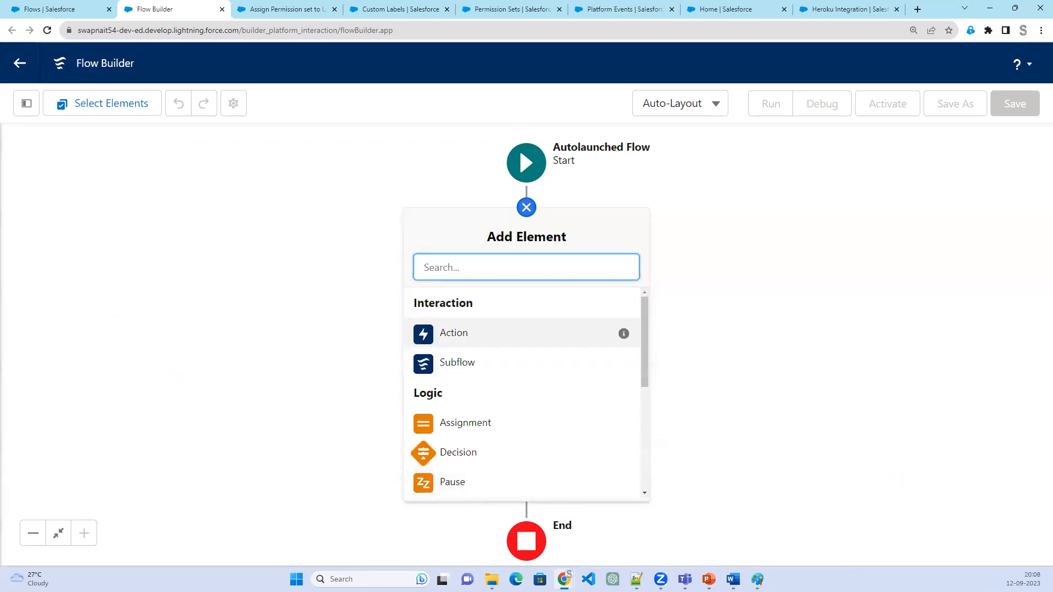
{"action": "key", "text": "alt+Tab"}
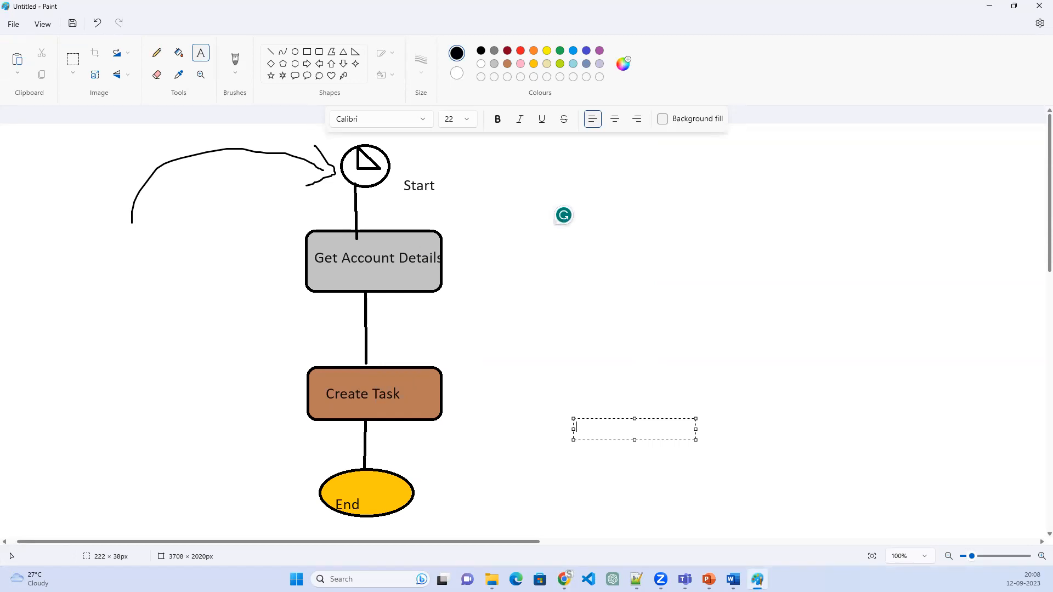
{"action": "left_click", "coordinate": [328, 286]}
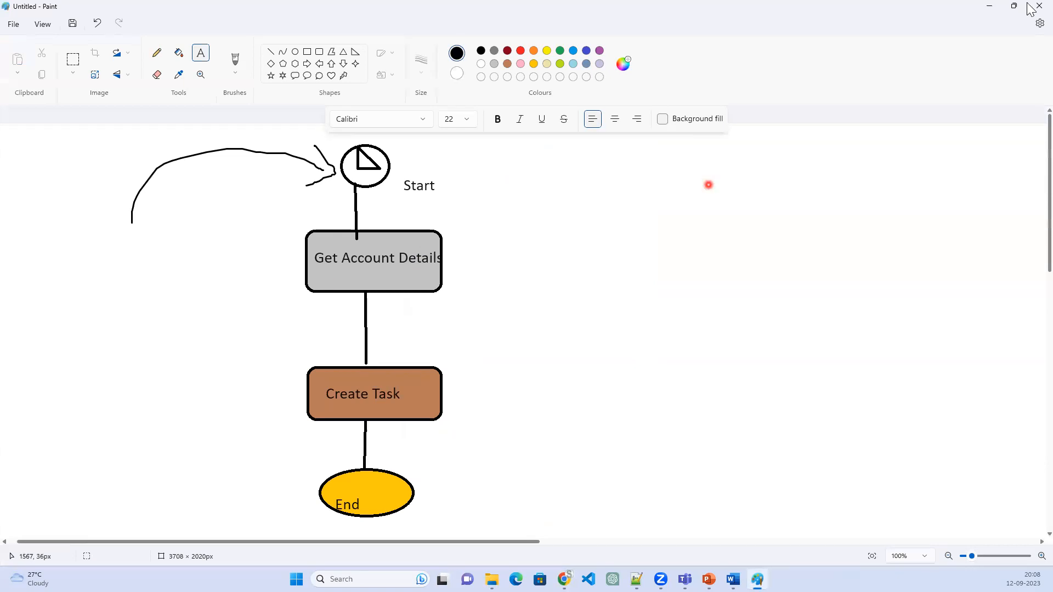
{"action": "left_click", "coordinate": [988, 6]}
{"action": "scroll", "coordinate": [515, 456], "scroll_direction": "down", "scroll_amount": 4}
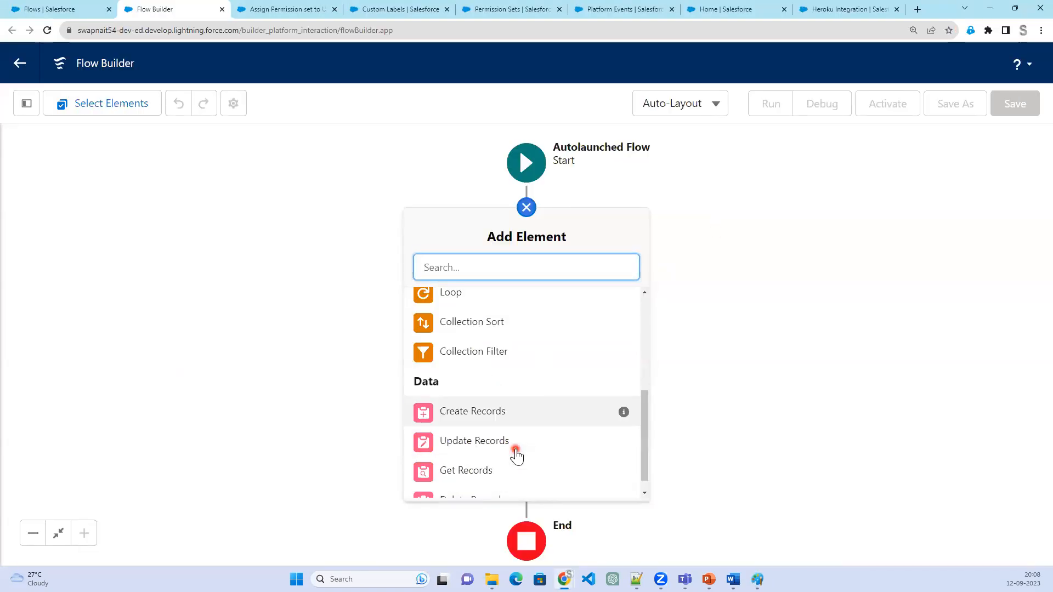
{"action": "left_click", "coordinate": [505, 475]}
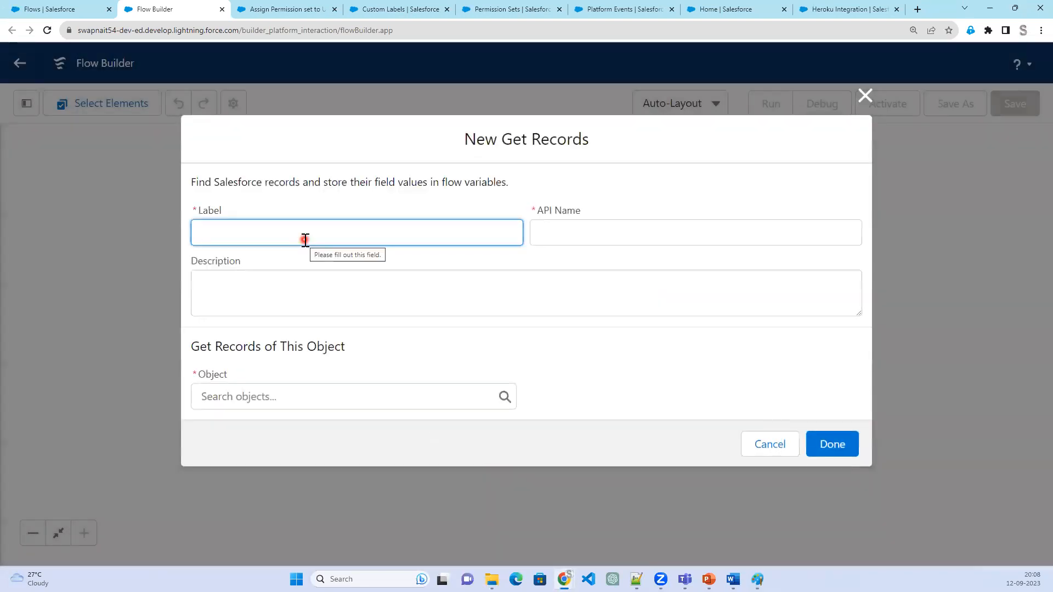
- Label the Get Records element "Get Account Details" and set its object to Client (Account)
{"action": "type", "text": "Get Account Details"}
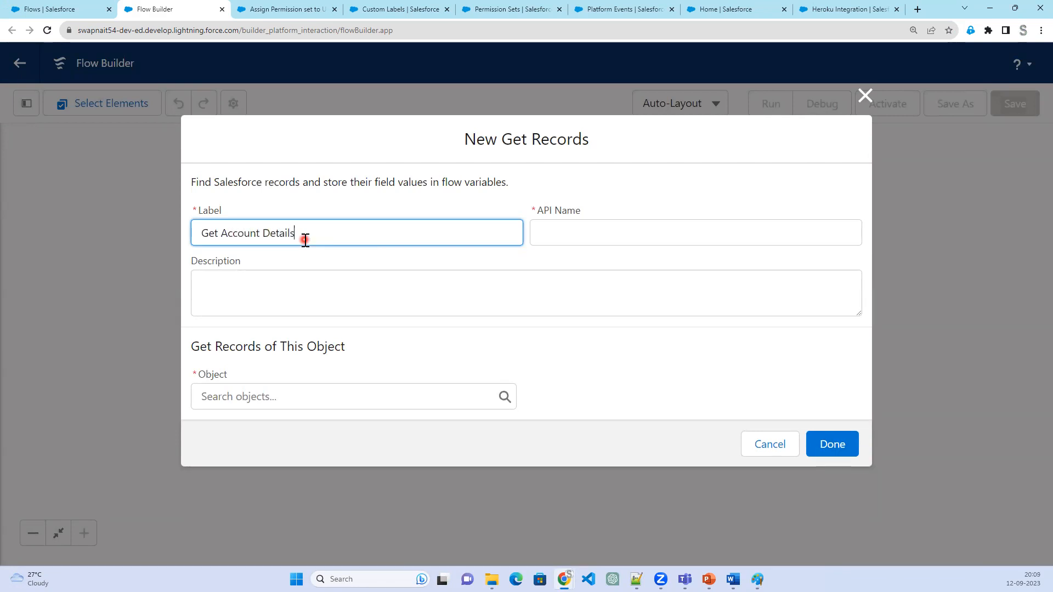
{"action": "key", "text": "Tab"}
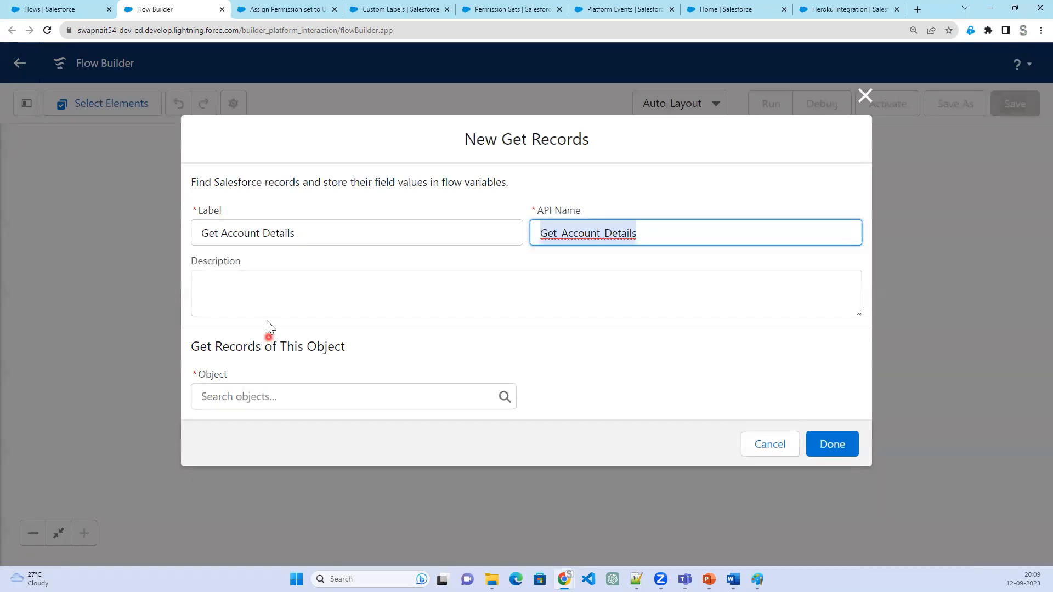
{"action": "left_click", "coordinate": [256, 391]}
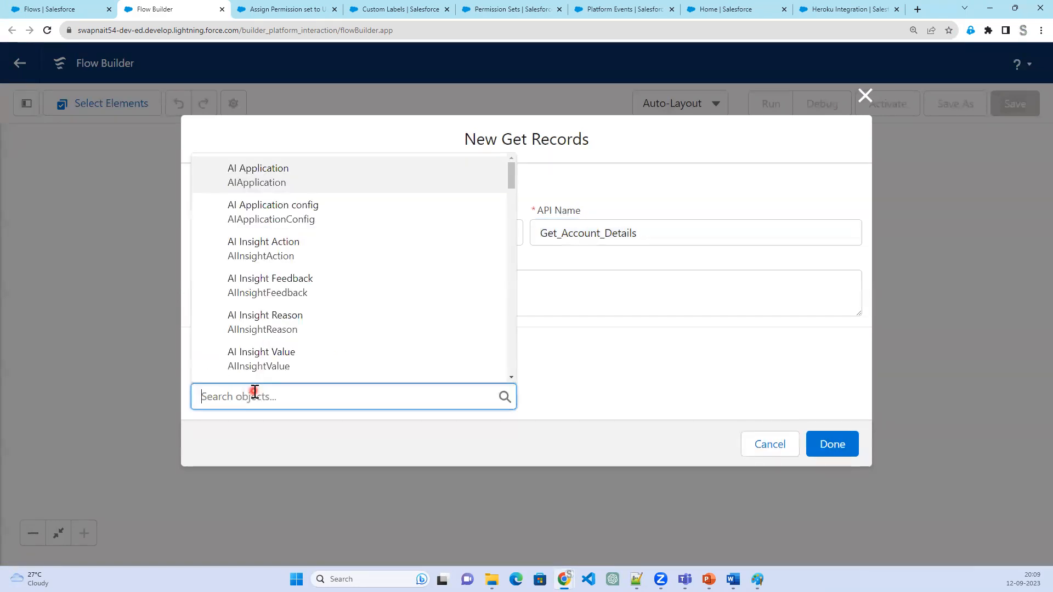
{"action": "type", "text": "Acc"}
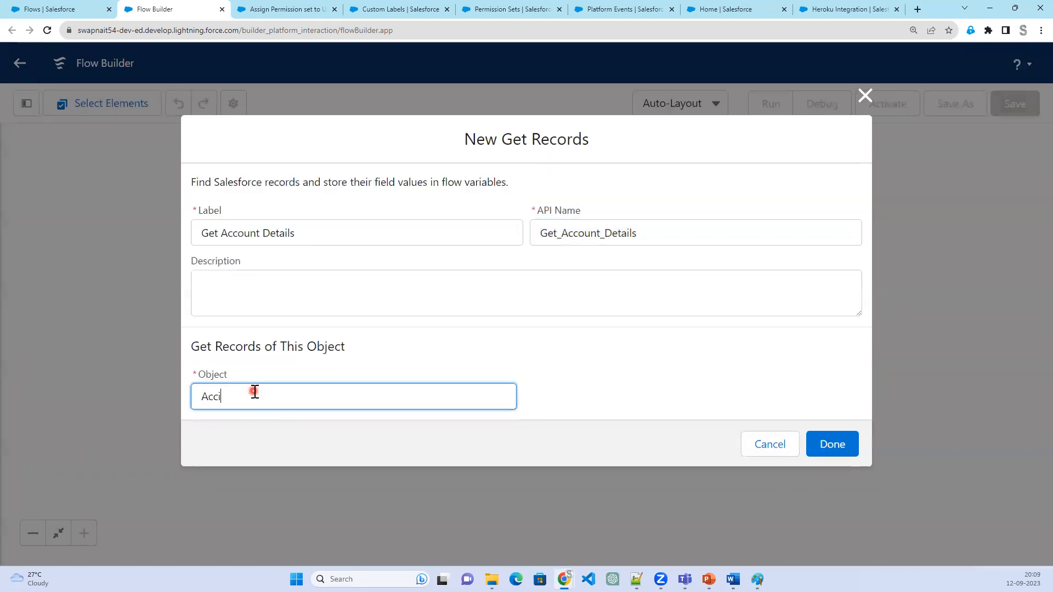
{"action": "type", "text": "ount"}
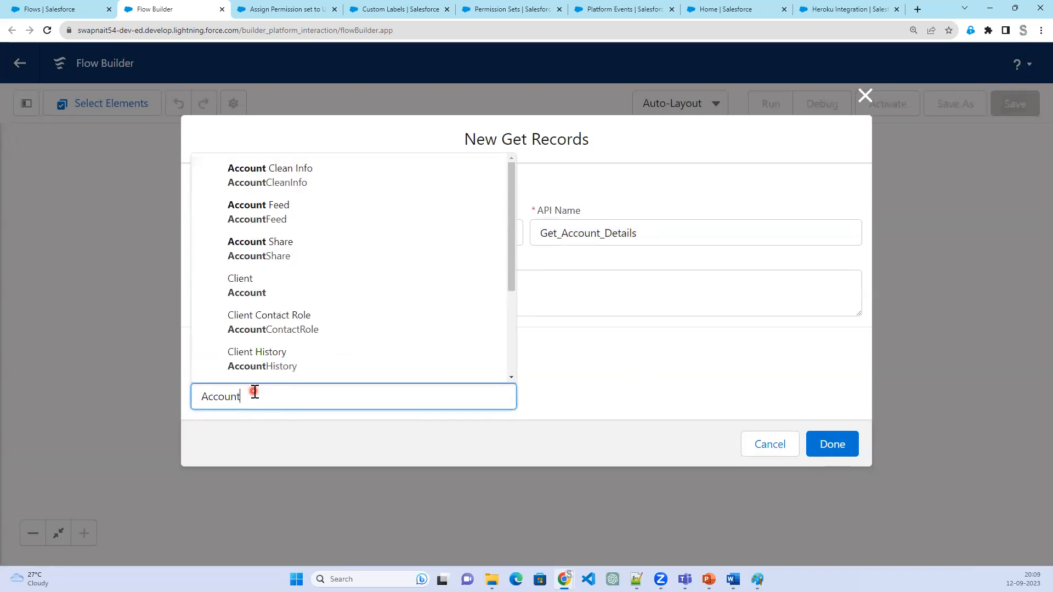
{"action": "left_click", "coordinate": [222, 282]}
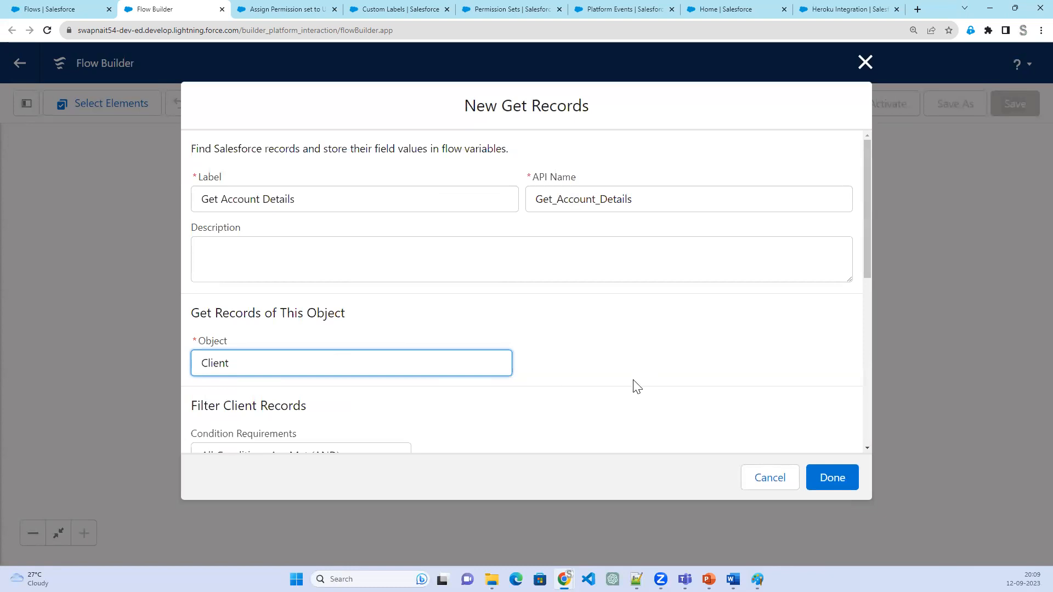
- Set the filter condition for the Client records to the Id field with the Equals operator
{"action": "scroll", "coordinate": [648, 378], "scroll_direction": "down", "scroll_amount": 2}
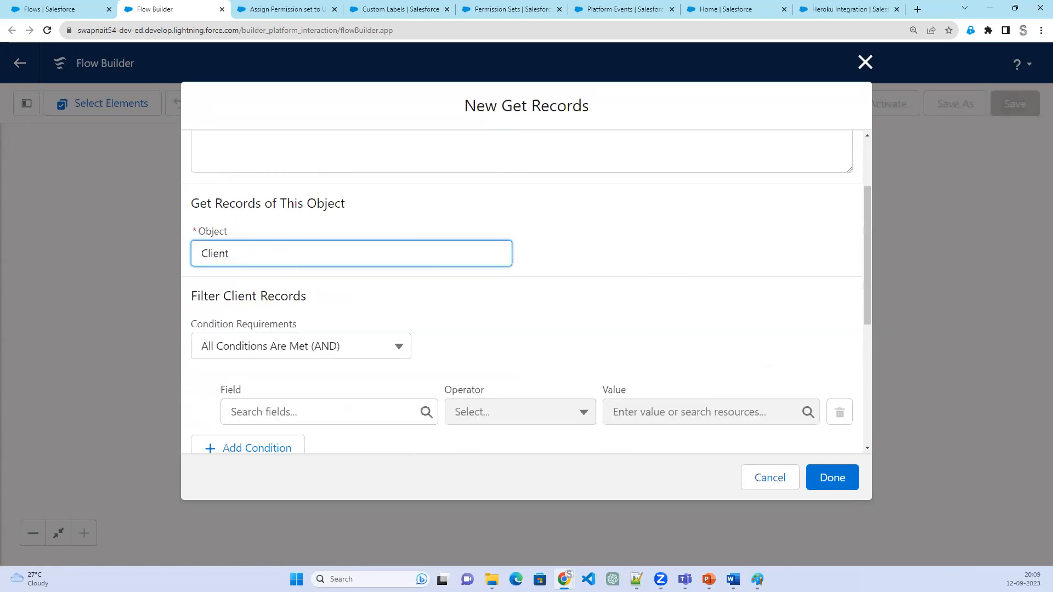
{"action": "left_click", "coordinate": [360, 407]}
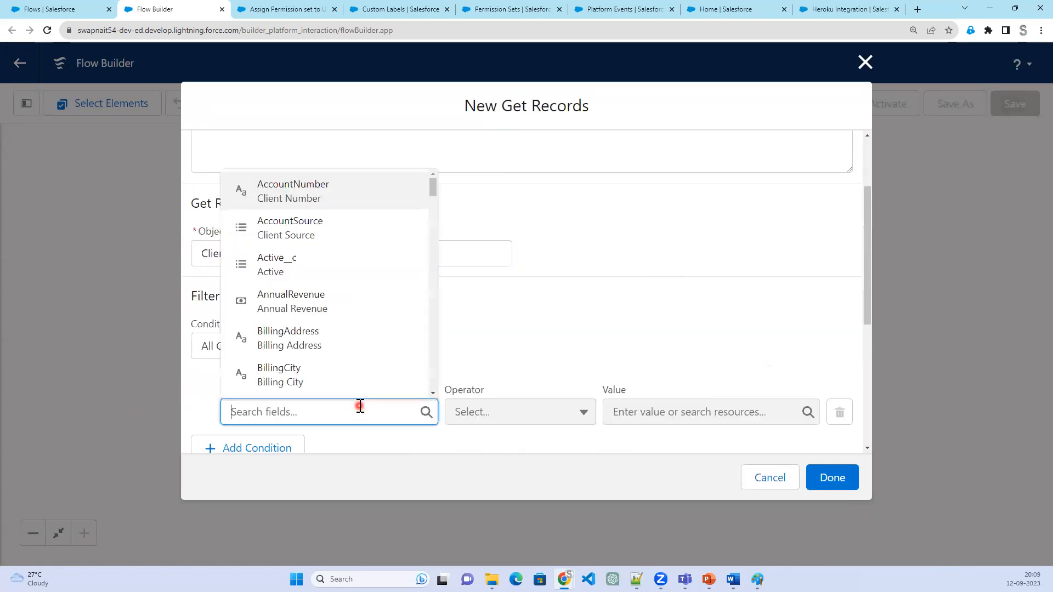
{"action": "type", "text": "Id"}
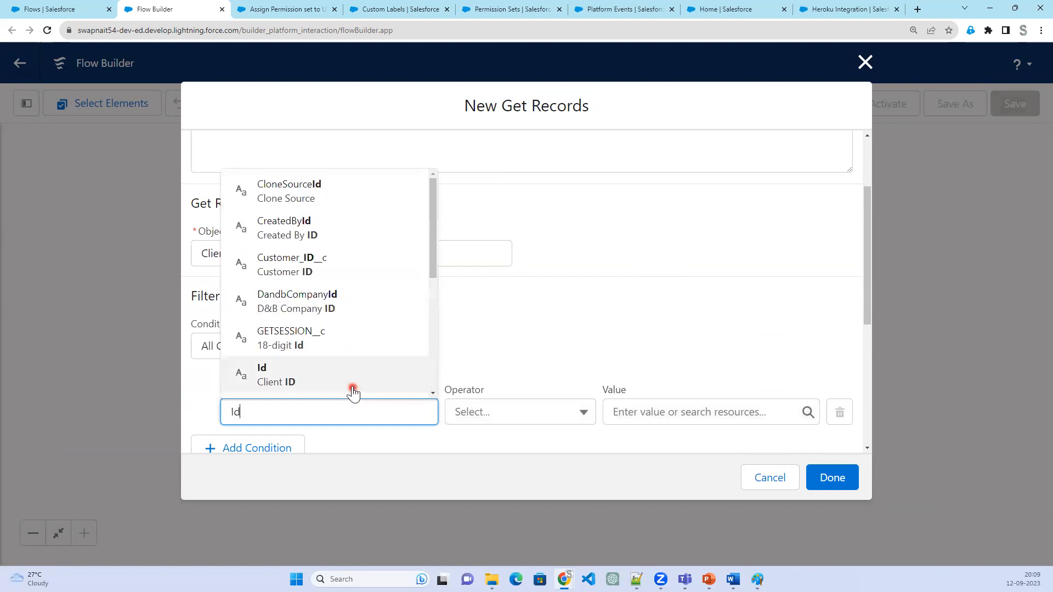
{"action": "left_click", "coordinate": [352, 386]}
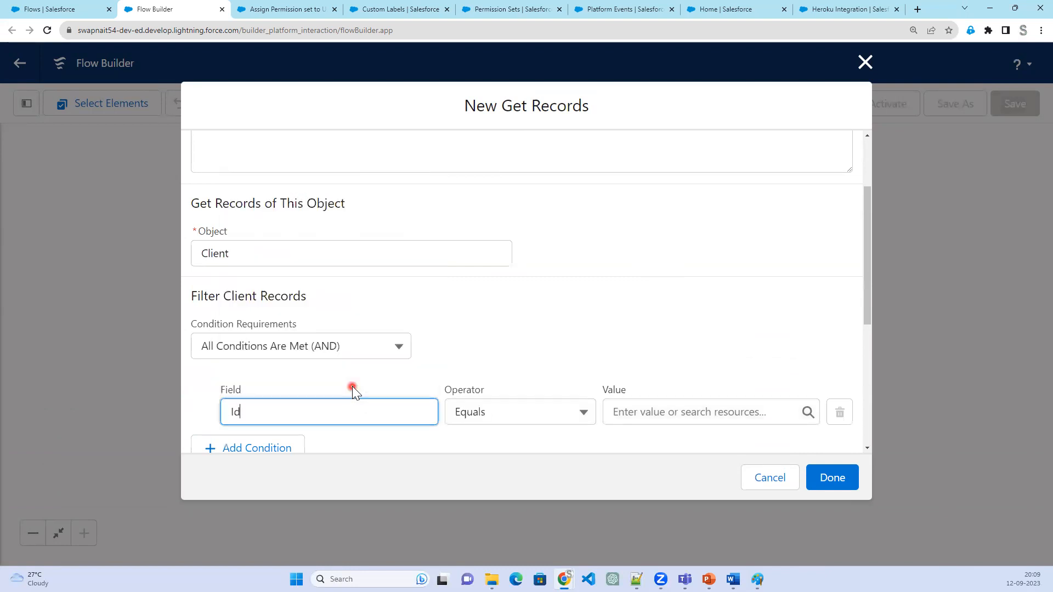
- Start a new Variable resource as the value of the Id filter condition
{"action": "left_click", "coordinate": [653, 412]}
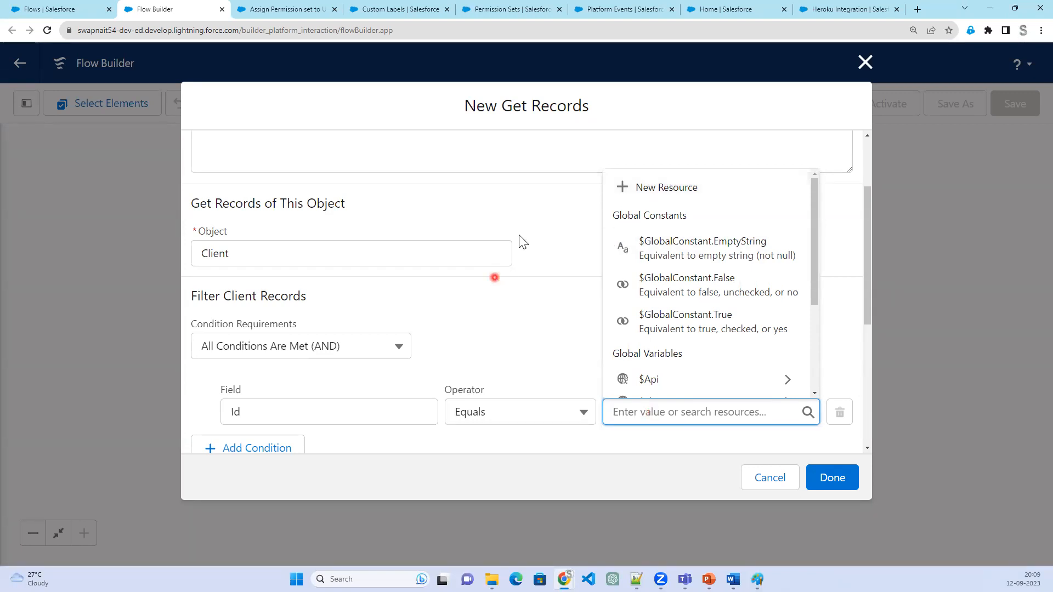
{"action": "left_click", "coordinate": [678, 188]}
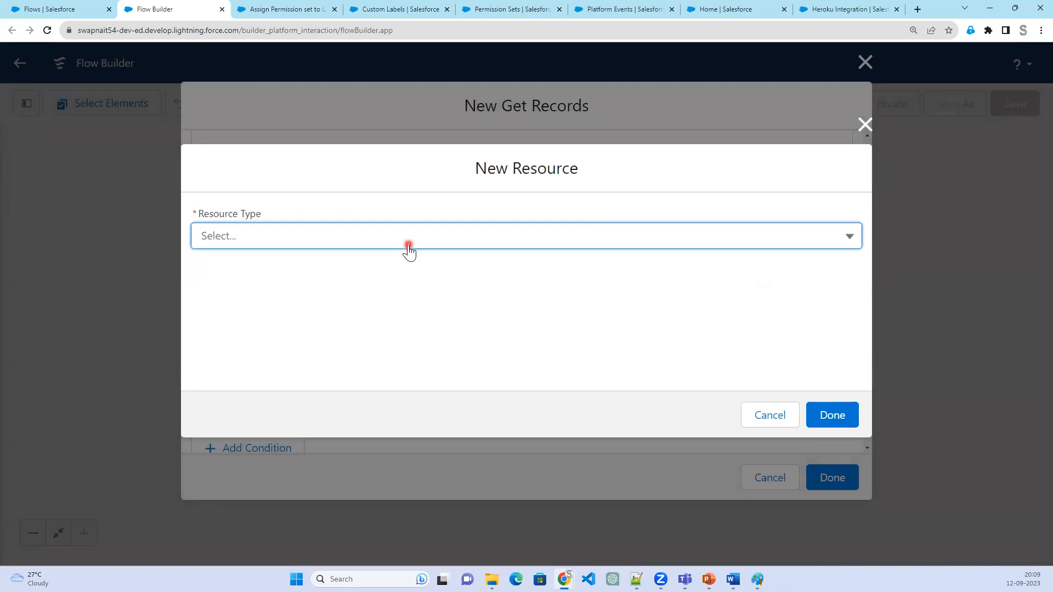
{"action": "left_click", "coordinate": [409, 250]}
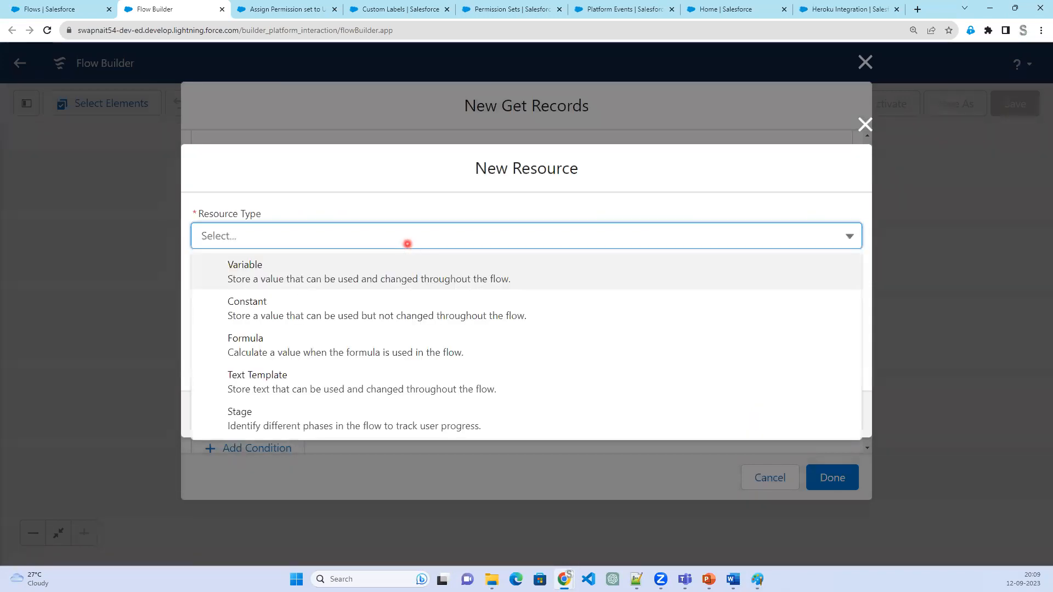
{"action": "left_click", "coordinate": [423, 278]}
{"action": "left_click", "coordinate": [389, 268]}
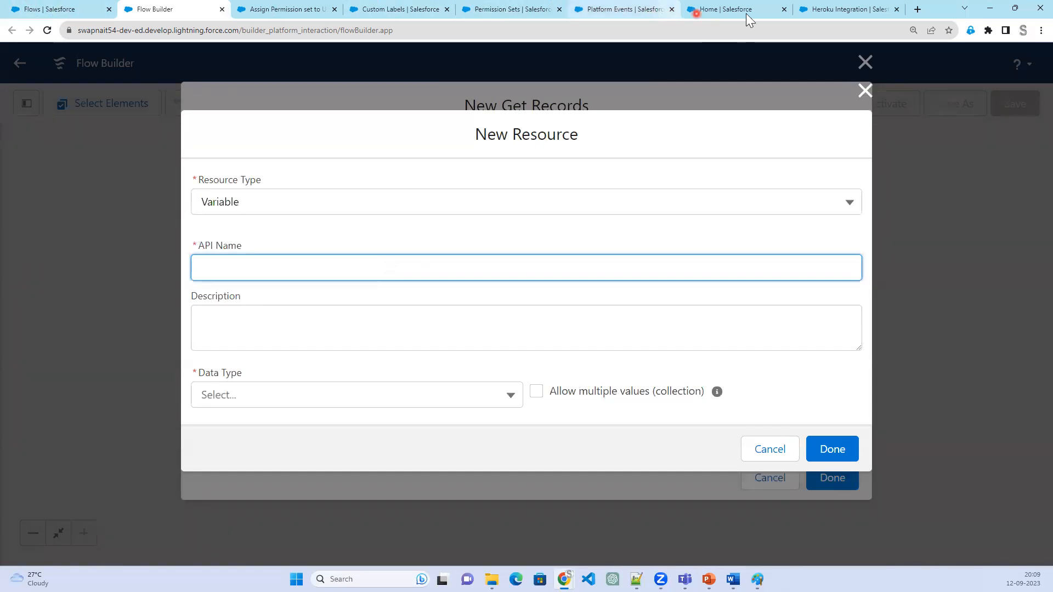
- Examine the record ID in the address of the Heroku Integration group page and return to the flow's new resource
{"action": "left_click", "coordinate": [828, 12]}
{"action": "left_click_drag", "start_coordinate": [316, 30], "coordinate": [464, 28]}
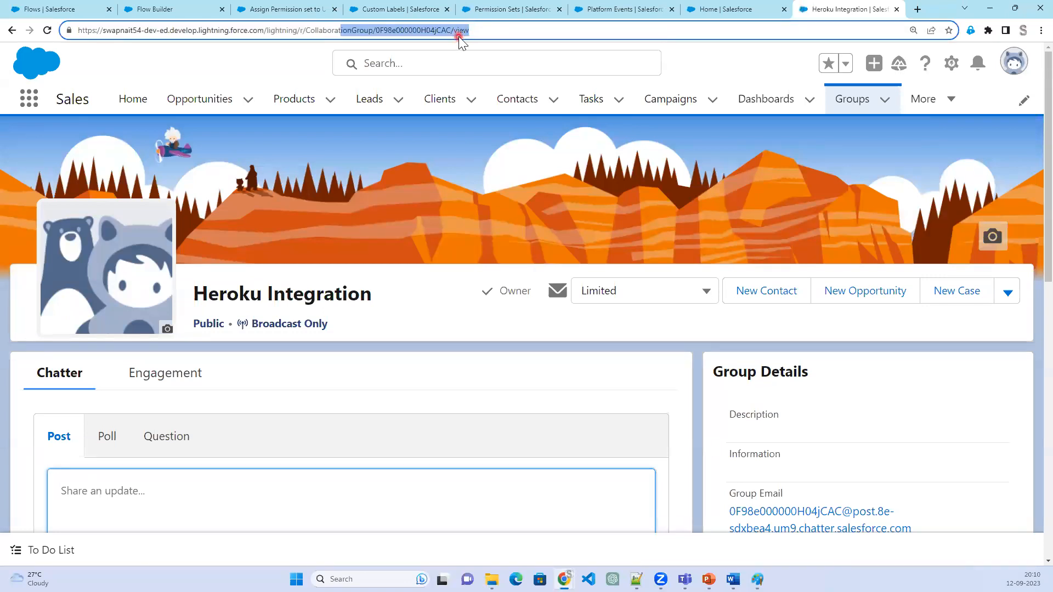
{"action": "left_click", "coordinate": [172, 8]}
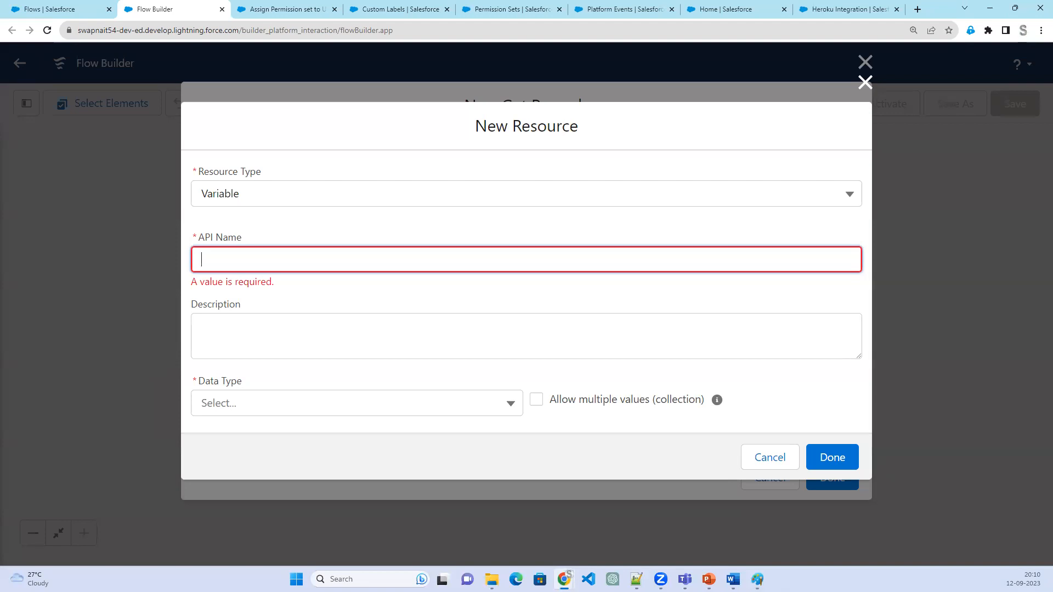
{"action": "mouse_move", "coordinate": [75, 242]}
{"action": "left_mouse_down"}
{"action": "mouse_move", "coordinate": [192, 265]}
{"action": "mouse_move", "coordinate": [184, 279]}
{"action": "left_mouse_up"}
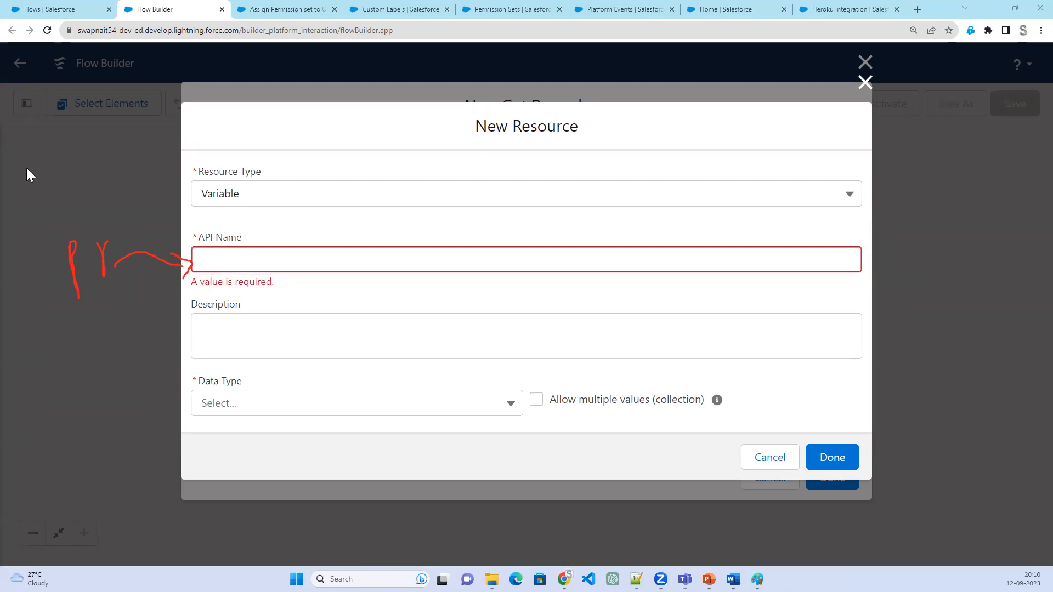
- Give the variable the API name accountId and set its data type to Text
{"action": "left_click", "coordinate": [319, 272]}
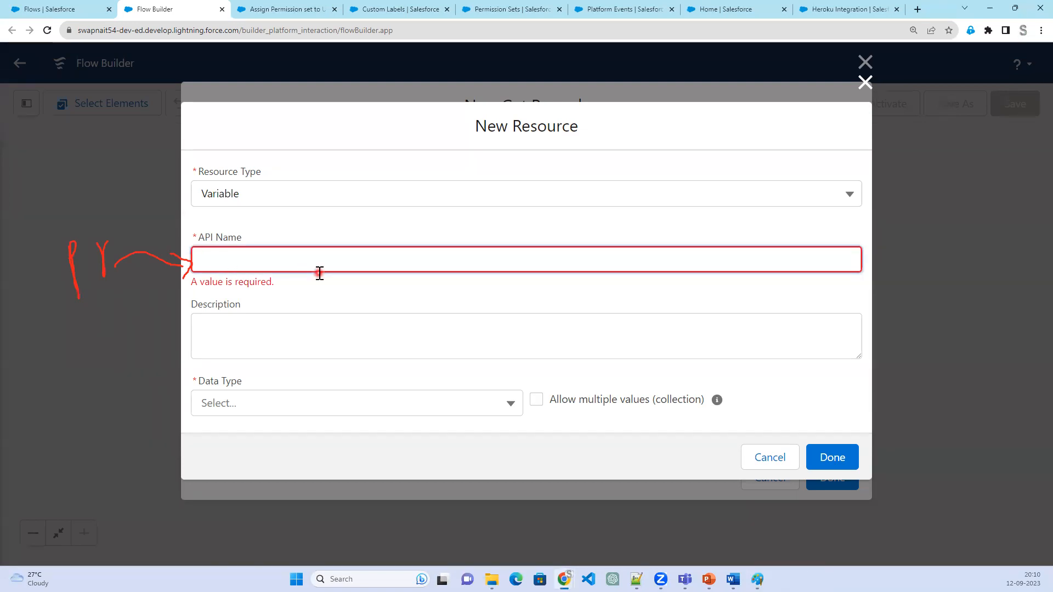
{"action": "type", "text": "accountId"}
{"action": "left_click", "coordinate": [215, 404]}
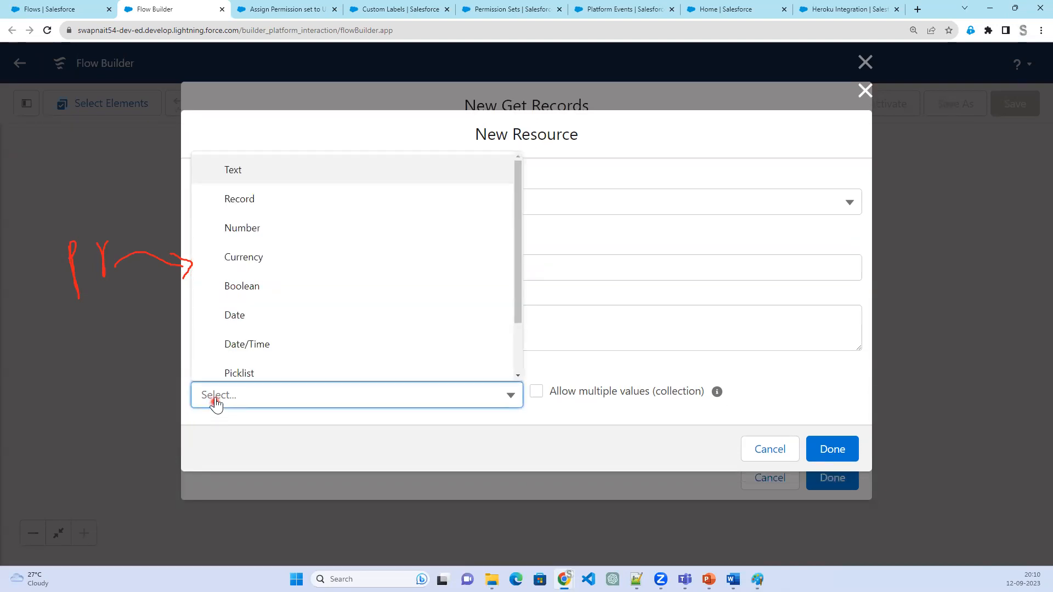
{"action": "scroll", "coordinate": [275, 340], "scroll_direction": "down", "scroll_amount": 1}
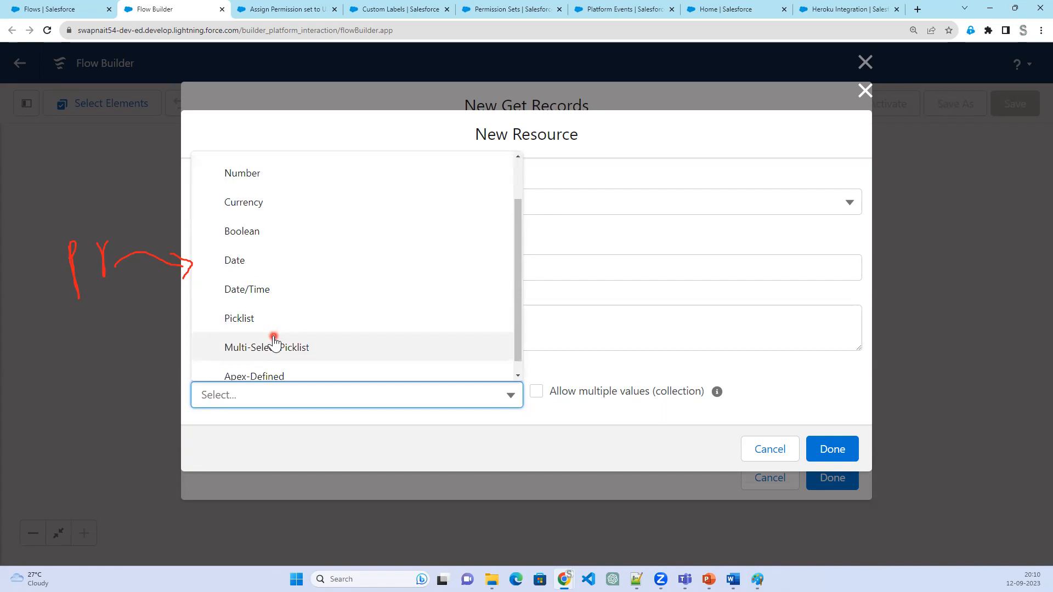
{"action": "scroll", "coordinate": [274, 342], "scroll_direction": "down", "scroll_amount": 1}
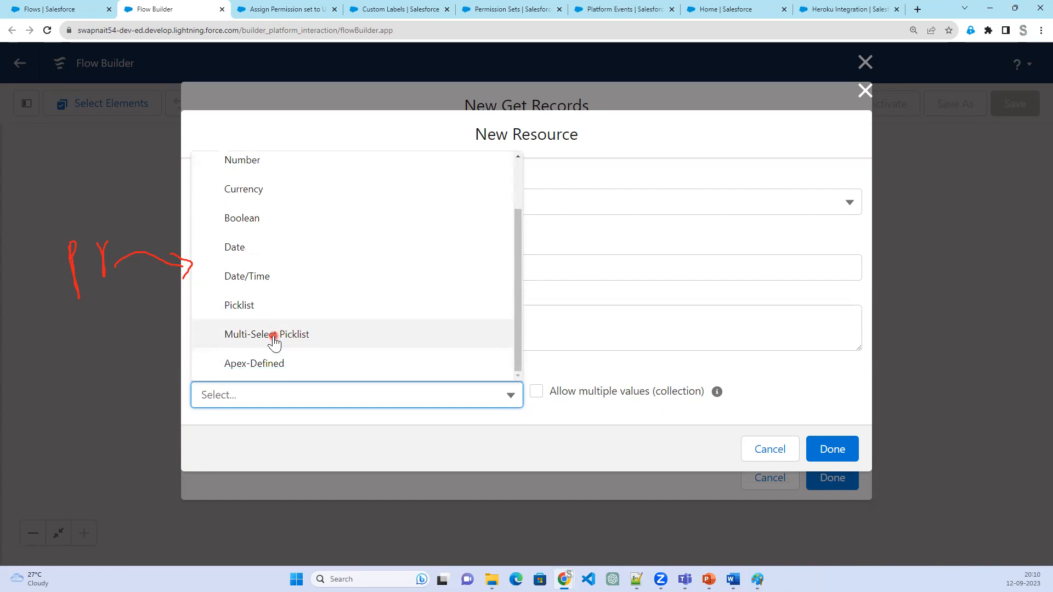
{"action": "scroll", "coordinate": [275, 343], "scroll_direction": "up", "scroll_amount": 2}
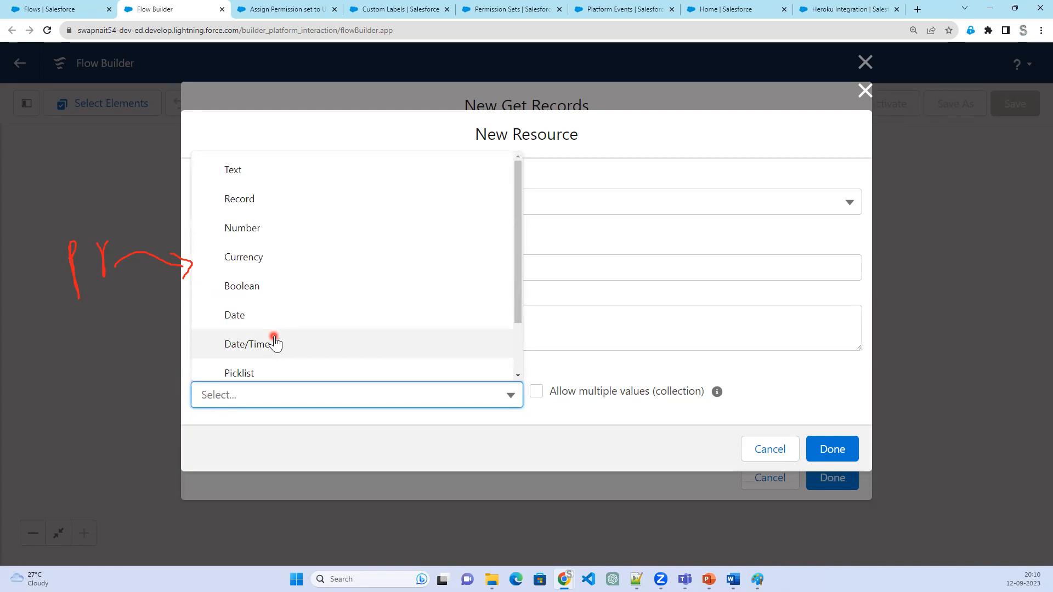
{"action": "scroll", "coordinate": [274, 342], "scroll_direction": "down", "scroll_amount": 3}
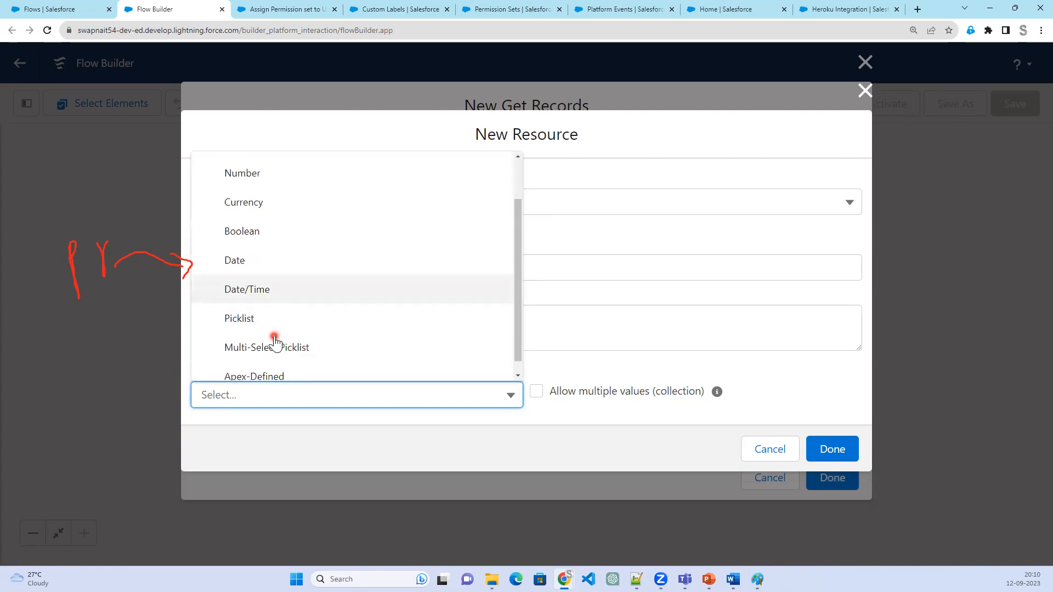
{"action": "scroll", "coordinate": [276, 342], "scroll_direction": "up", "scroll_amount": 3}
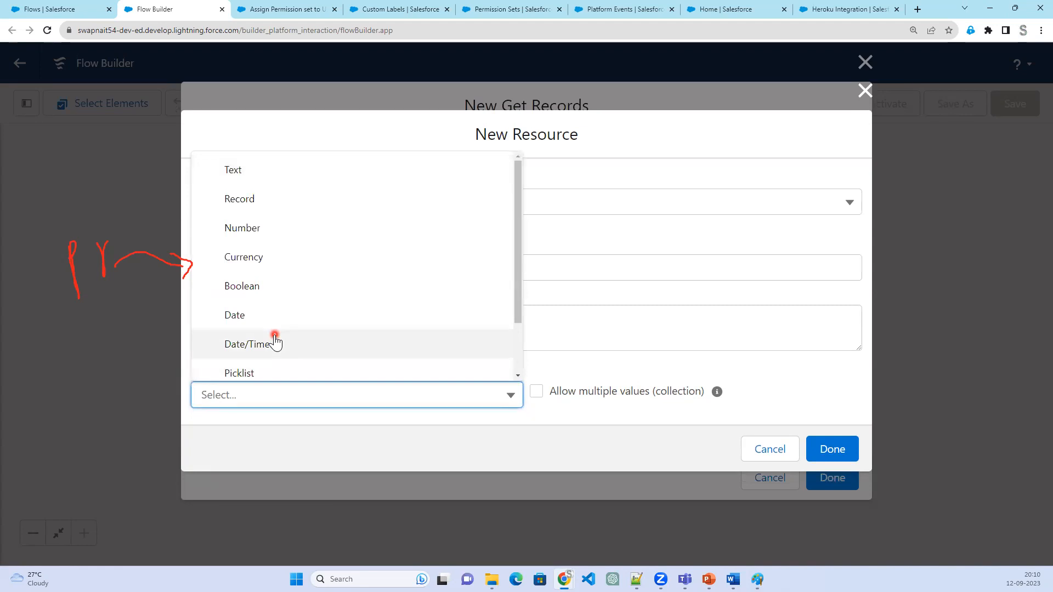
{"action": "left_click", "coordinate": [271, 172]}
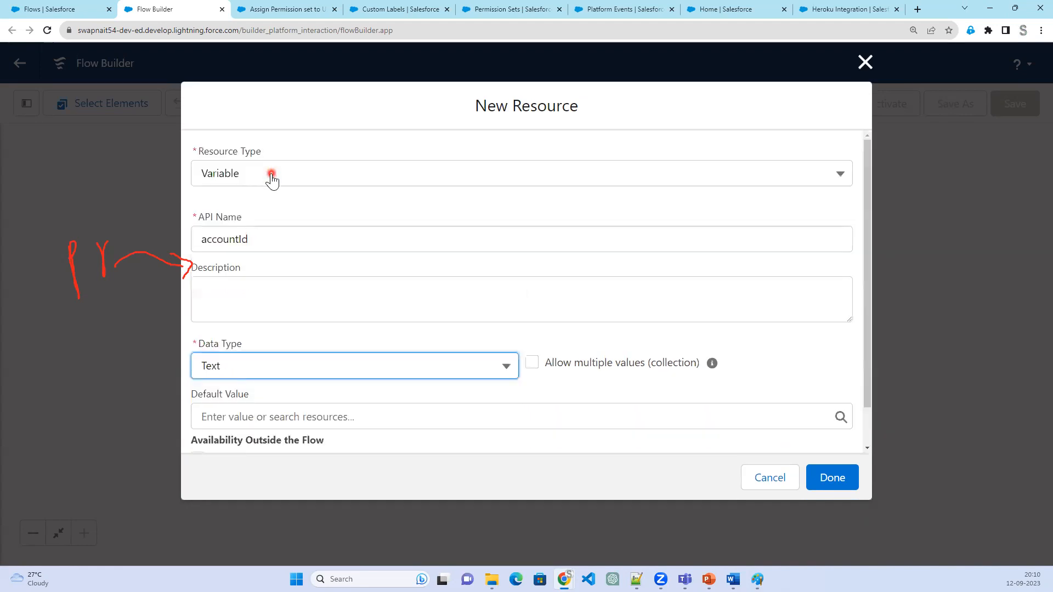
- Save the accountId variable as the Id condition's value and finish the Get Account Details element
{"action": "scroll", "coordinate": [357, 391], "scroll_direction": "down", "scroll_amount": 1}
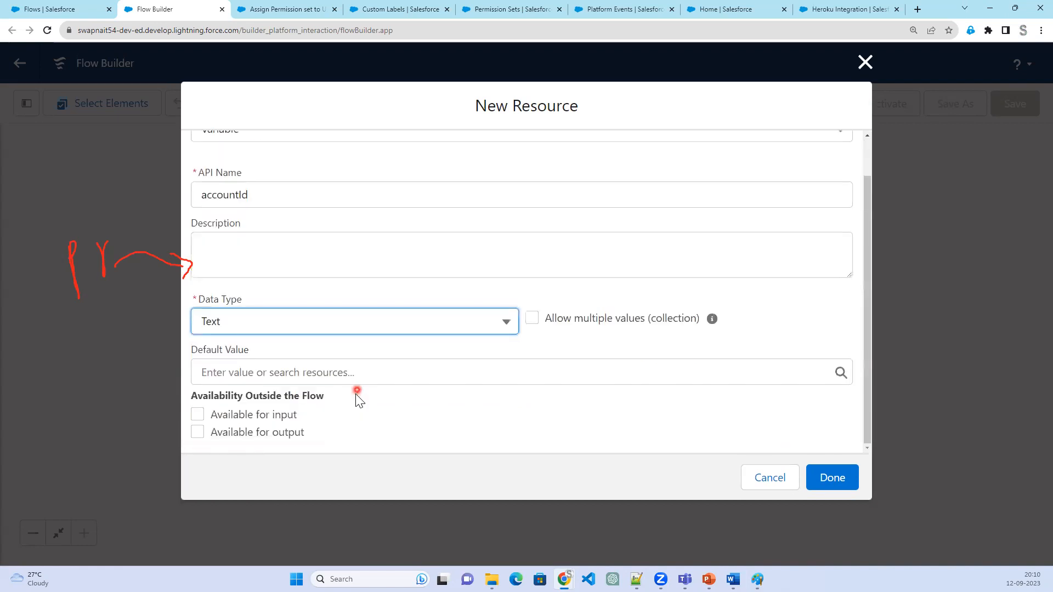
{"action": "left_click", "coordinate": [251, 414]}
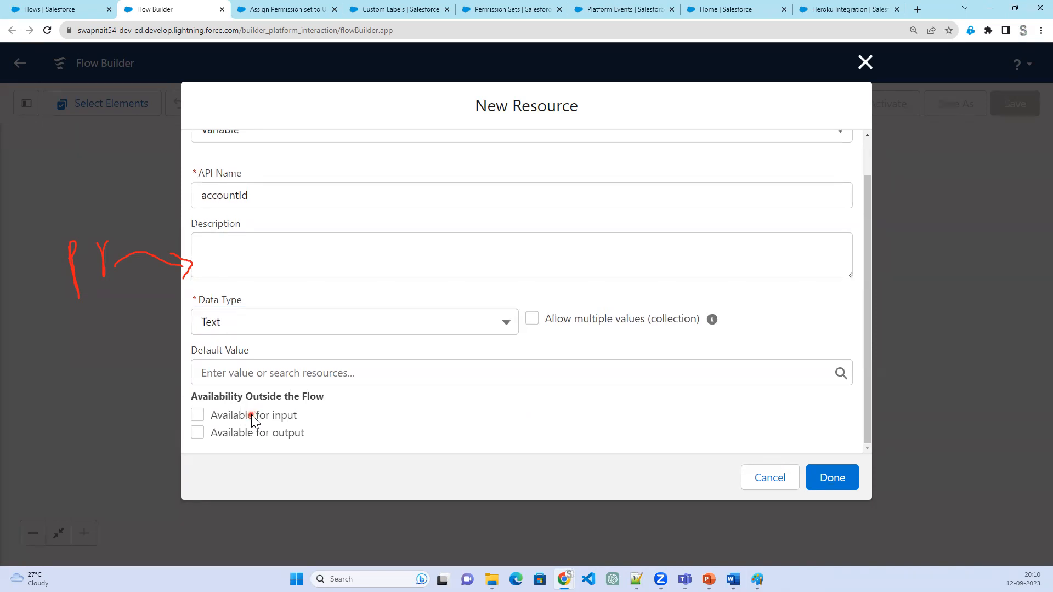
{"action": "left_click", "coordinate": [830, 483]}
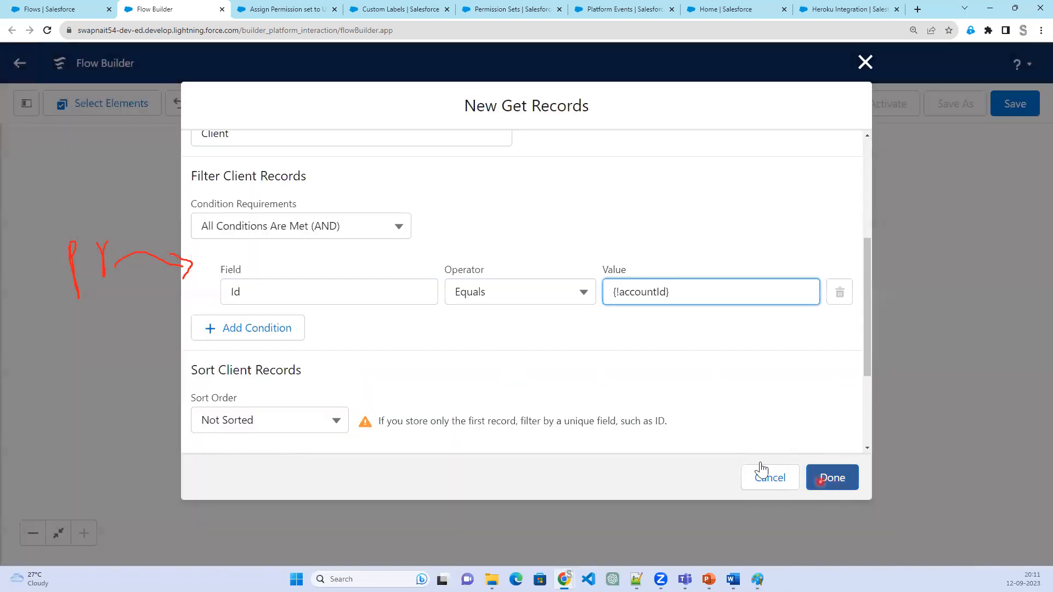
{"action": "left_click", "coordinate": [732, 370]}
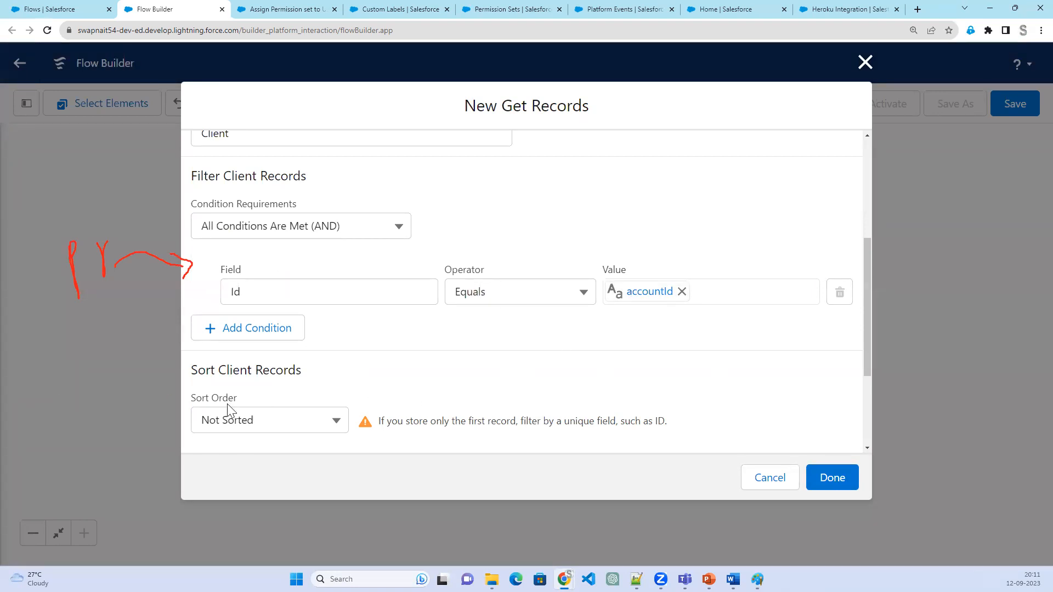
{"action": "scroll", "coordinate": [450, 411], "scroll_direction": "down", "scroll_amount": 3}
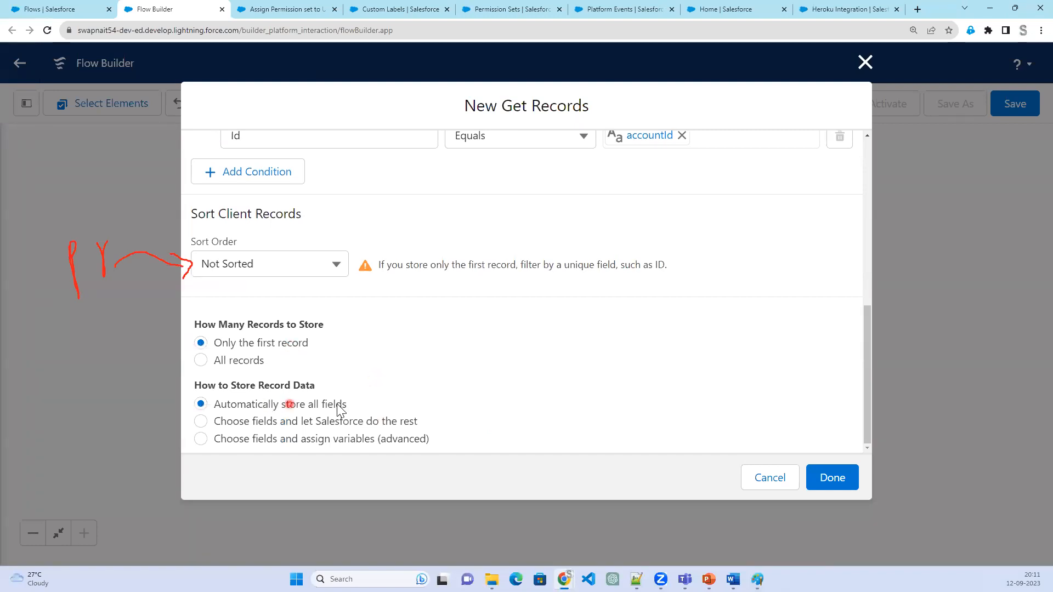
{"action": "left_click", "coordinate": [827, 480]}
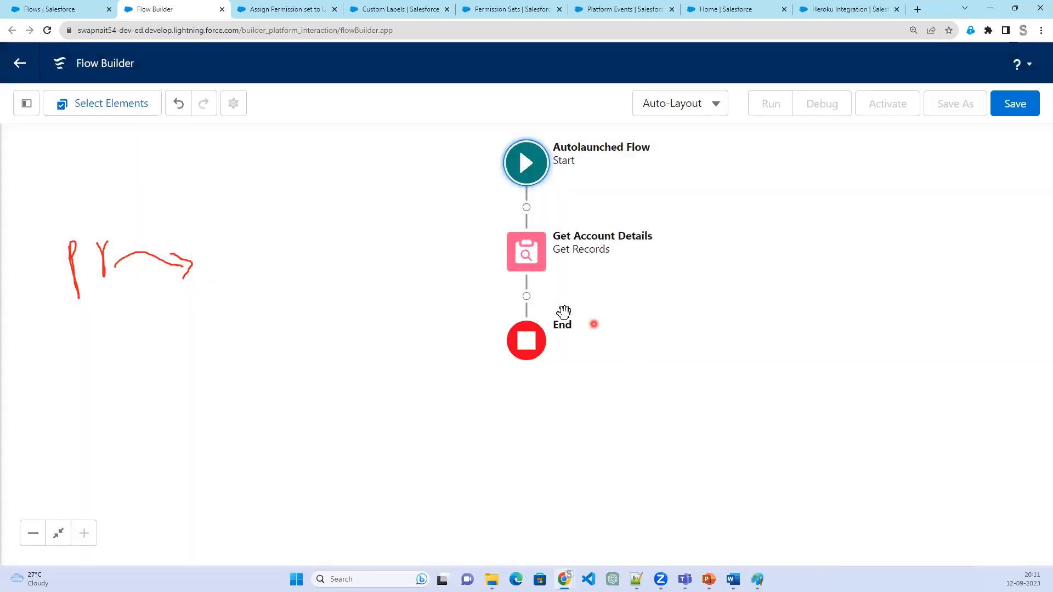
- Open the choice of elements to add after Get Account Details and write the on-screen note "Create Task"
{"action": "left_click", "coordinate": [527, 298]}
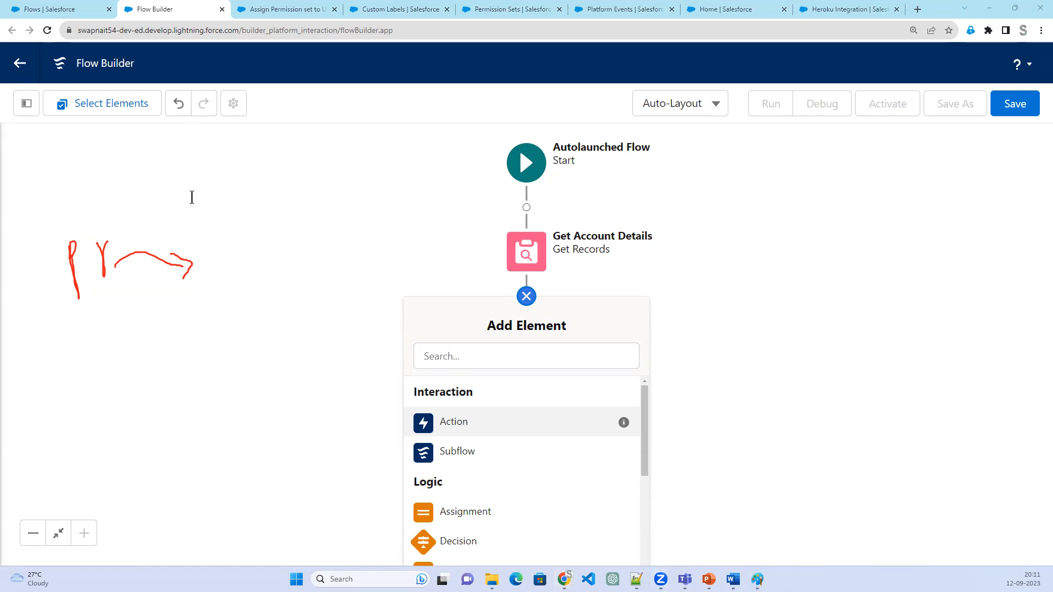
{"action": "left_click", "coordinate": [196, 198]}
{"action": "type", "text": "C"}
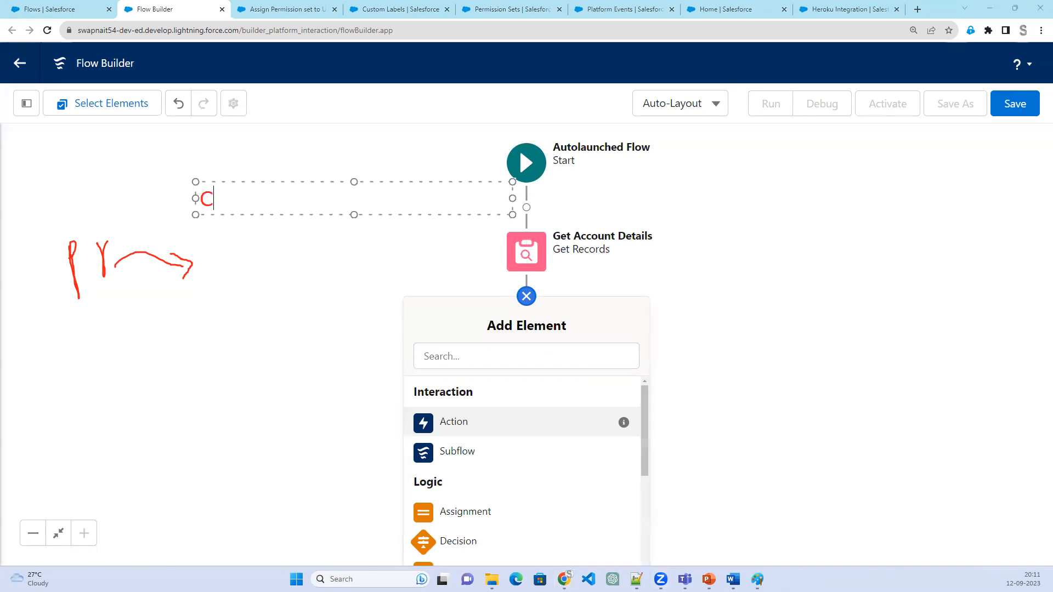
{"action": "type", "text": "reate Task"}
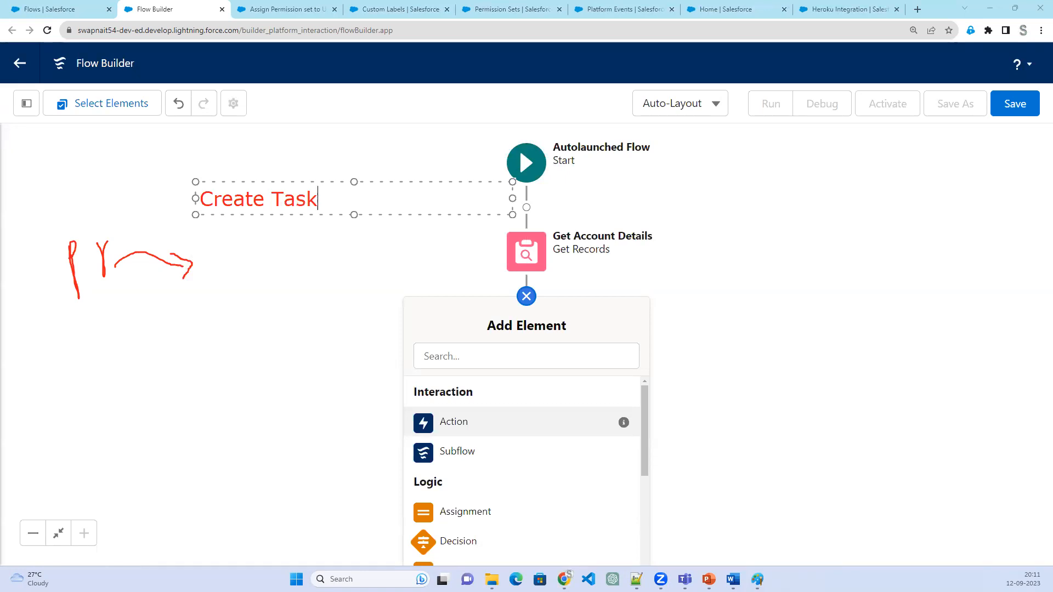
- Review the fields of the New Task form on an existing client record and return to the flow
{"action": "left_click", "coordinate": [860, 12]}
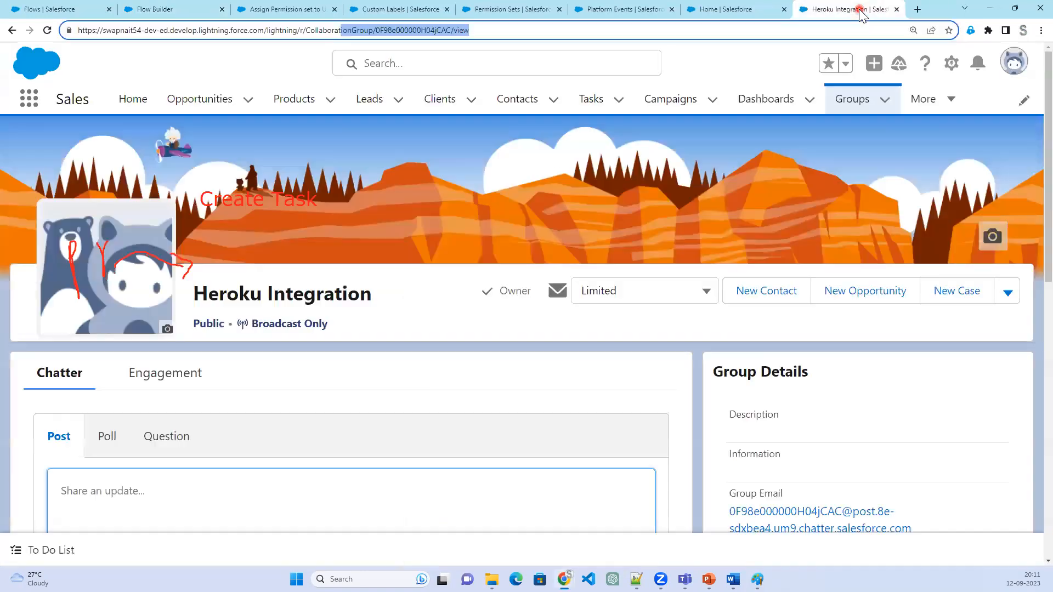
{"action": "left_click", "coordinate": [442, 102]}
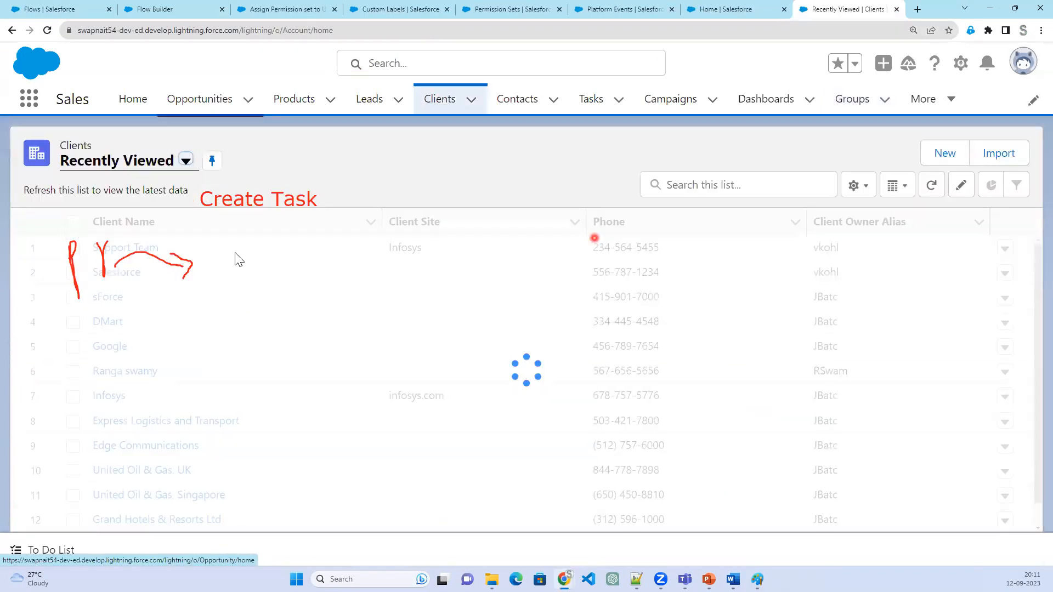
{"action": "left_click", "coordinate": [113, 373]}
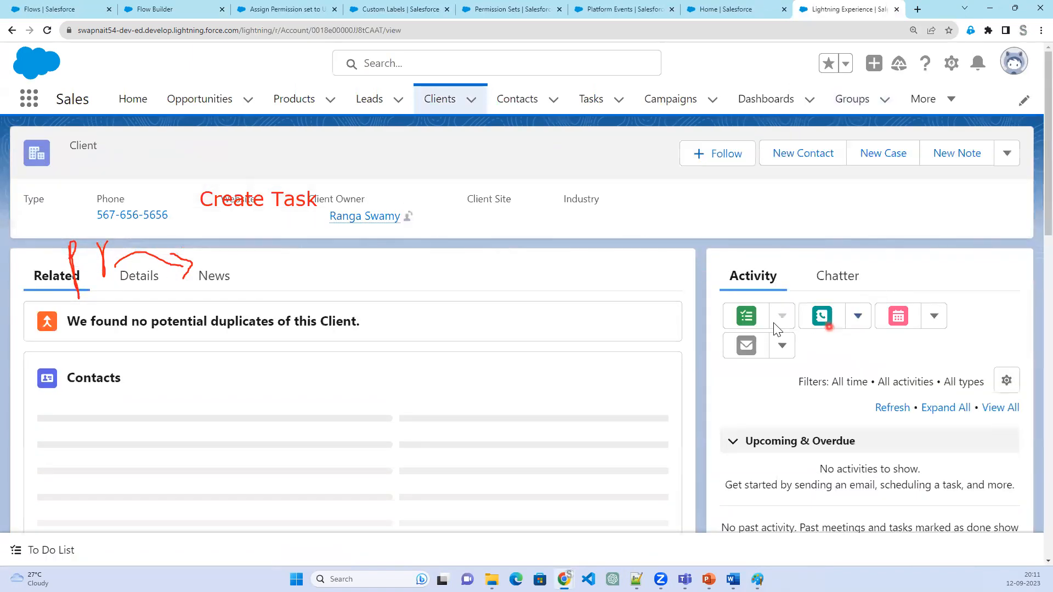
{"action": "left_click", "coordinate": [751, 323]}
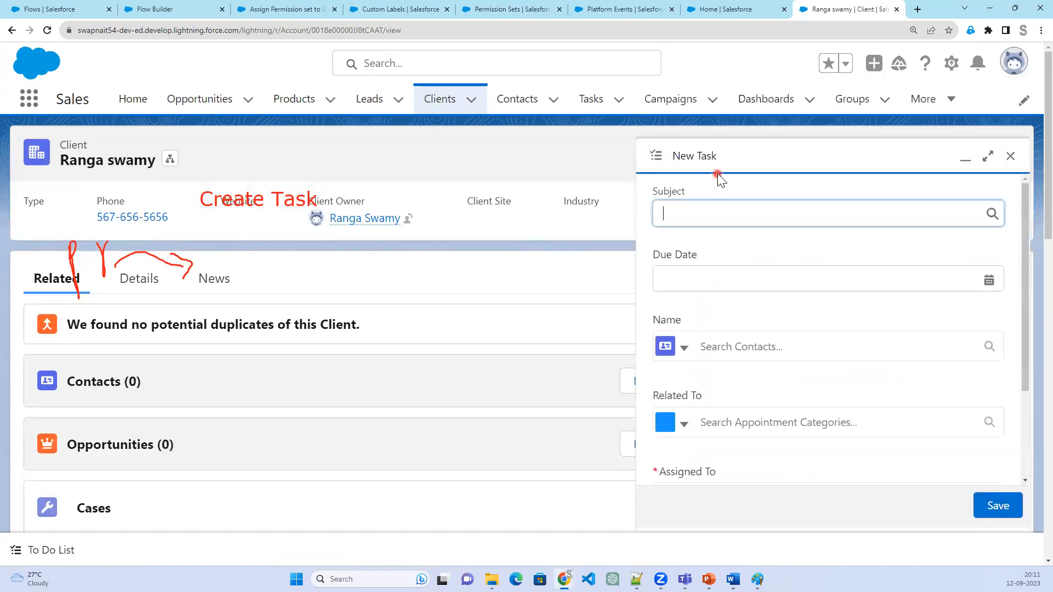
{"action": "left_click", "coordinate": [171, 9]}
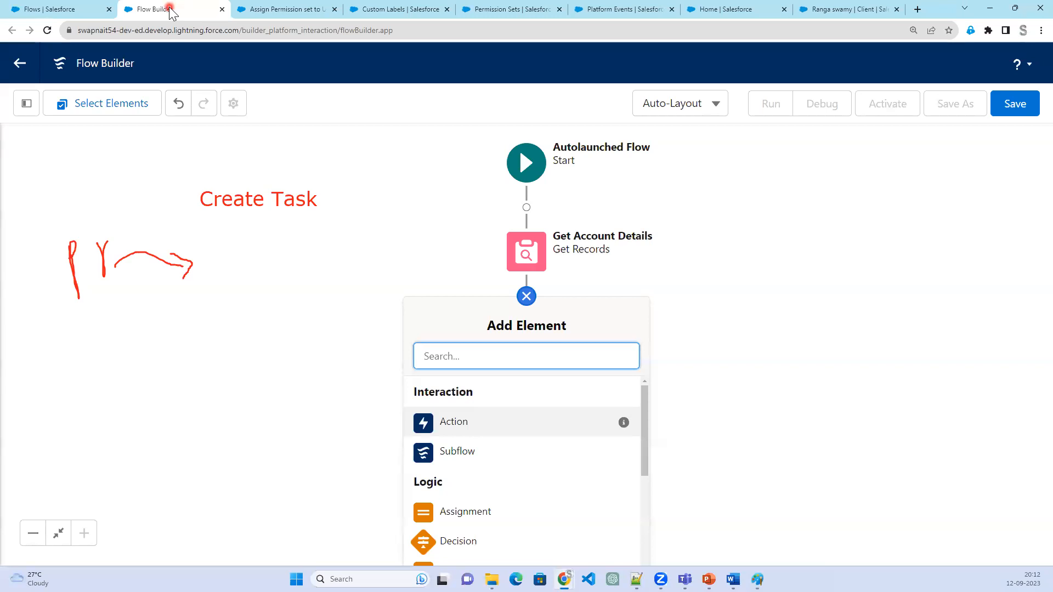
- Add a Create Records element after Get Account Details and label it "Create Task"
{"action": "scroll", "coordinate": [510, 502], "scroll_direction": "down", "scroll_amount": 4}
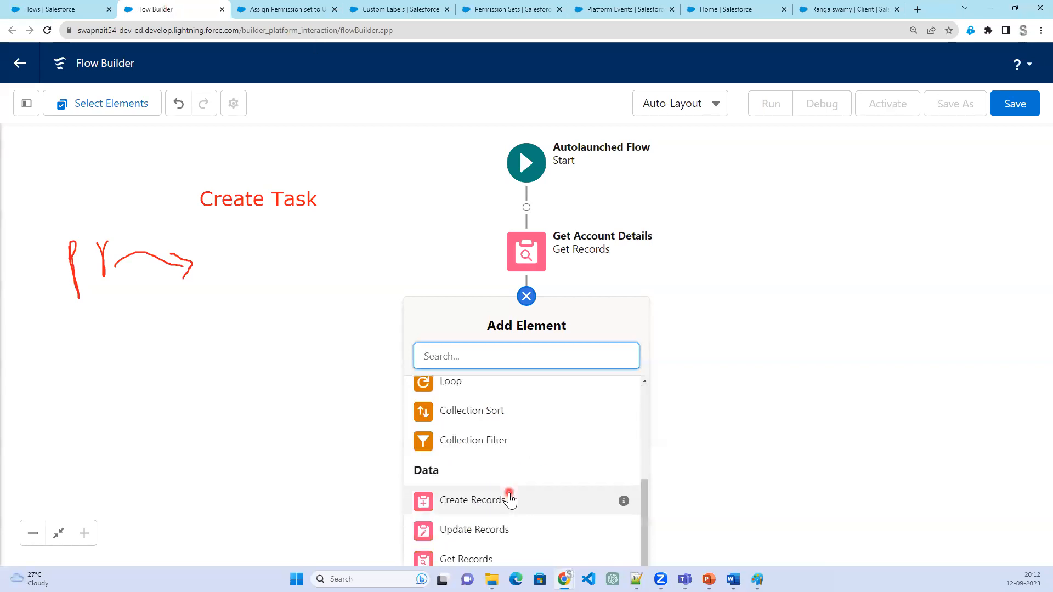
{"action": "left_click", "coordinate": [509, 498]}
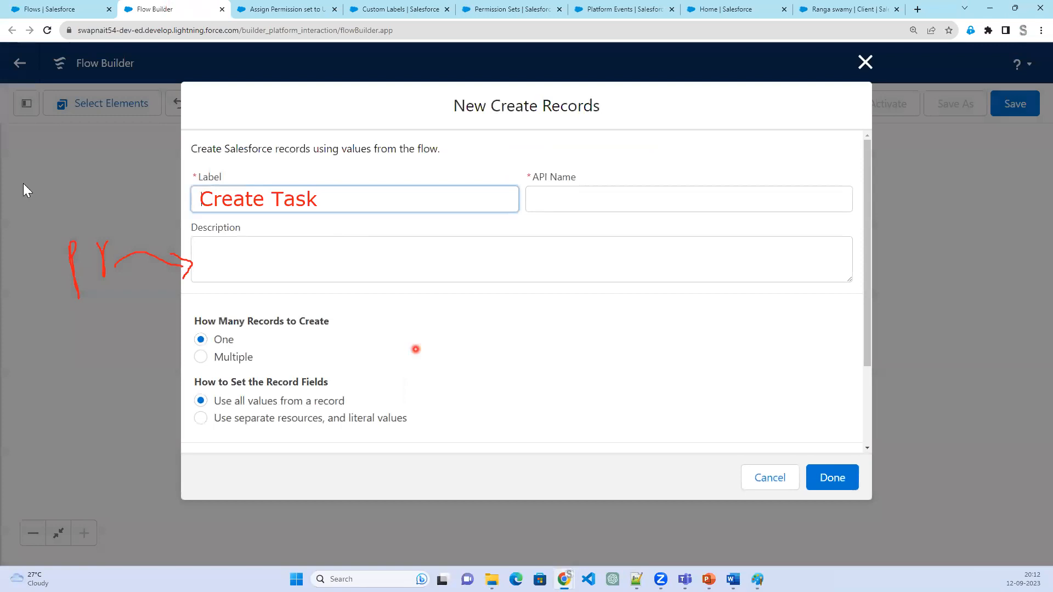
{"action": "key", "text": "Escape"}
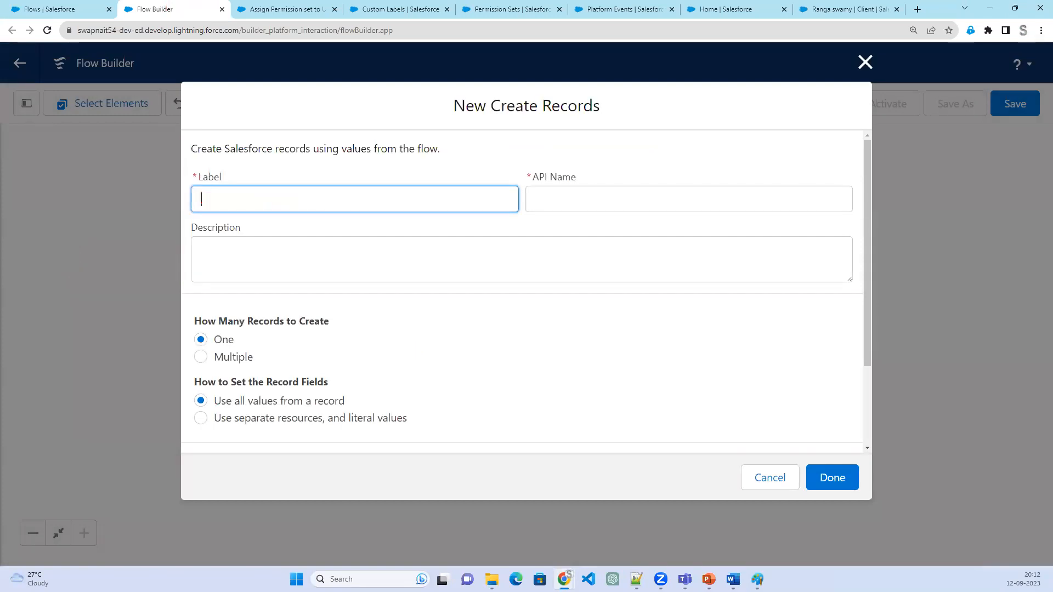
{"action": "type", "text": "Create Task"}
{"action": "key", "text": "Tab"}
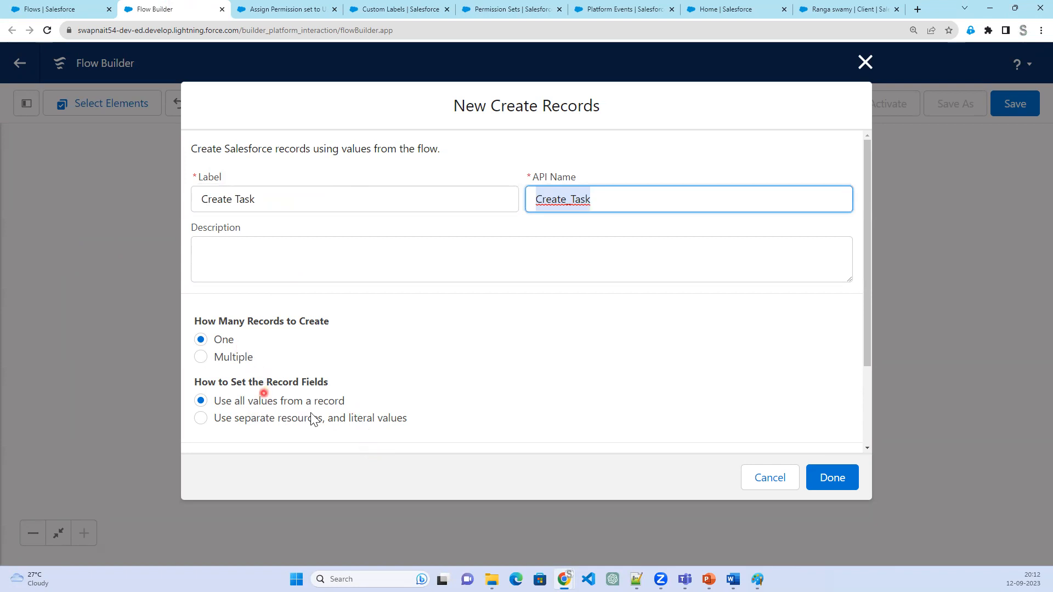
{"action": "scroll", "coordinate": [310, 420], "scroll_direction": "down", "scroll_amount": 2}
{"action": "left_click", "coordinate": [258, 403]}
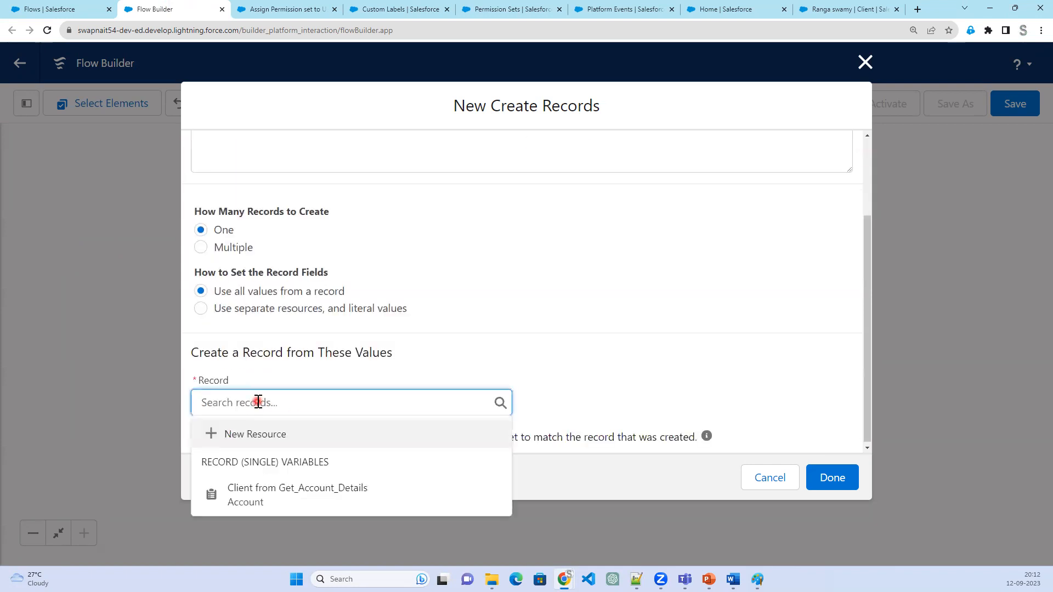
{"action": "type", "text": "Task"}
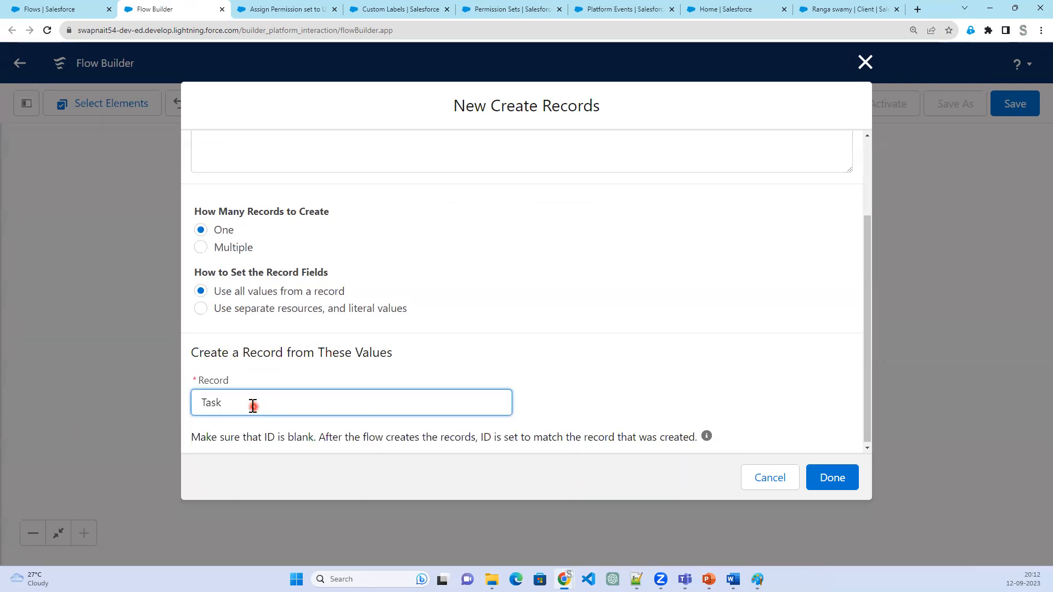
- Set the record fields with separate resources and literal values, and choose Task as the object to create
{"action": "left_click", "coordinate": [253, 309]}
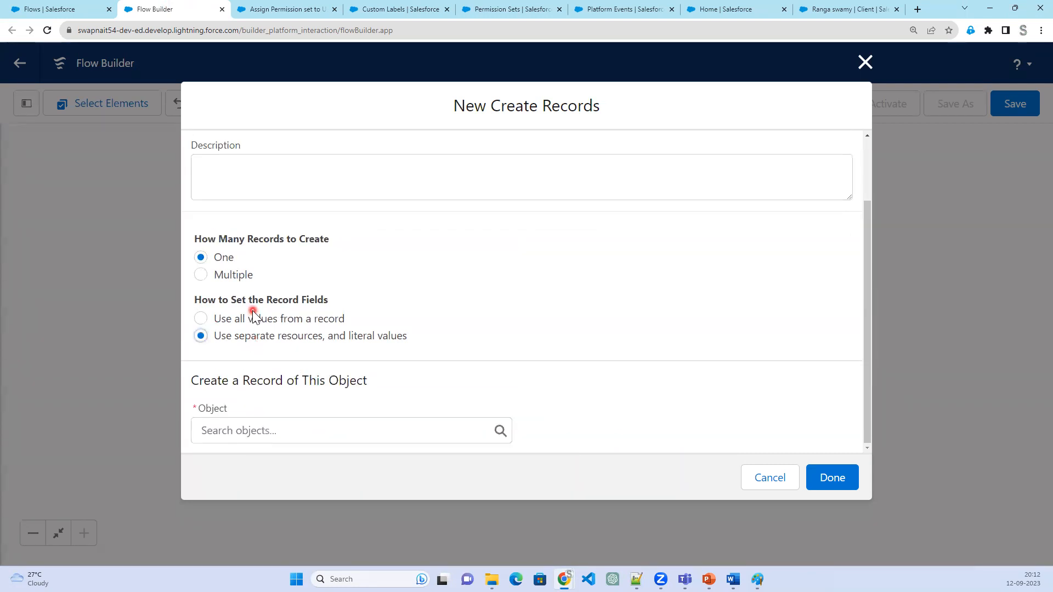
{"action": "left_click", "coordinate": [251, 431]}
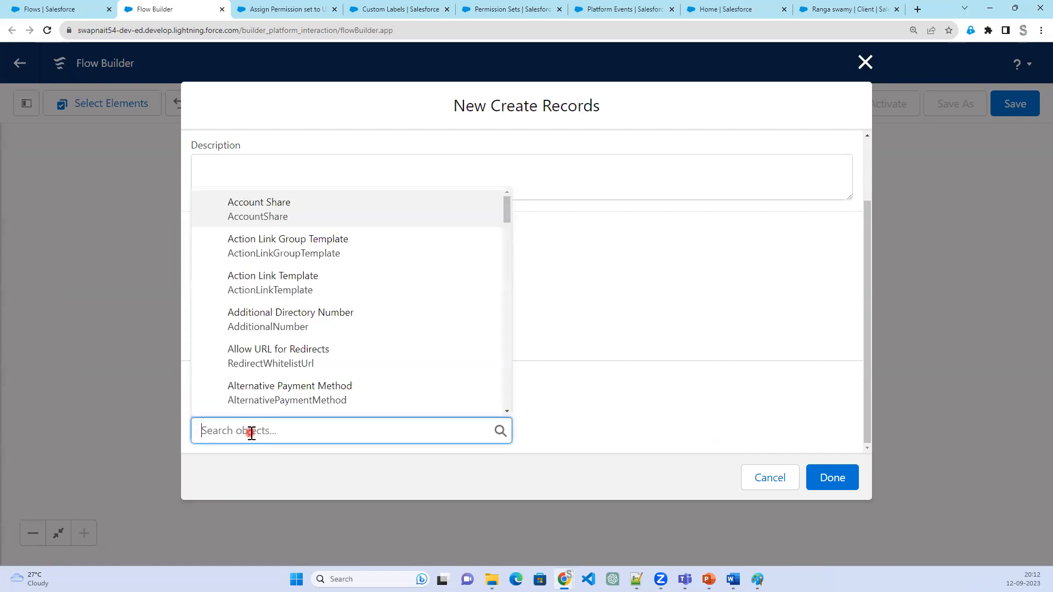
{"action": "type", "text": "Tas"}
{"action": "left_click", "coordinate": [278, 404]}
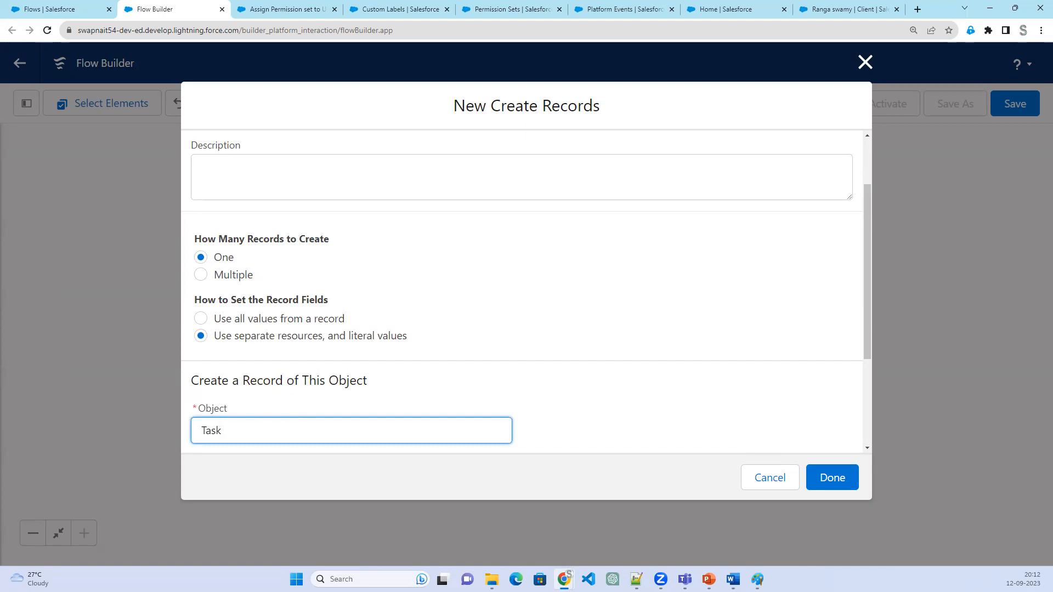
- Assign the flow's current date, {!$Flow.CurrentDate}, to the task's ActivityDate field
{"action": "scroll", "coordinate": [551, 400], "scroll_direction": "down", "scroll_amount": 3}
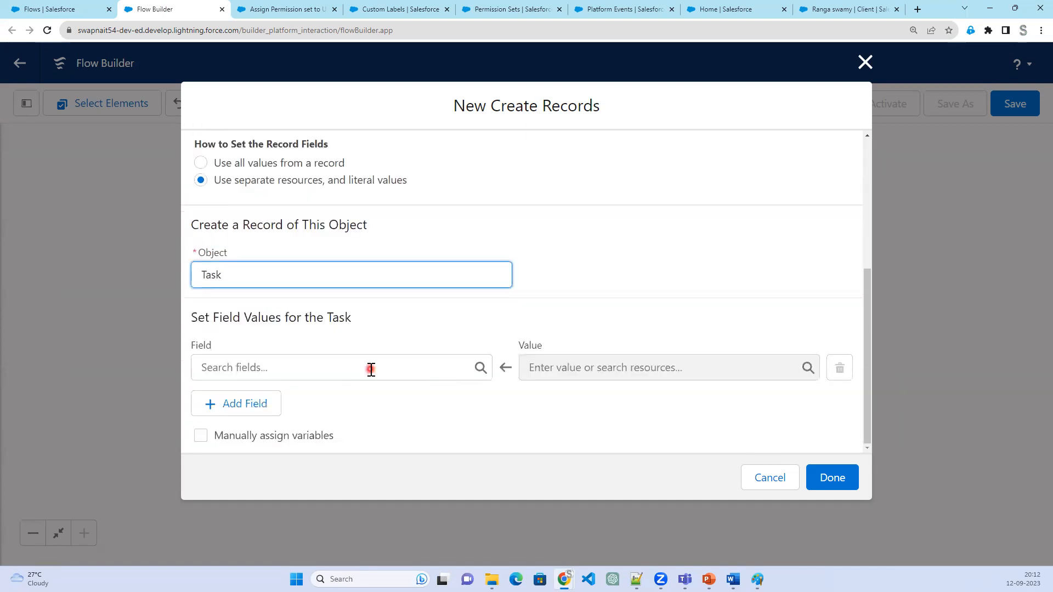
{"action": "left_click", "coordinate": [372, 368]}
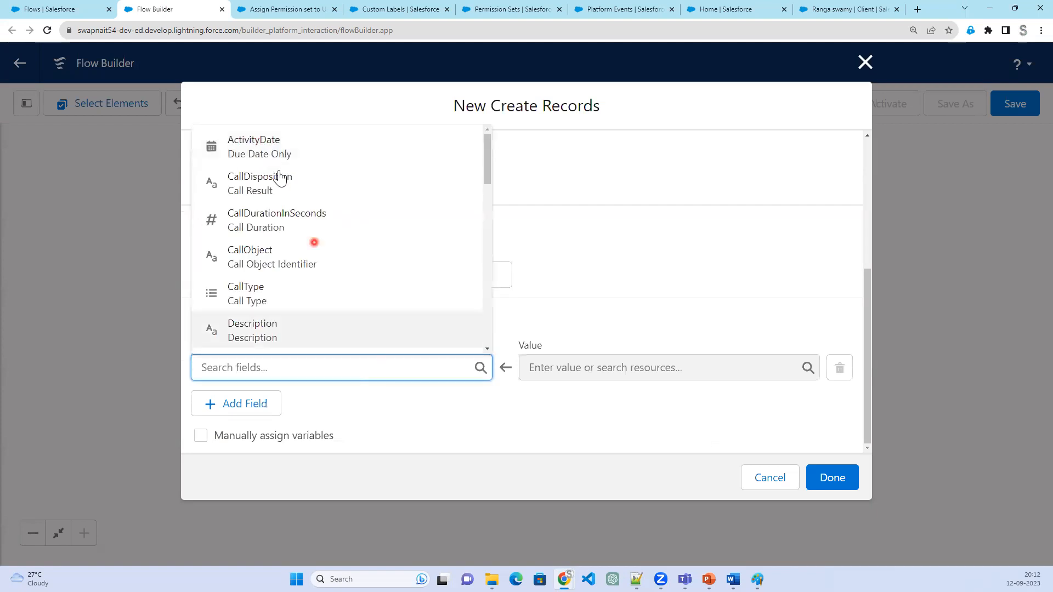
{"action": "left_click", "coordinate": [273, 148]}
{"action": "left_click", "coordinate": [658, 362]}
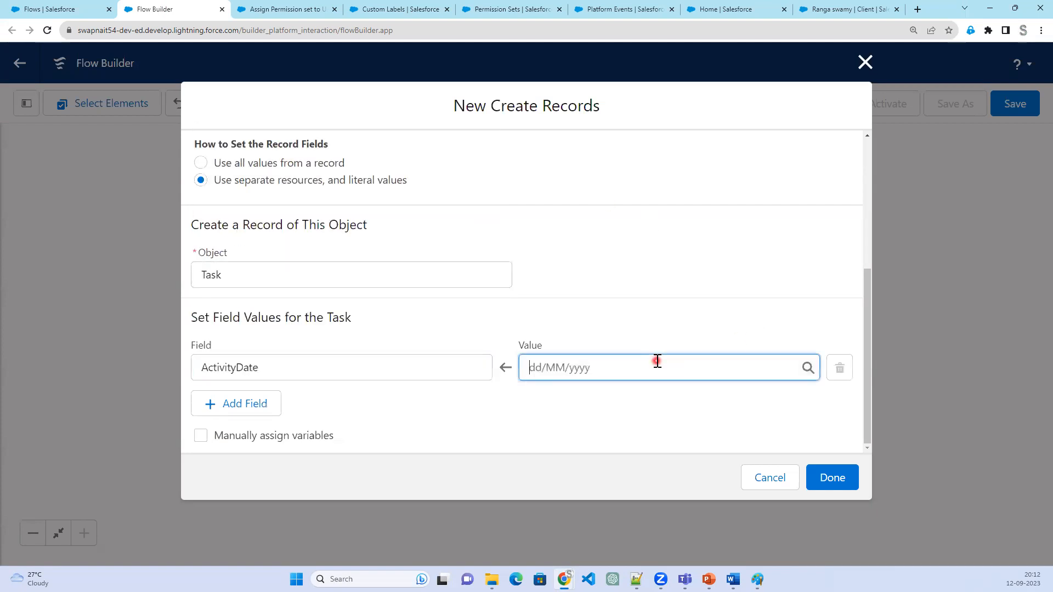
{"action": "left_click", "coordinate": [618, 284]}
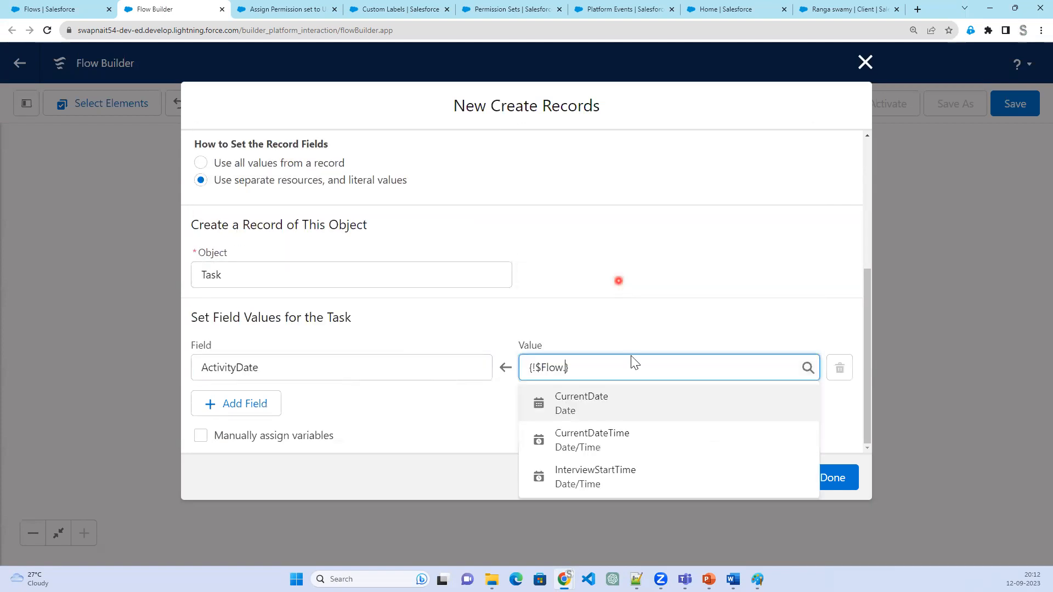
{"action": "left_click", "coordinate": [640, 412]}
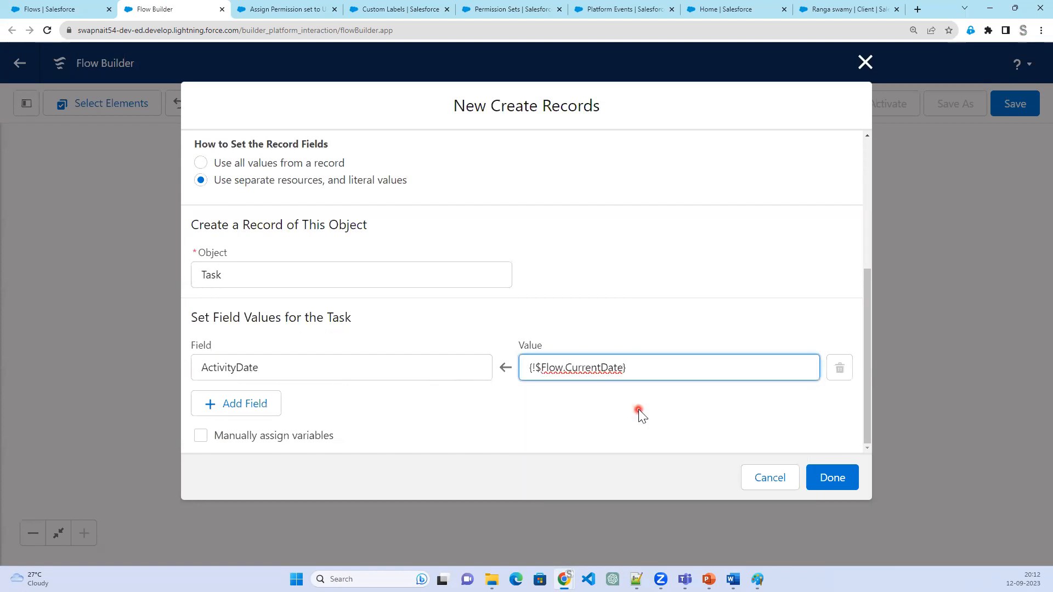
{"action": "left_click", "coordinate": [646, 318]}
- Add the OwnerId field to the task and assign it the OwnerId of the client from Get_Account_Details
{"action": "left_click", "coordinate": [263, 413]}
{"action": "scroll", "coordinate": [336, 360], "scroll_direction": "down", "scroll_amount": 2}
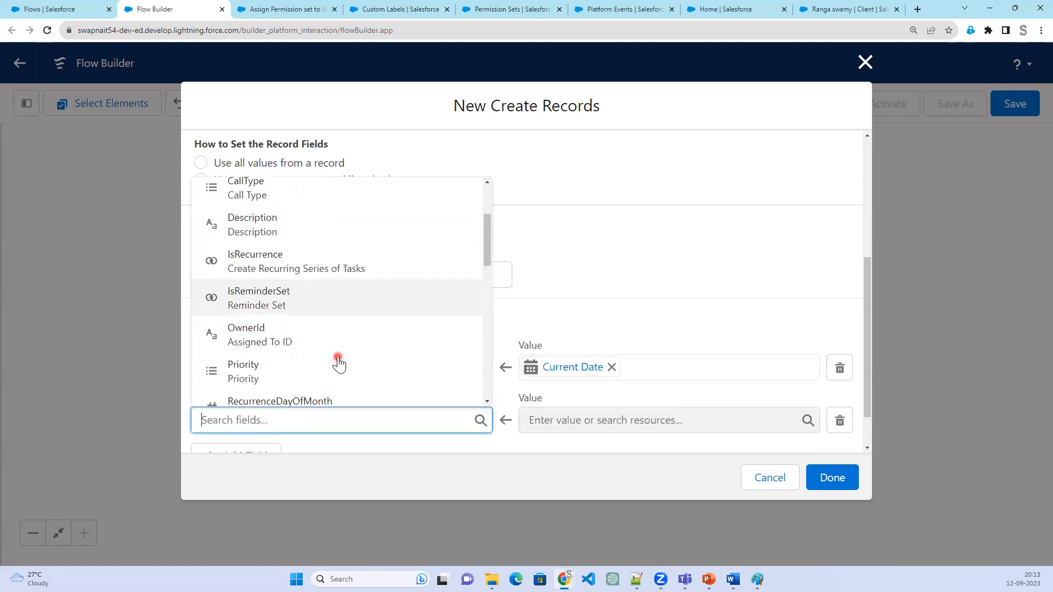
{"action": "scroll", "coordinate": [338, 362], "scroll_direction": "down", "scroll_amount": 1}
{"action": "left_click", "coordinate": [302, 303]}
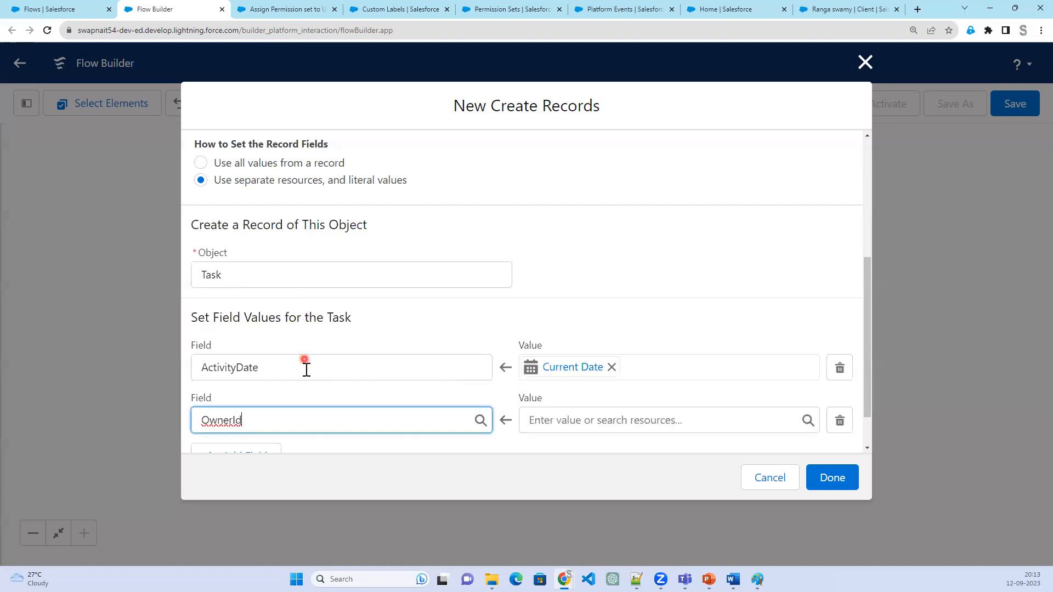
{"action": "left_click", "coordinate": [576, 421]}
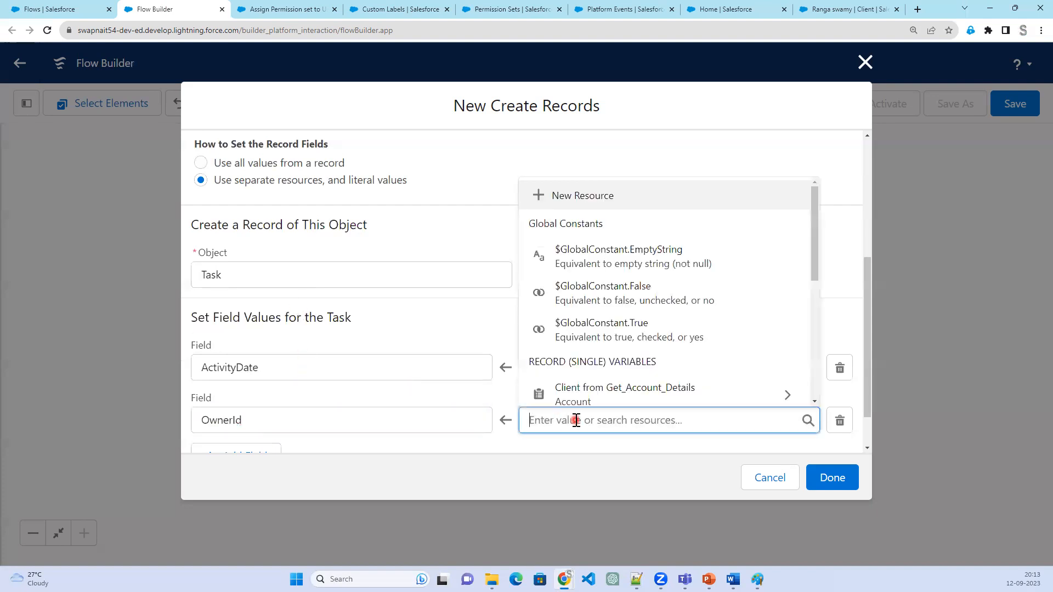
{"action": "scroll", "coordinate": [702, 352], "scroll_direction": "down", "scroll_amount": 1}
{"action": "left_click", "coordinate": [702, 346]}
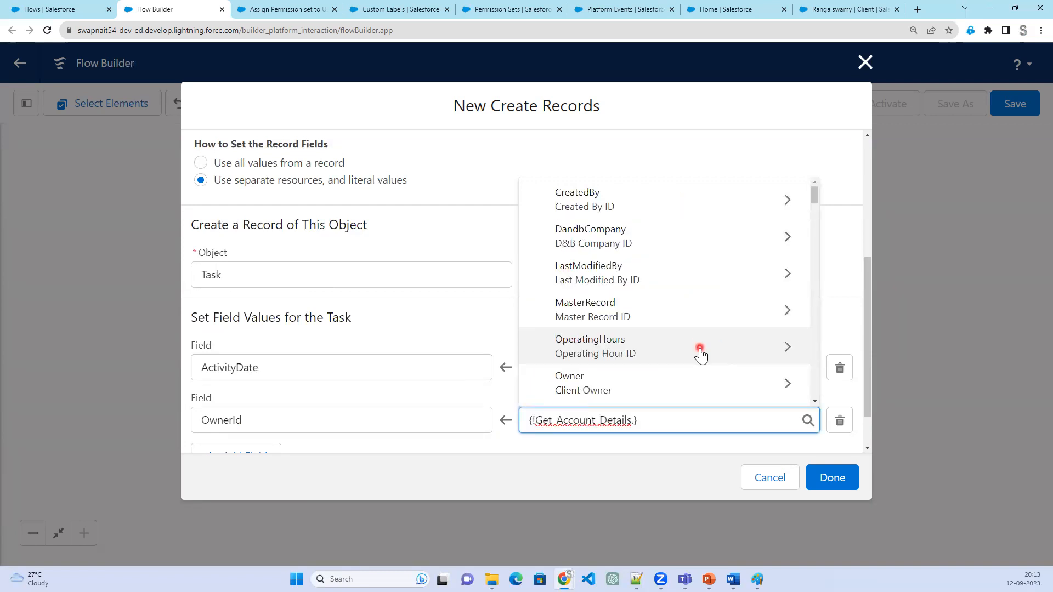
{"action": "type", "text": "owner"}
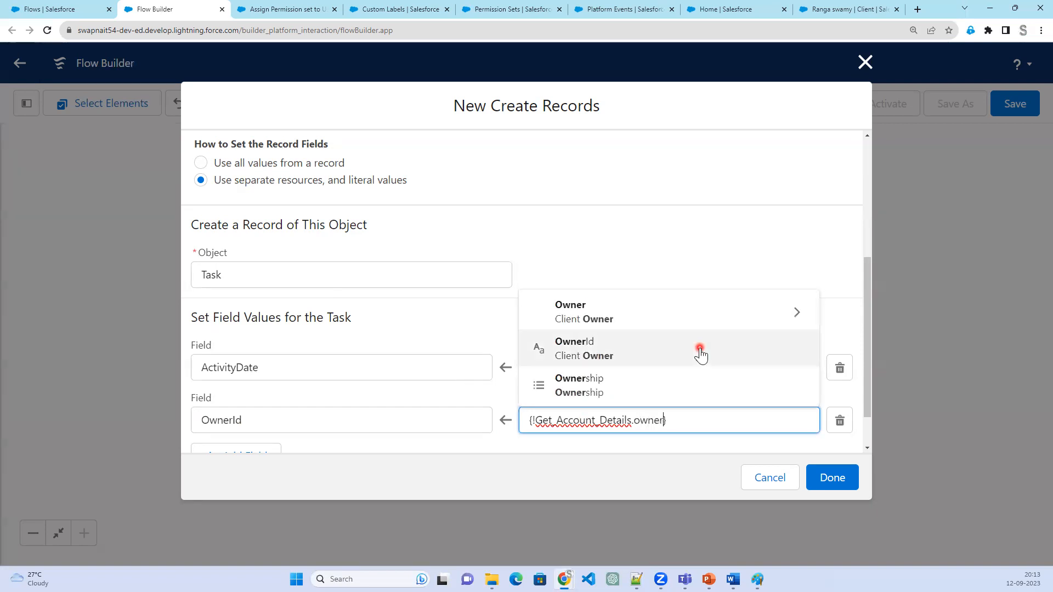
{"action": "left_click", "coordinate": [701, 354]}
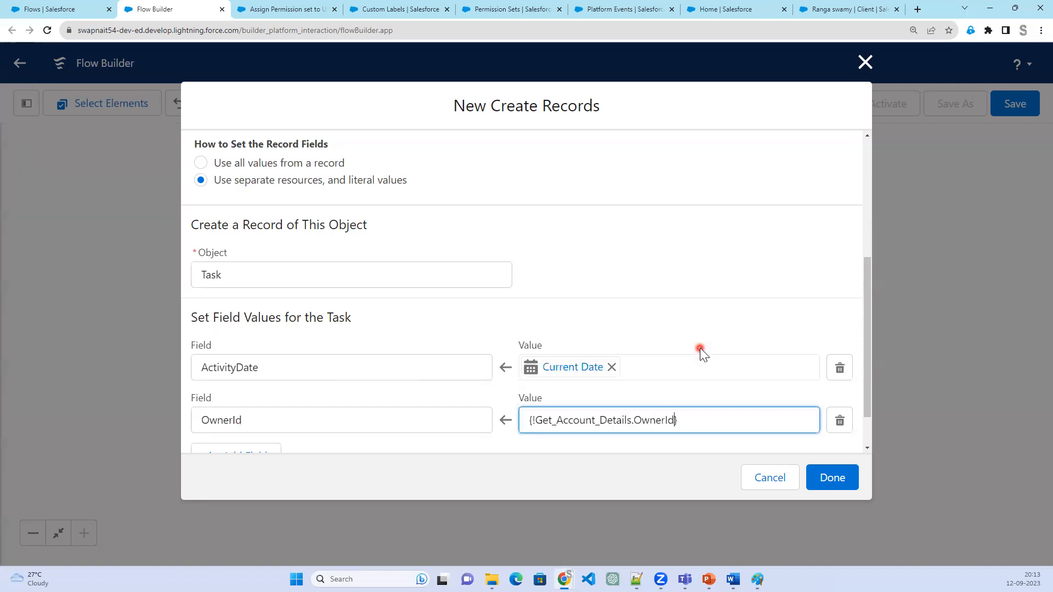
{"action": "left_click", "coordinate": [685, 324]}
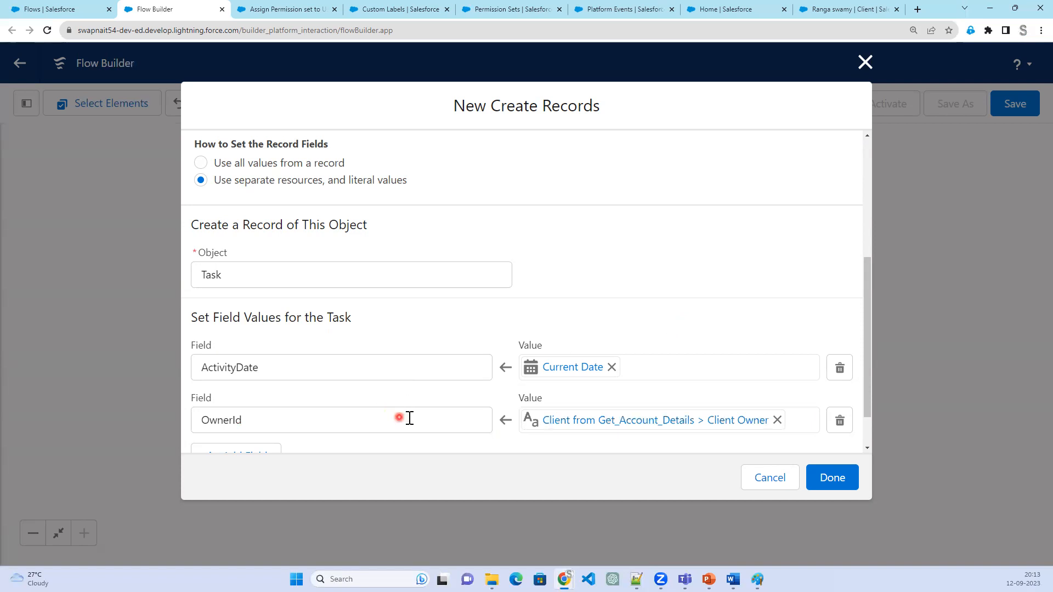
- Add the Priority field to the task's field values and set it to High
{"action": "scroll", "coordinate": [409, 418], "scroll_direction": "down", "scroll_amount": 1}
{"action": "left_click", "coordinate": [266, 406]}
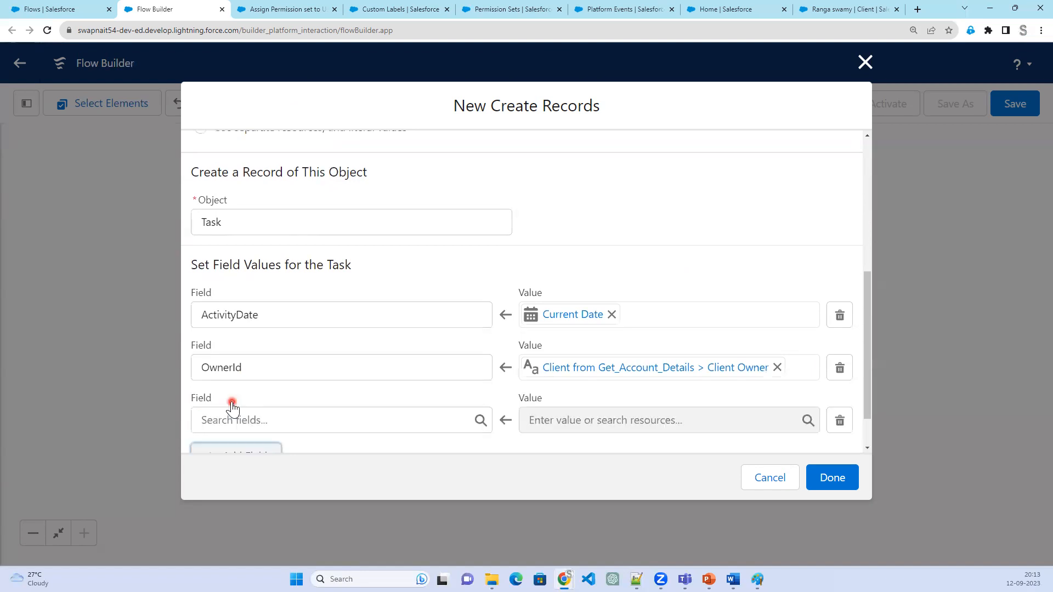
{"action": "left_click", "coordinate": [335, 420]}
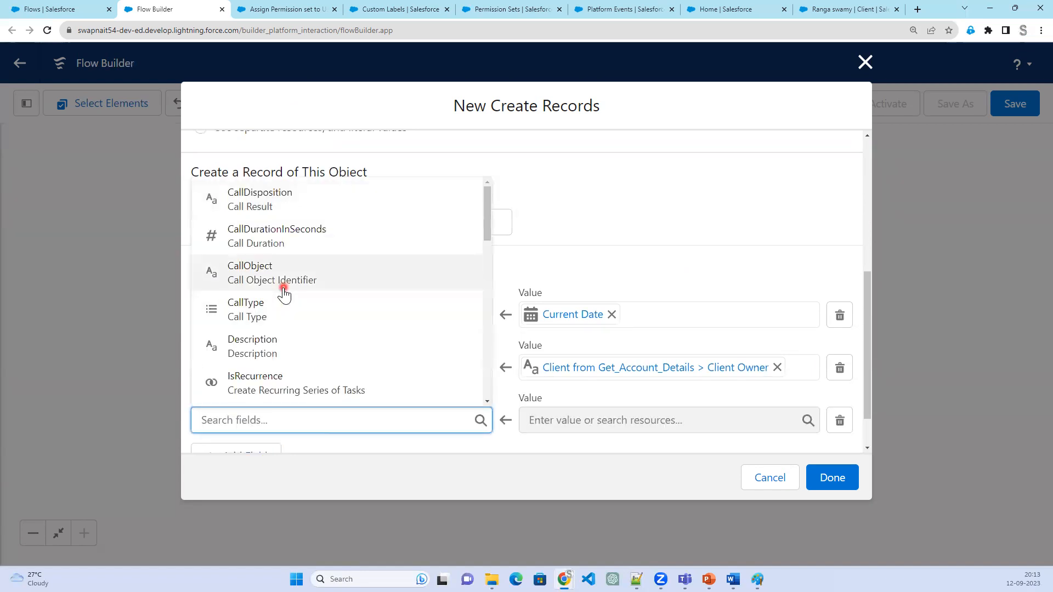
{"action": "type", "text": "pri"}
{"action": "left_click", "coordinate": [281, 388]}
{"action": "left_click", "coordinate": [558, 420]}
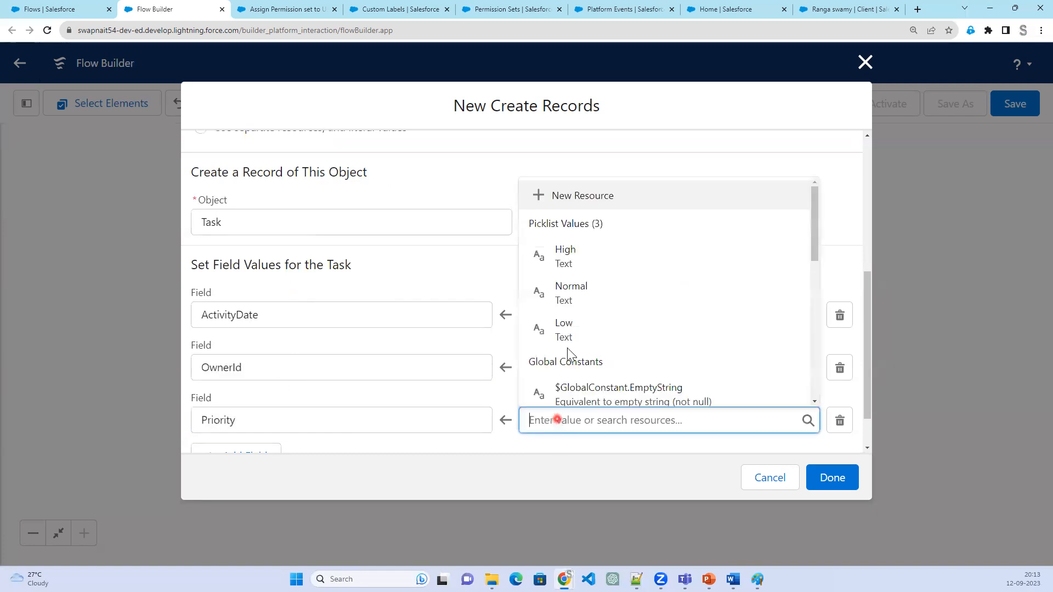
{"action": "left_click", "coordinate": [571, 259]}
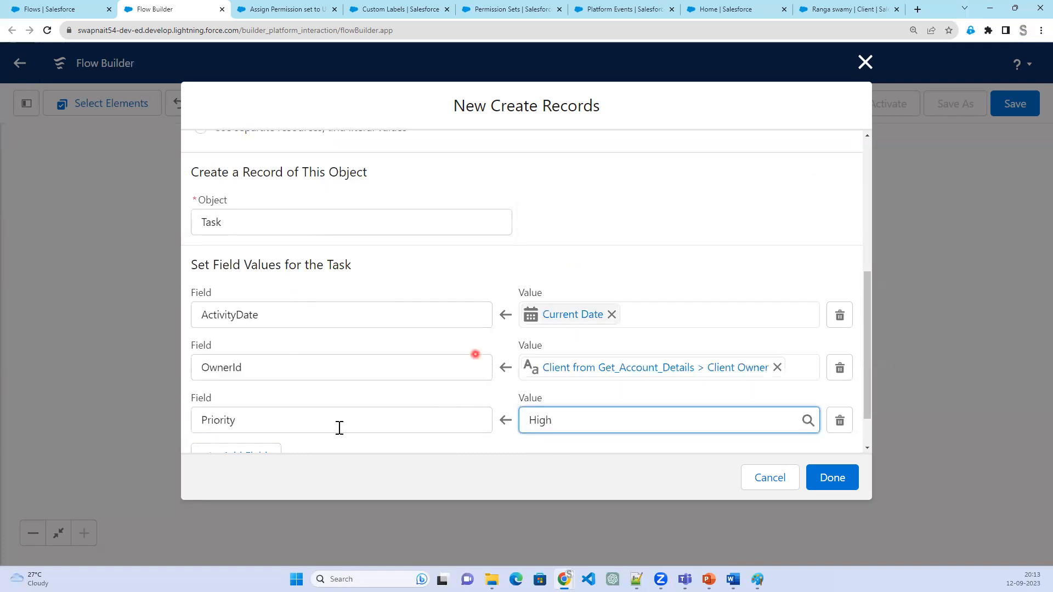
- Add the Status field to the task's field values and set it to In Progress
{"action": "scroll", "coordinate": [290, 433], "scroll_direction": "down", "scroll_amount": 1}
{"action": "left_click", "coordinate": [237, 404]}
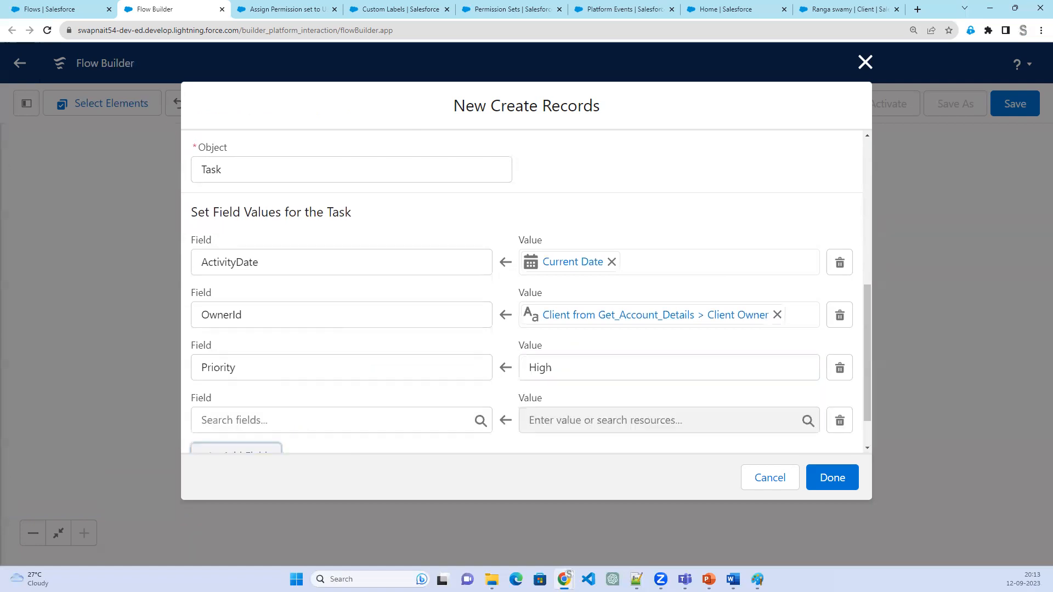
{"action": "left_click", "coordinate": [308, 422]}
{"action": "scroll", "coordinate": [315, 380], "scroll_direction": "down", "scroll_amount": 7}
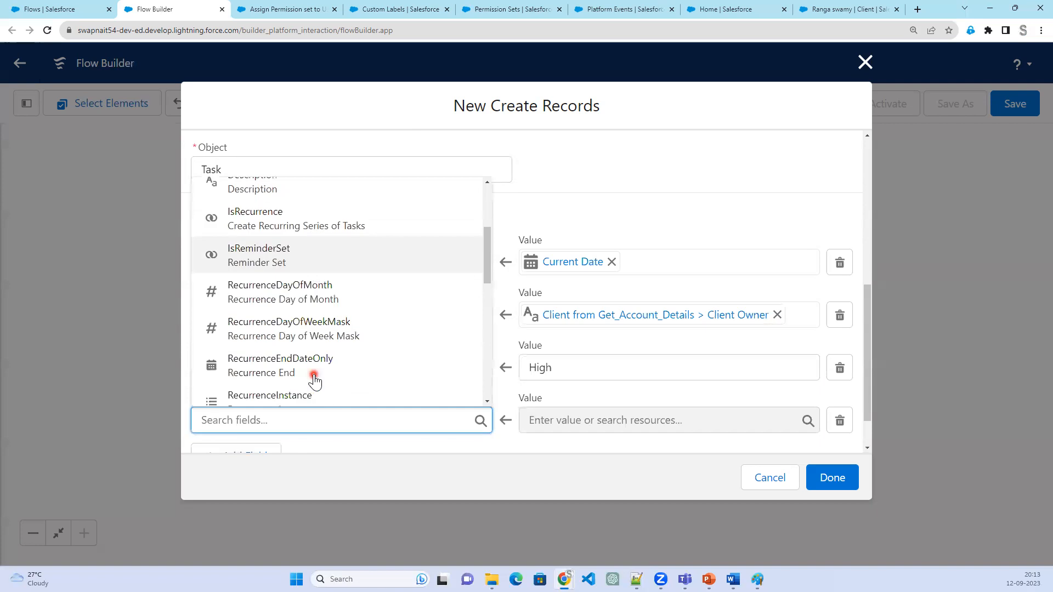
{"action": "scroll", "coordinate": [313, 377], "scroll_direction": "down", "scroll_amount": 5}
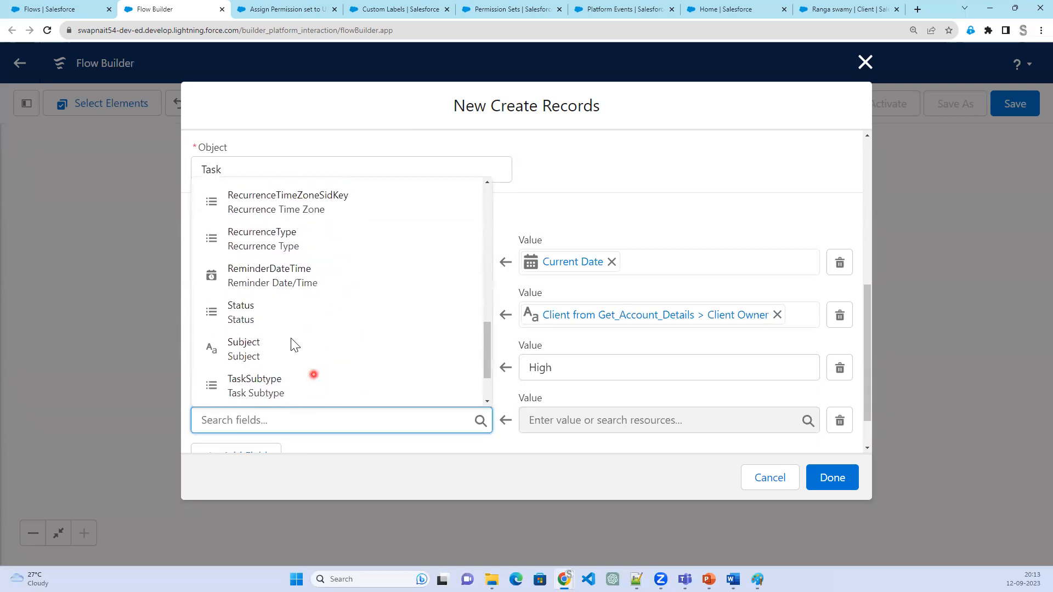
{"action": "left_click", "coordinate": [289, 319]}
{"action": "left_click", "coordinate": [592, 420]}
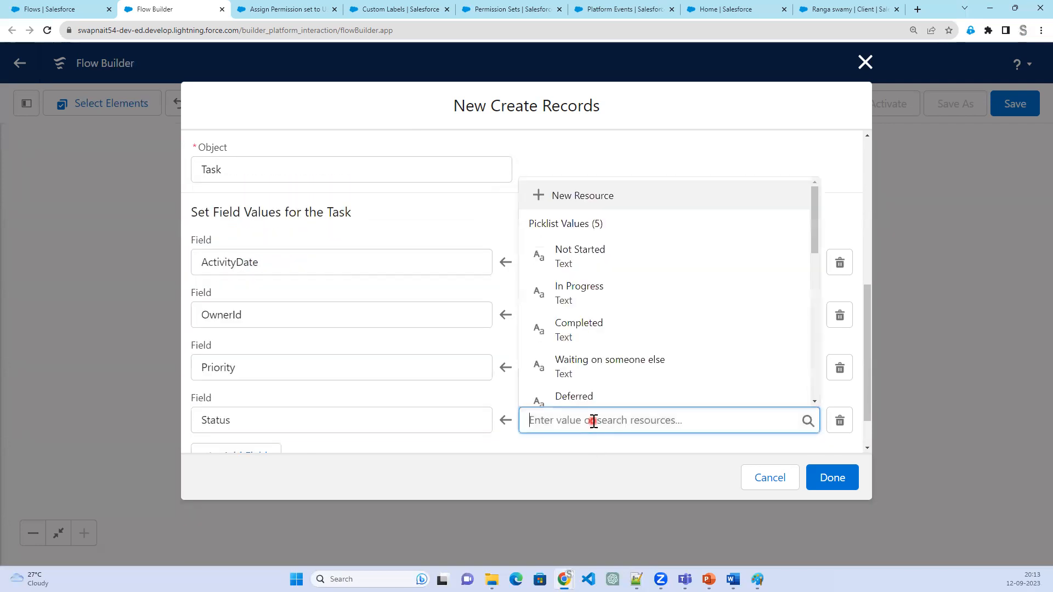
{"action": "left_click", "coordinate": [610, 269]}
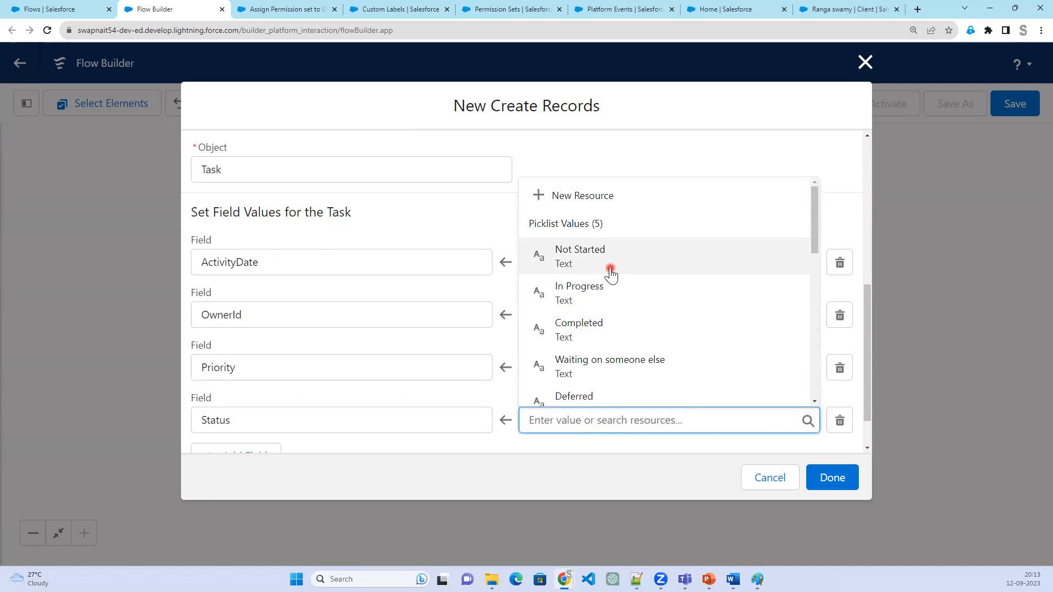
{"action": "scroll", "coordinate": [647, 347], "scroll_direction": "down", "scroll_amount": 1}
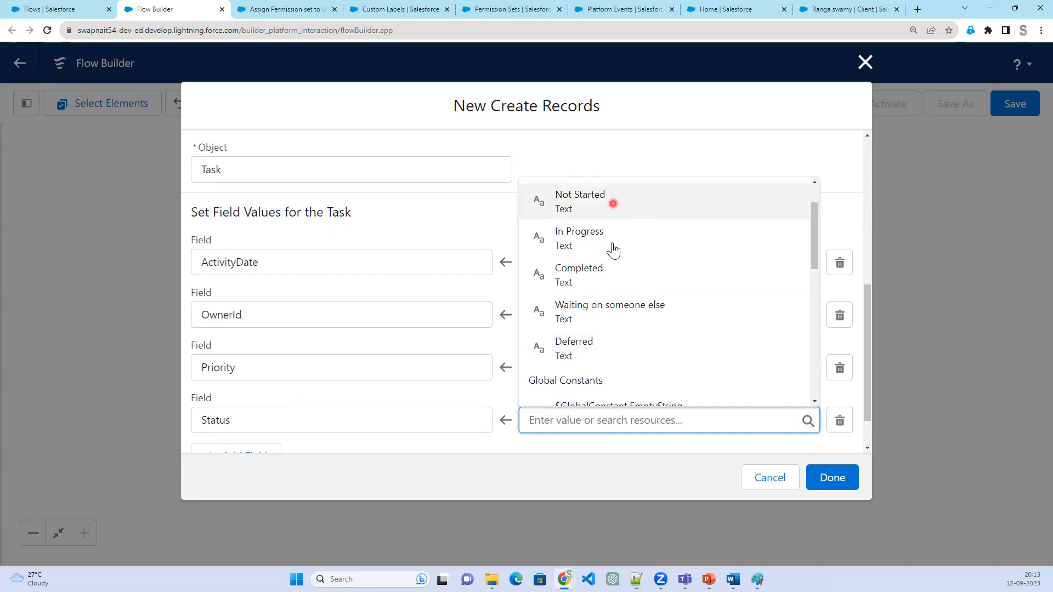
{"action": "left_click", "coordinate": [621, 251]}
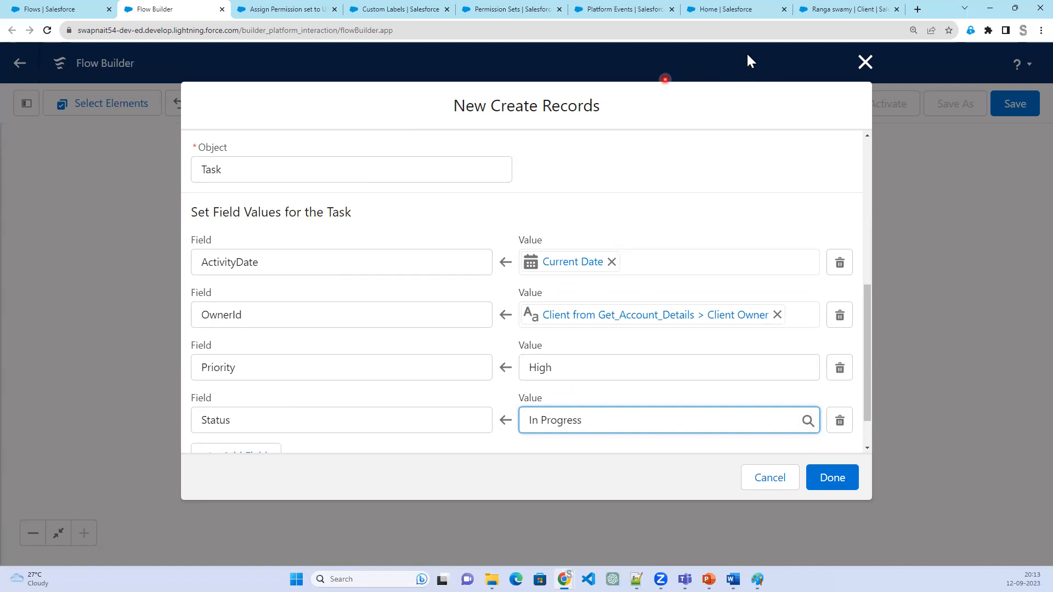
- Check the New Task form on the client record, including its Subject options, and return to the flow
{"action": "left_click", "coordinate": [850, 10]}
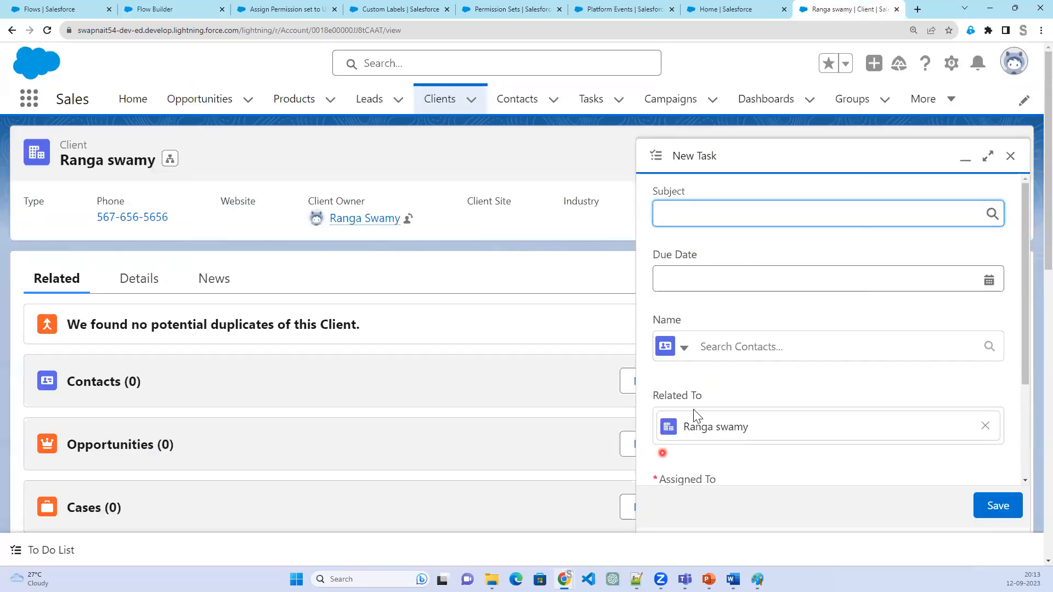
{"action": "scroll", "coordinate": [694, 408], "scroll_direction": "down", "scroll_amount": 1}
{"action": "scroll", "coordinate": [698, 293], "scroll_direction": "down", "scroll_amount": 1}
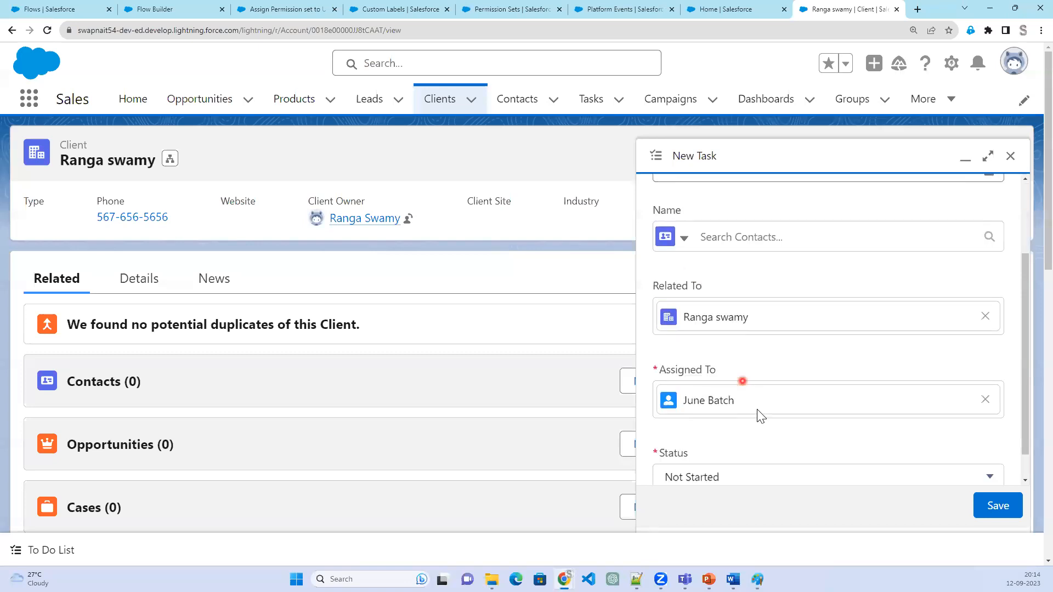
{"action": "scroll", "coordinate": [729, 462], "scroll_direction": "down", "scroll_amount": 1}
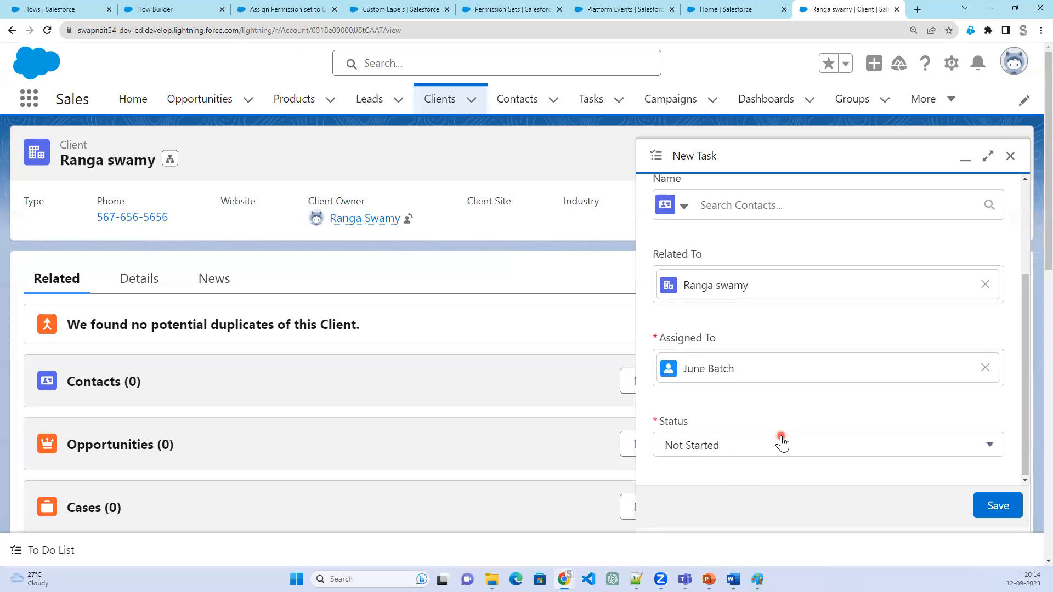
{"action": "scroll", "coordinate": [724, 219], "scroll_direction": "up", "scroll_amount": 3}
{"action": "left_click", "coordinate": [696, 228]}
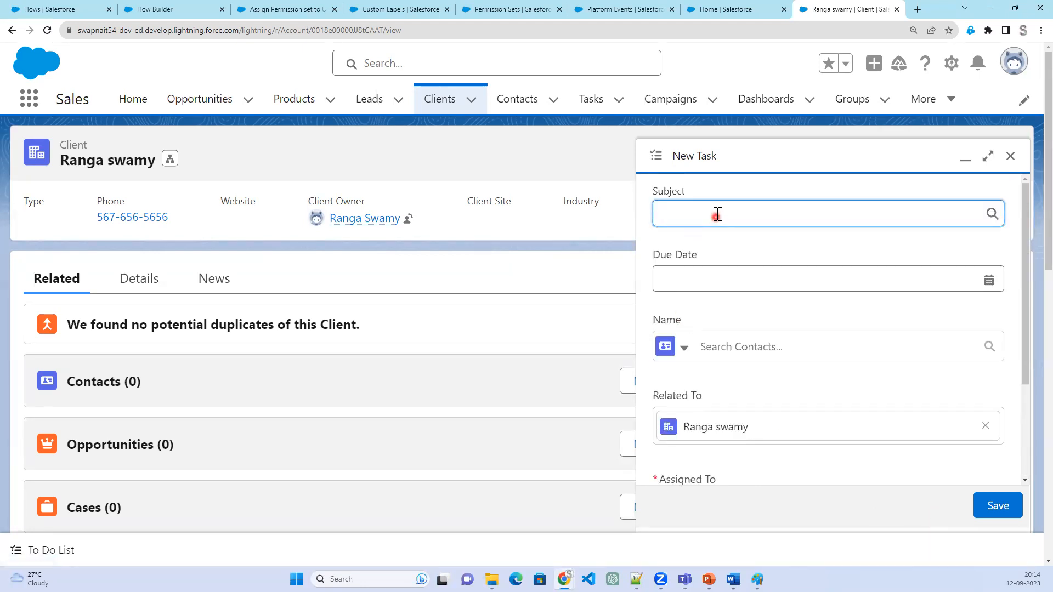
{"action": "left_click", "coordinate": [718, 213]}
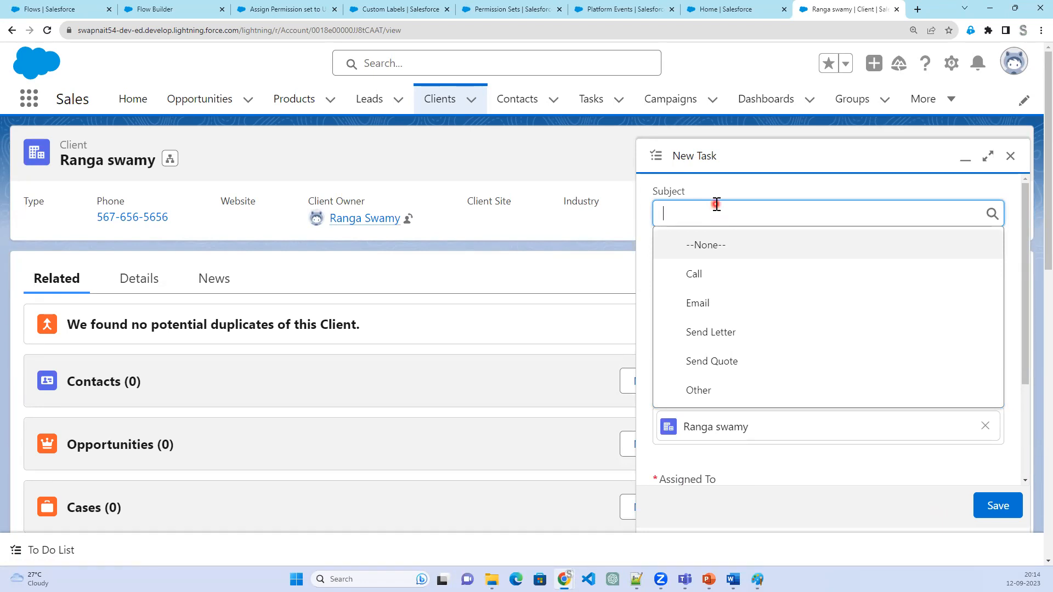
{"action": "left_click", "coordinate": [164, 6]}
- Add the Subject field to the task's field values and set it to Call
{"action": "scroll", "coordinate": [258, 404], "scroll_direction": "down", "scroll_amount": 1}
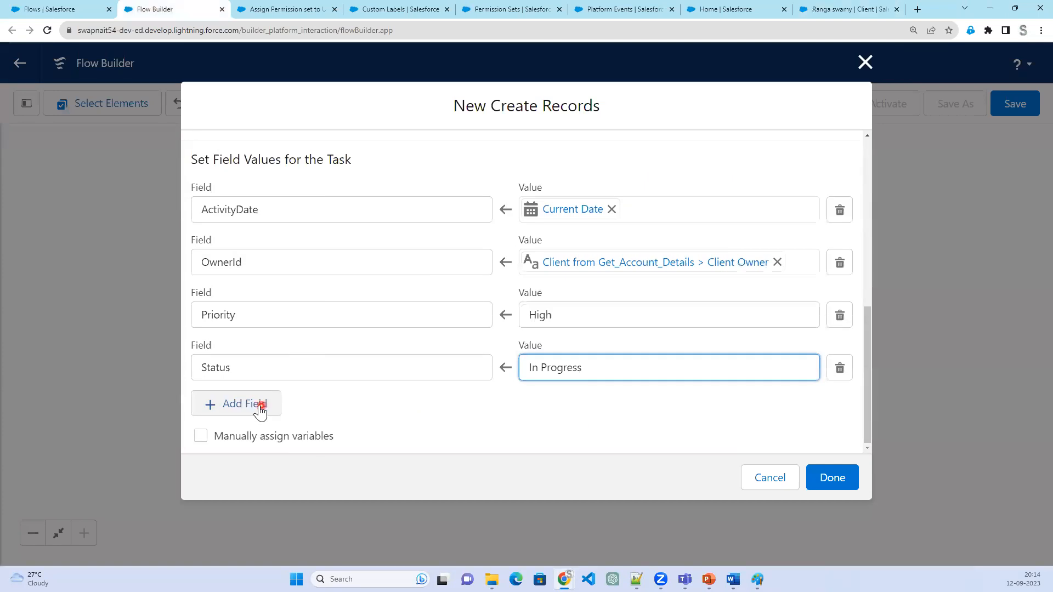
{"action": "left_click", "coordinate": [260, 405]}
{"action": "left_click", "coordinate": [276, 421]}
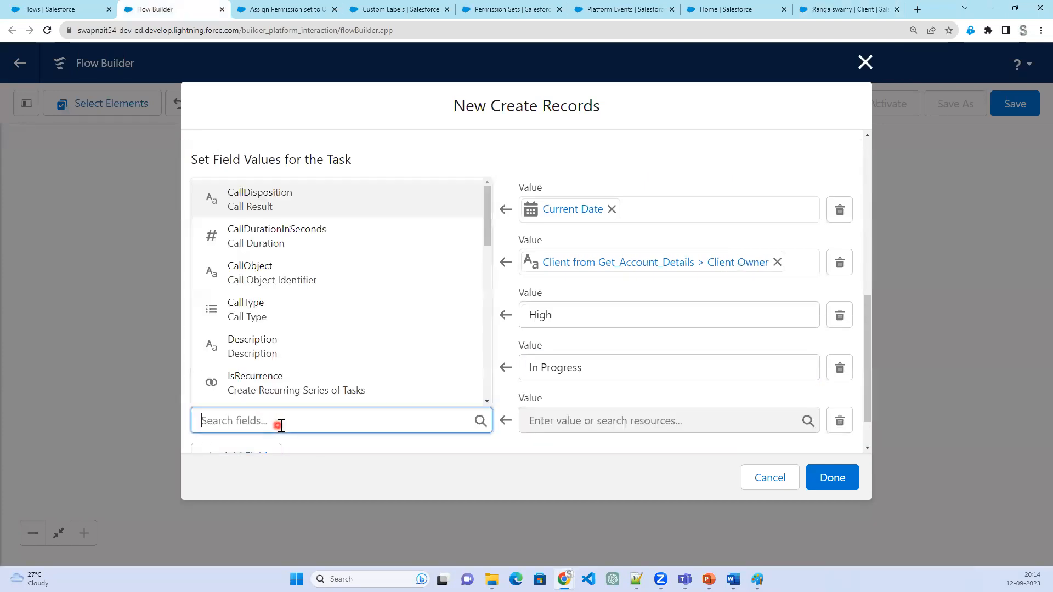
{"action": "type", "text": "sub"}
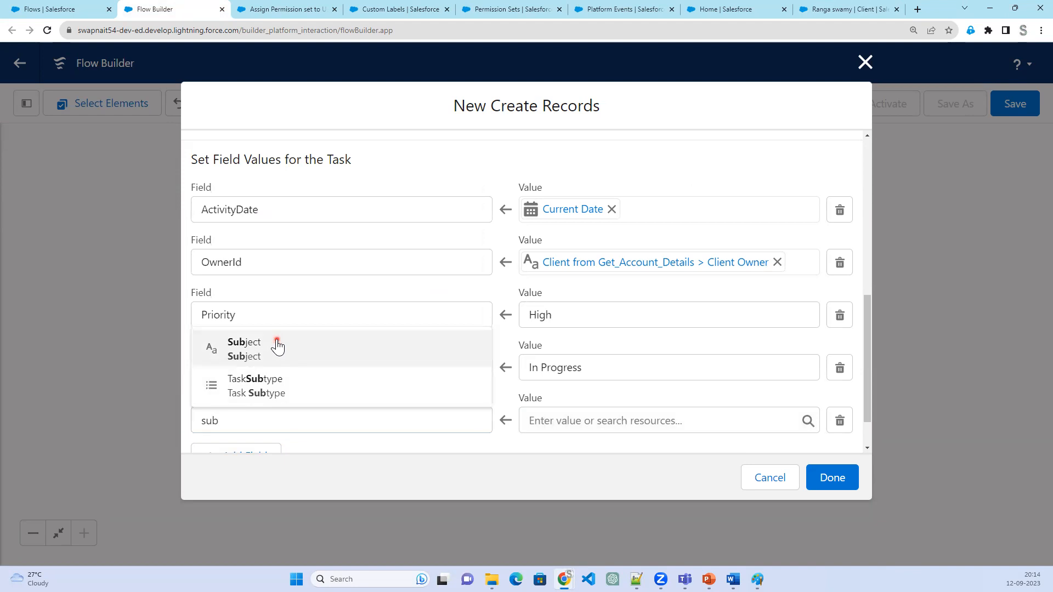
{"action": "left_click", "coordinate": [277, 345]}
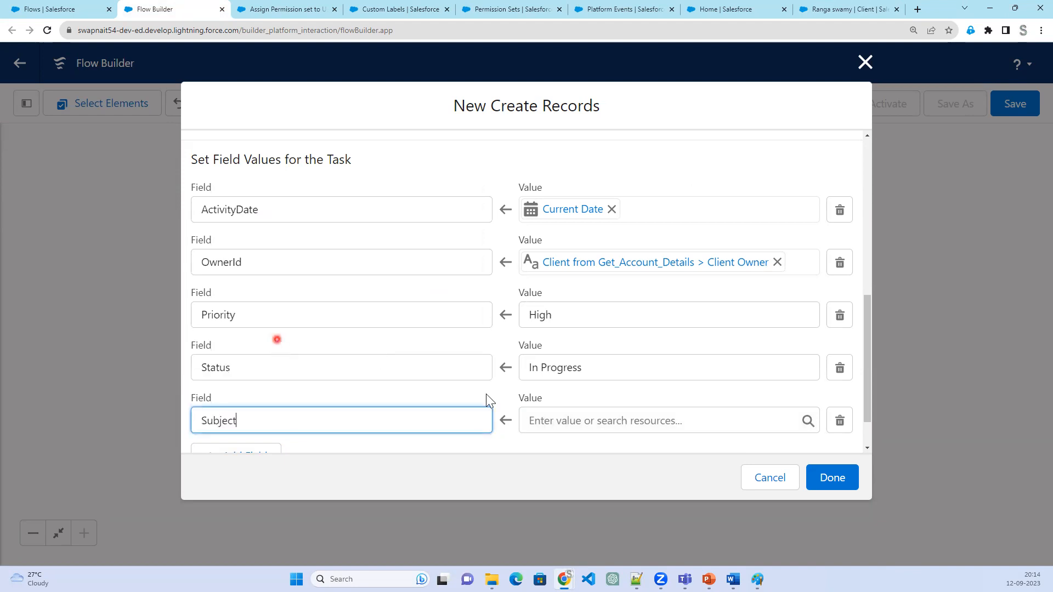
{"action": "left_click", "coordinate": [620, 421]}
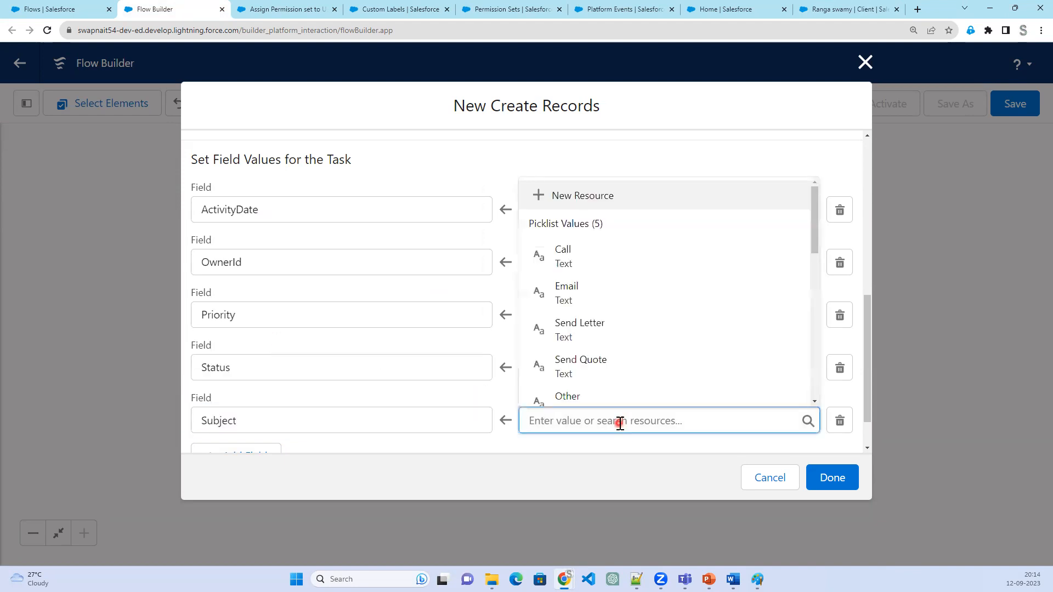
{"action": "left_click", "coordinate": [602, 258]}
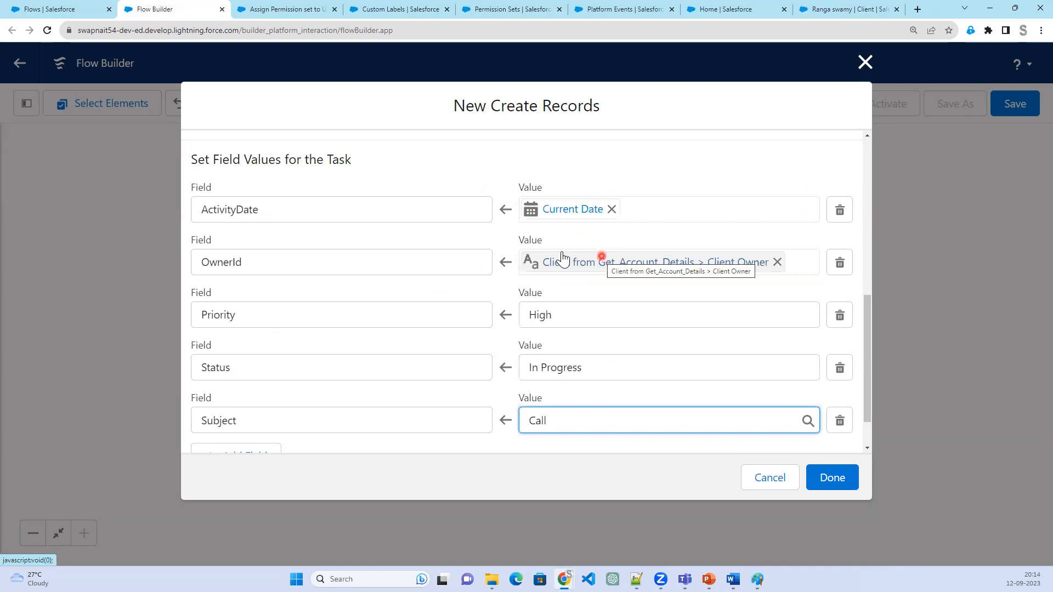
- Add the WhatId field to the task's field values and start choosing its value
{"action": "scroll", "coordinate": [356, 378], "scroll_direction": "down", "scroll_amount": 1}
{"action": "left_click", "coordinate": [260, 405]}
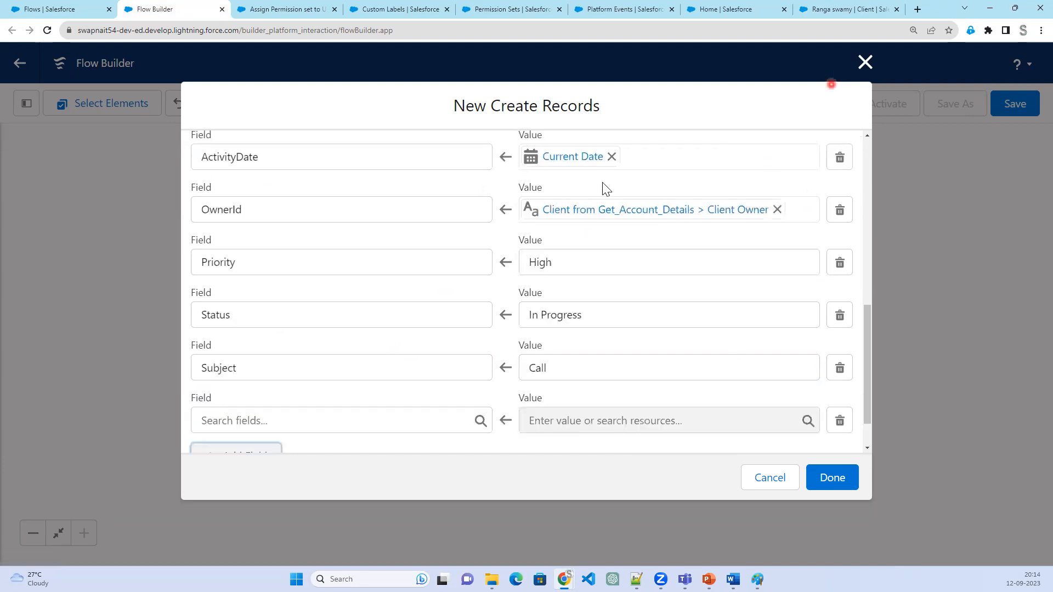
{"action": "left_click", "coordinate": [348, 421]}
{"action": "scroll", "coordinate": [347, 365], "scroll_direction": "down", "scroll_amount": 10}
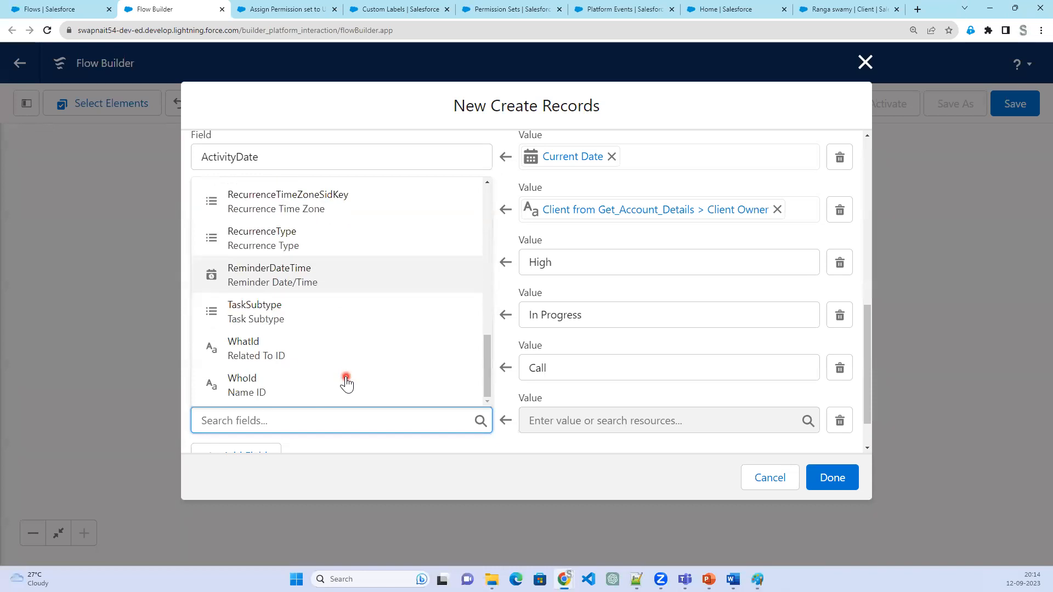
{"action": "left_click", "coordinate": [324, 360]}
{"action": "left_click", "coordinate": [635, 428]}
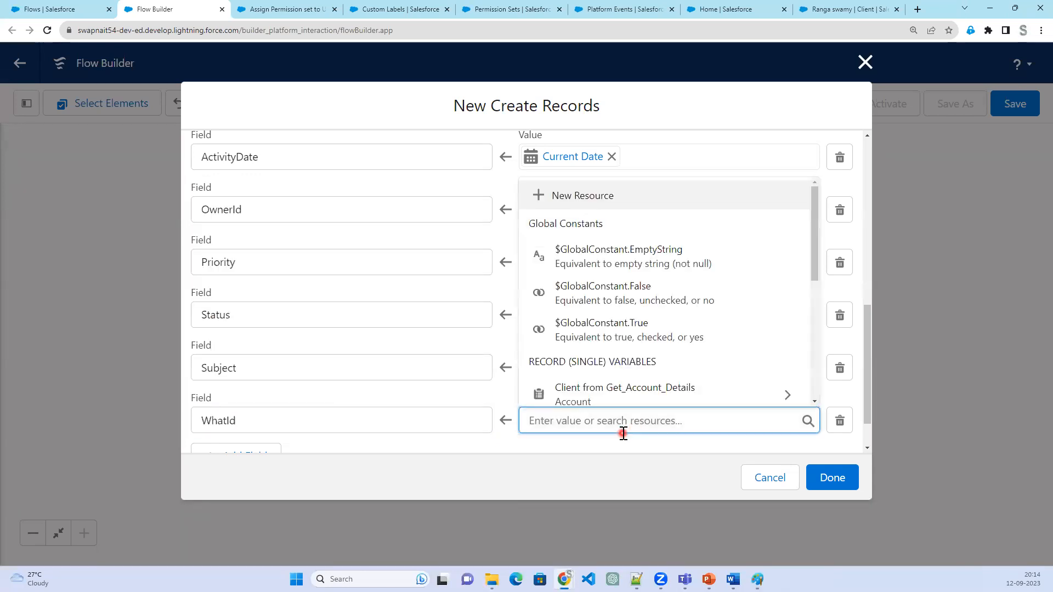
{"action": "scroll", "coordinate": [623, 384], "scroll_direction": "down", "scroll_amount": 1}
{"action": "left_click", "coordinate": [623, 346]}
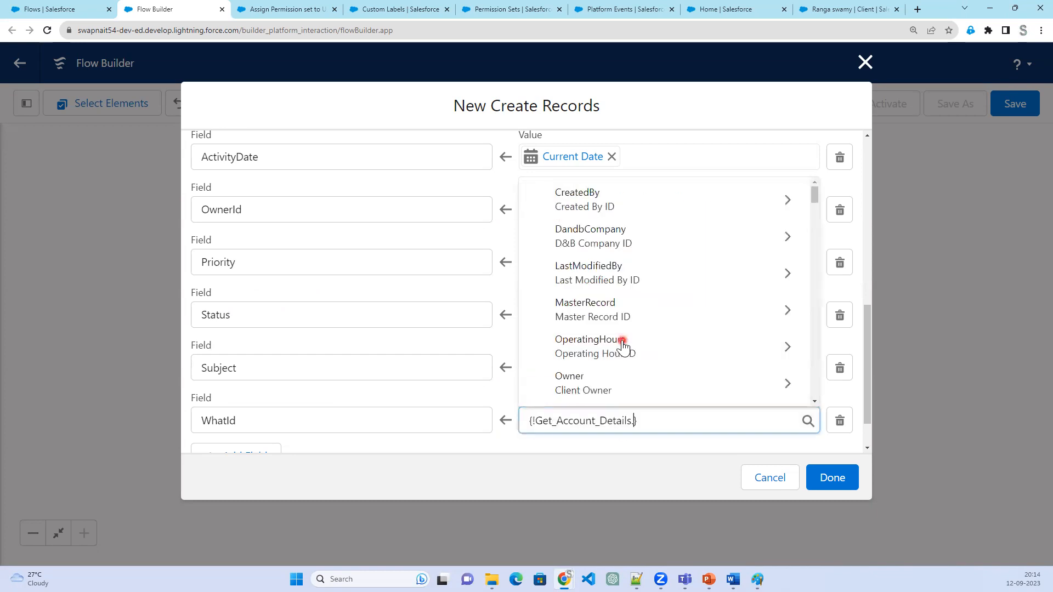
{"action": "left_click_drag", "start_coordinate": [637, 423], "coordinate": [519, 426]}
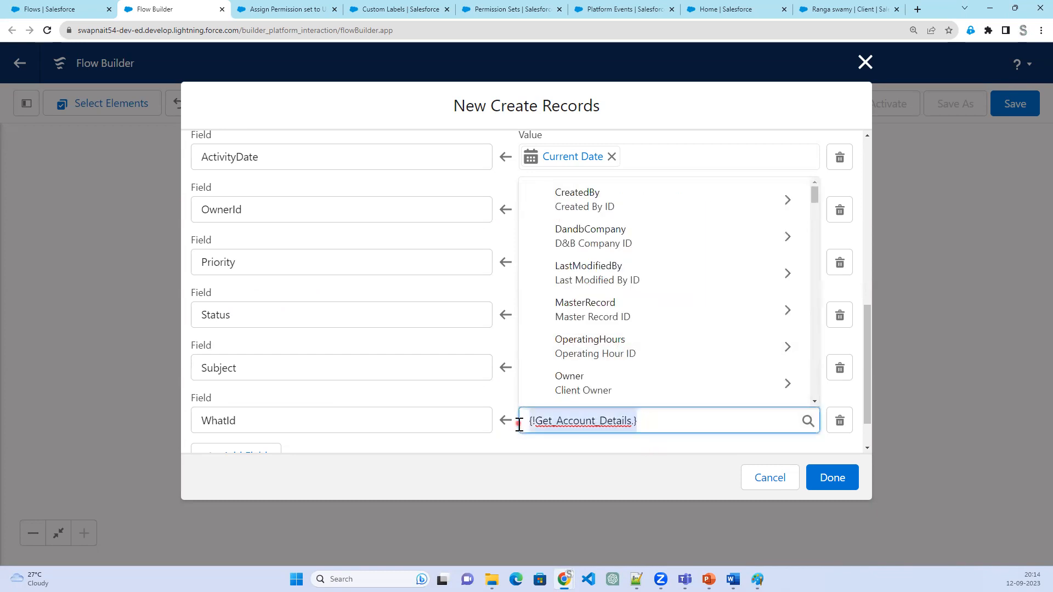
{"action": "key", "text": "BackSpace"}
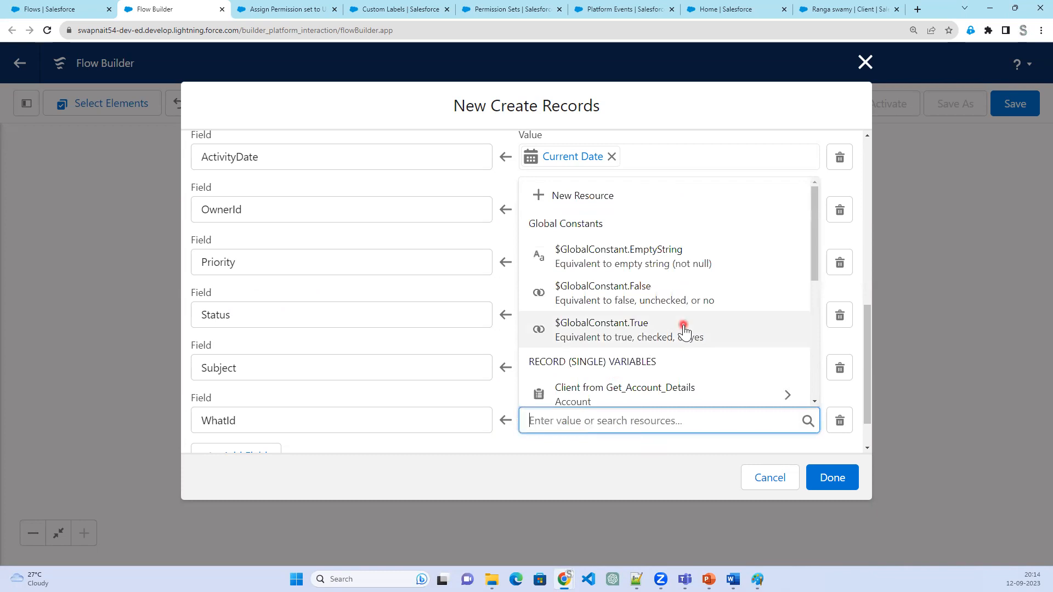
- Assign the accountId variable as the value of the task's WhatId field
{"action": "scroll", "coordinate": [682, 343], "scroll_direction": "down", "scroll_amount": 3}
{"action": "left_click", "coordinate": [628, 352]}
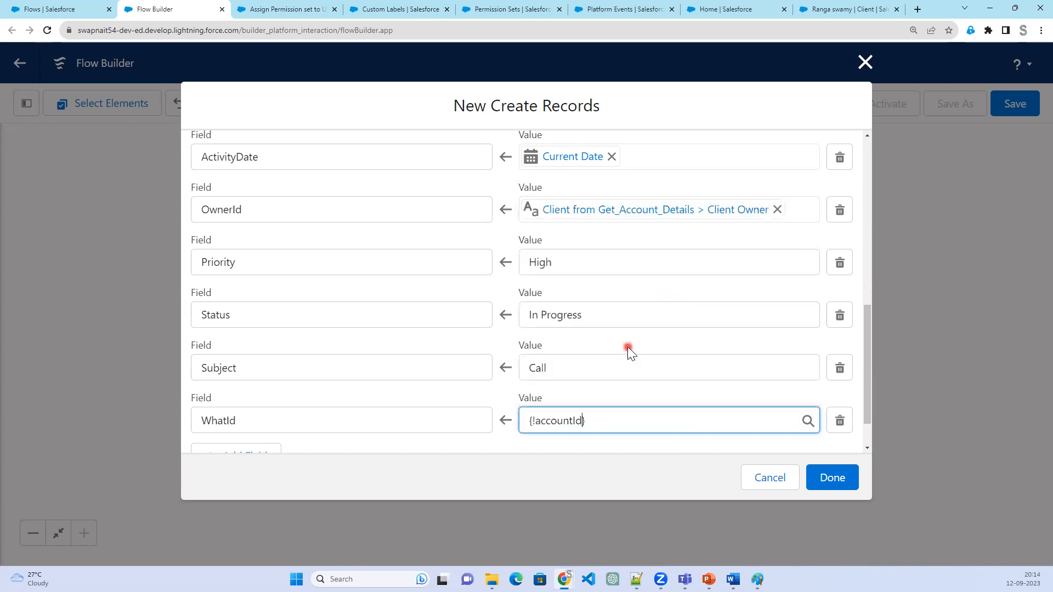
{"action": "left_click", "coordinate": [523, 477]}
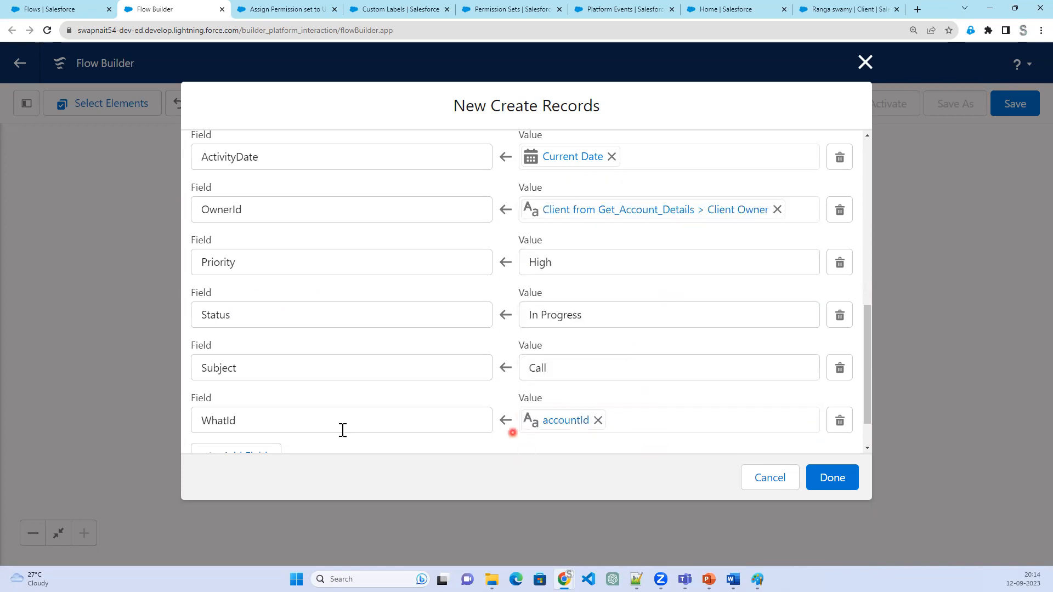
{"action": "left_click_drag", "start_coordinate": [244, 419], "coordinate": [169, 422]}
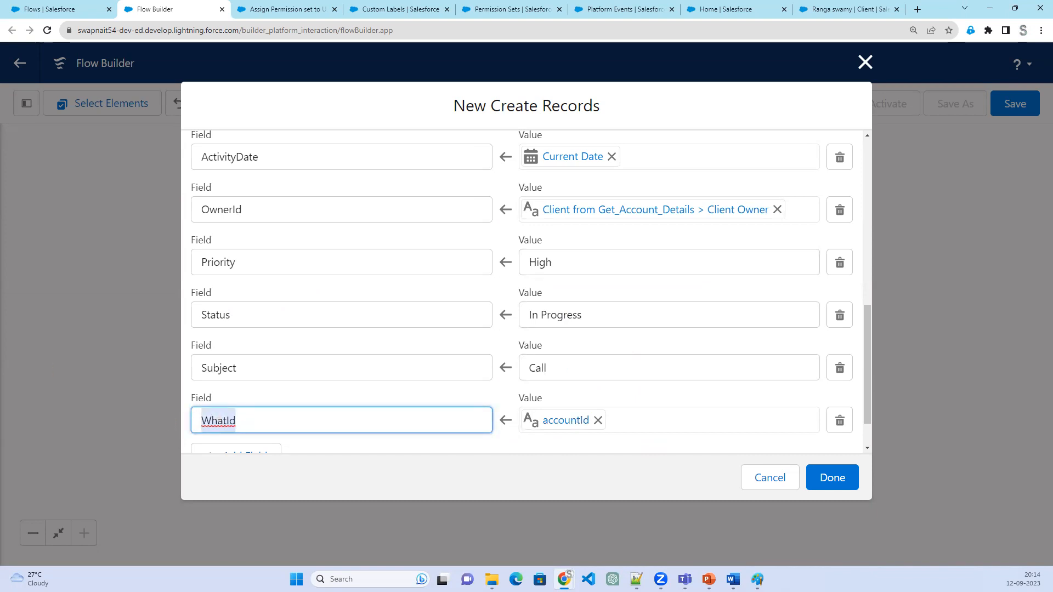
- Switch to Notepad++ and add the lines "WhatId" and "WhoId" below the custom label notes
{"action": "key", "text": "alt+Tab"}
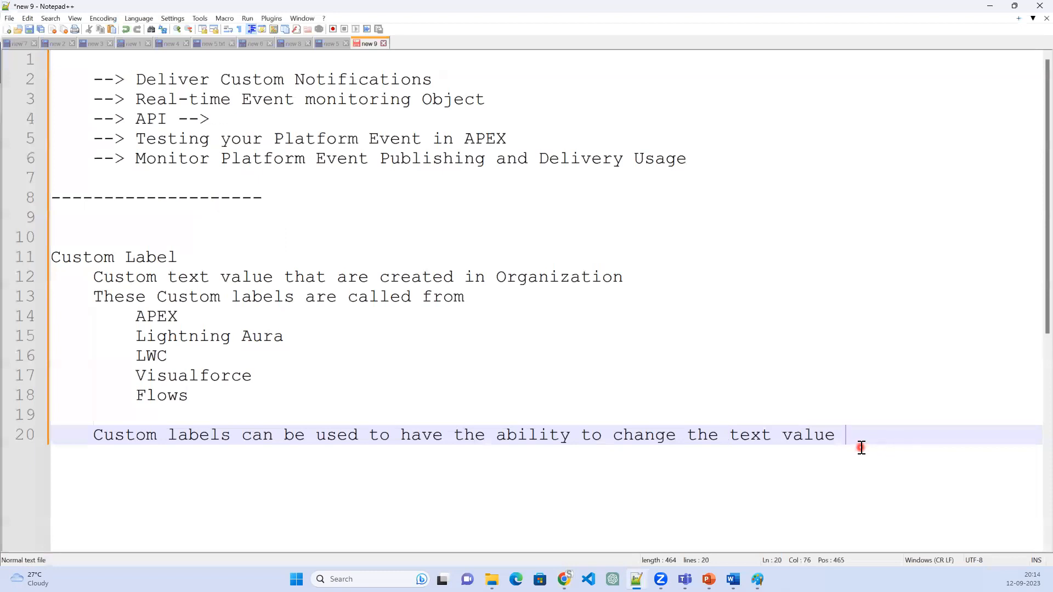
{"action": "key", "text": "Return"}
{"action": "key", "text": "Return"}
{"action": "type", "text": "What I"}
{"action": "key", "text": "BackSpace"}
{"action": "key", "text": "BackSpace"}
{"action": "type", "text": "Id"}
{"action": "key", "text": "Return"}
{"action": "type", "text": "WhoId"}
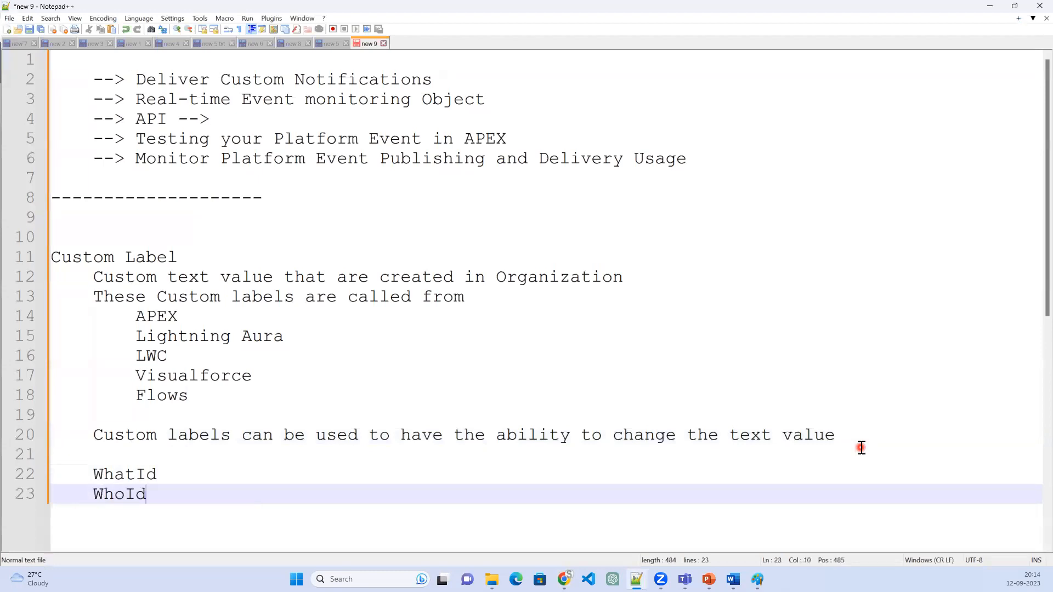
- Annotate the WhoId line with "---> Person (User, Contact, Lead)"
{"action": "key", "text": "Return"}
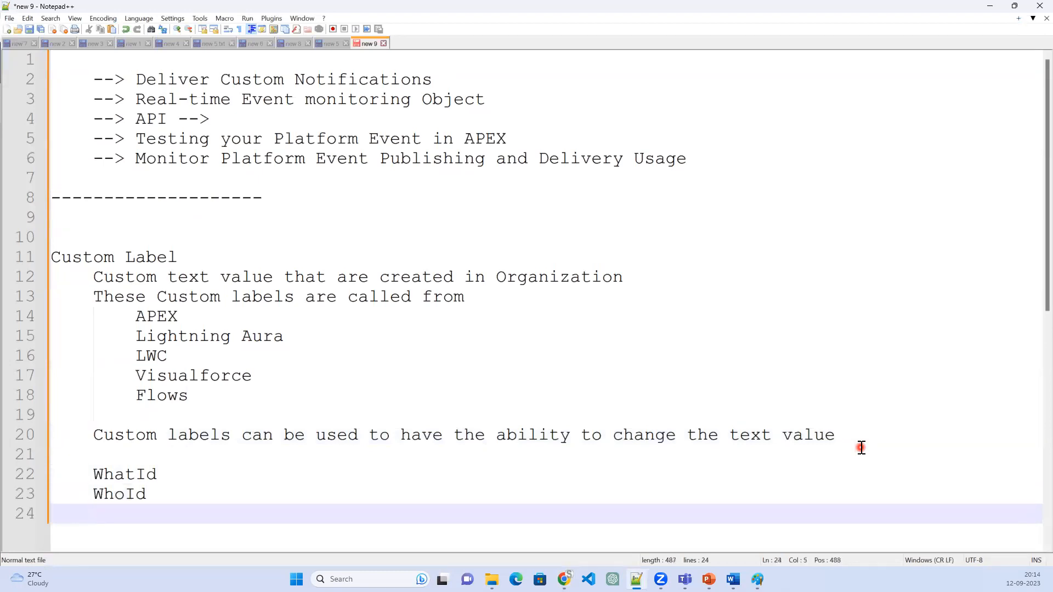
{"action": "key", "text": "Left"}
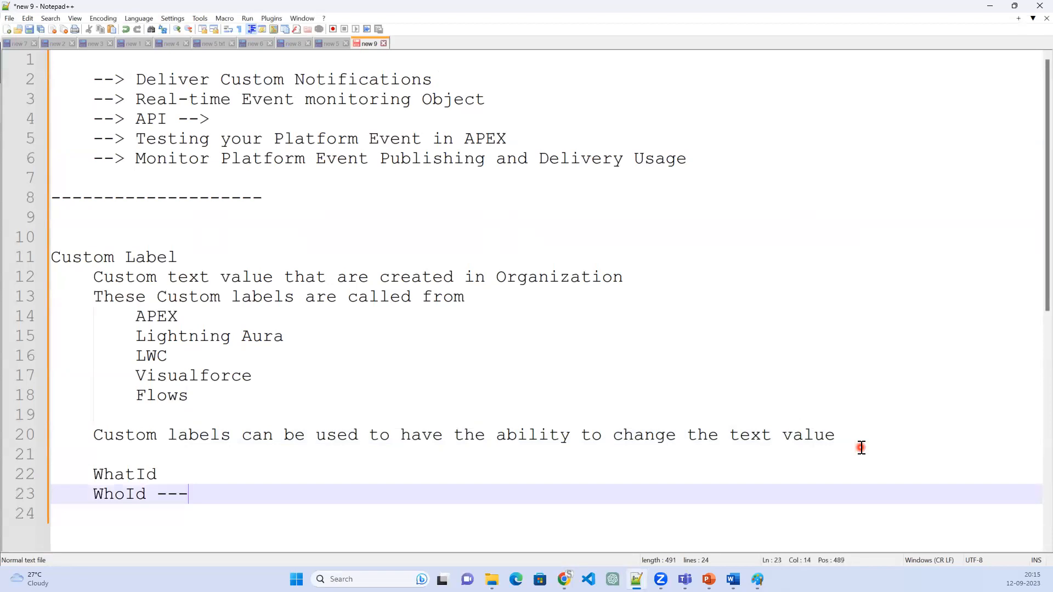
{"action": "type", "text": "---> Persona"}
{"action": "key", "text": "BackSpace"}
{"action": "key", "text": "BackSpace"}
{"action": "type", "text": "(User, Contact, Lead)"}
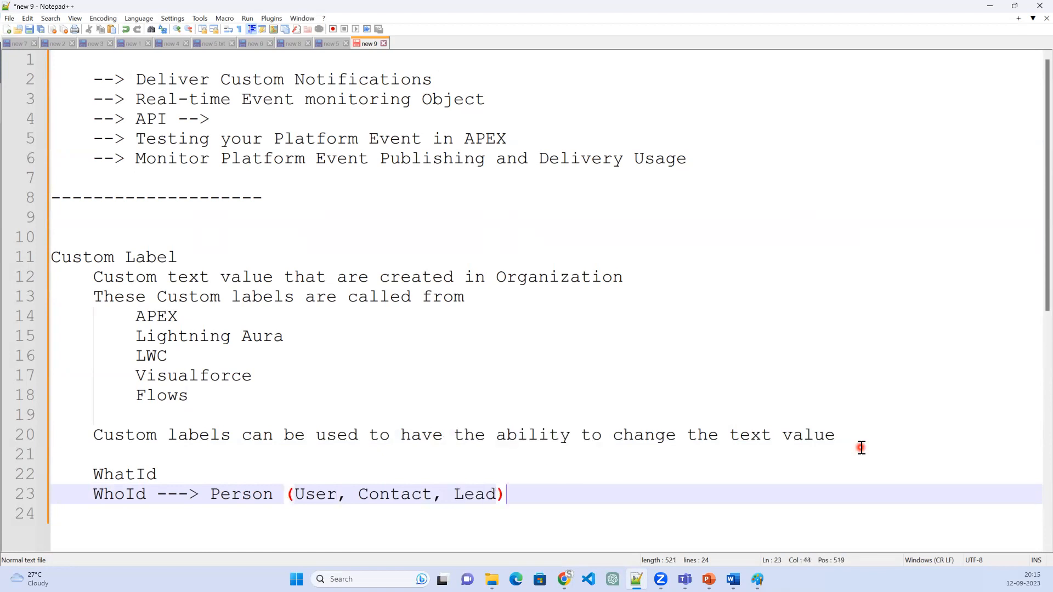
- Annotate the WhatId line with "-- Account , Oppor"
{"action": "key", "text": "Up"}
{"action": "type", "text": "--"}
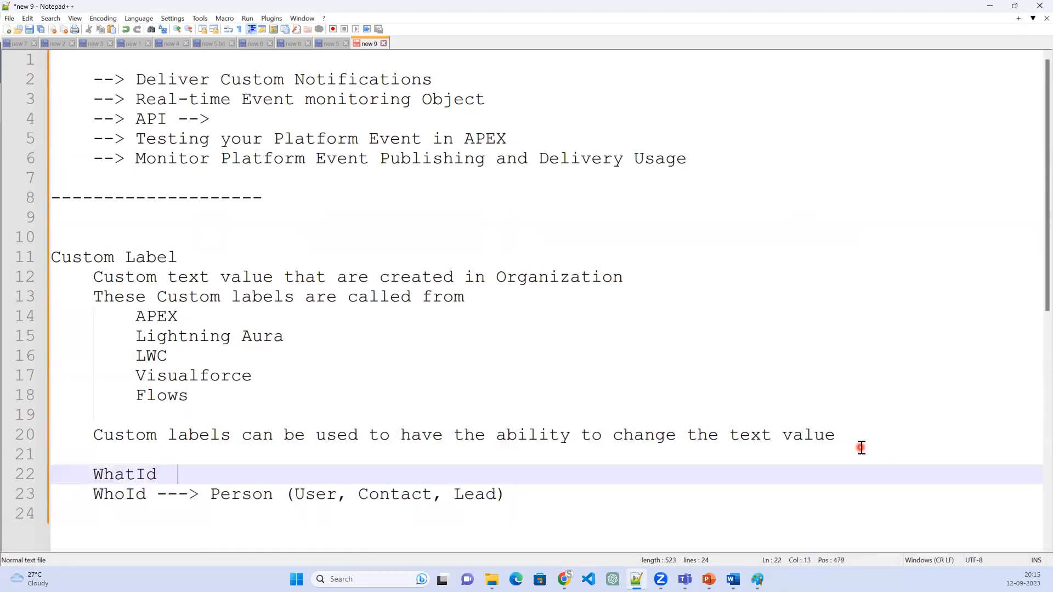
{"action": "type", "text": " Account , Oppor"}
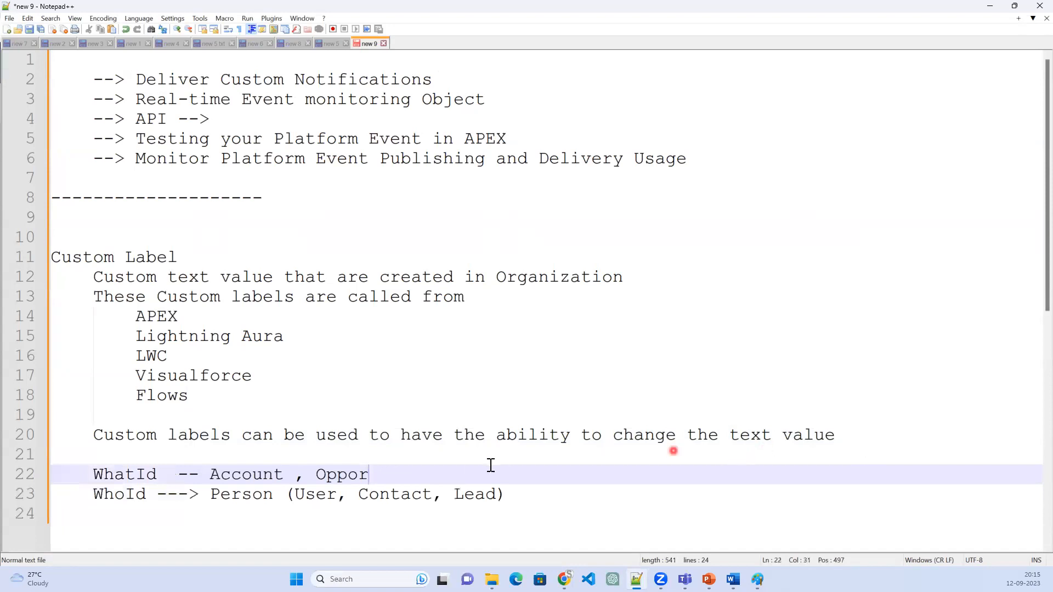
{"action": "left_click_drag", "start_coordinate": [318, 496], "coordinate": [520, 497]}
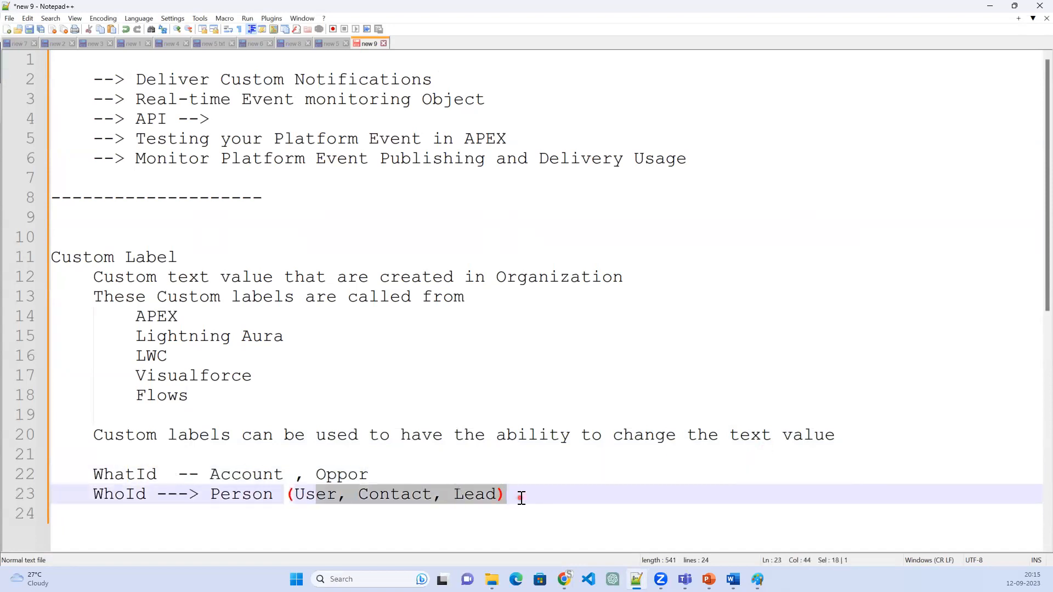
{"action": "left_click_drag", "start_coordinate": [254, 477], "coordinate": [356, 489]}
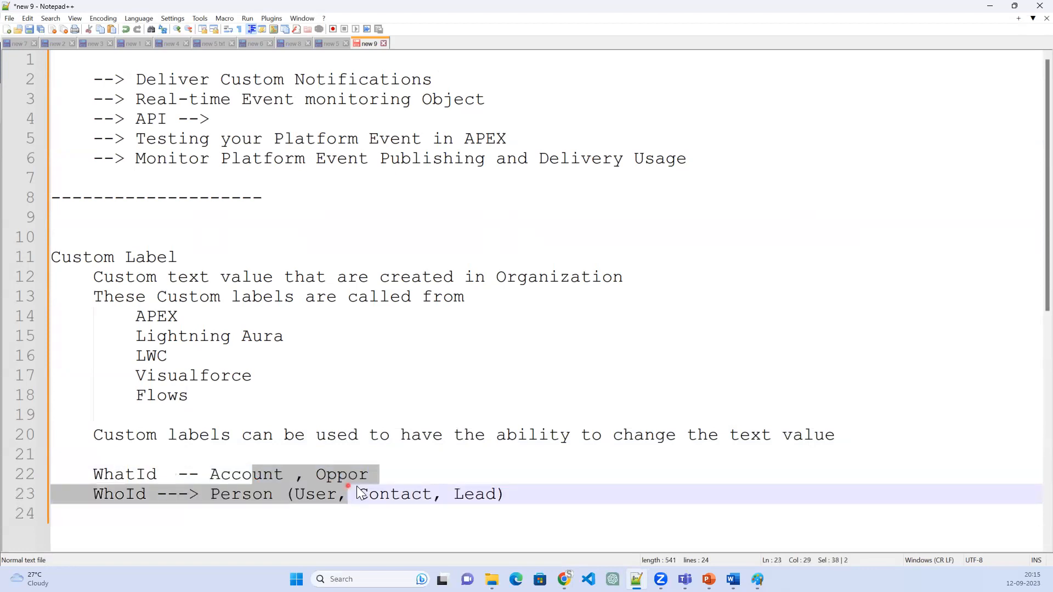
{"action": "left_click", "coordinate": [268, 512]}
{"action": "left_click", "coordinate": [209, 496]}
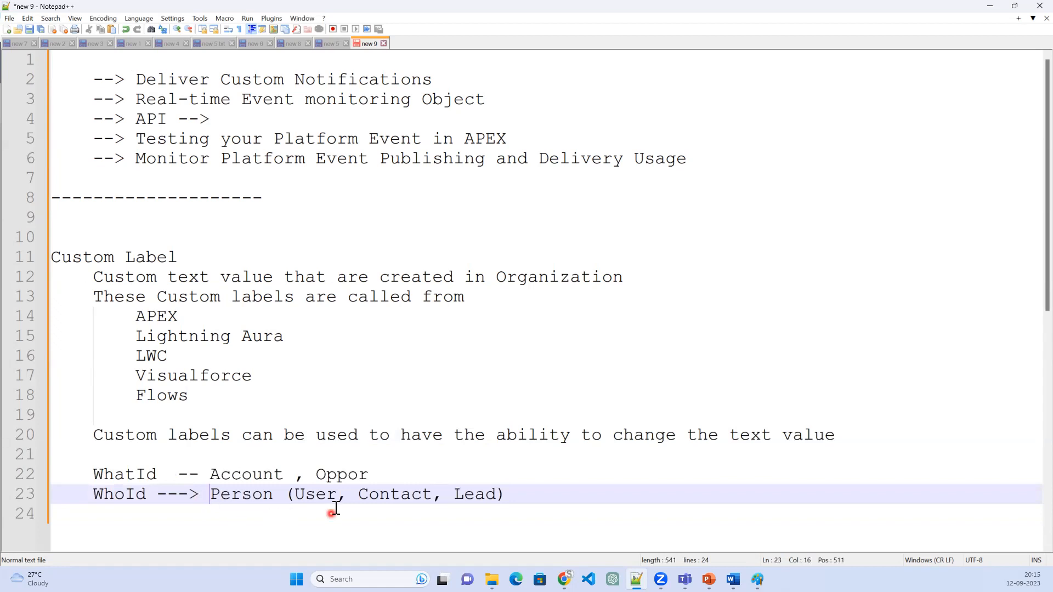
- Return to Flow Builder in the browser and finish the new Create Records element with its task field values
{"action": "left_click", "coordinate": [990, 6]}
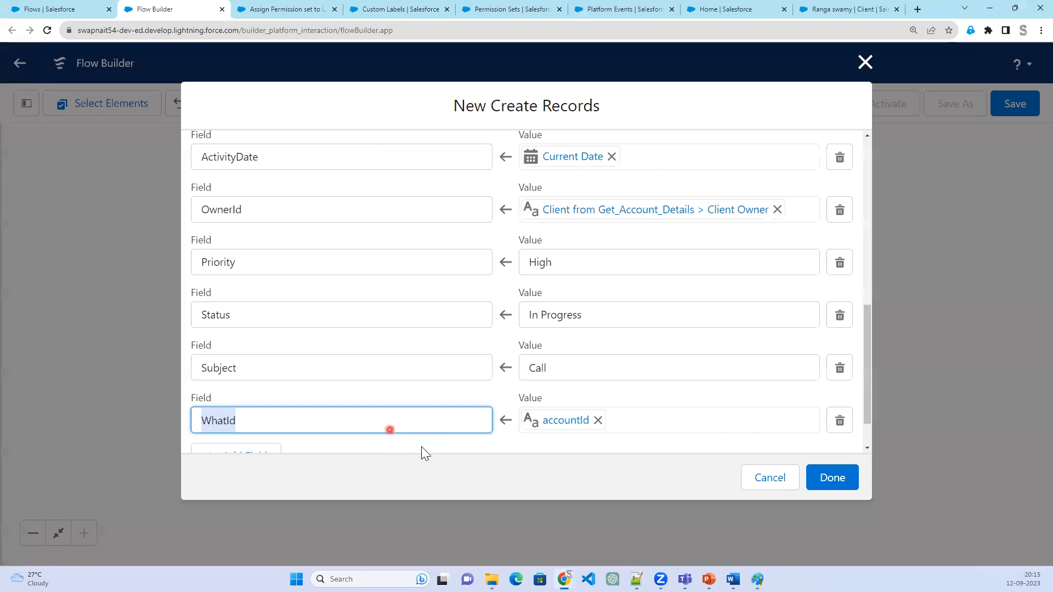
{"action": "scroll", "coordinate": [422, 446], "scroll_direction": "down", "scroll_amount": 1}
{"action": "left_click", "coordinate": [629, 394]}
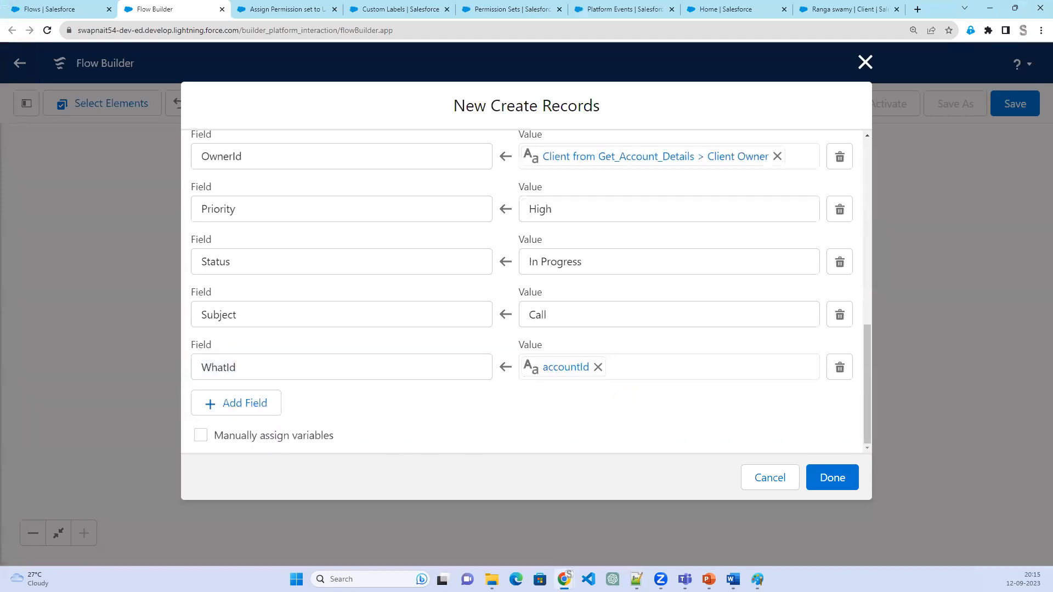
{"action": "left_click", "coordinate": [828, 480]}
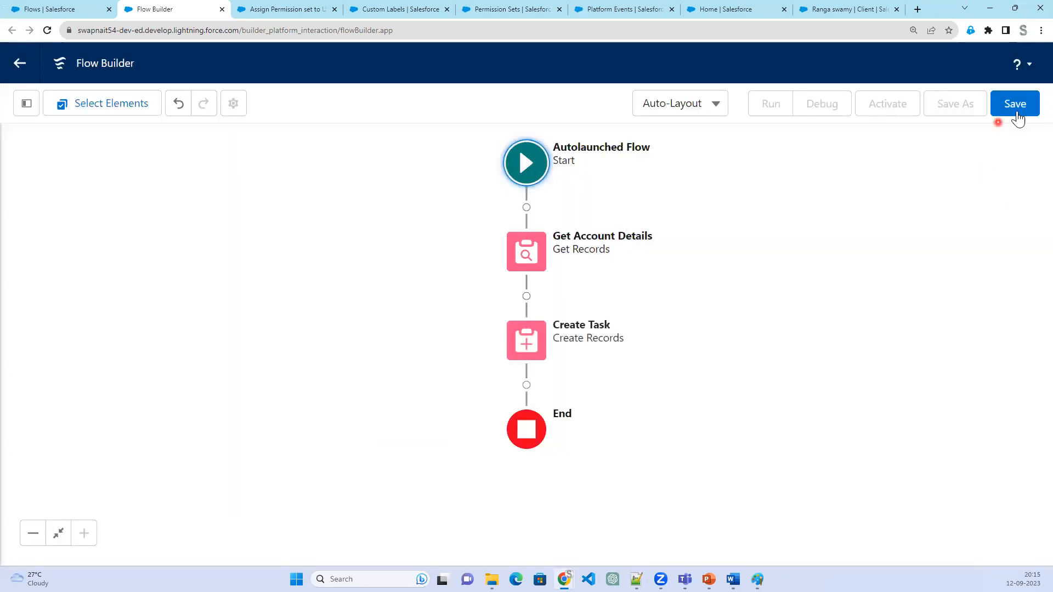
- Save the flow with the label "Create a Task on Flow" and the API name Create_a_Task_on_Flow
{"action": "left_click", "coordinate": [1012, 116]}
{"action": "left_click", "coordinate": [364, 245]}
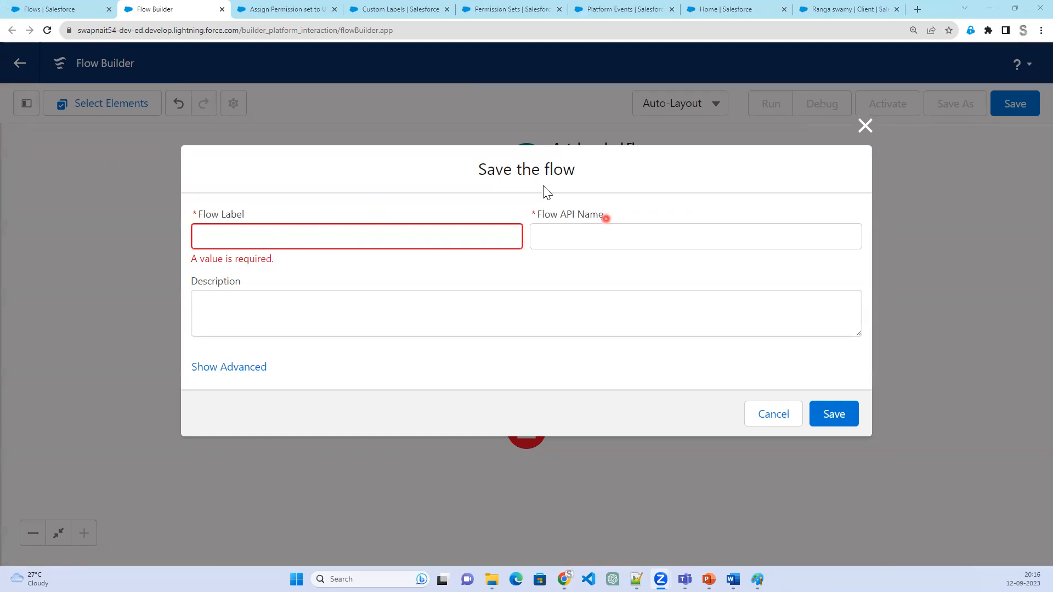
{"action": "left_click", "coordinate": [270, 235]}
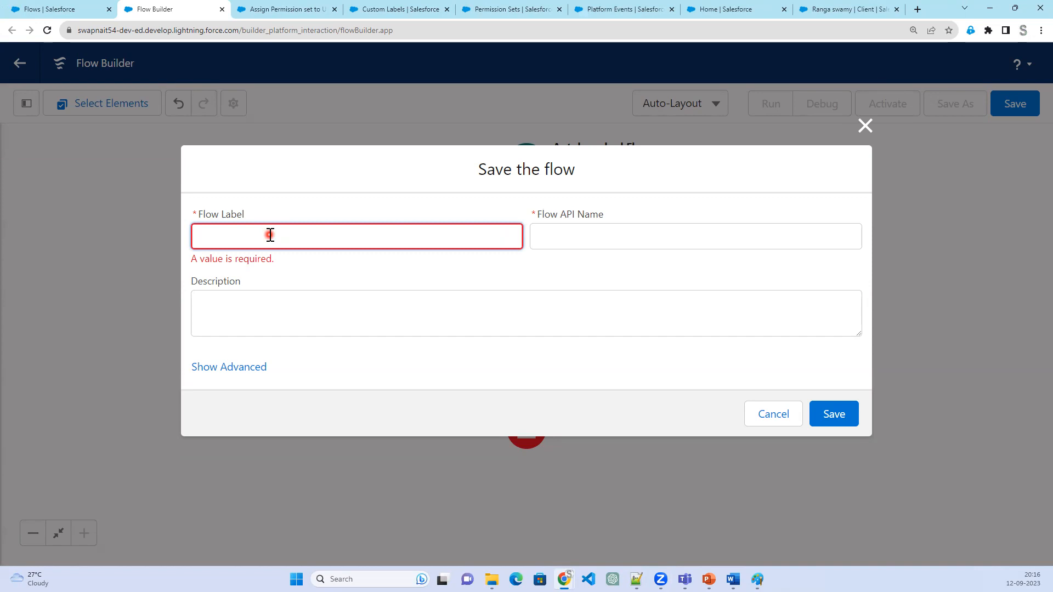
{"action": "type", "text": "Create a Task on Flo"}
{"action": "type", "text": "w"}
{"action": "key", "text": "Tab"}
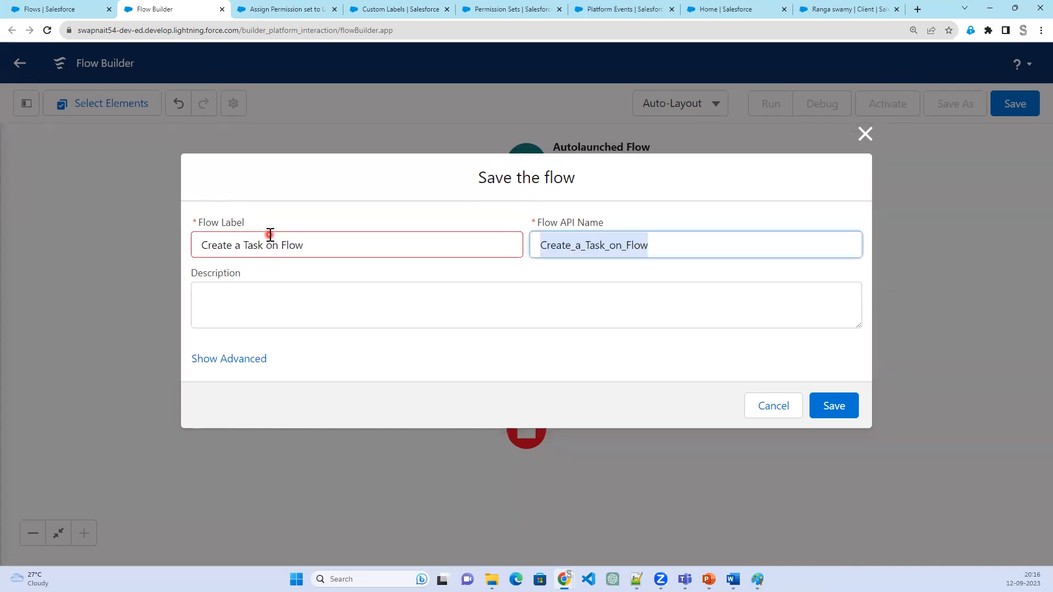
{"action": "left_click", "coordinate": [847, 406]}
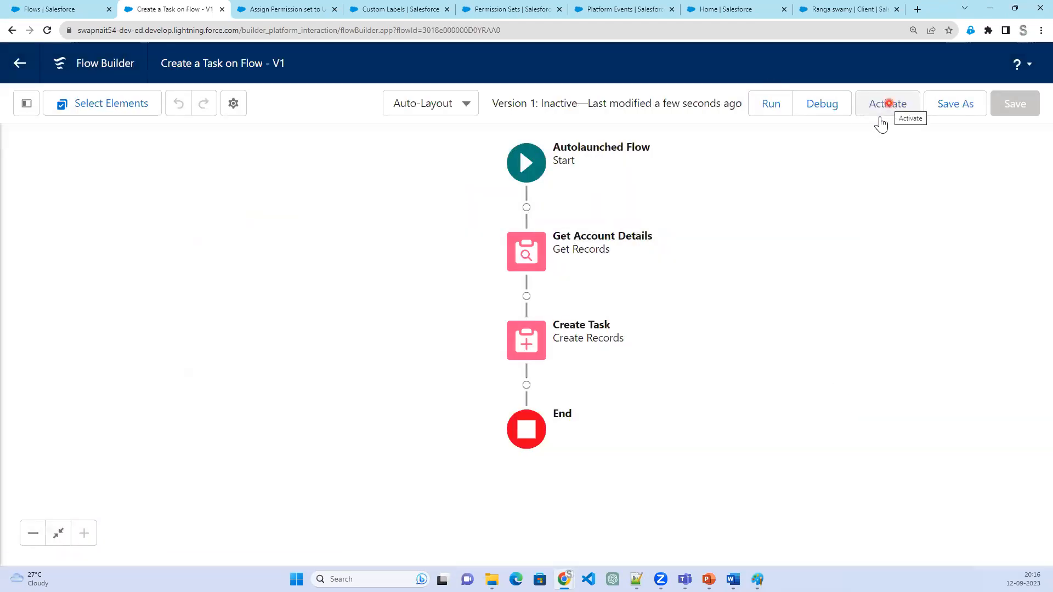
- Close the New Task form on the client record and copy the record's ID from the page address
{"action": "left_click", "coordinate": [835, 10]}
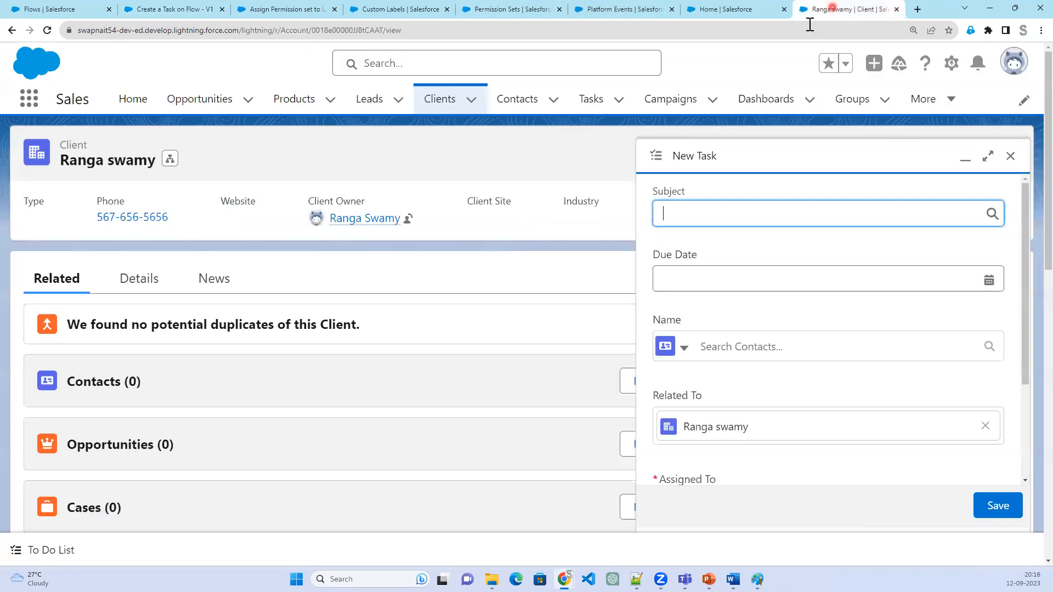
{"action": "left_click", "coordinate": [1015, 163]}
{"action": "left_click", "coordinate": [351, 30]}
{"action": "double_click", "coordinate": [351, 30]}
{"action": "right_click", "coordinate": [351, 30]}
{"action": "left_click", "coordinate": [422, 112]}
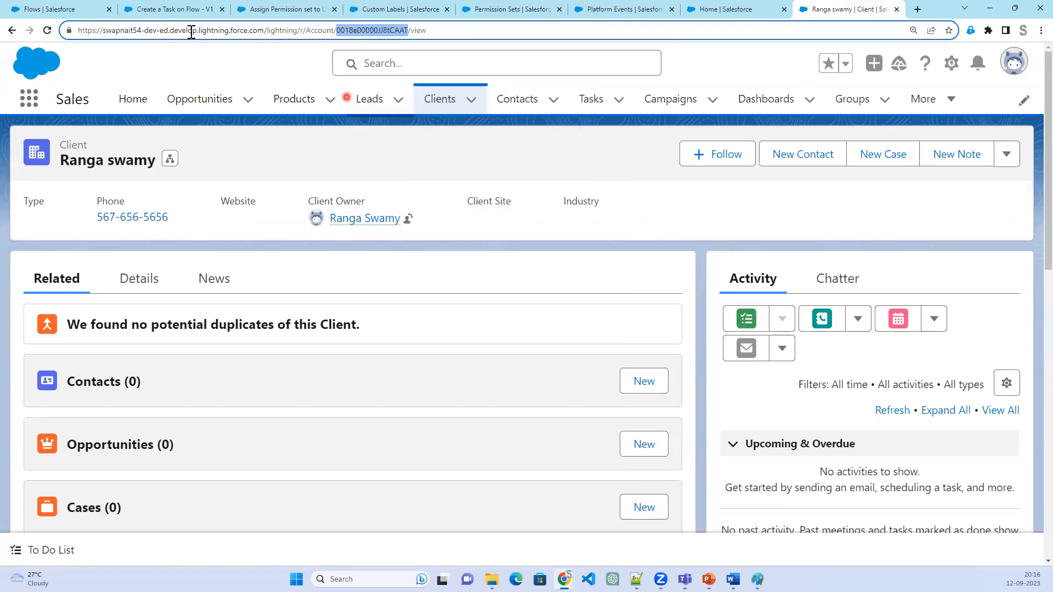
- Return to the flow and run a debug with the copied record ID as the accountId input value
{"action": "left_click", "coordinate": [192, 8]}
{"action": "left_click", "coordinate": [823, 113]}
{"action": "left_click", "coordinate": [329, 390]}
{"action": "right_click", "coordinate": [327, 389]}
{"action": "left_click", "coordinate": [320, 392]}
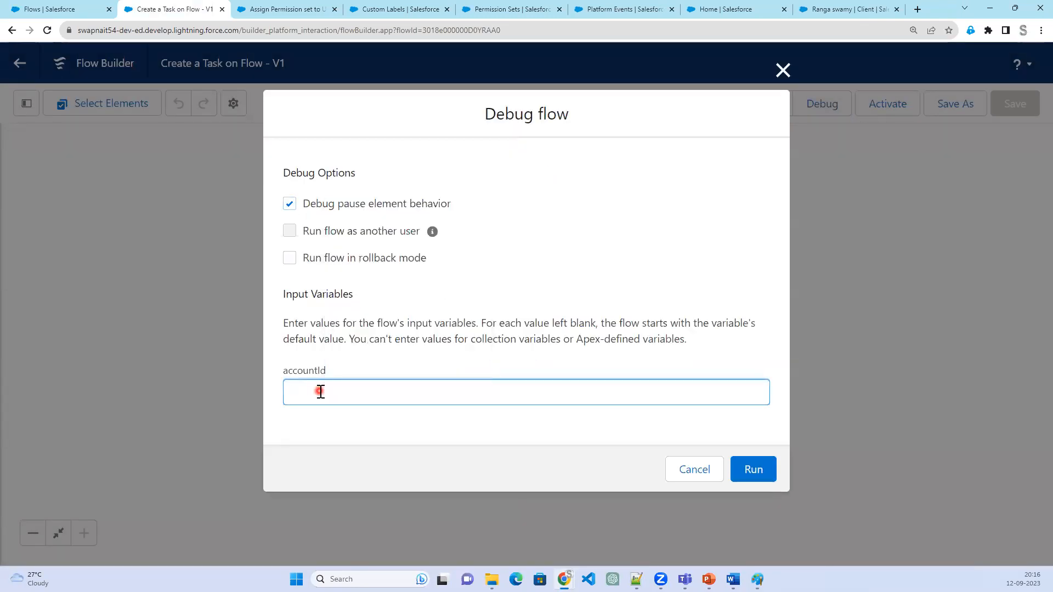
{"action": "key", "text": "ctrl+v"}
{"action": "left_click", "coordinate": [573, 431]}
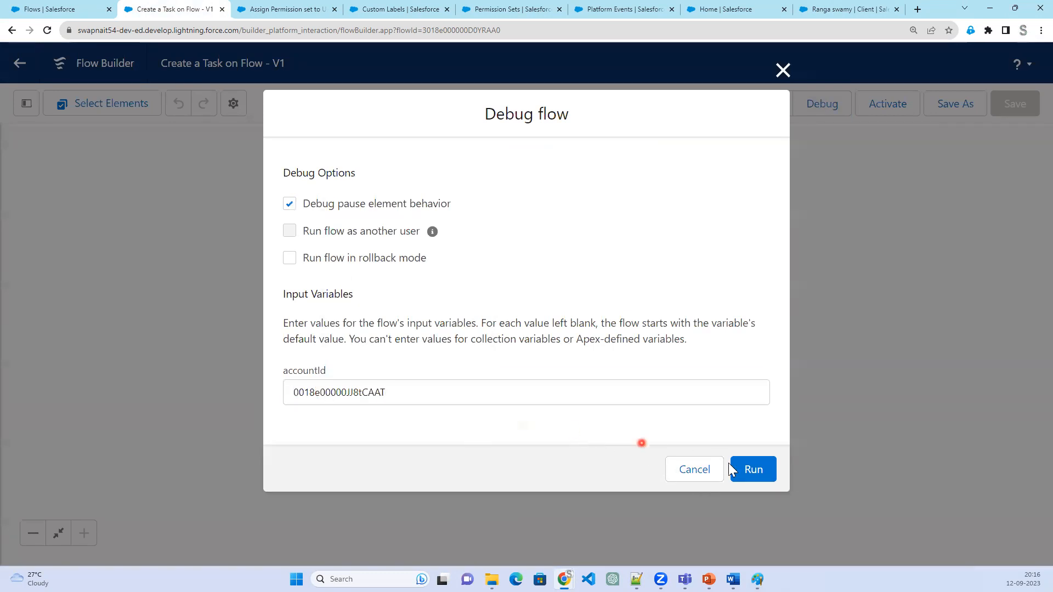
{"action": "left_click", "coordinate": [749, 470]}
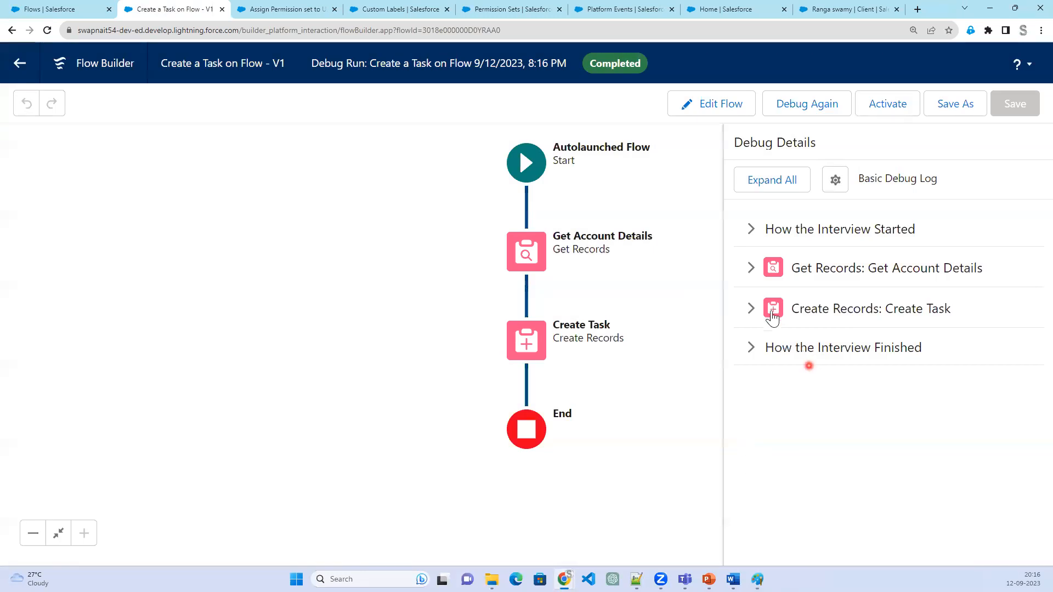
- Expand the Create Task element in the debug details and copy the created task's record ID from its result
{"action": "left_click", "coordinate": [833, 321]}
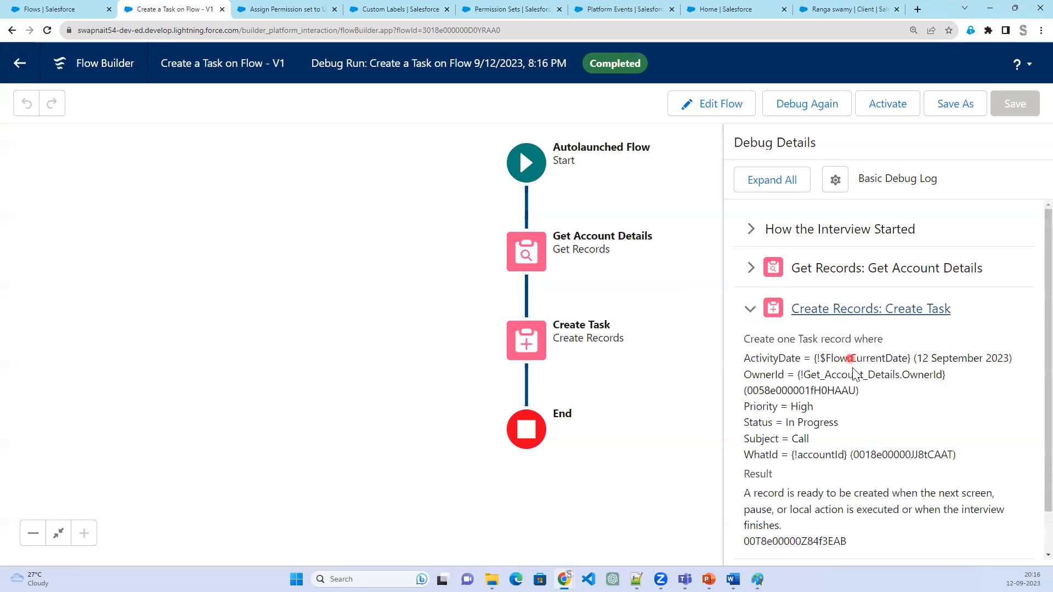
{"action": "left_click_drag", "start_coordinate": [745, 490], "coordinate": [893, 492]}
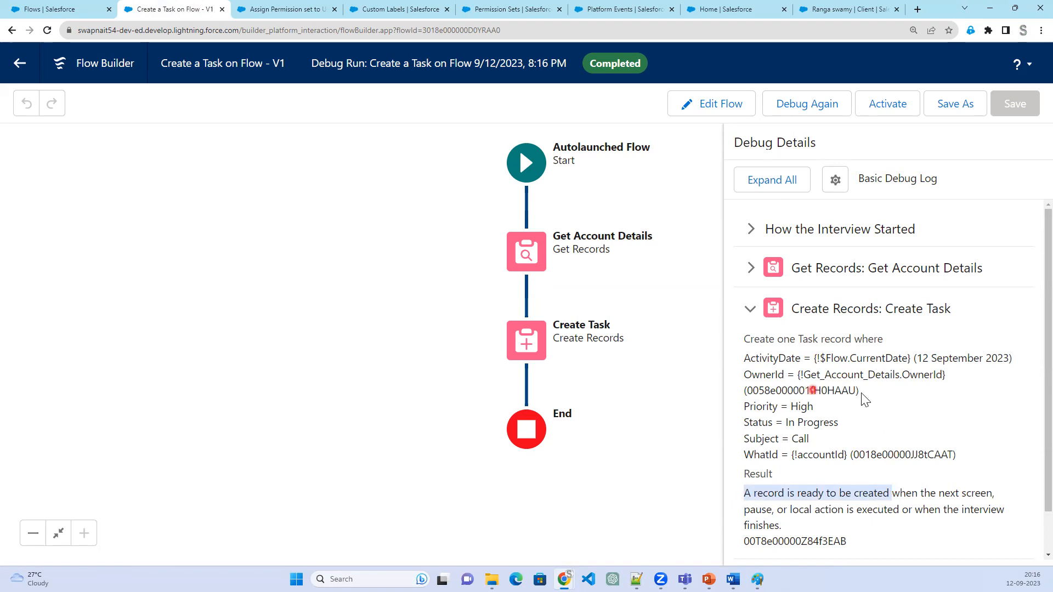
{"action": "left_click", "coordinate": [790, 544]}
{"action": "double_click", "coordinate": [790, 544]}
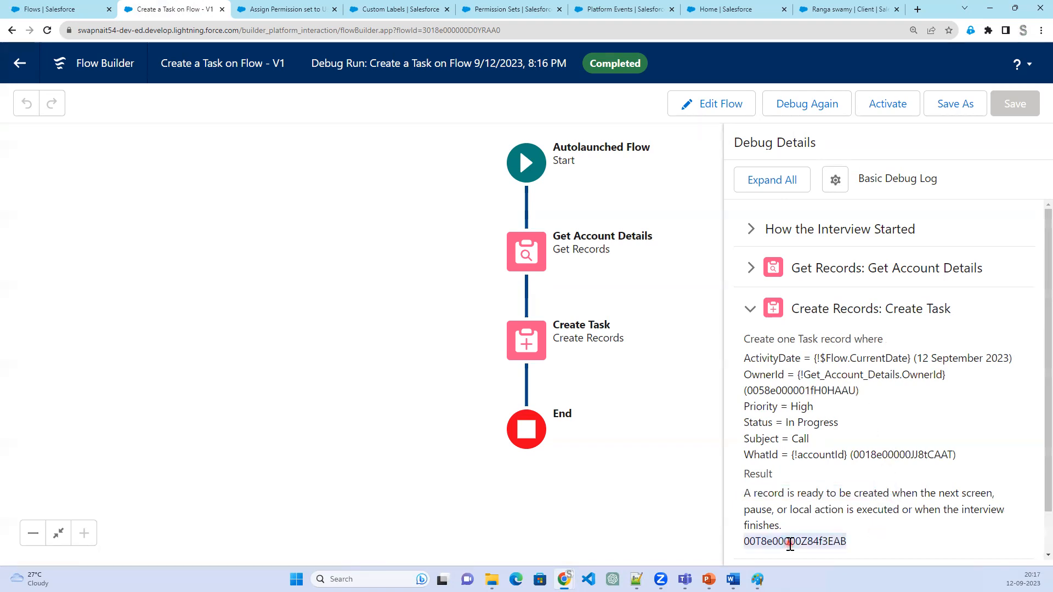
{"action": "right_click", "coordinate": [790, 544]}
{"action": "left_click", "coordinate": [829, 456]}
{"action": "right_click", "coordinate": [798, 543]}
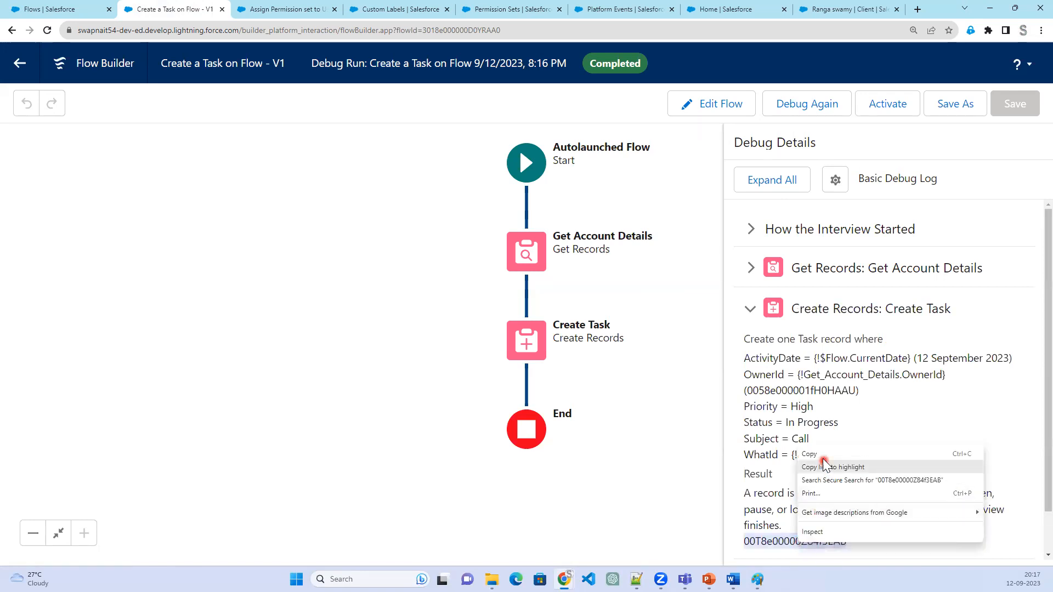
{"action": "left_click", "coordinate": [810, 455]}
- Open the created task by replacing the Home page's address path with the copied ID, and review its Related To and other fields
{"action": "left_click", "coordinate": [747, 15]}
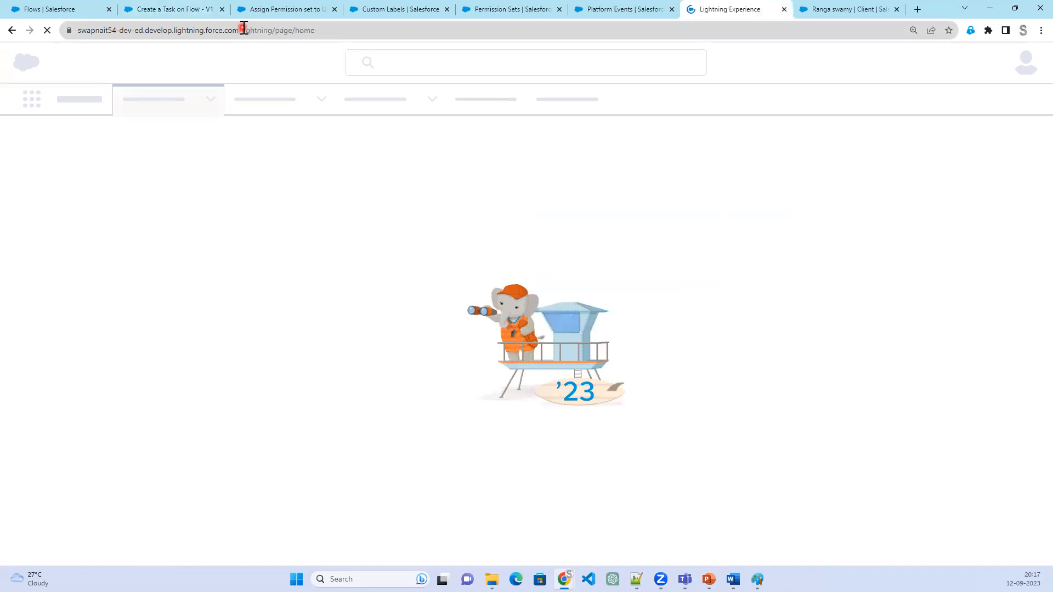
{"action": "left_click_drag", "start_coordinate": [239, 29], "coordinate": [436, 47]}
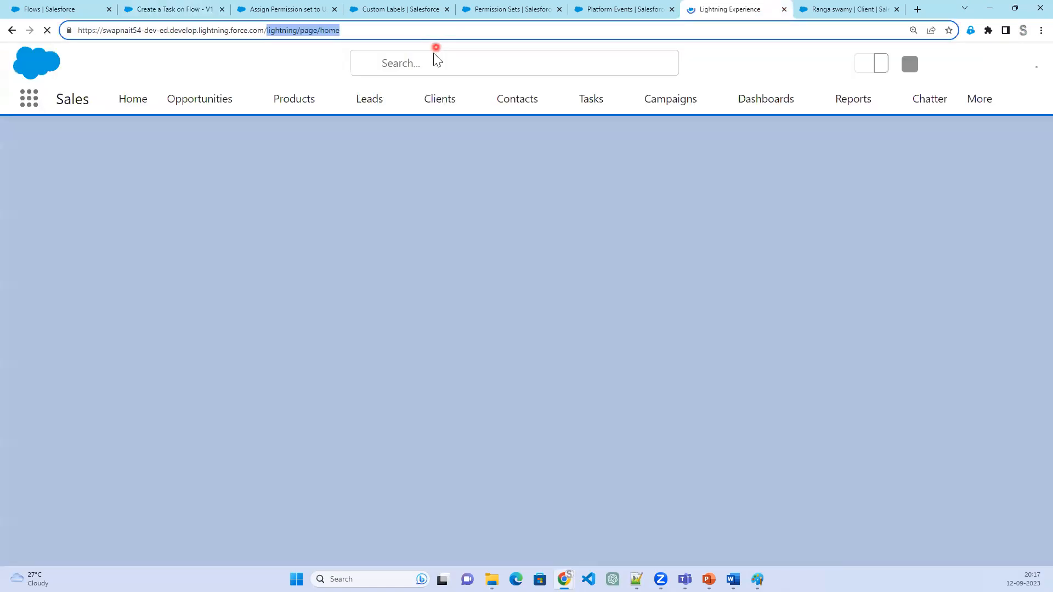
{"action": "key", "text": "ctrl+v"}
{"action": "left_click", "coordinate": [431, 54]}
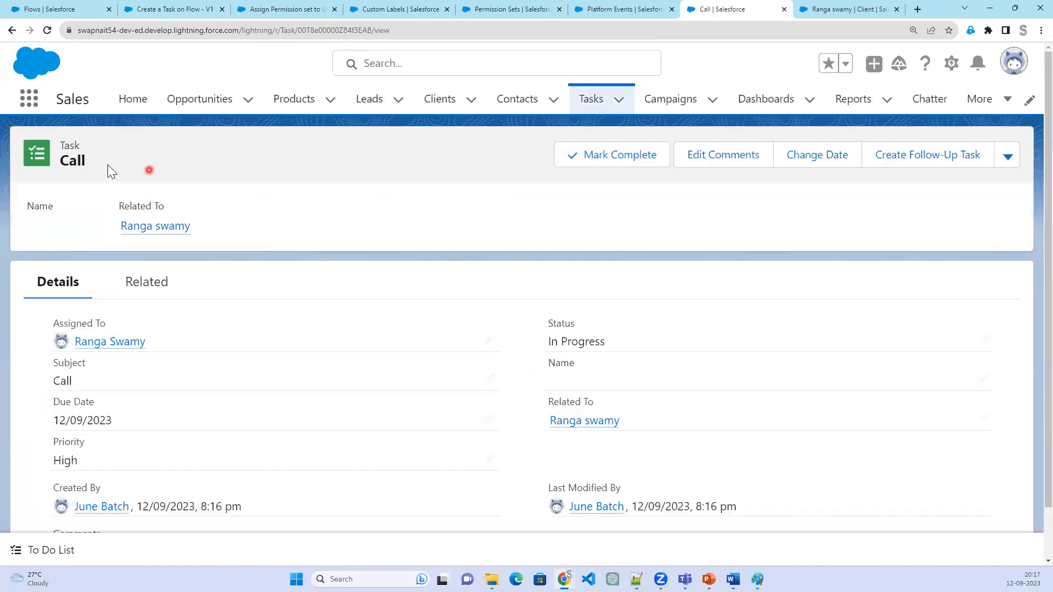
{"action": "left_click_drag", "start_coordinate": [639, 419], "coordinate": [552, 398]}
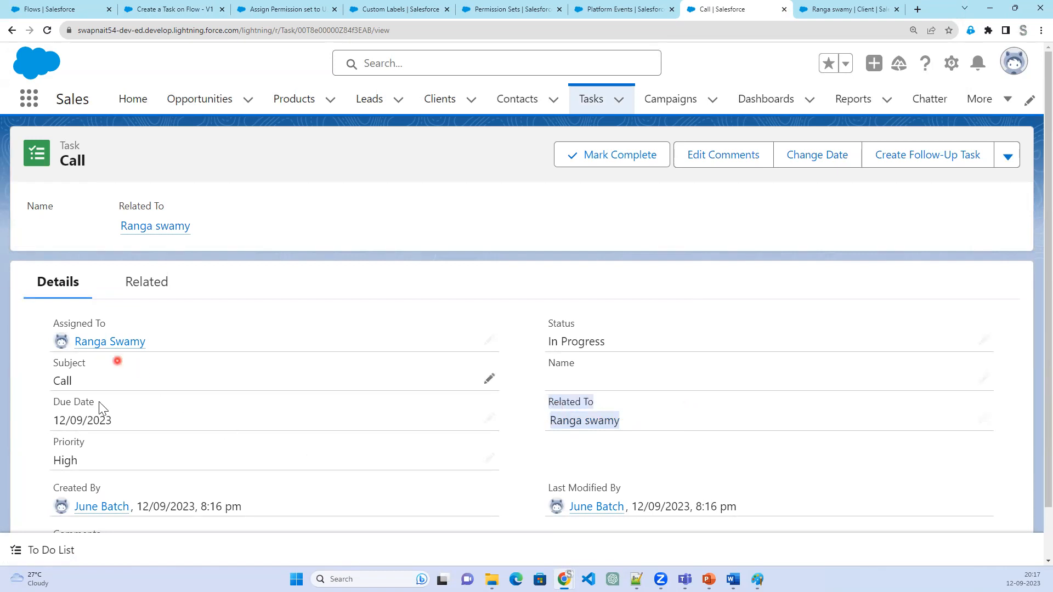
{"action": "scroll", "coordinate": [681, 491], "scroll_direction": "down", "scroll_amount": 1}
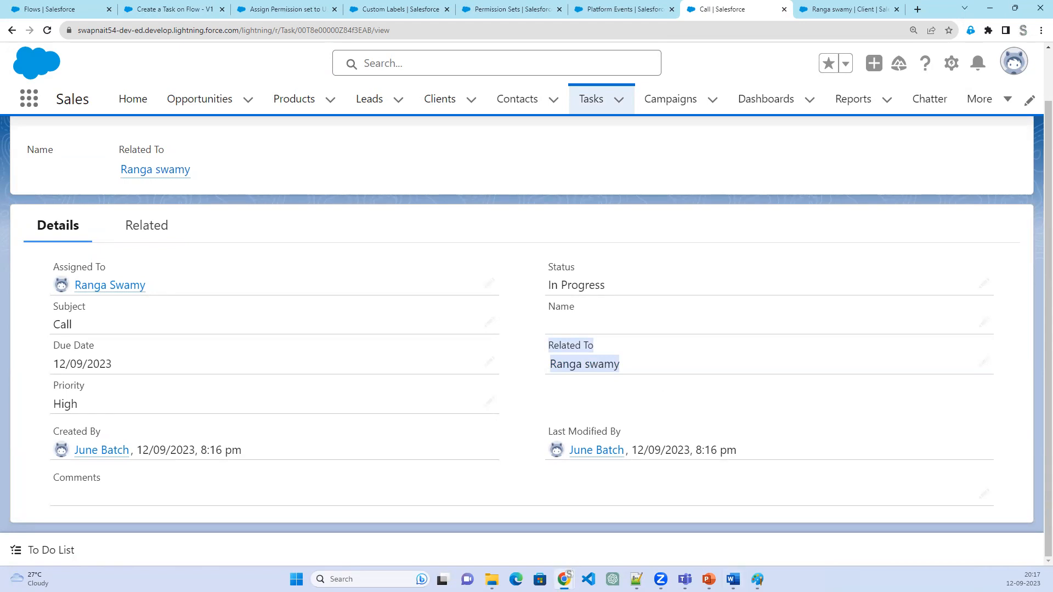
- Switch to the PowerPoint slide show and advance to the first point of the Flow Best Practices slide
{"action": "key", "text": "alt+Tab"}
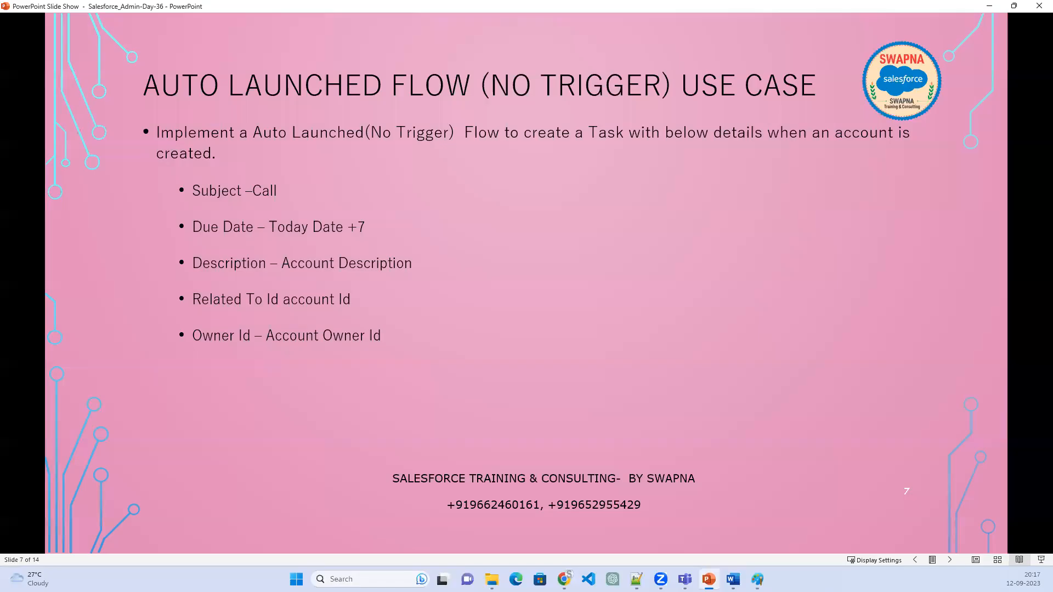
{"action": "left_click", "coordinate": [250, 302]}
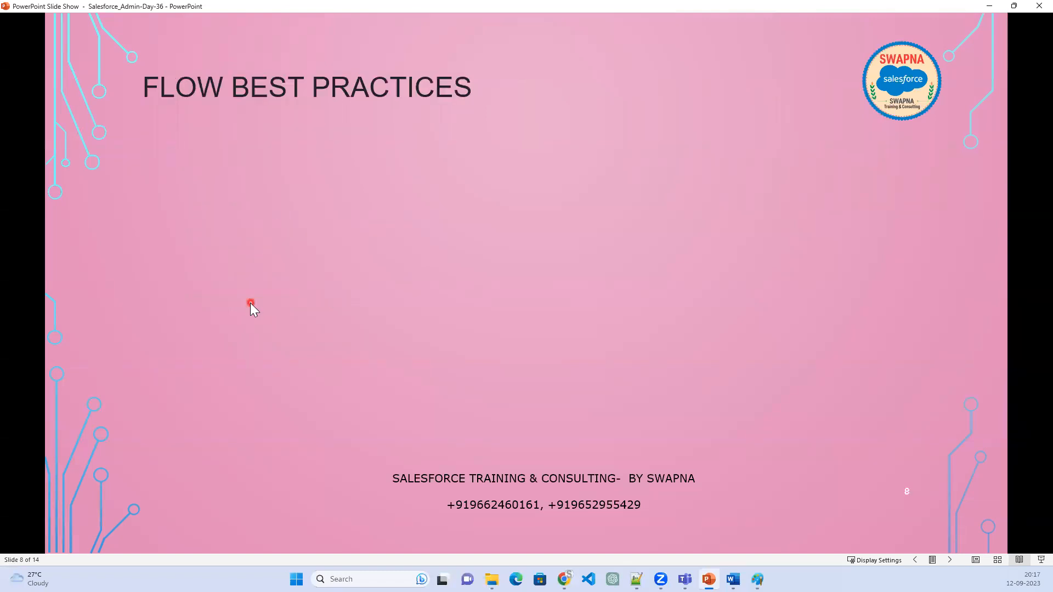
{"action": "left_click", "coordinate": [250, 302]}
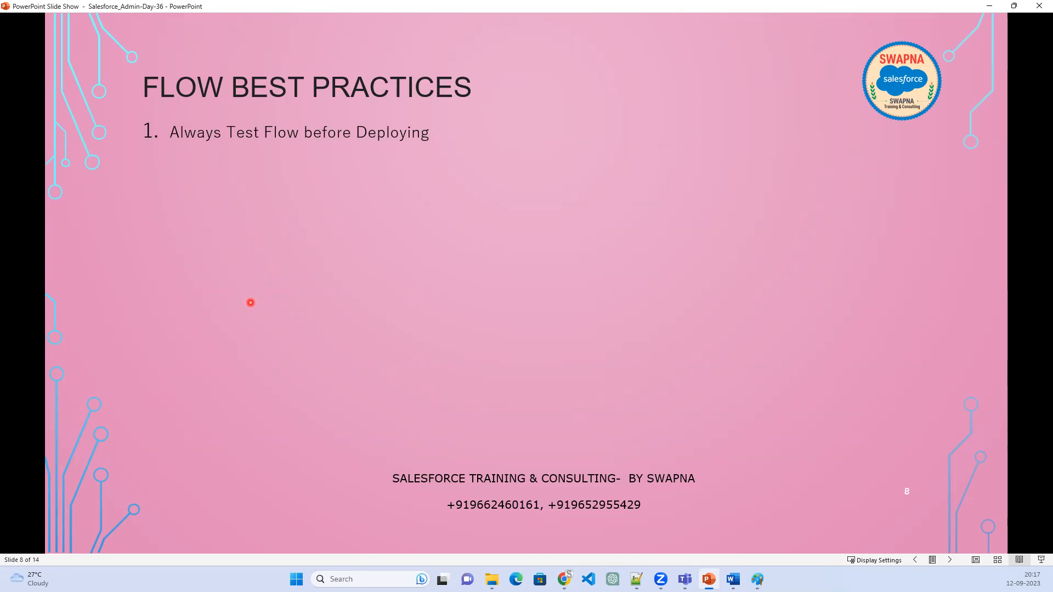